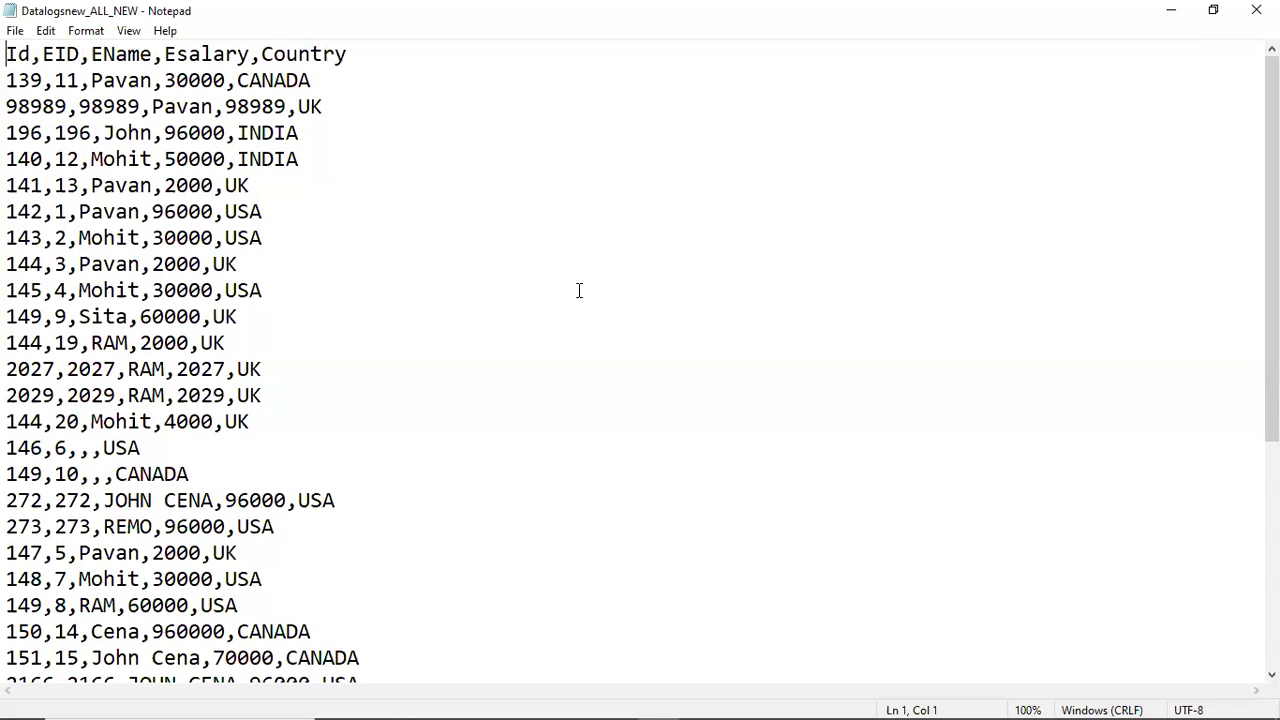
Write the on-screen annotation "Country Wise Salaeies CountEID" in the blank area beside the employee records.
left_click(578, 290)
type("Country Wise Reven")
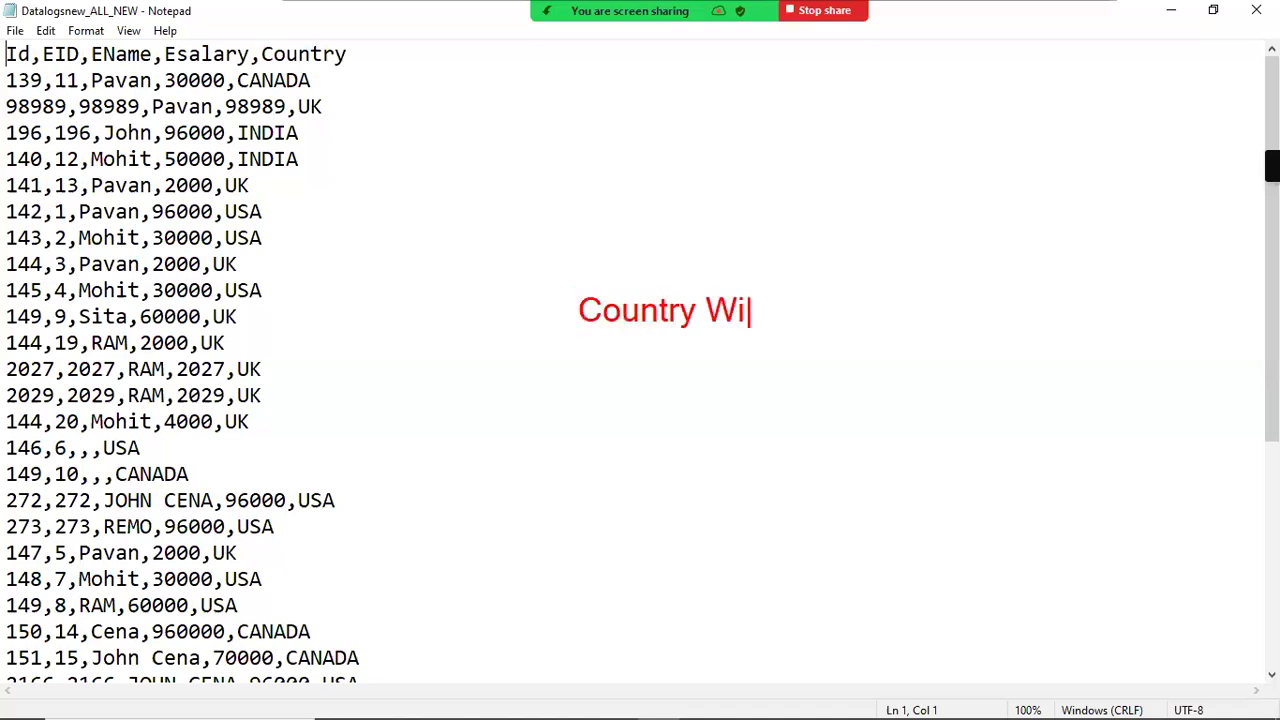
key("BackSpace")
key("BackSpace")
key("BackSpace")
key("BackSpace")
key("BackSpace")
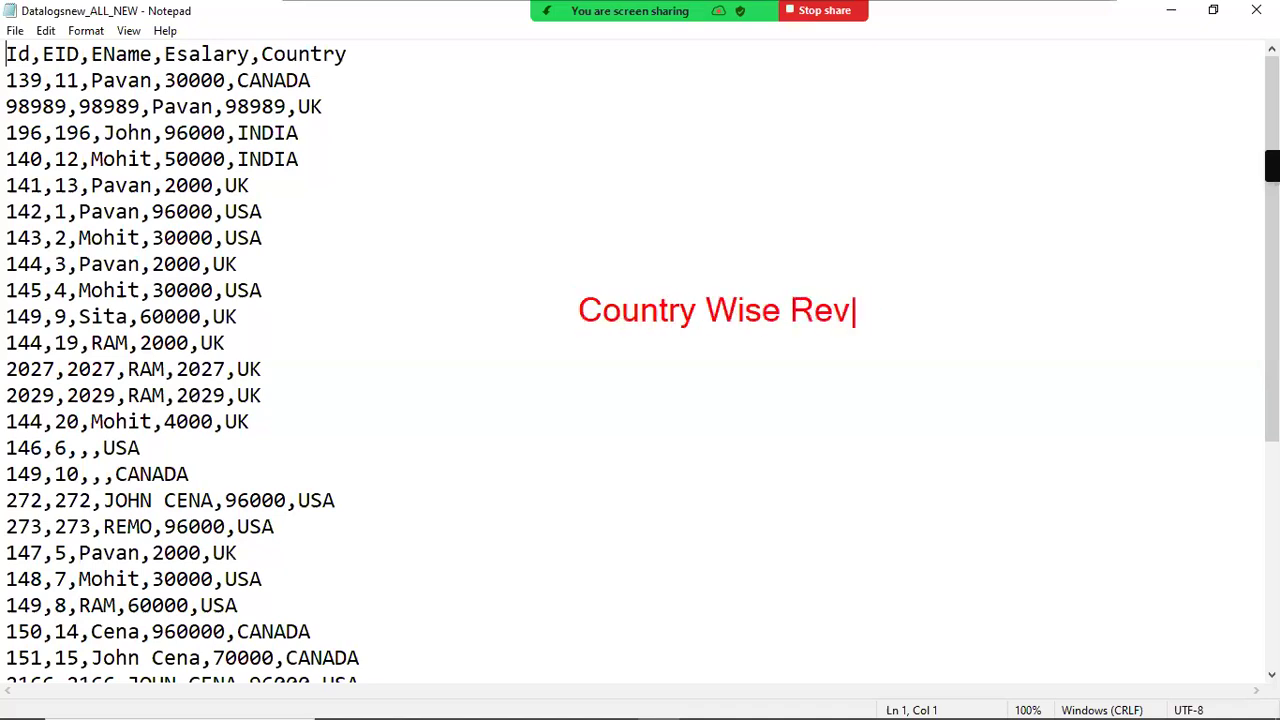
type("Salaeies ")
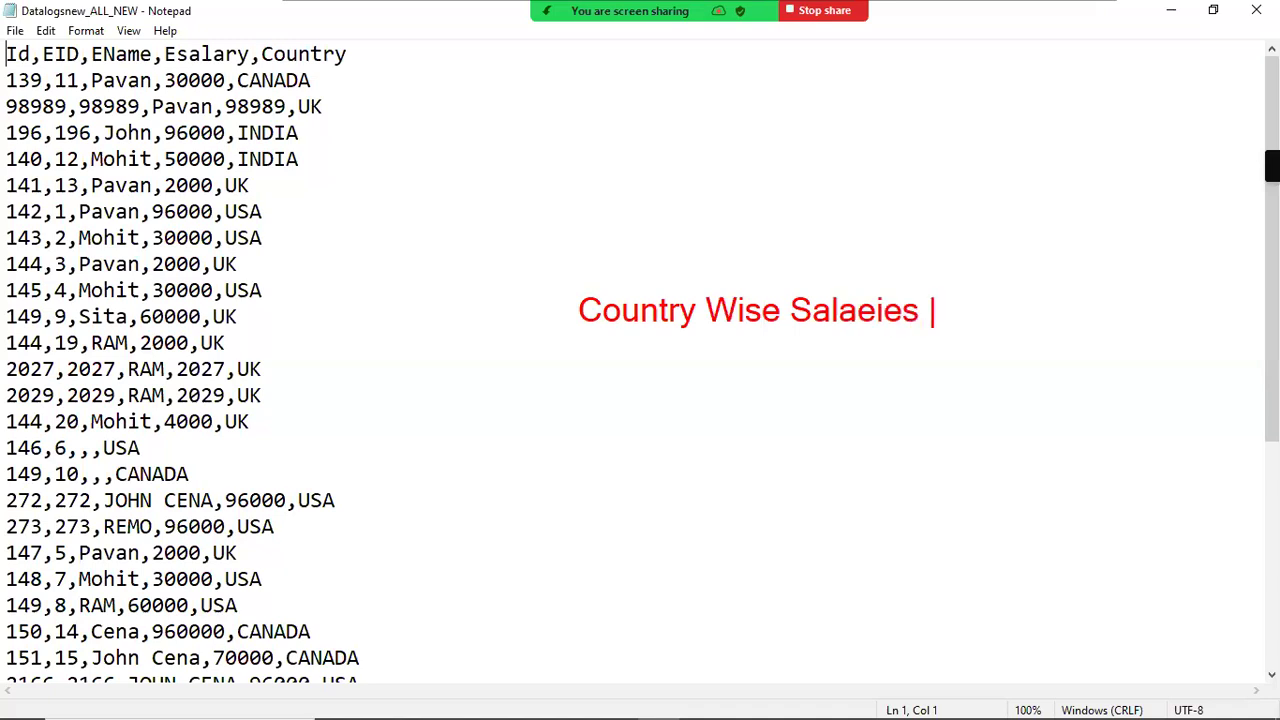
type("CountEID")
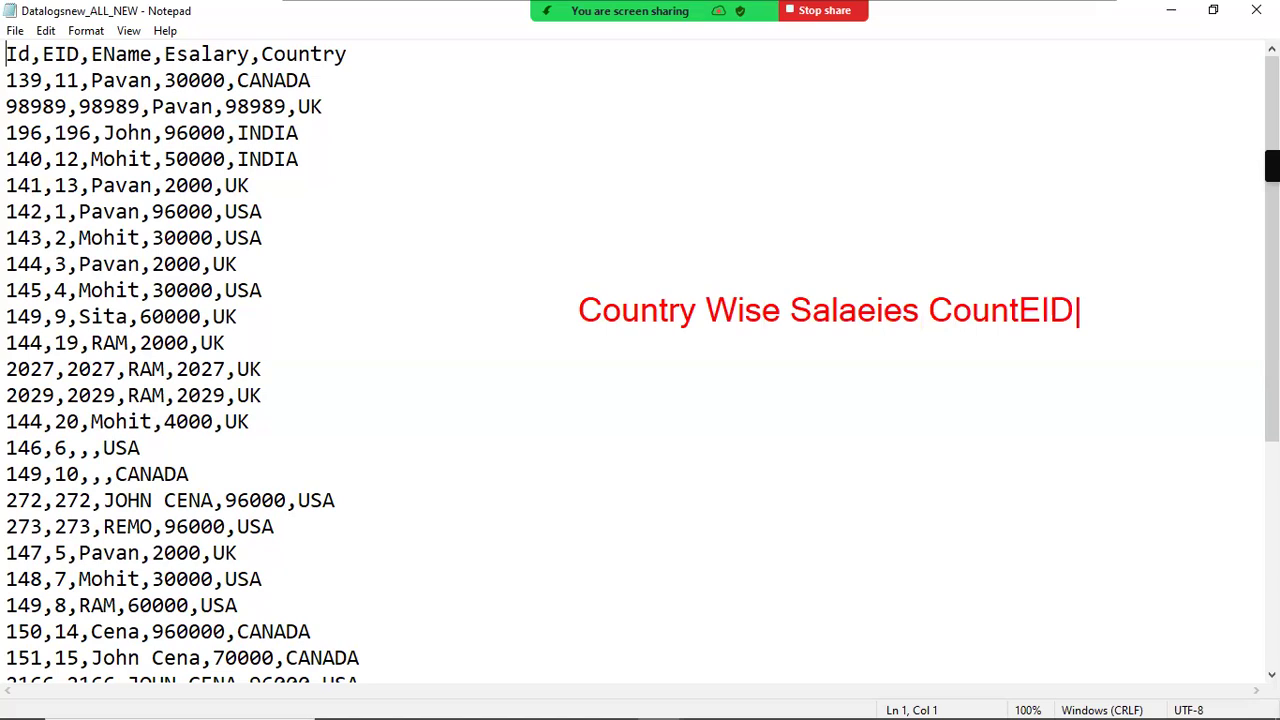
Select and copy all the text in the Datalogsnew_ALL_NEW file, including the header line.
key("alt+Tab")
left_click(340, 271)
key("ctrl+shift+End")
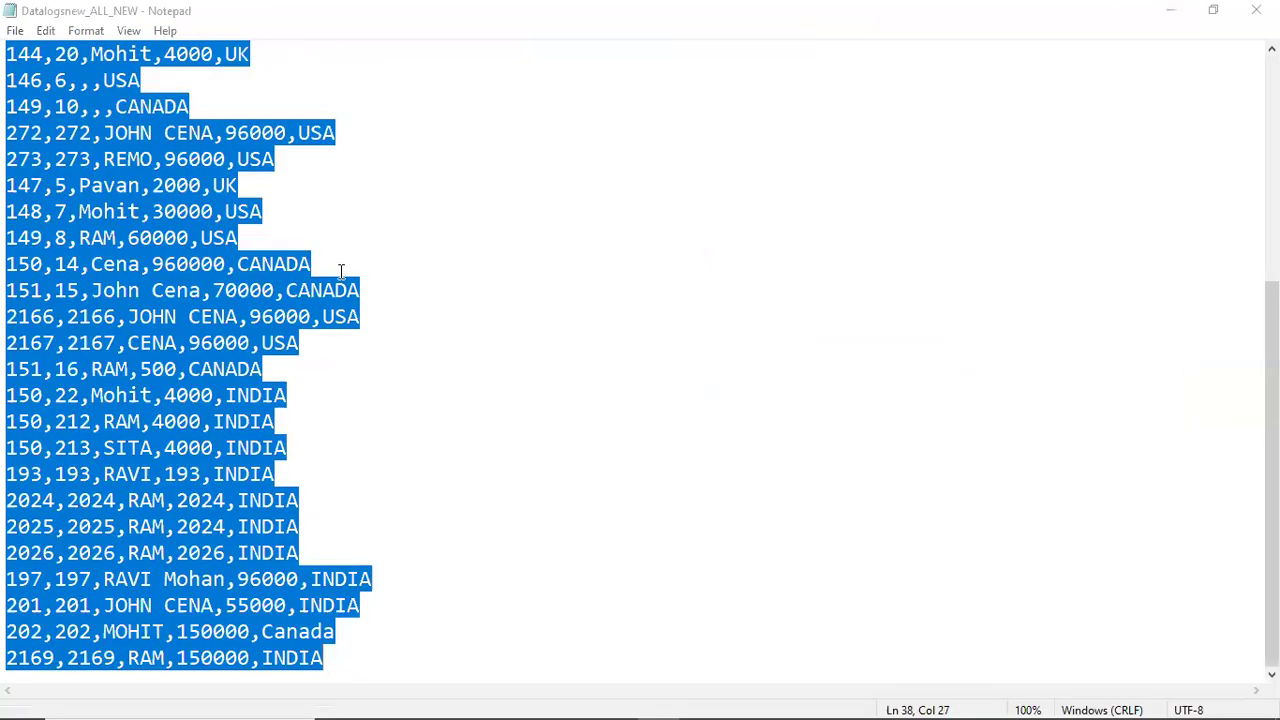
Switch to Excel and create a new blank workbook.
key("super")
type("e")
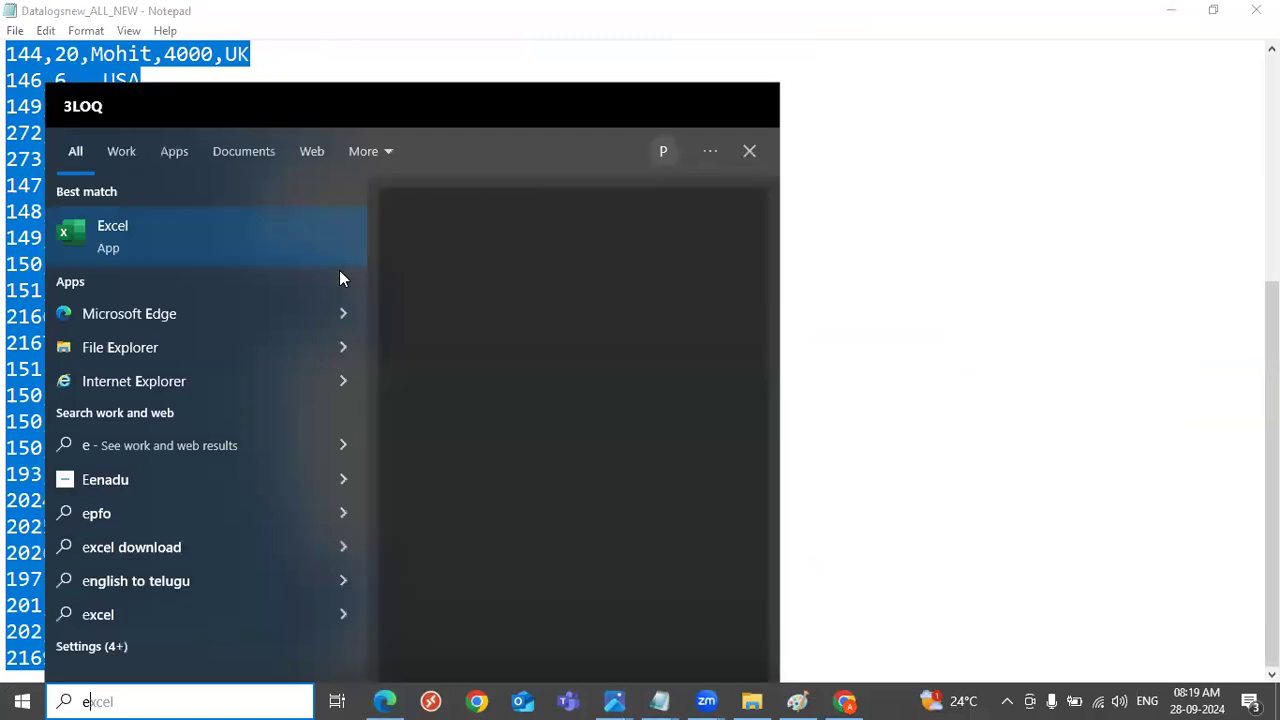
left_click(137, 252)
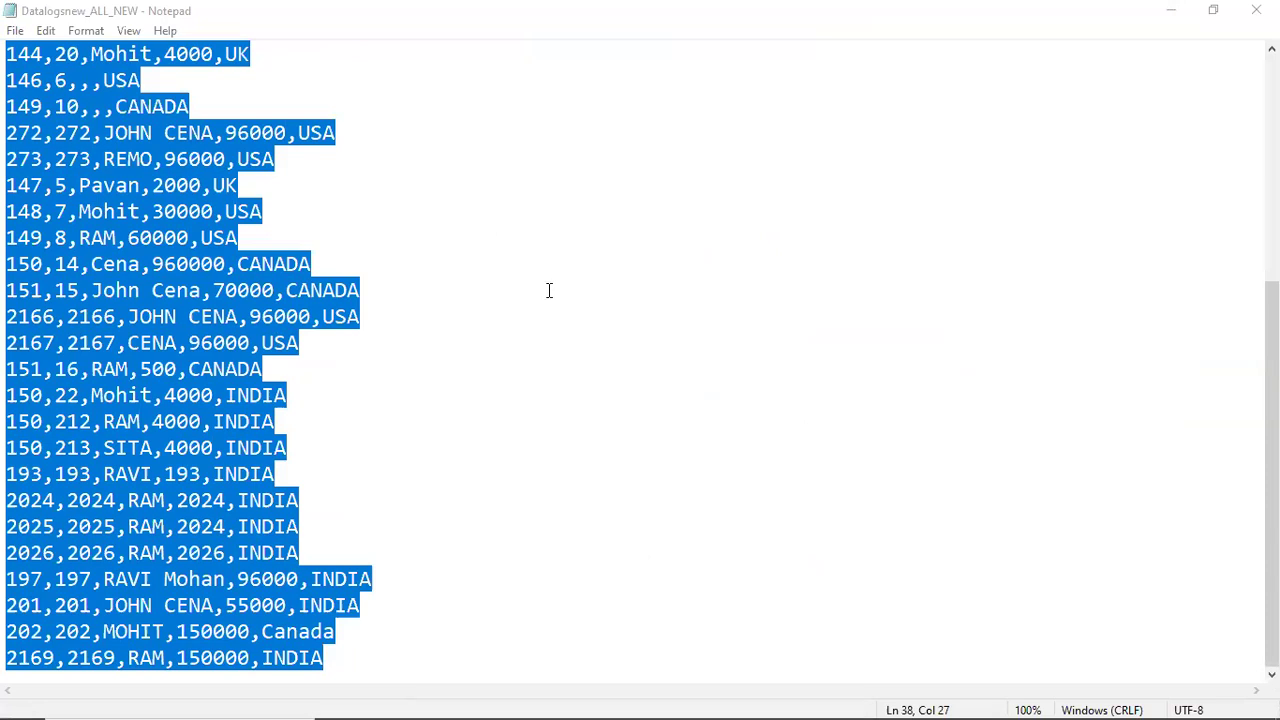
scroll(549, 290, "up", 5)
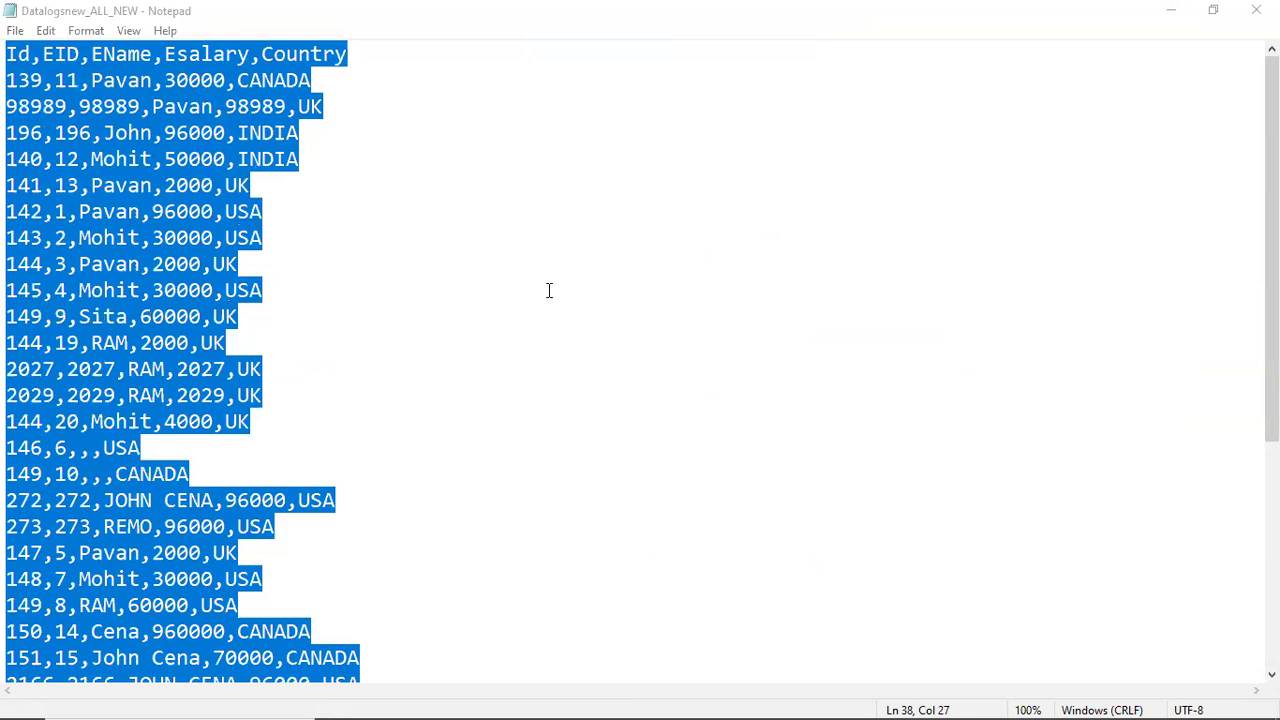
left_click(870, 701)
left_click(197, 205)
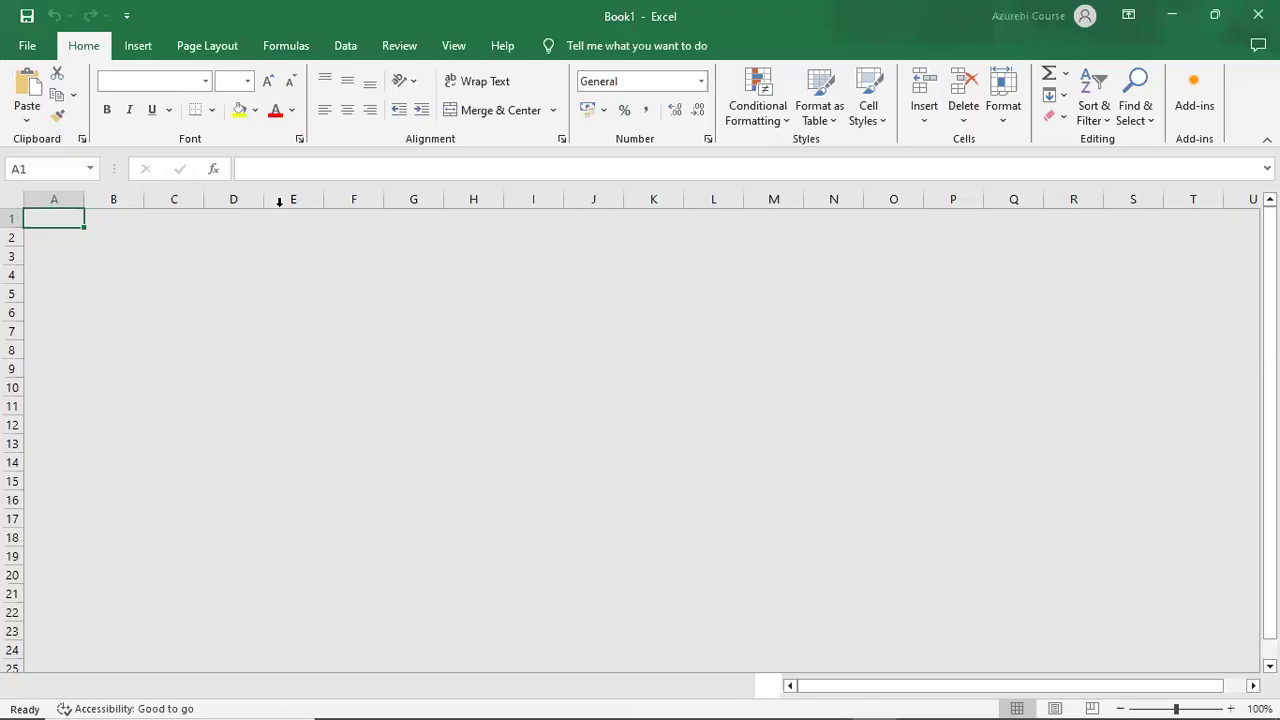
Paste the copied records at A1, split them into columns at the commas with Text to Columns, and dismiss the account notice.
key("ctrl+v")
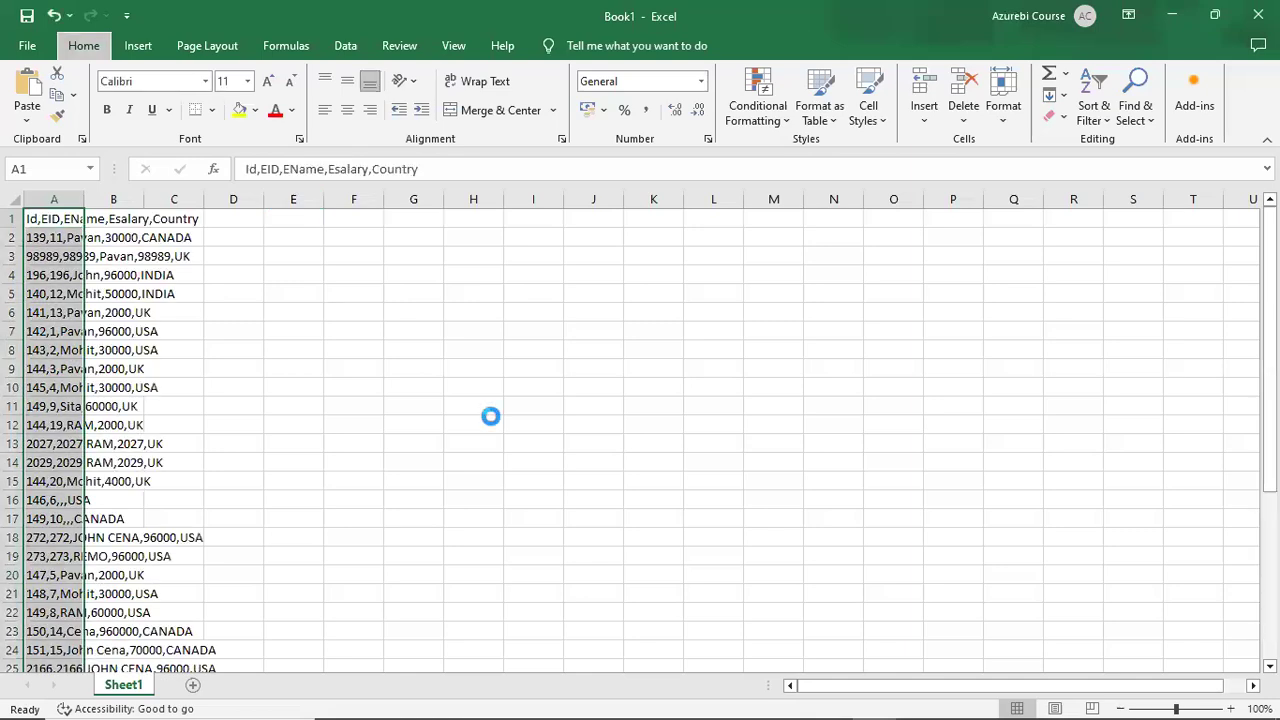
key("alt+a+e")
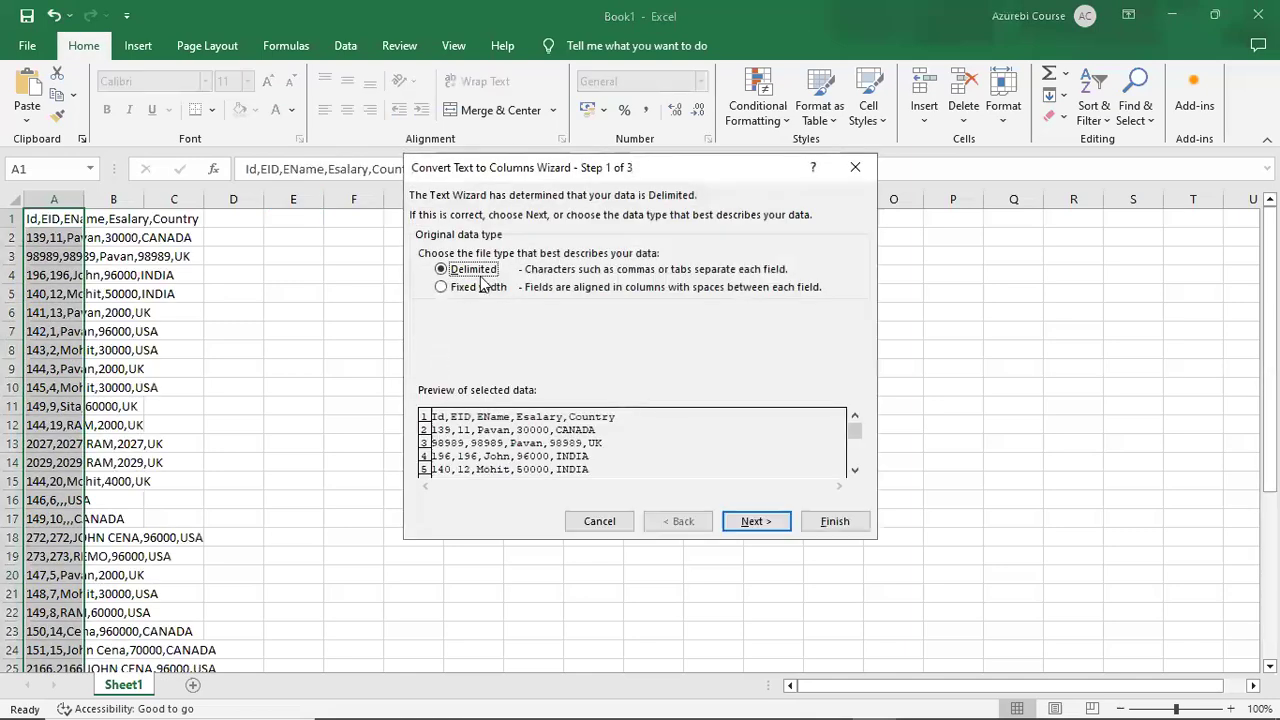
left_click(752, 522)
left_click(440, 286)
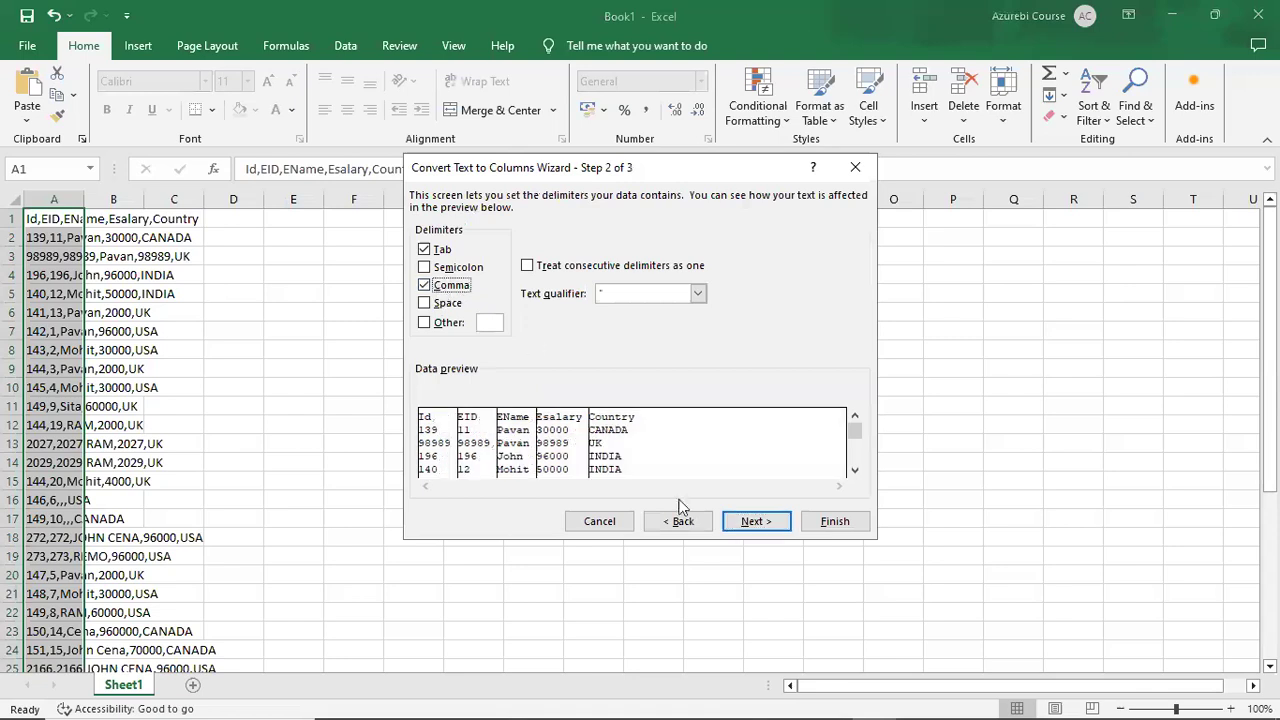
left_click(750, 522)
left_click(832, 522)
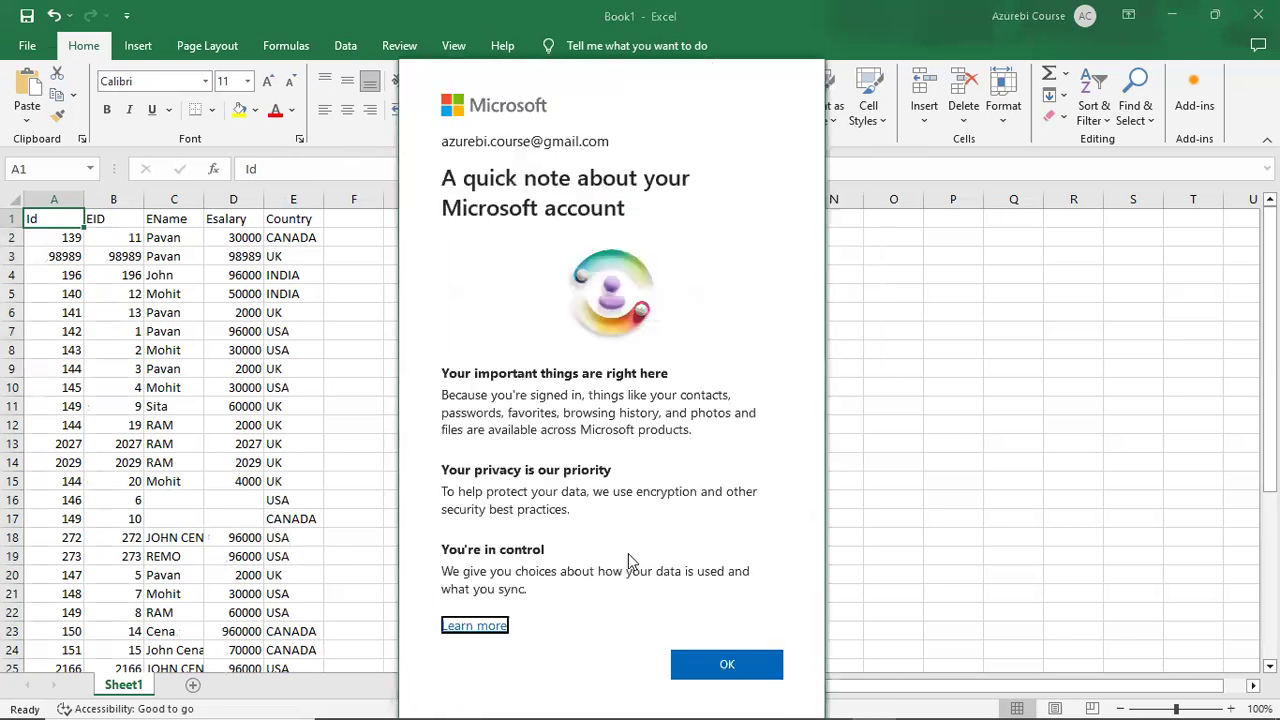
left_click(718, 665)
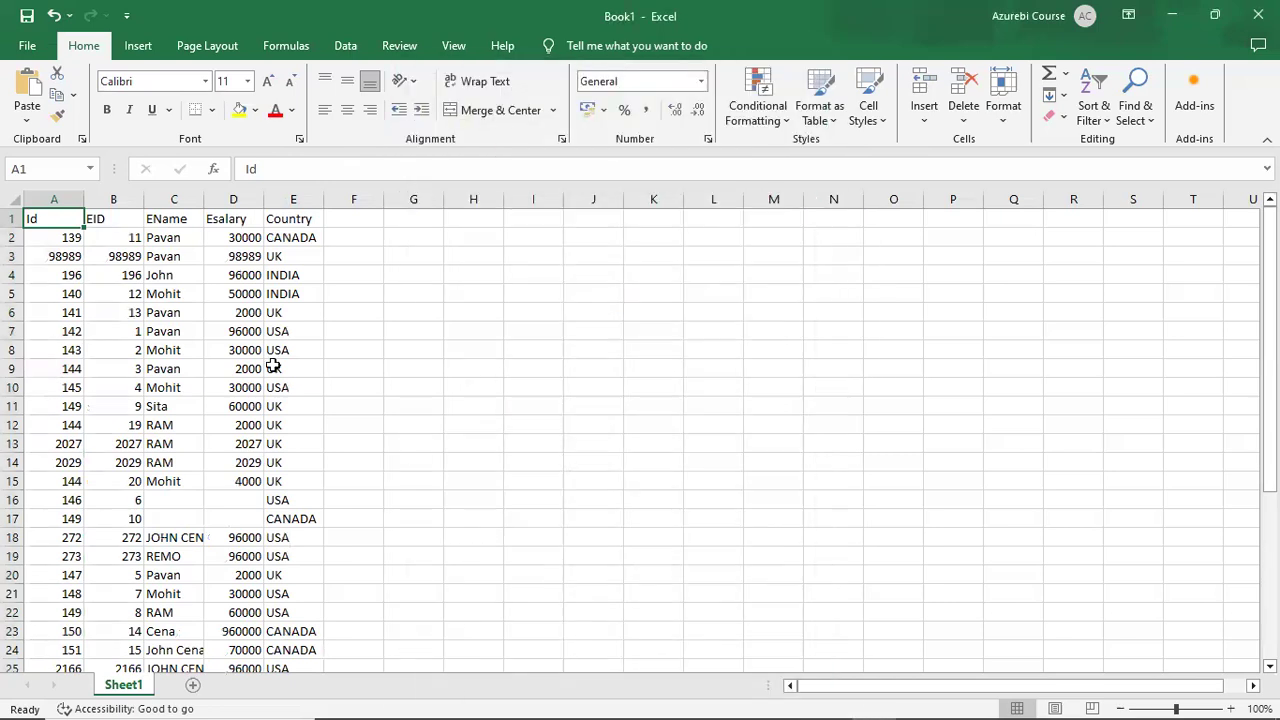
Insert a PivotTable on a new sheet from the whole data range, with Country as rows and sums of Esalary and EID as values.
left_click(141, 348)
key("ctrl+a")
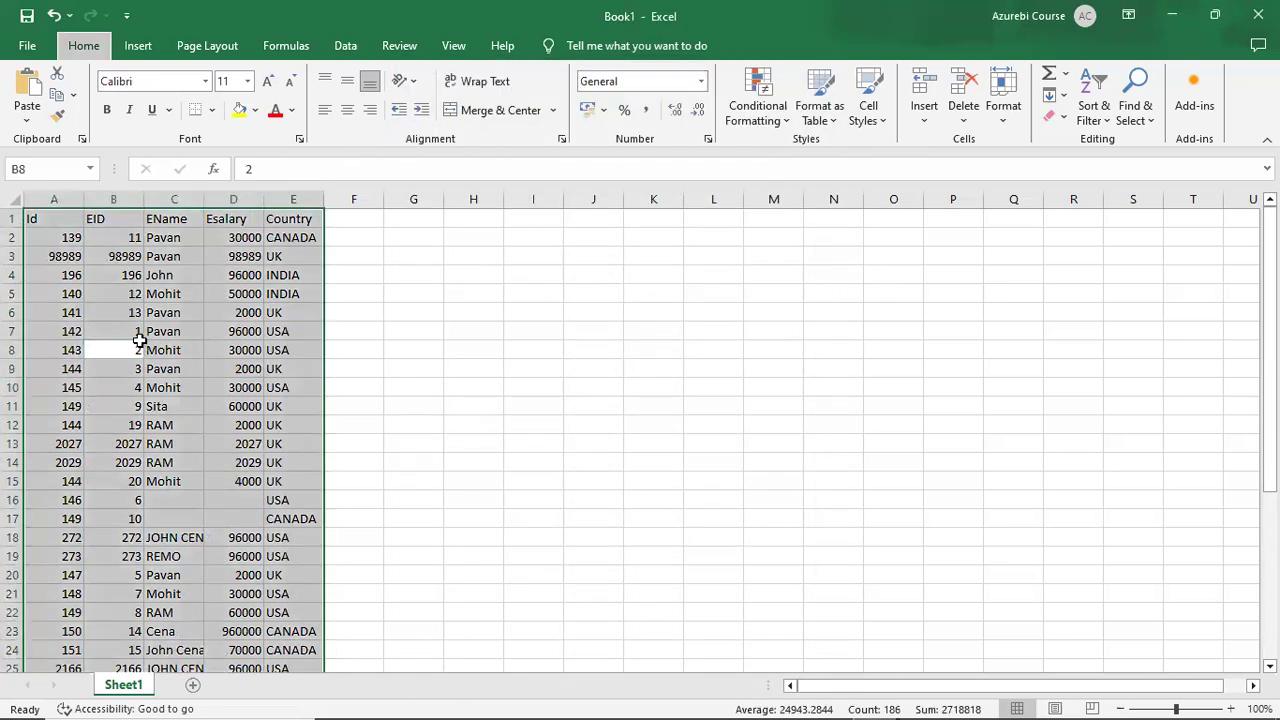
key("alt+n")
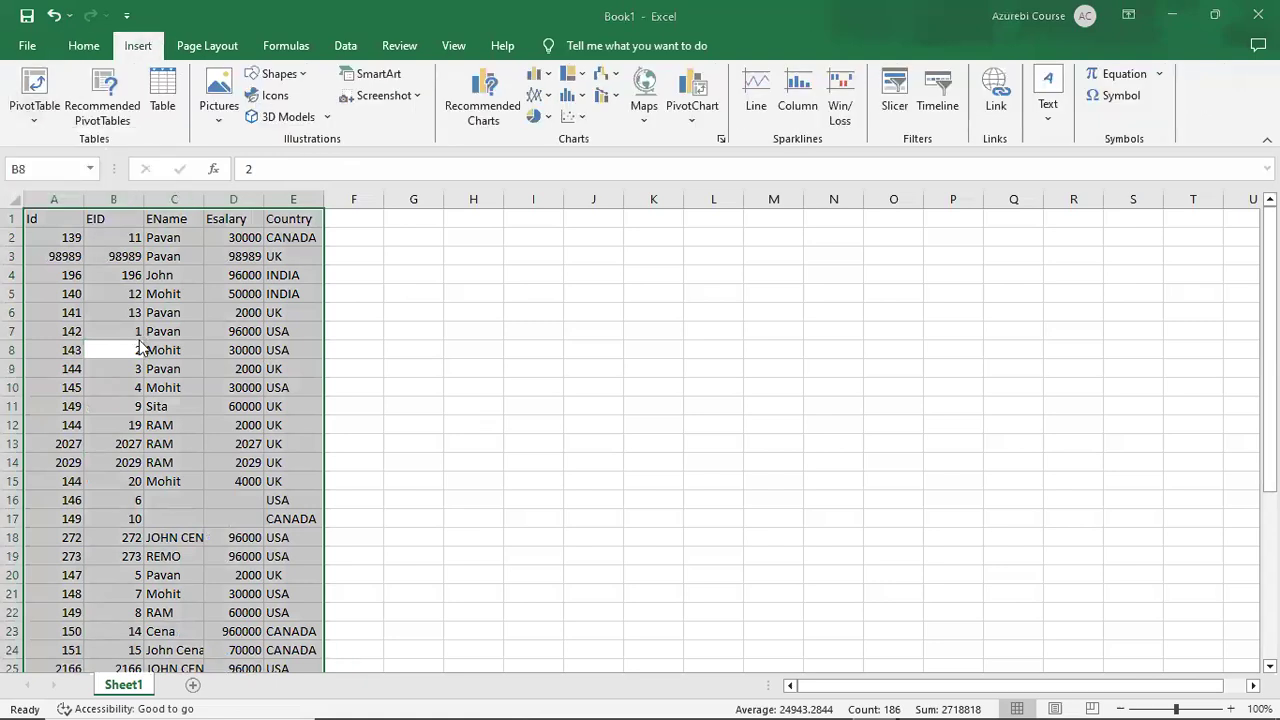
key("v")
key("t")
key("Return")
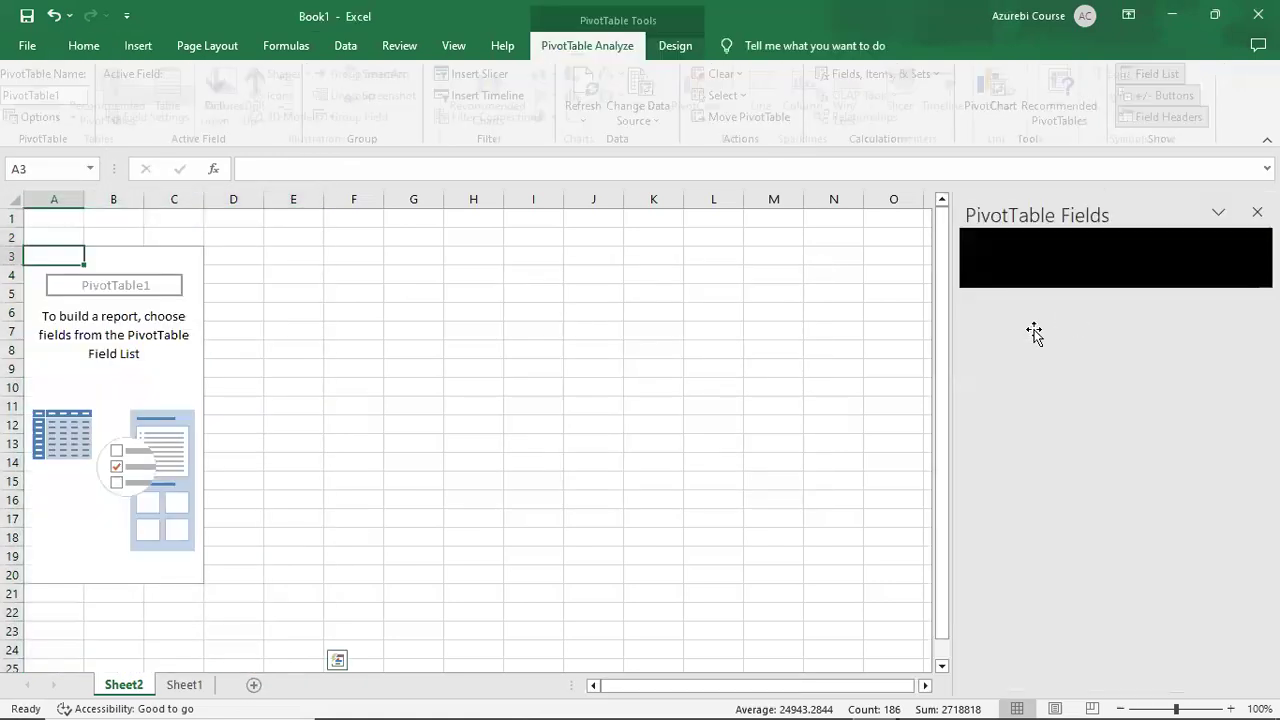
left_click_drag(1006, 402, 1179, 632)
left_click_drag(1006, 360, 1209, 650)
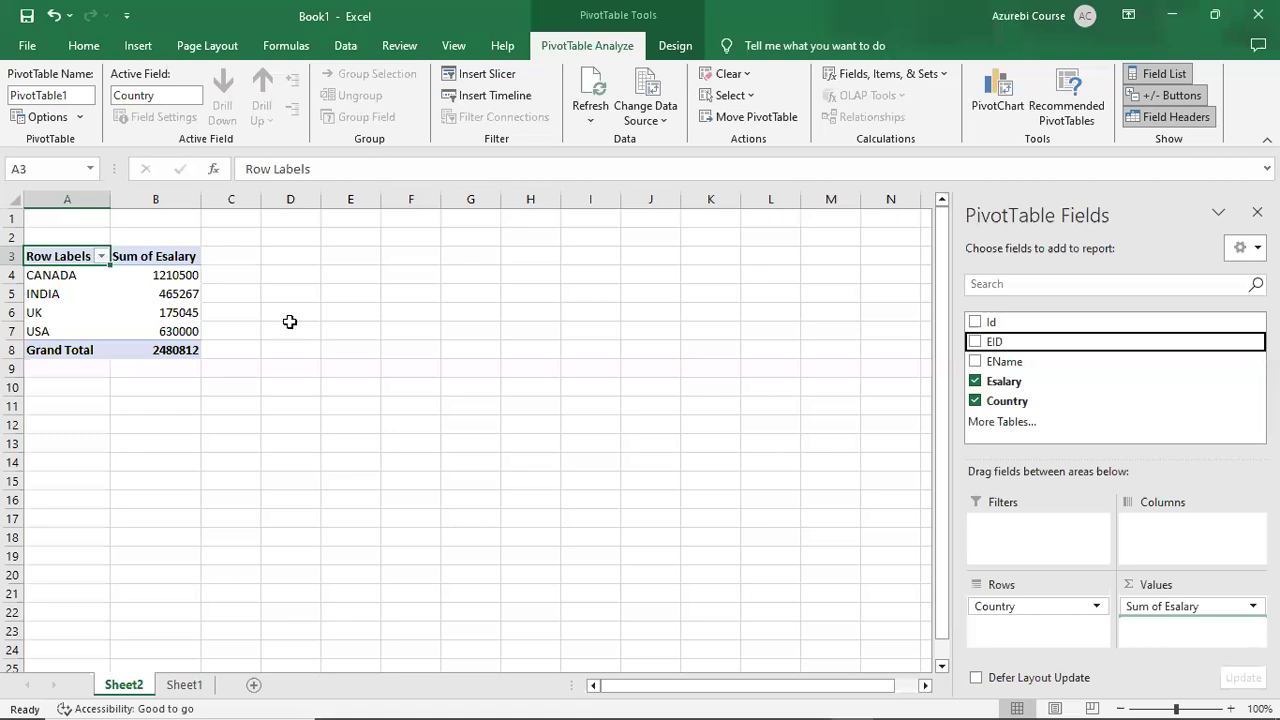
Select the whole PivotTable and insert a 2-D pie chart from it.
left_click(124, 306)
key("ctrl+a")
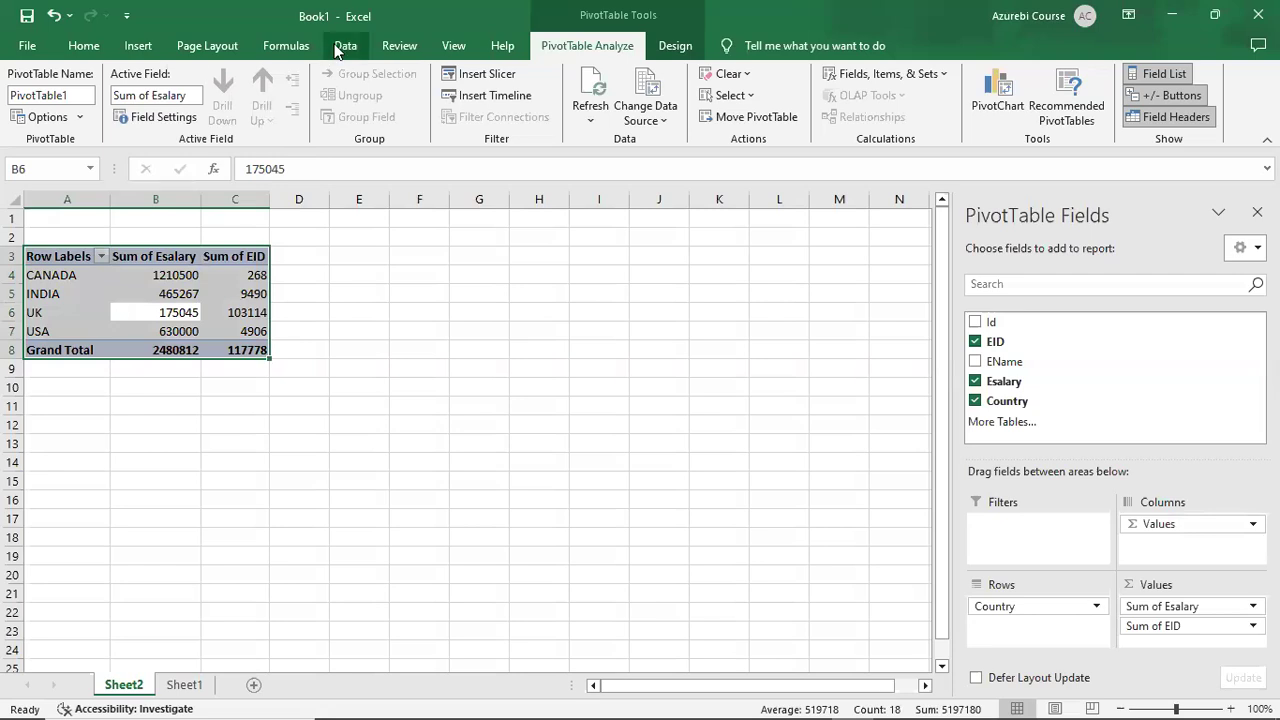
left_click(131, 50)
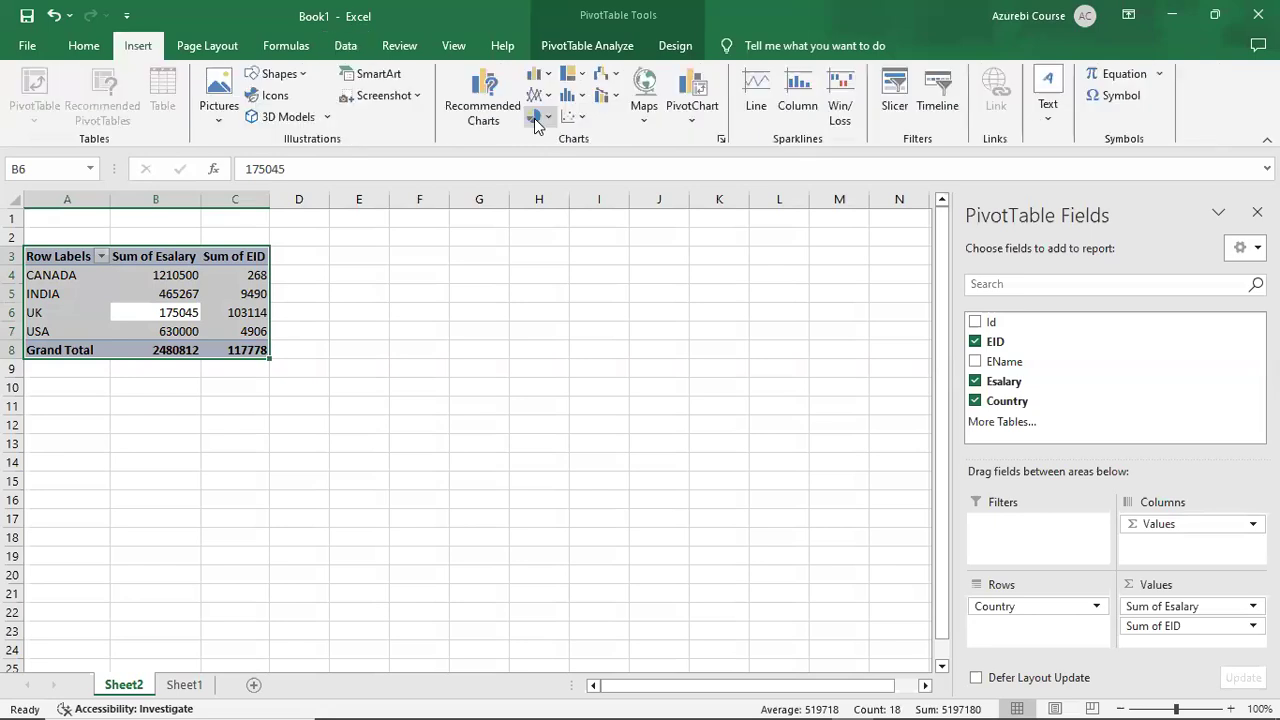
left_click(537, 118)
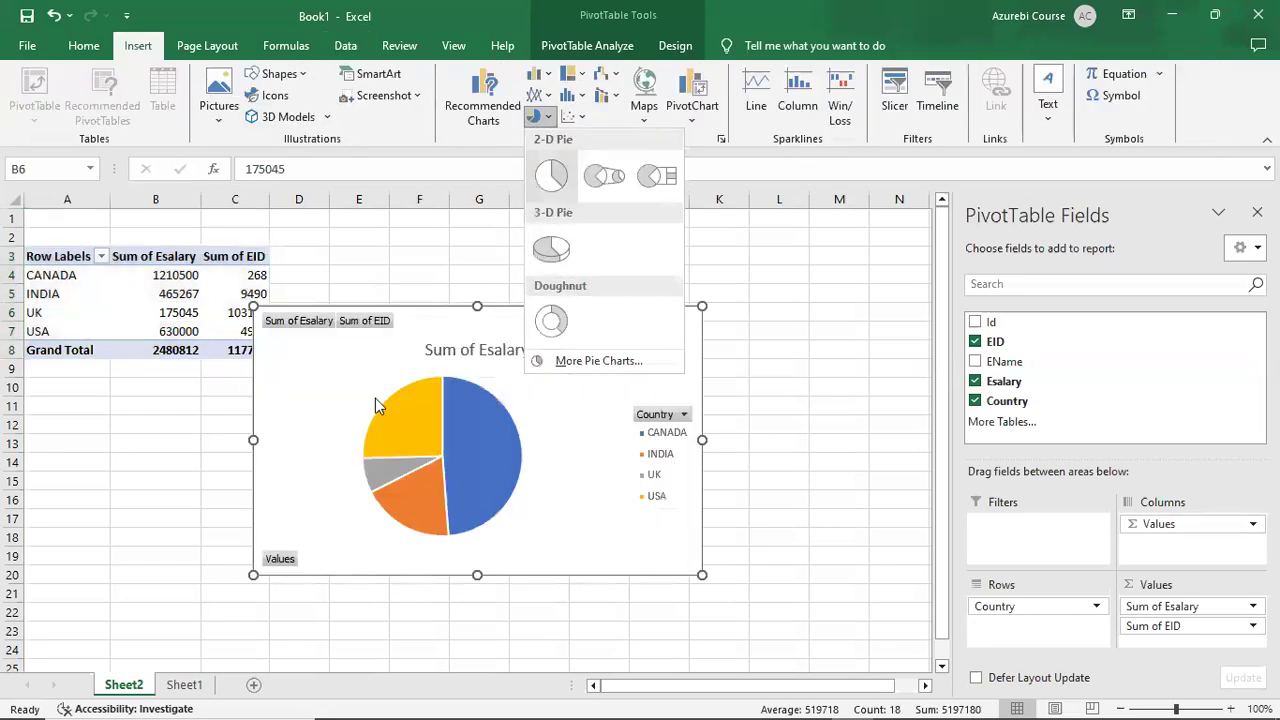
left_click(556, 176)
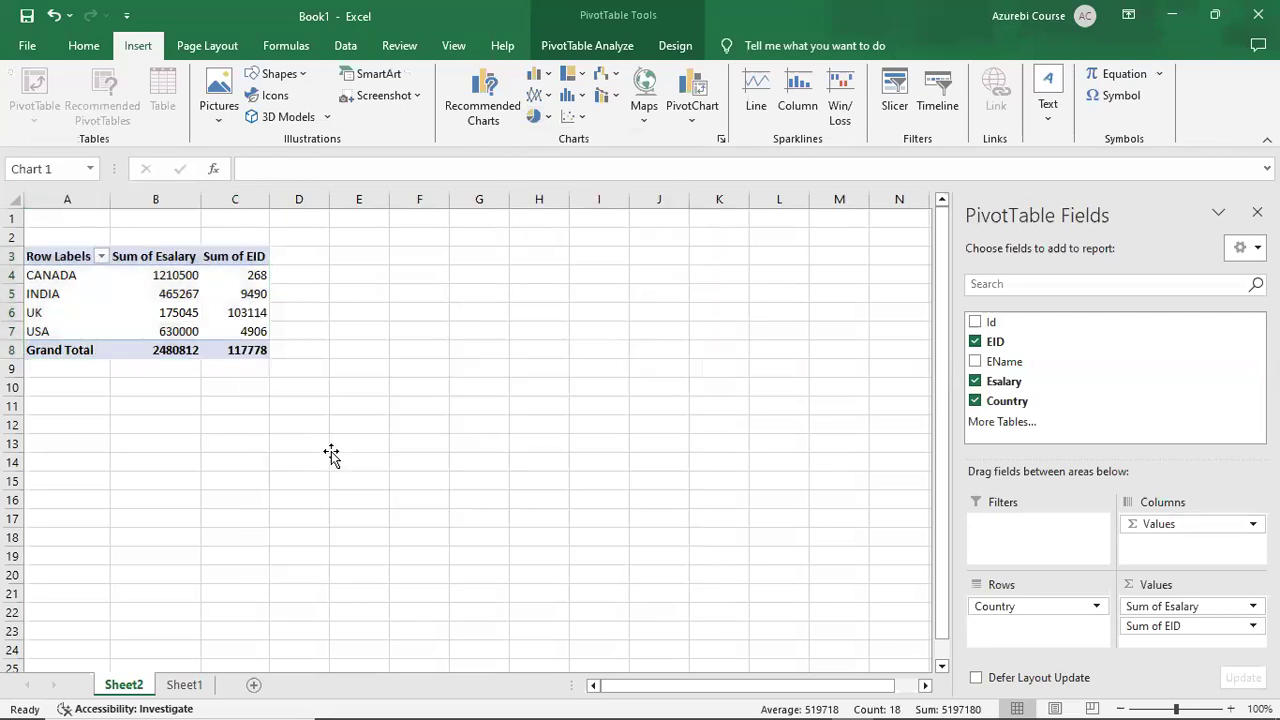
Place the chart title above the pie, move the chart clear of the PivotTable, and show the CANADA slice's details.
left_click_drag(428, 353, 484, 366)
left_click(586, 412)
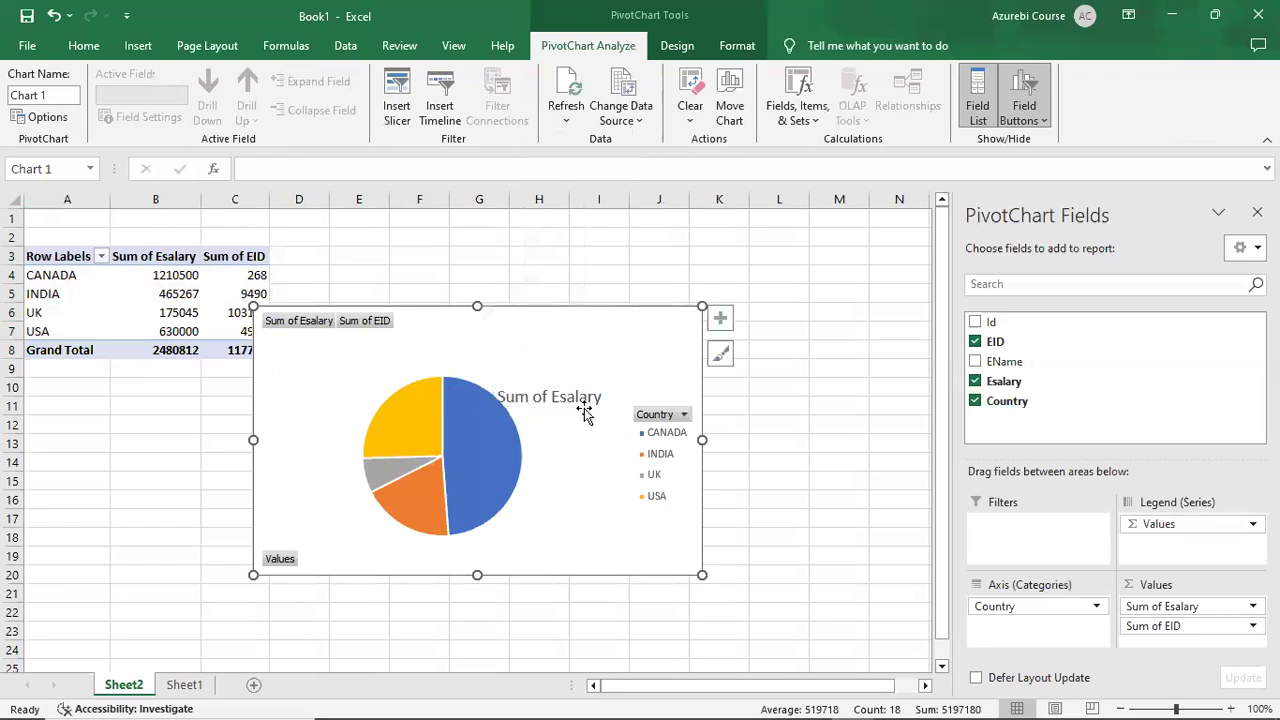
left_click_drag(587, 400, 495, 340)
left_click_drag(594, 306, 672, 346)
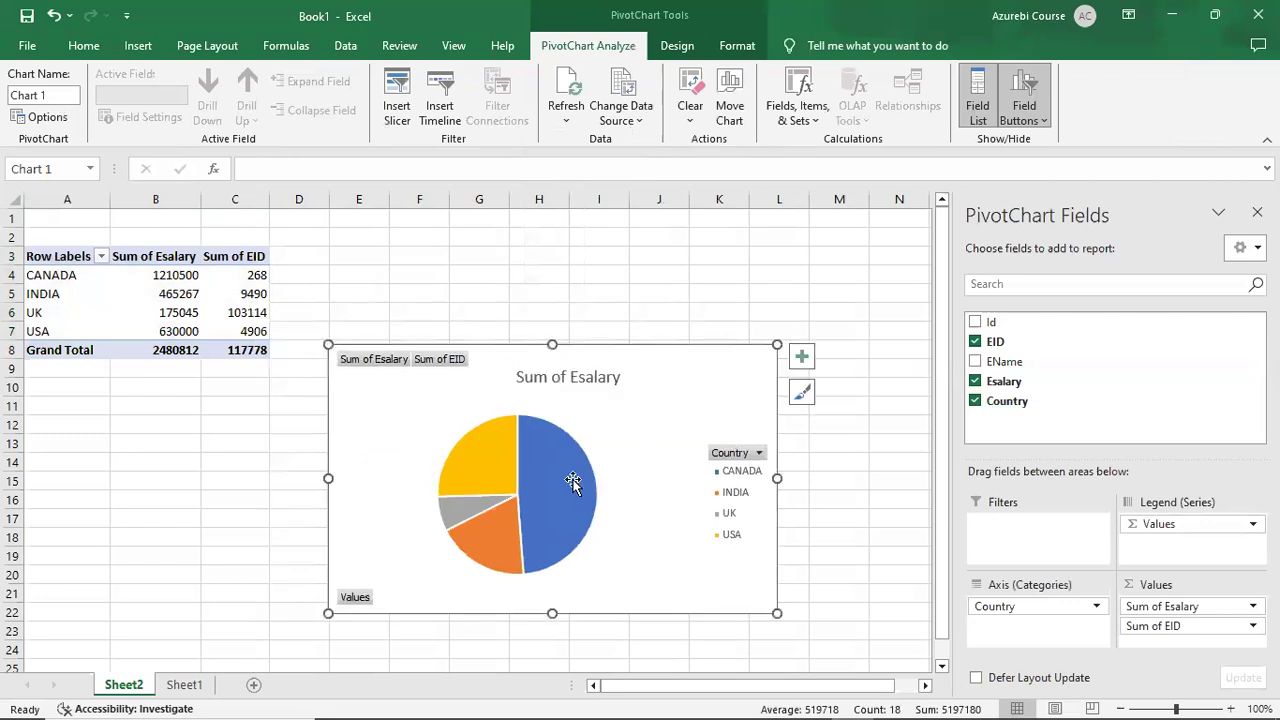
mouse_move(572, 481)
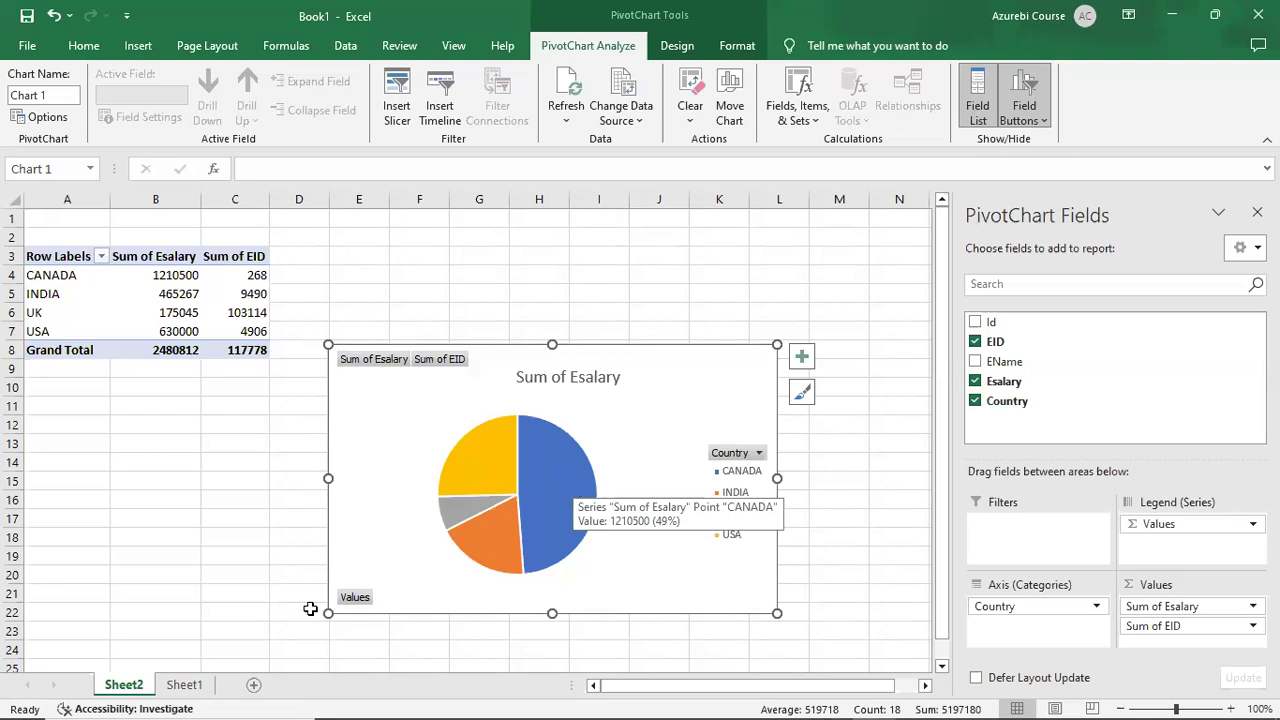
Return to Sheet1 and review the available data import sources for online services and Azure.
key("ctrl+Page_Down")
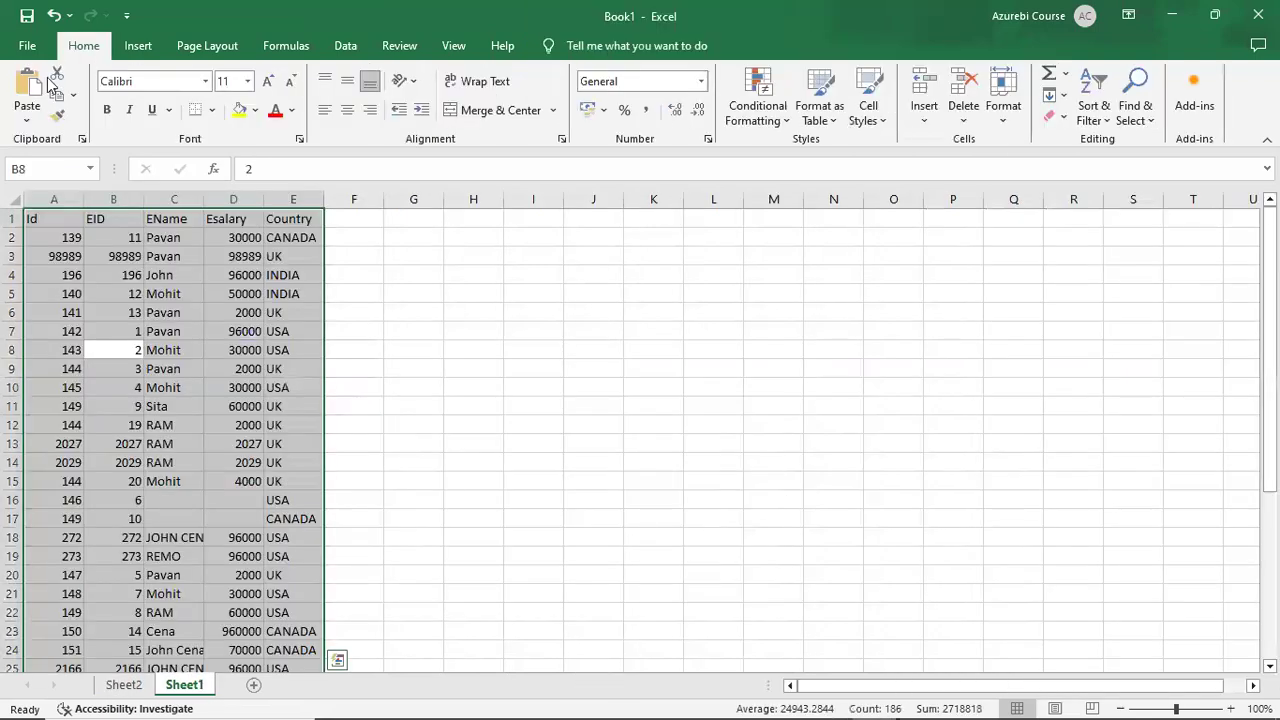
left_click(28, 46)
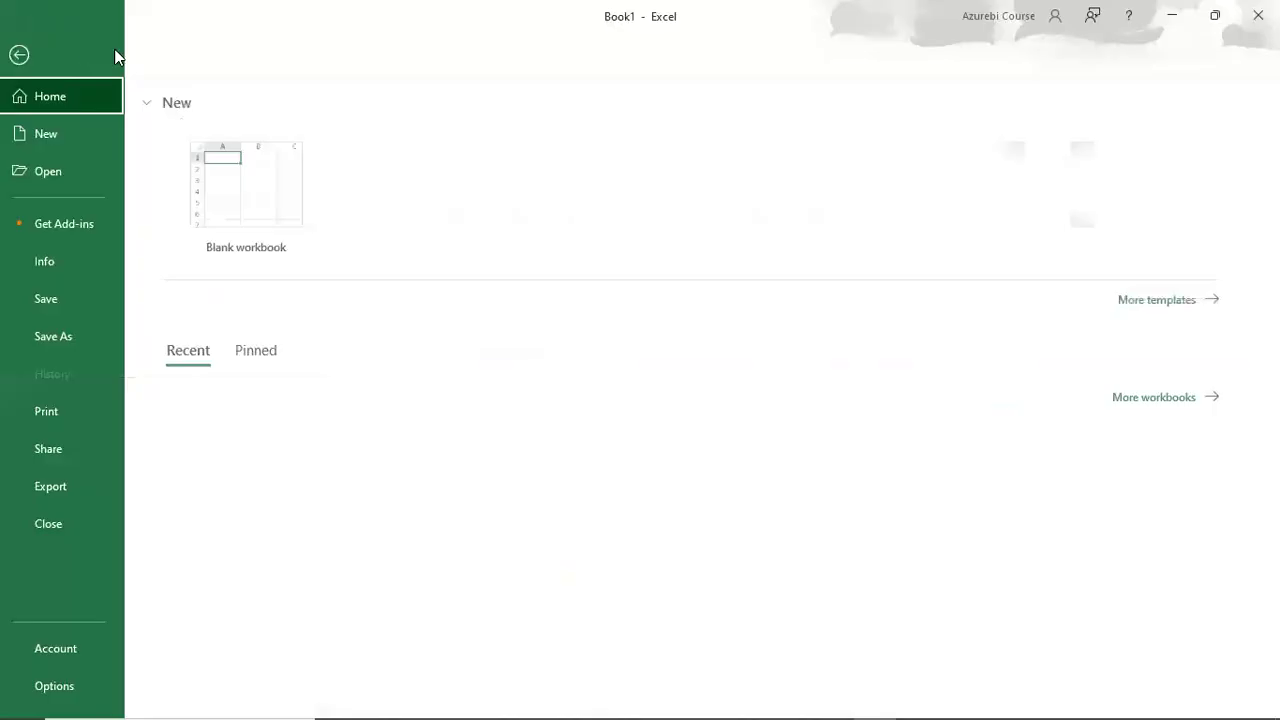
left_click(24, 56)
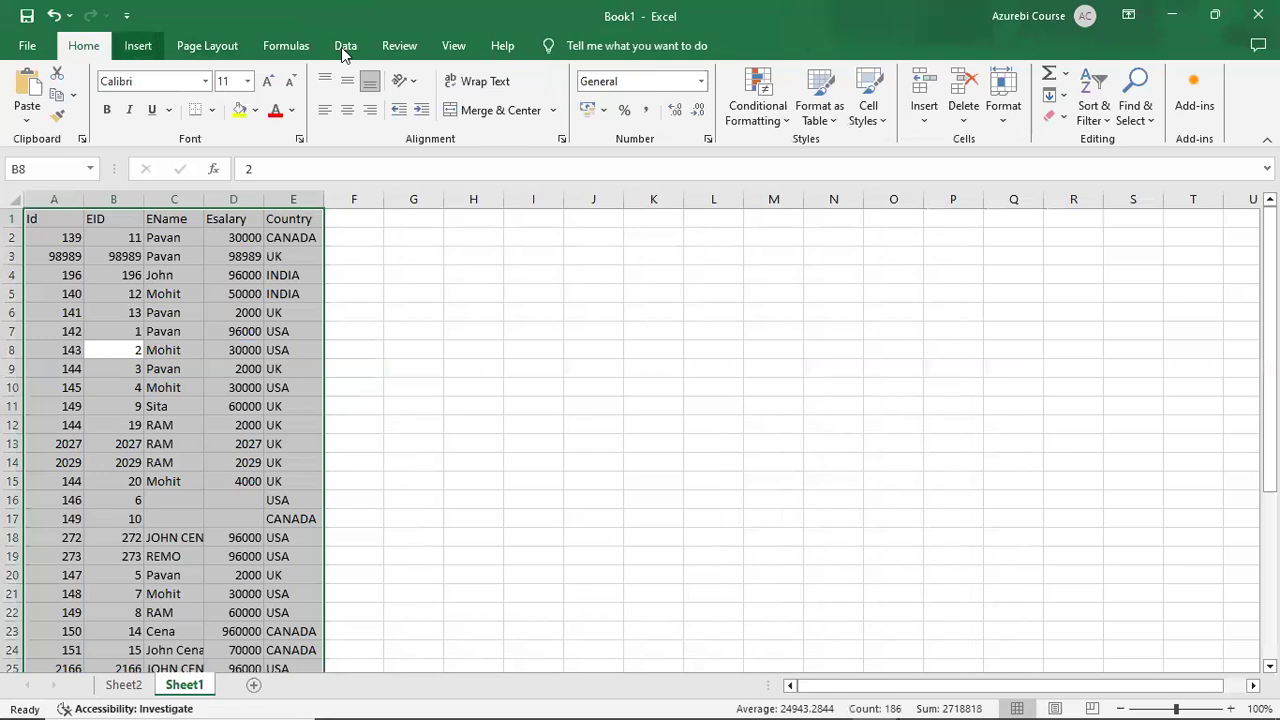
left_click(332, 47)
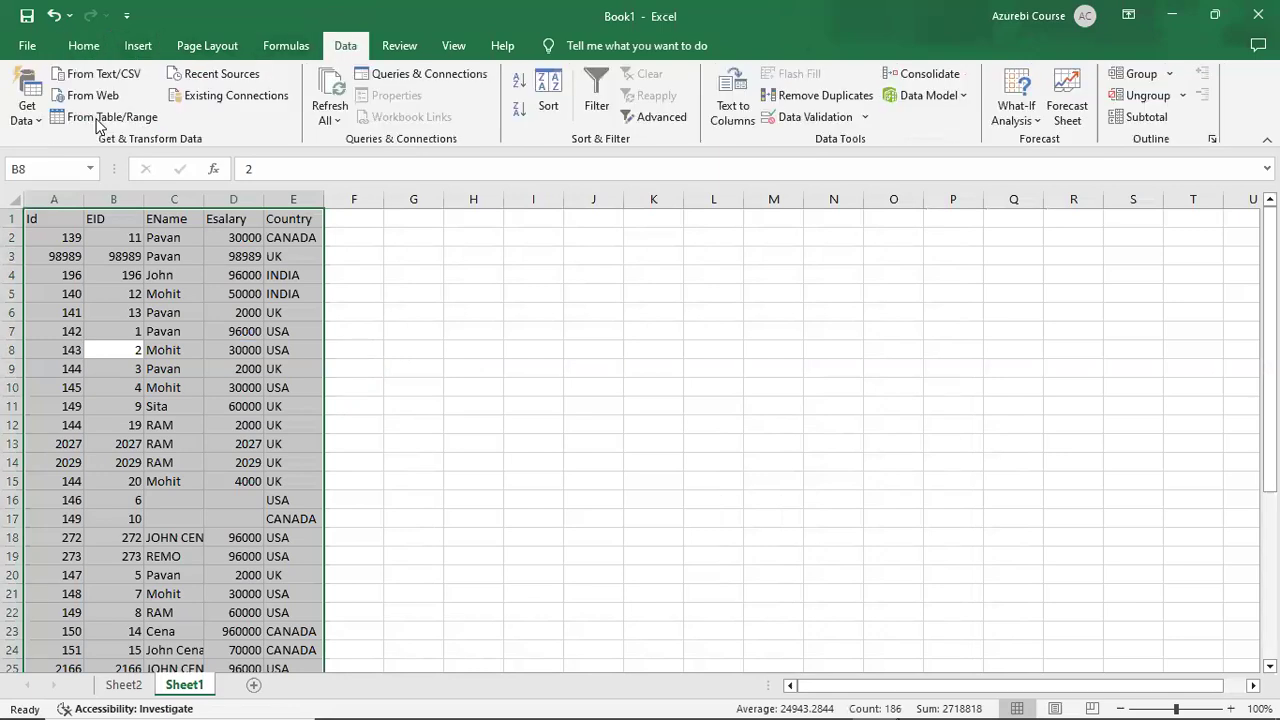
left_click(26, 126)
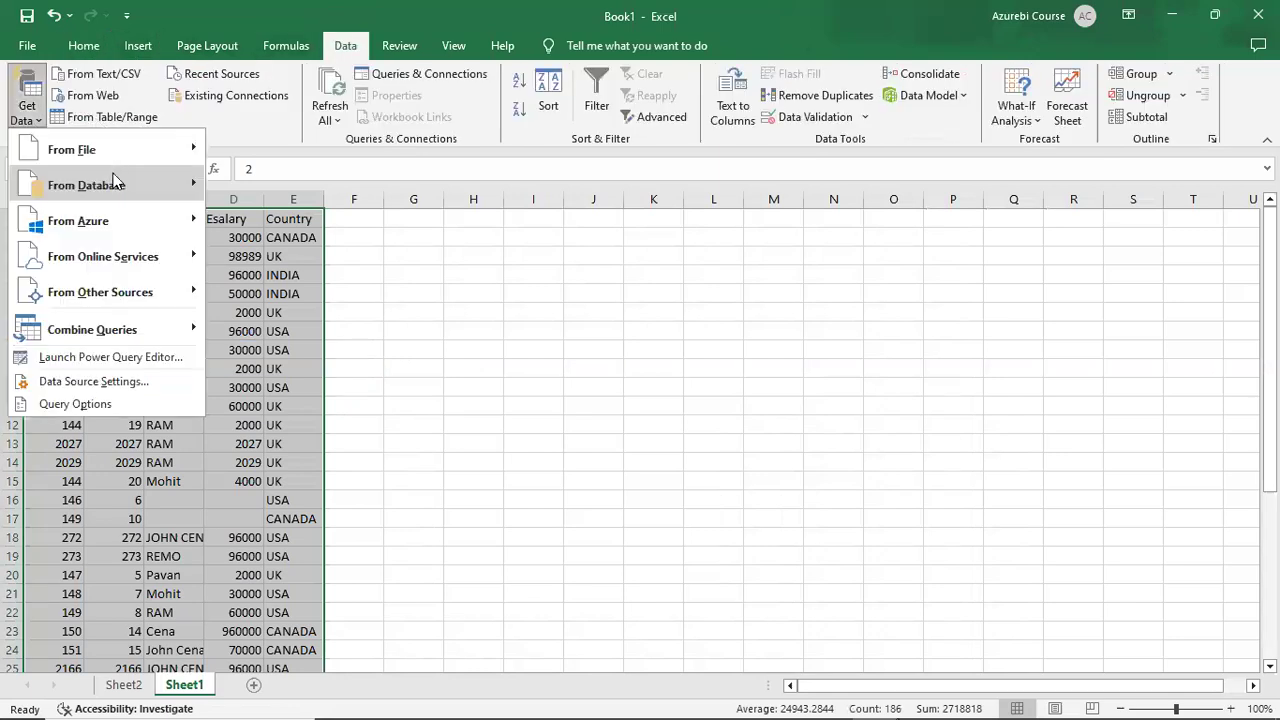
mouse_move(142, 268)
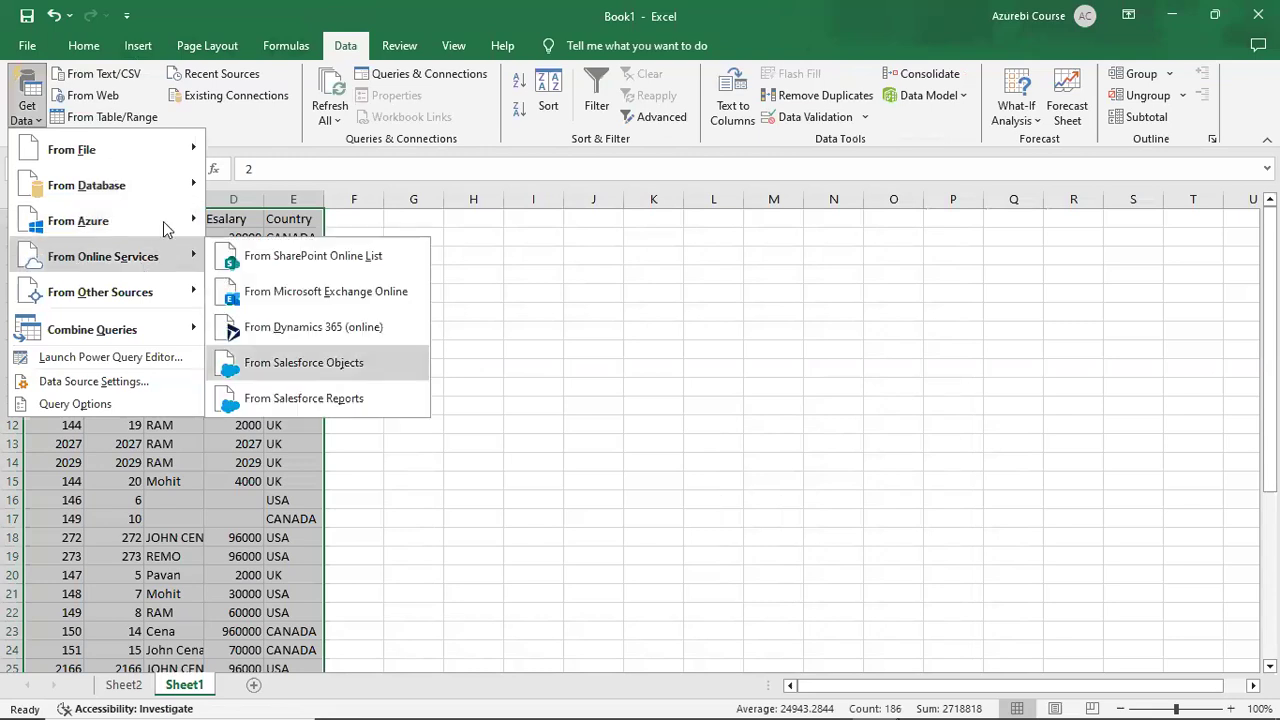
mouse_move(157, 224)
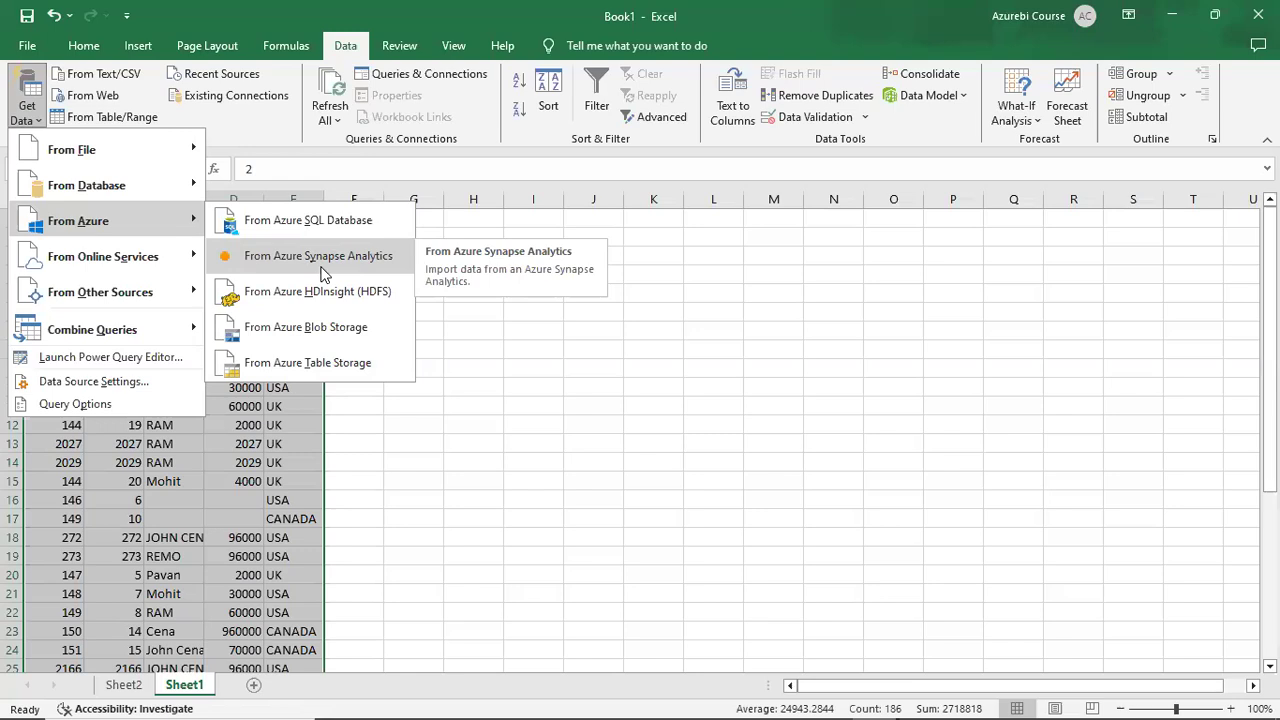
left_click(482, 323)
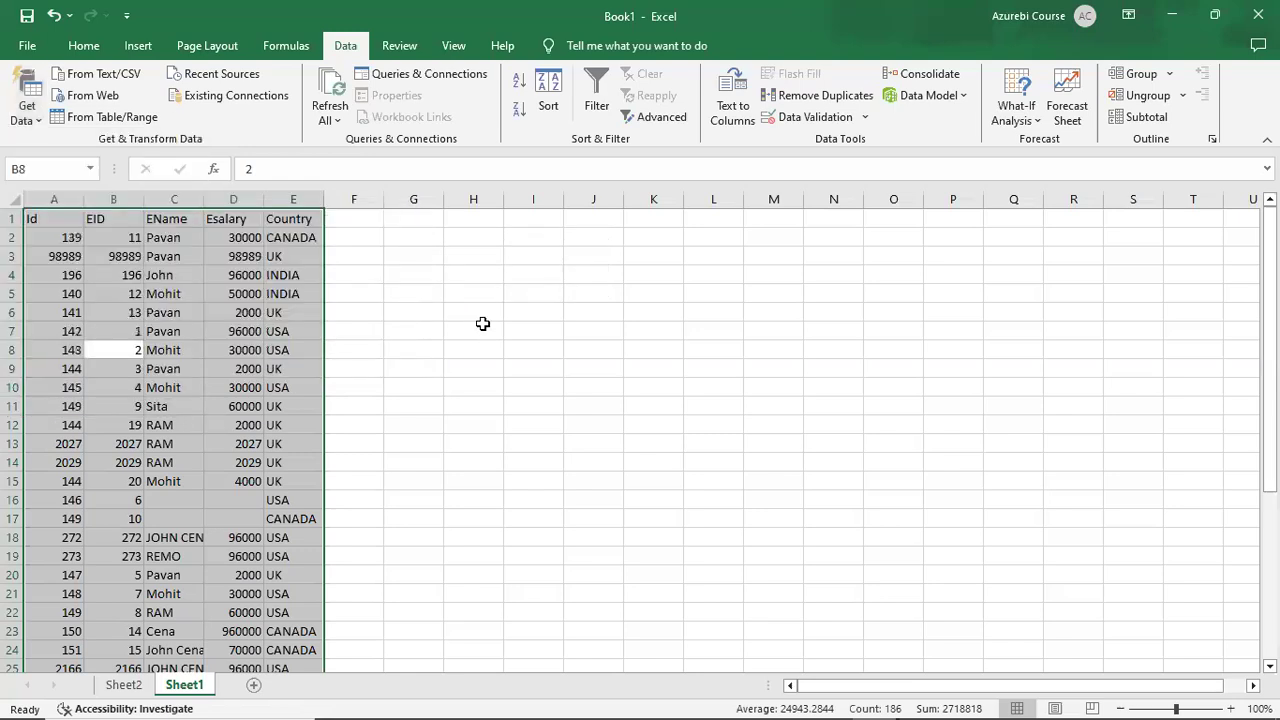
Go to the last record in column A of Sheet1, then return to the header cell A1.
key("Left")
key("ctrl+Down")
key("ctrl+Down")
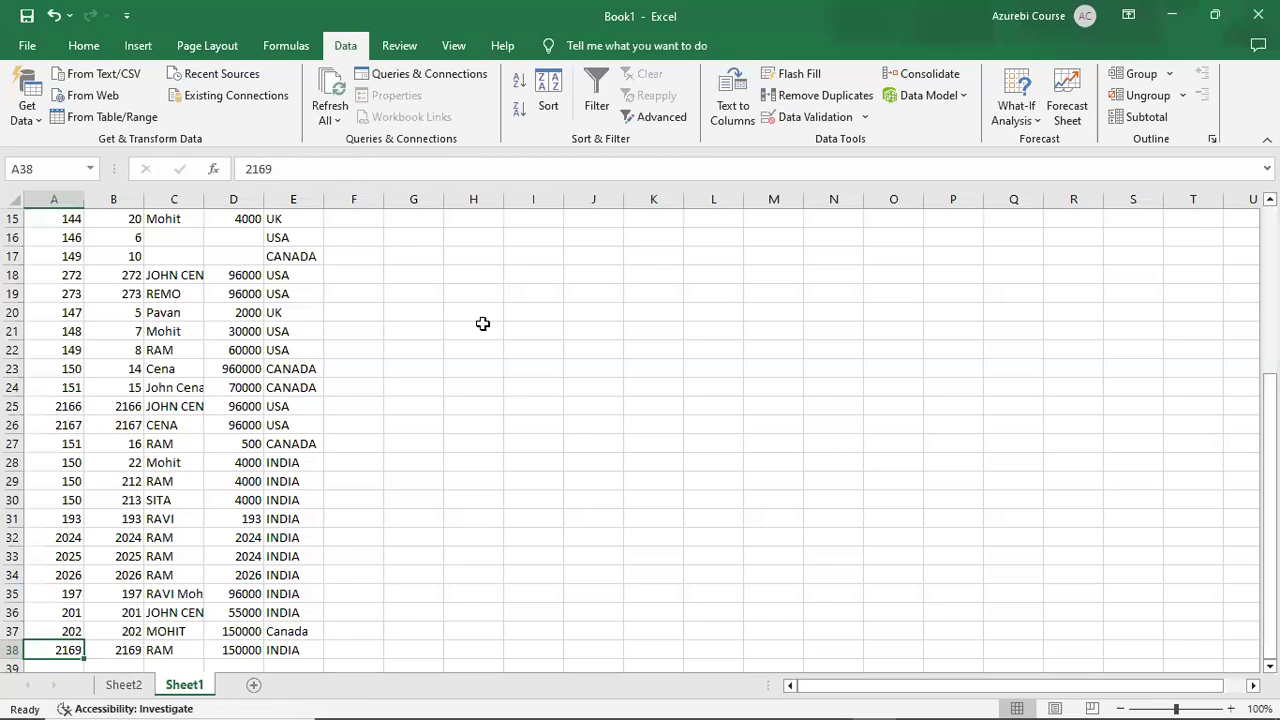
key("ctrl+Up")
key("ctrl+Up")
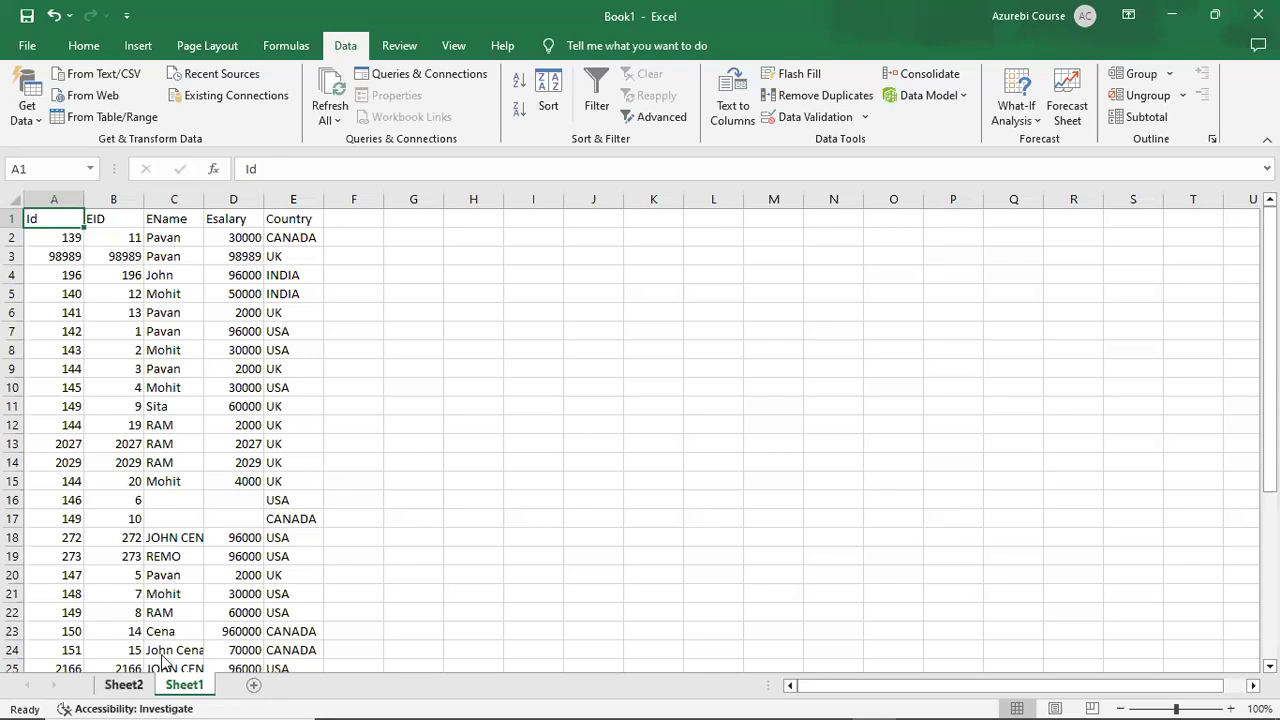
Review the PivotTable and pie chart on Sheet2 alongside the Demo architecture diagram in ADF.pdf in Edge.
left_click(123, 690)
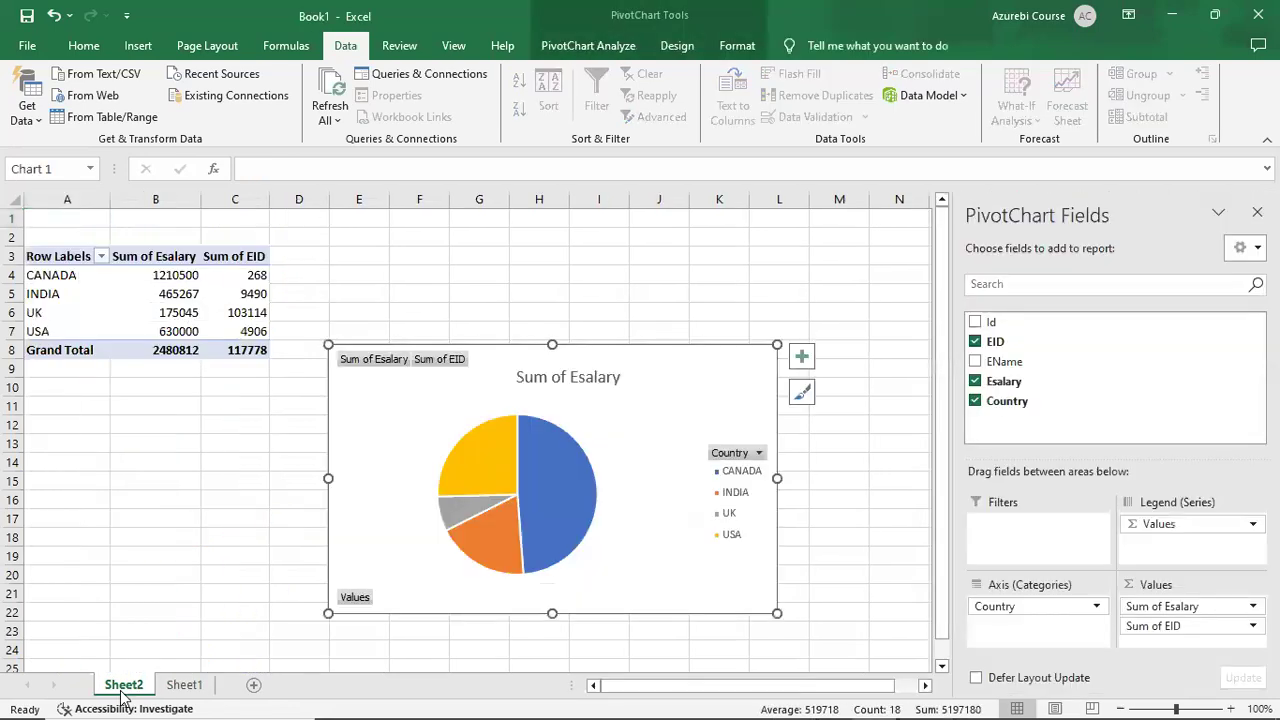
key("alt+Tab")
key("alt+Tab")
key("alt+Tab")
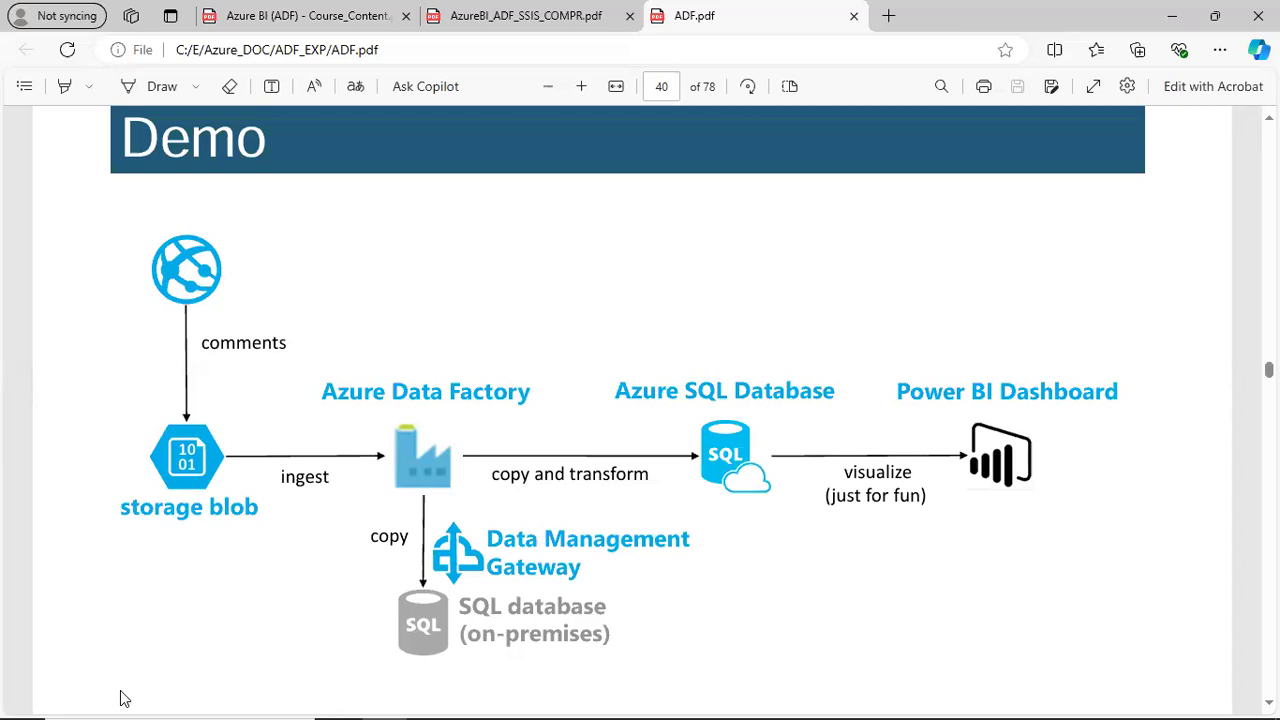
key("alt+Tab")
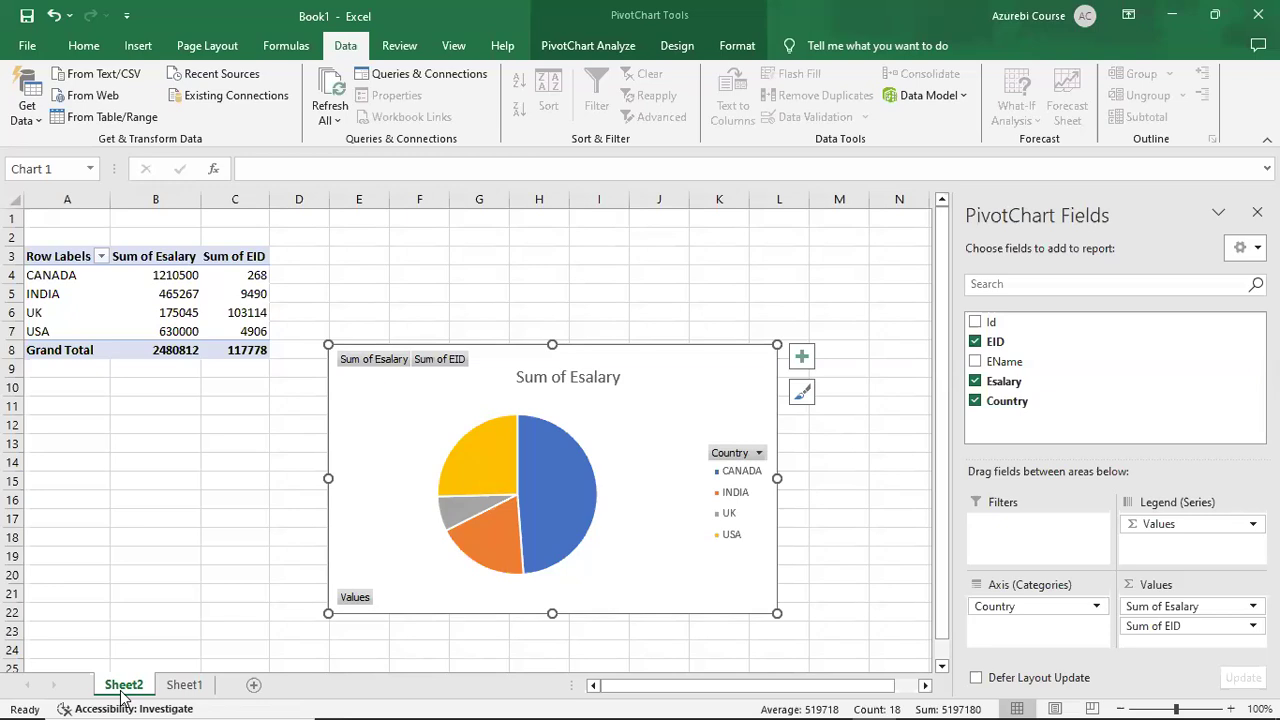
key("alt+Tab")
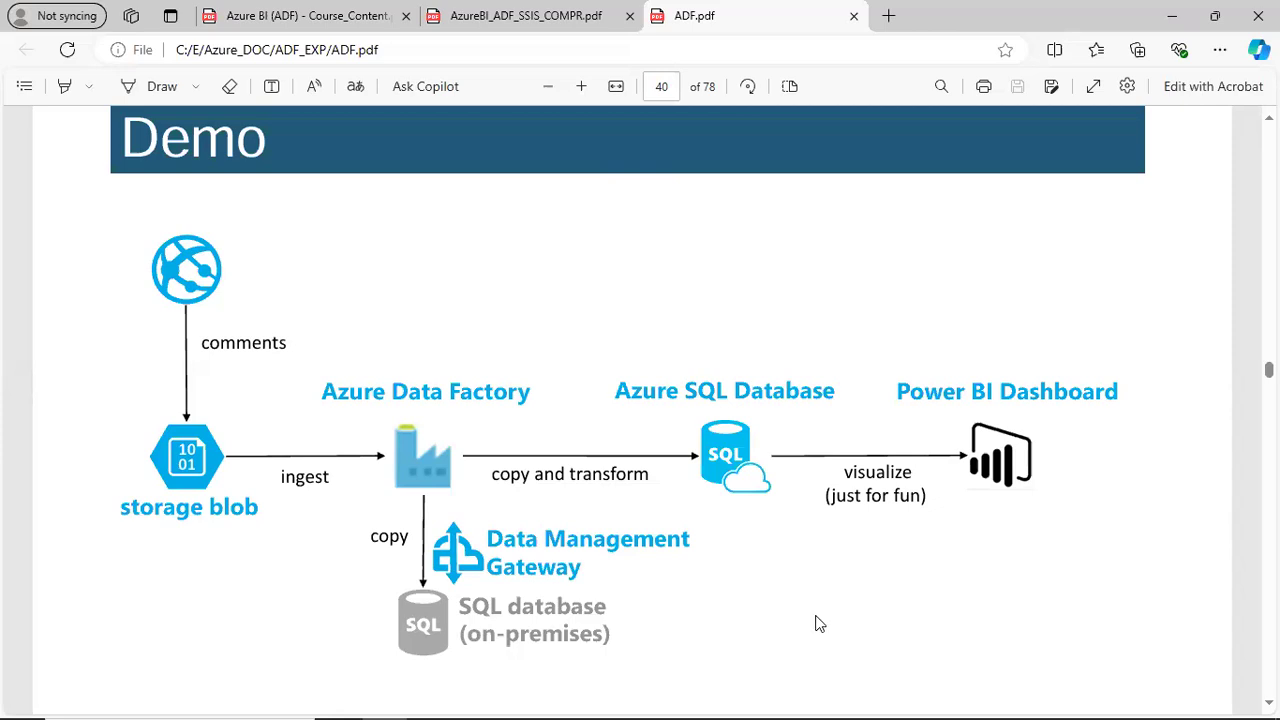
Switch to Chrome and open the Microsoft Azure website at azure.com.
mouse_move(753, 700)
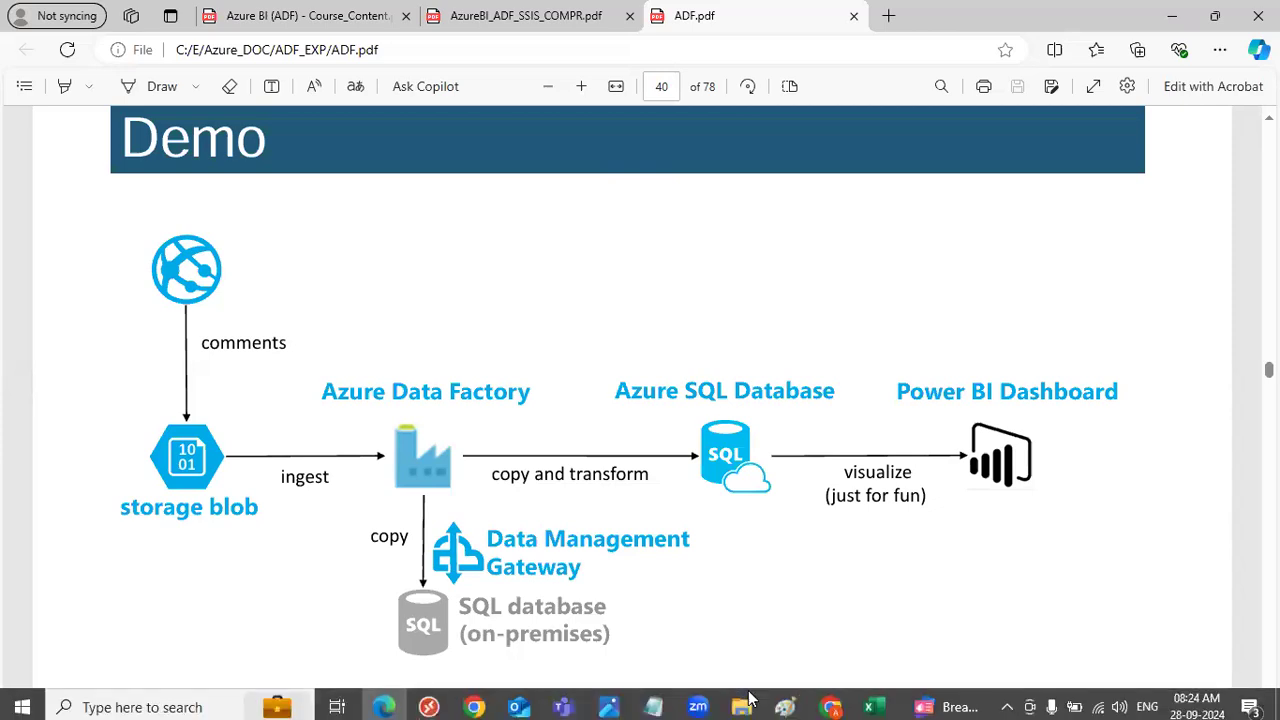
left_click(822, 700)
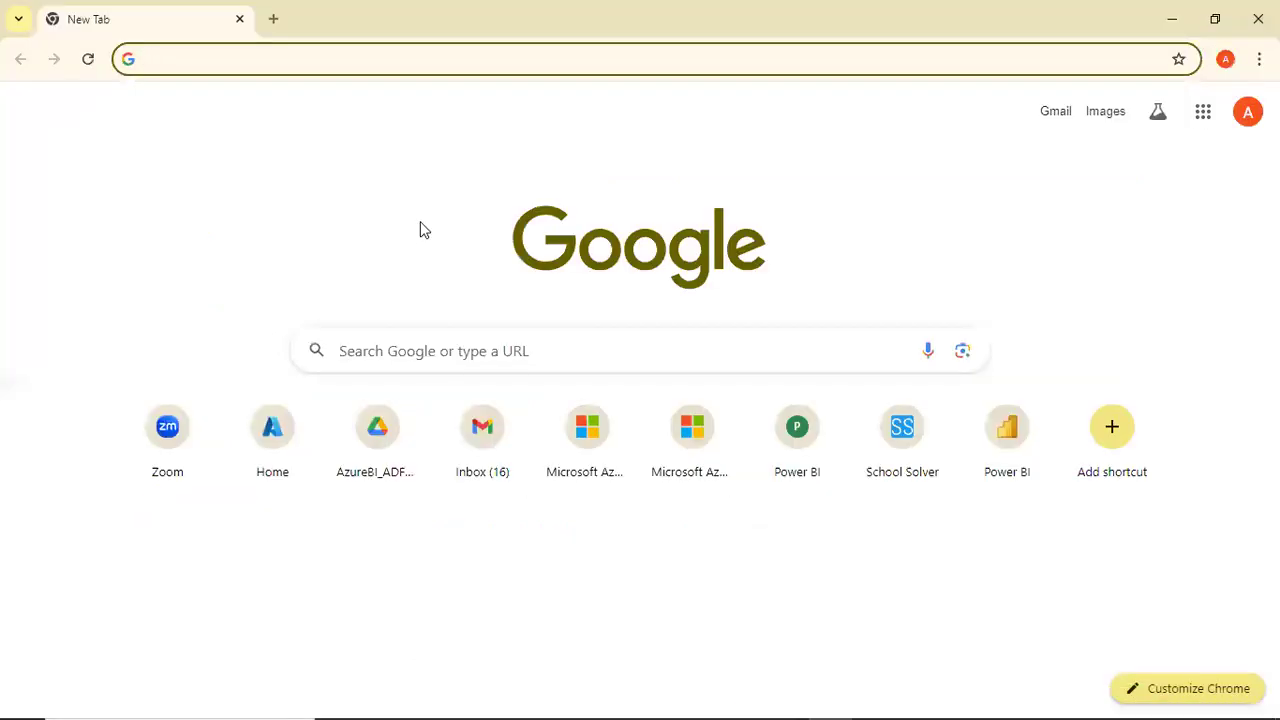
type("azu")
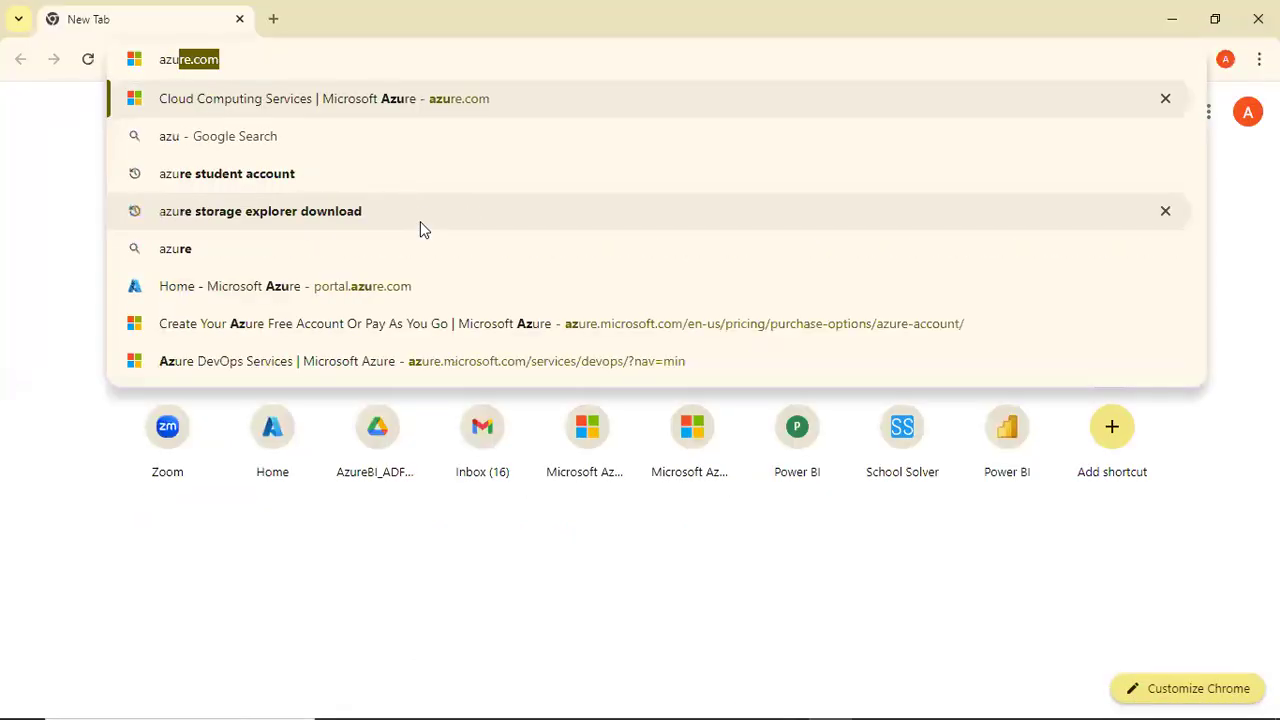
key("Return")
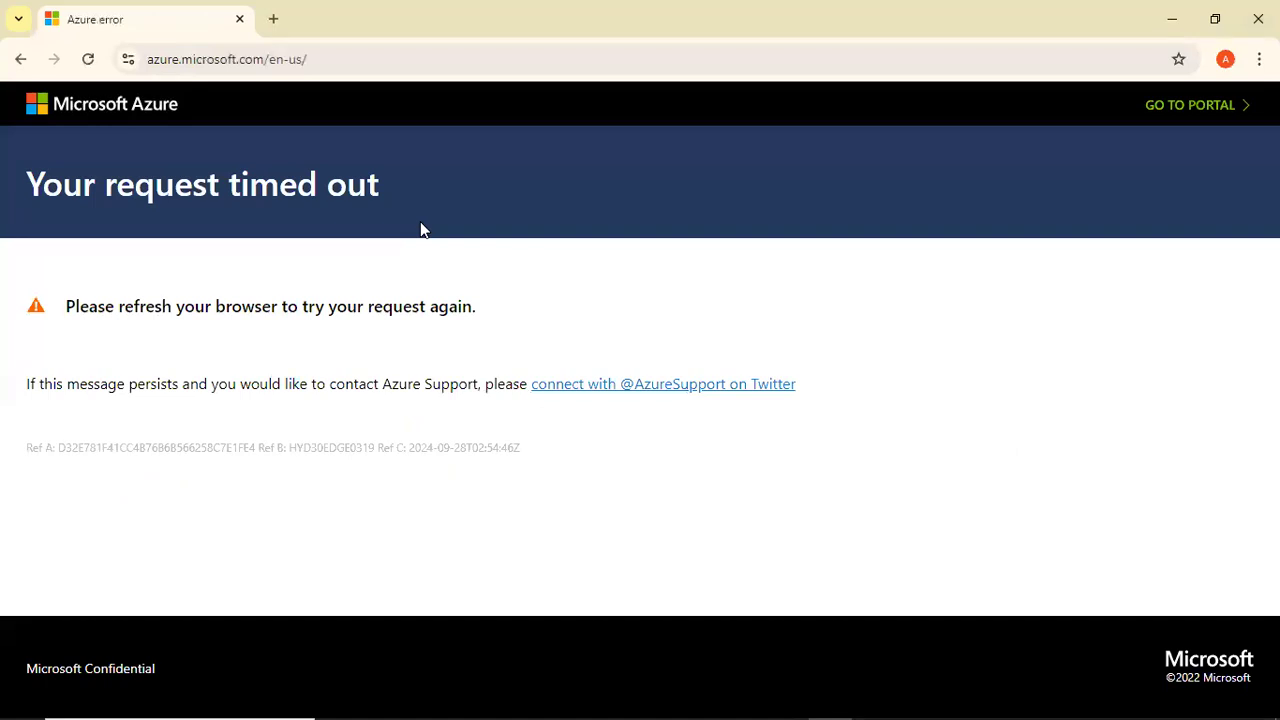
left_click(427, 53)
type("azur")
key("Return")
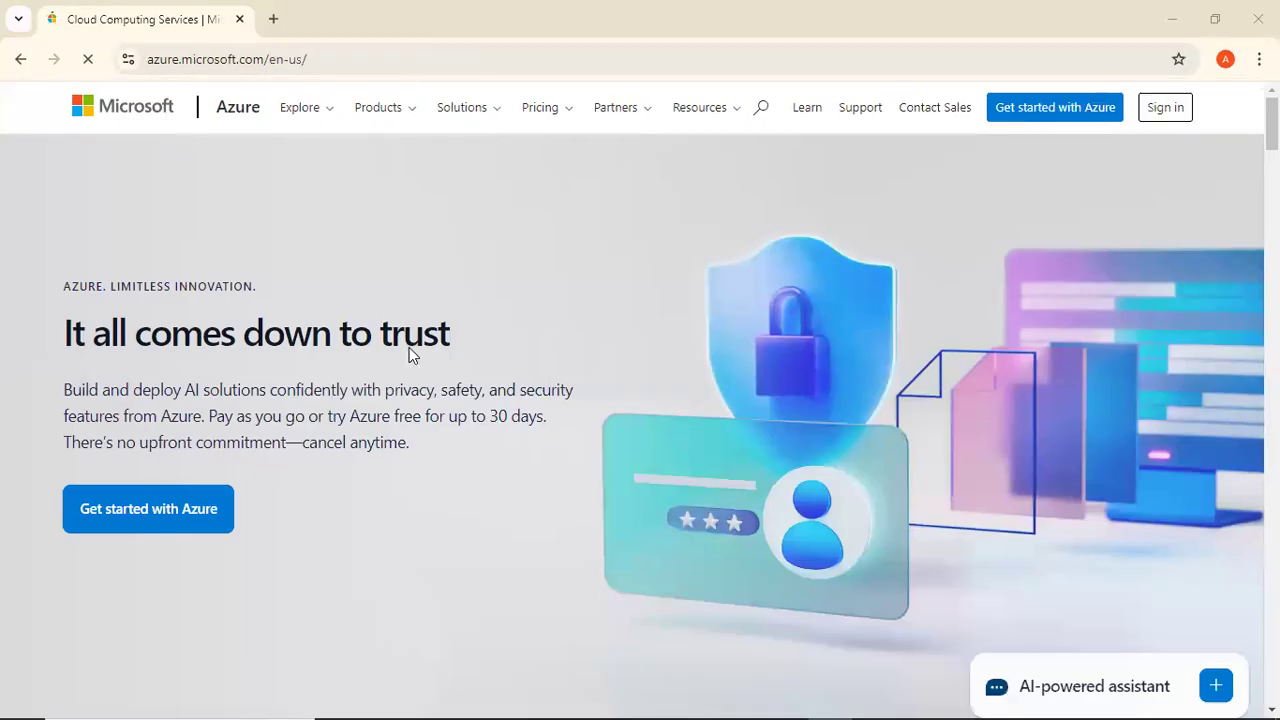
Look over the Azure home page and open its Get started with Azure account page.
scroll(409, 350, "down", 2)
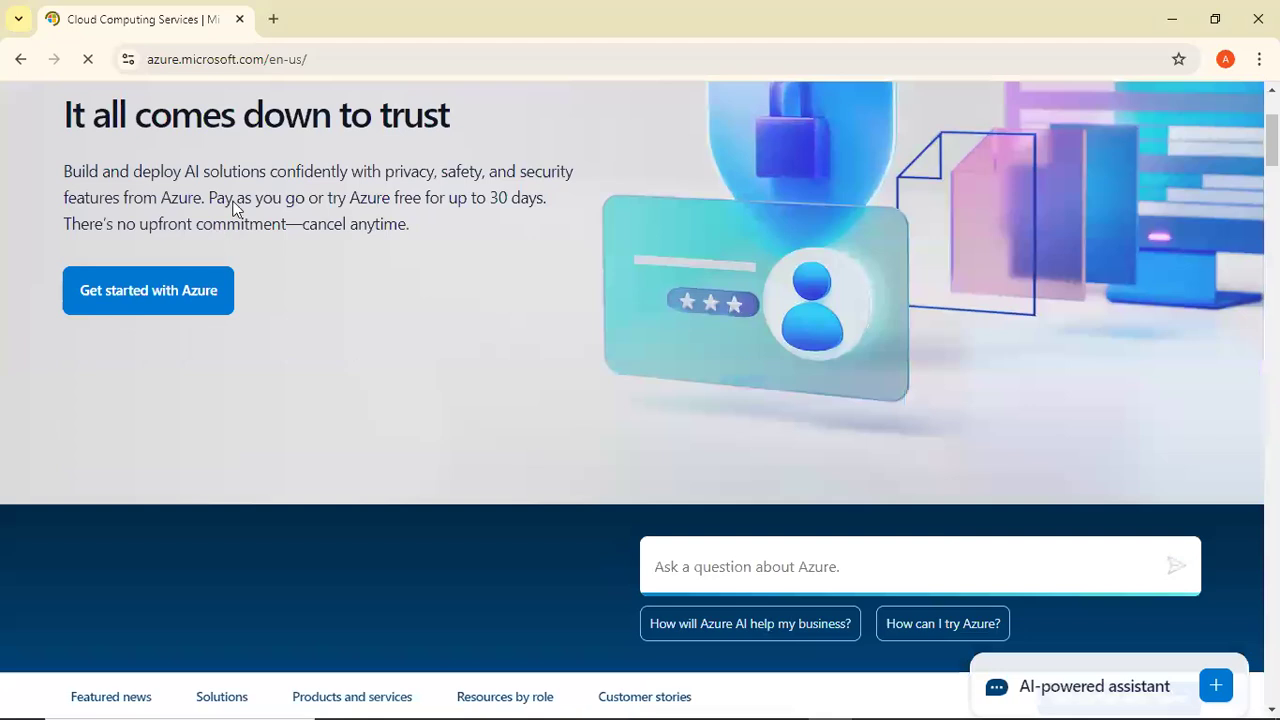
scroll(463, 377, "down", 4)
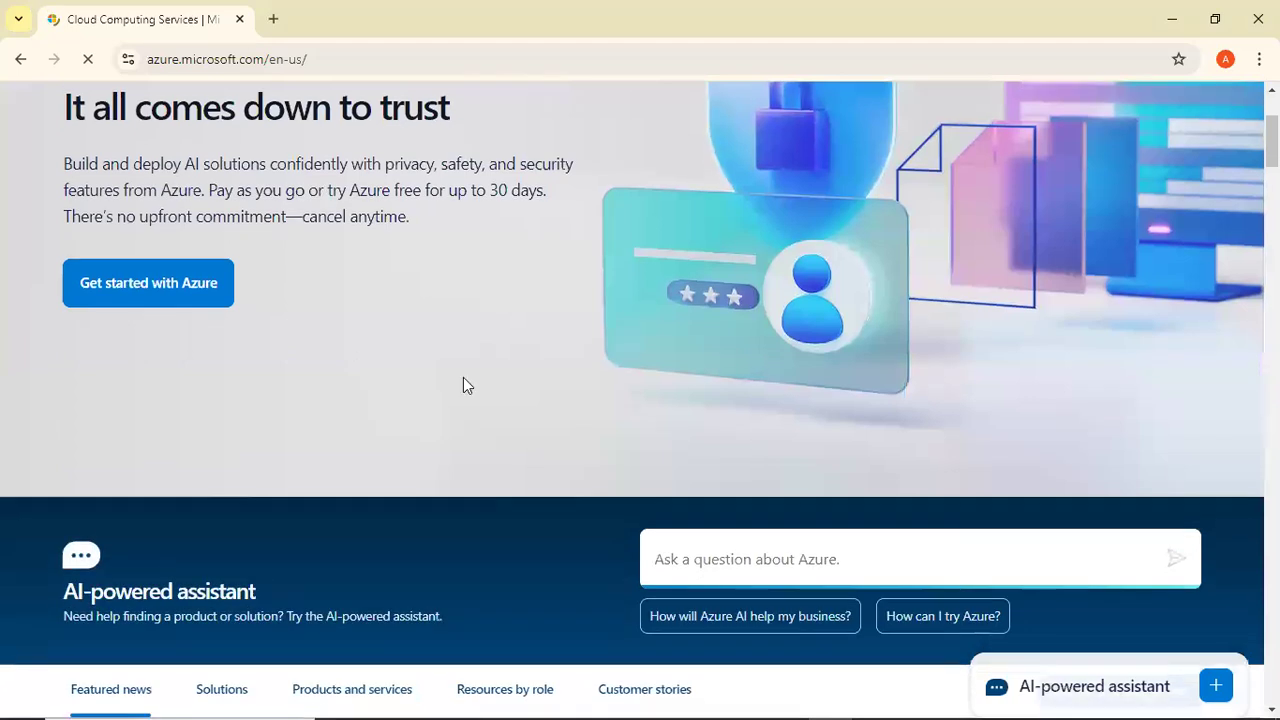
scroll(463, 377, "down", 2)
scroll(463, 377, "up", 8)
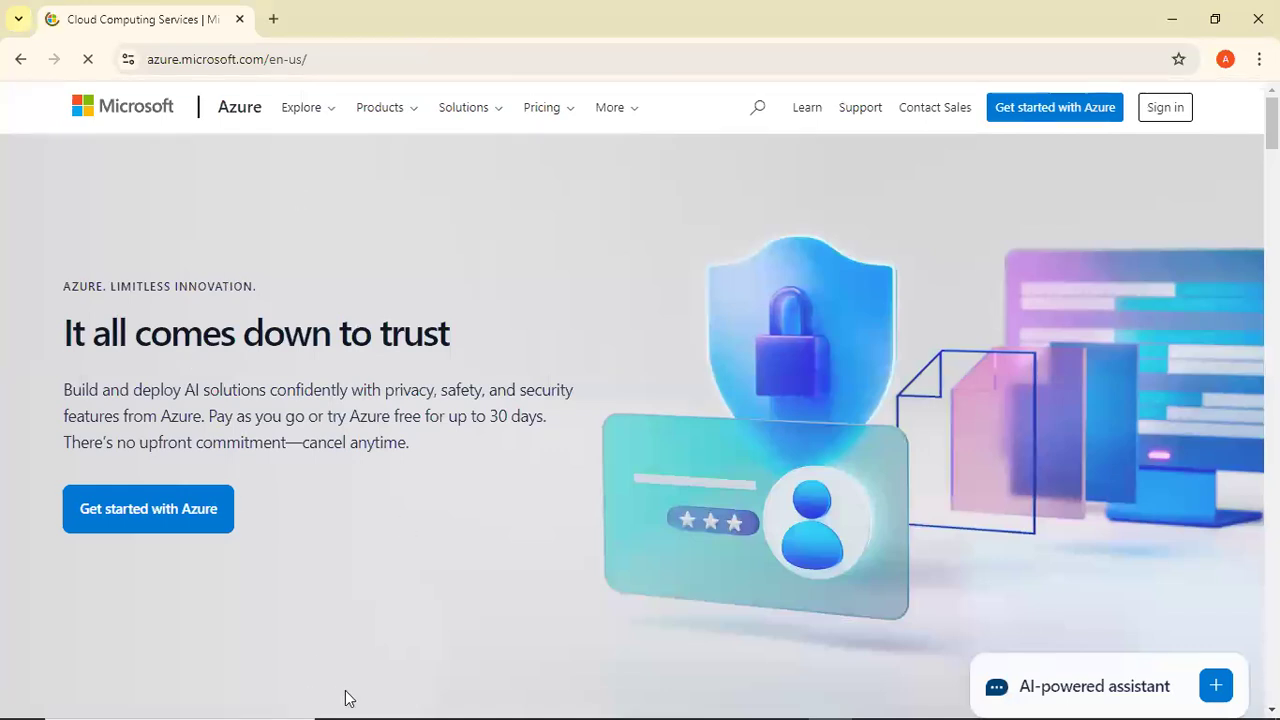
left_click(219, 522)
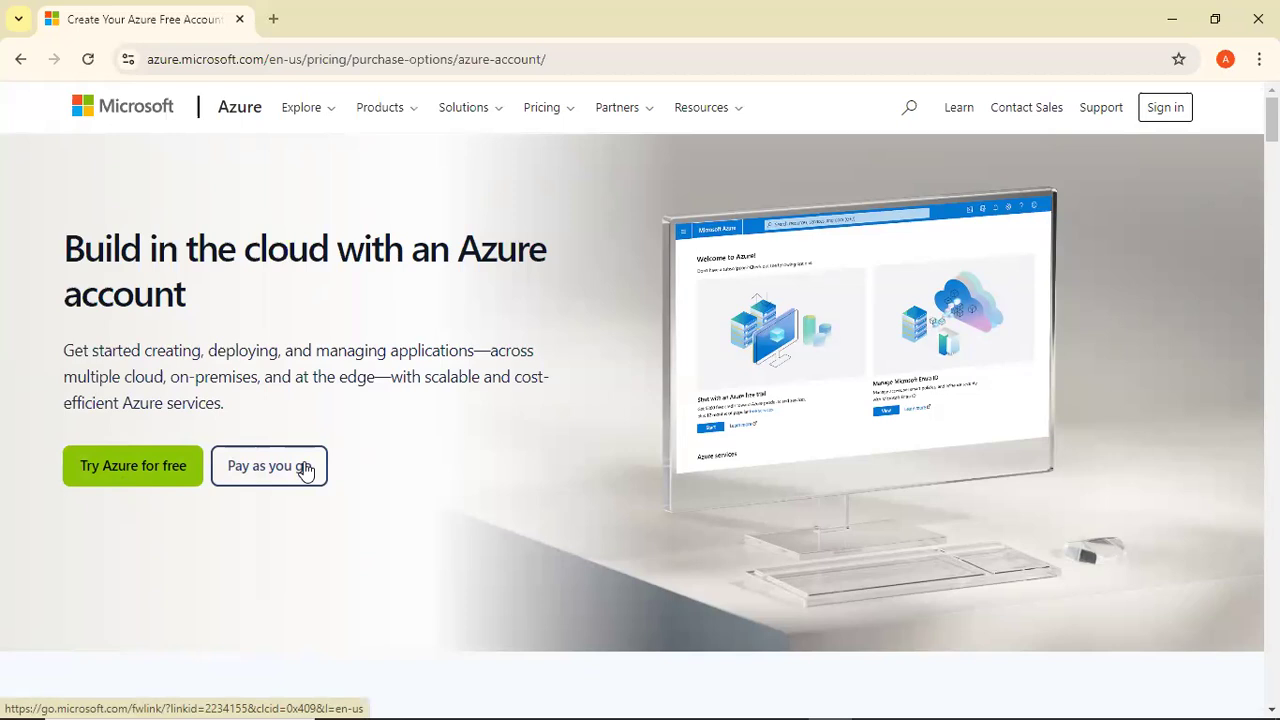
Examine the Azure free account and Pay as you go offers, highlighting the free account's 12-month and 30-day terms.
scroll(306, 470, "down", 6)
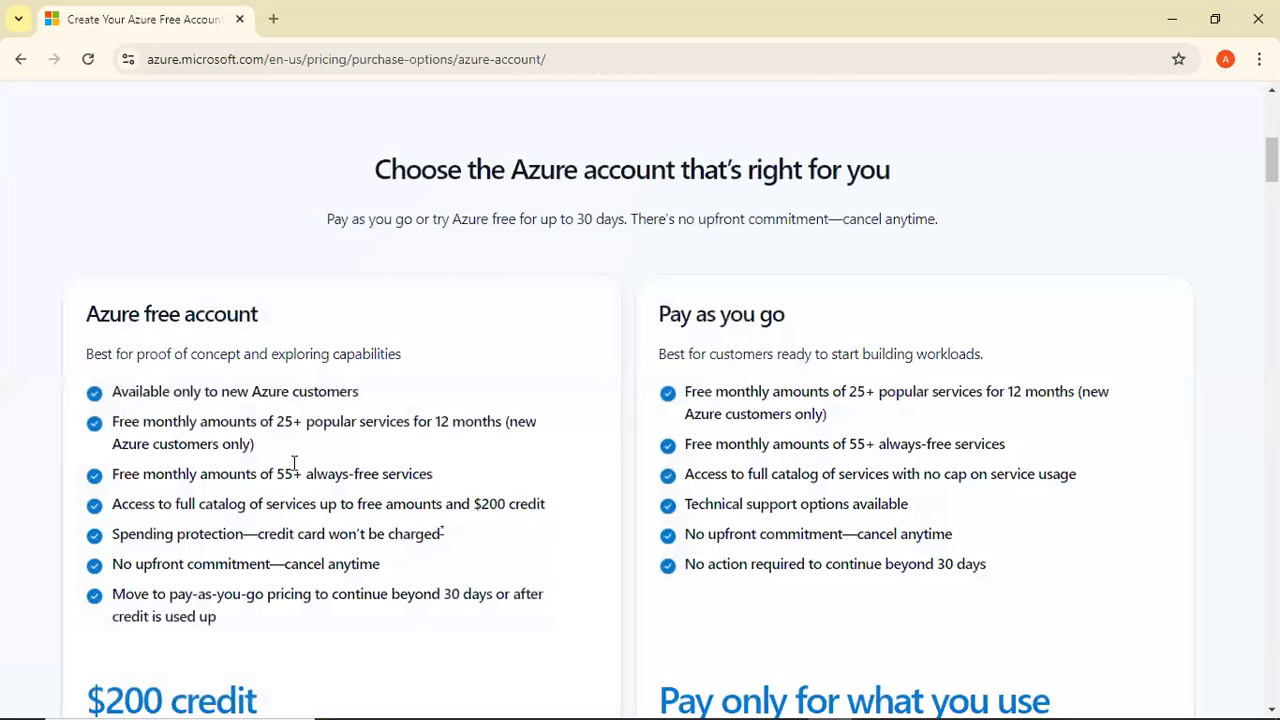
double_click(440, 421)
scroll(410, 482, "down", 1)
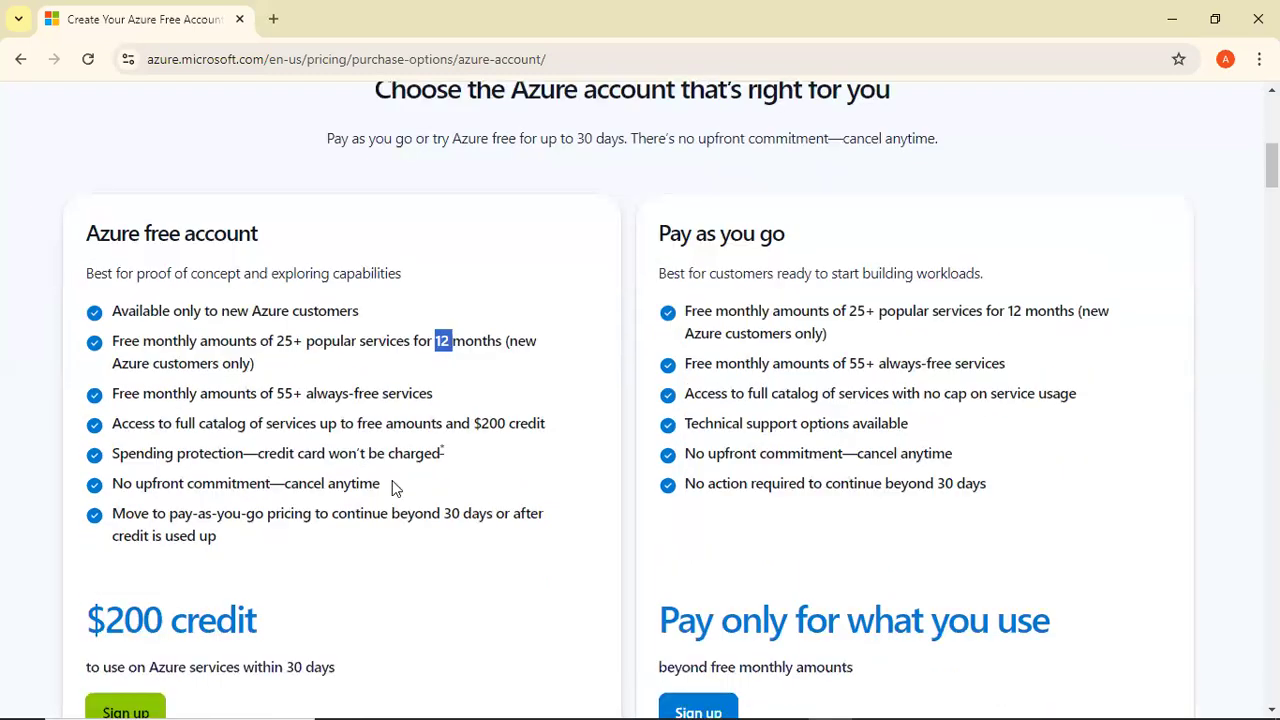
double_click(452, 515)
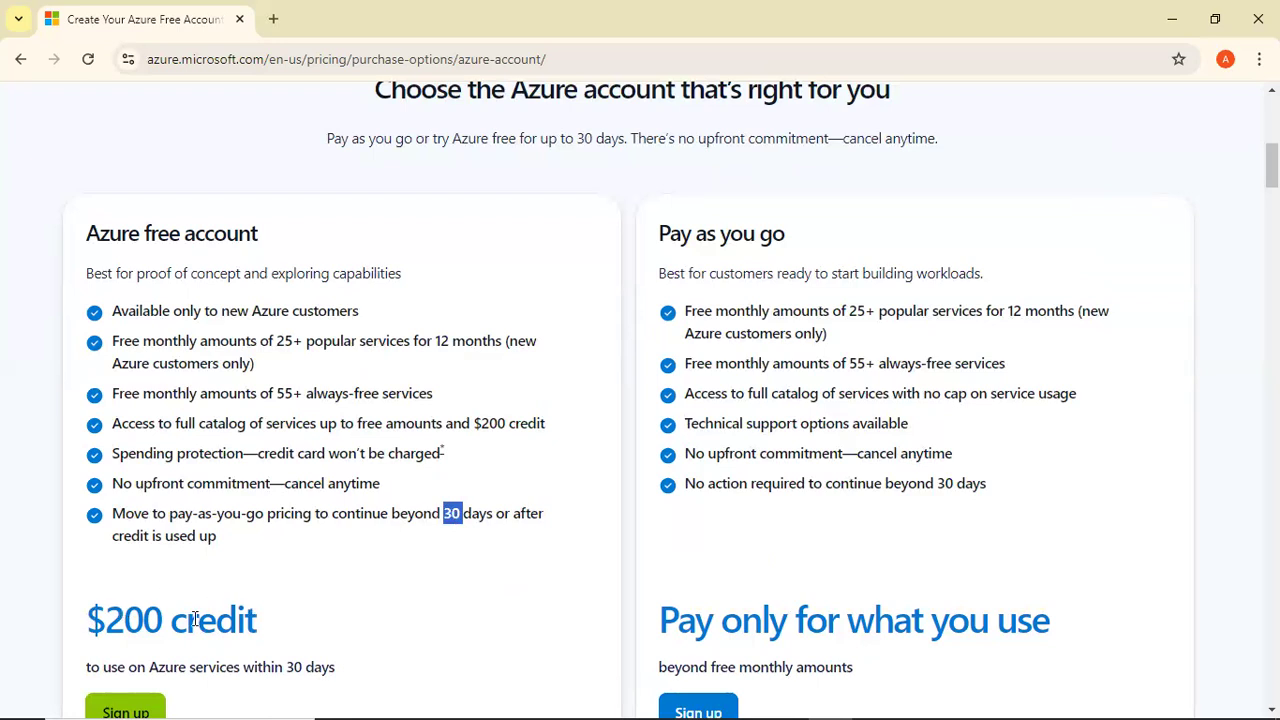
scroll(195, 618, "up", 10)
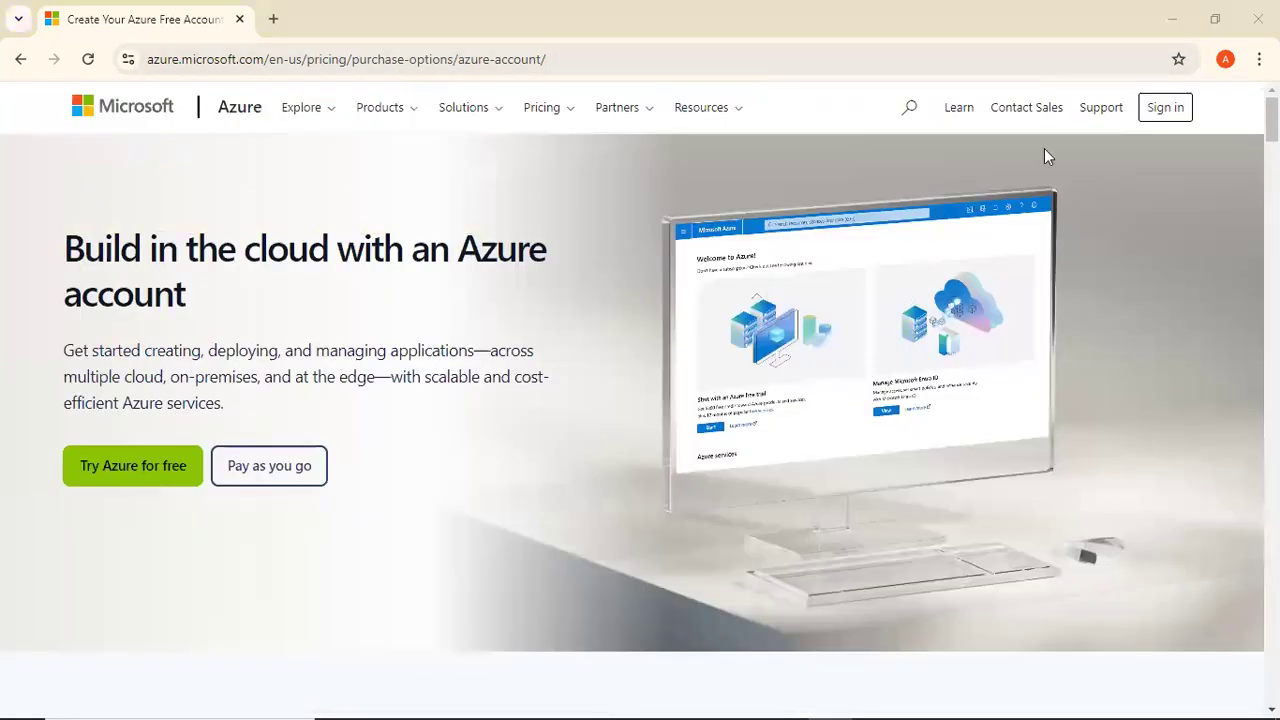
Open portal.azure.com and sign in with the existing Microsoft account.
left_click(677, 49)
type("p")
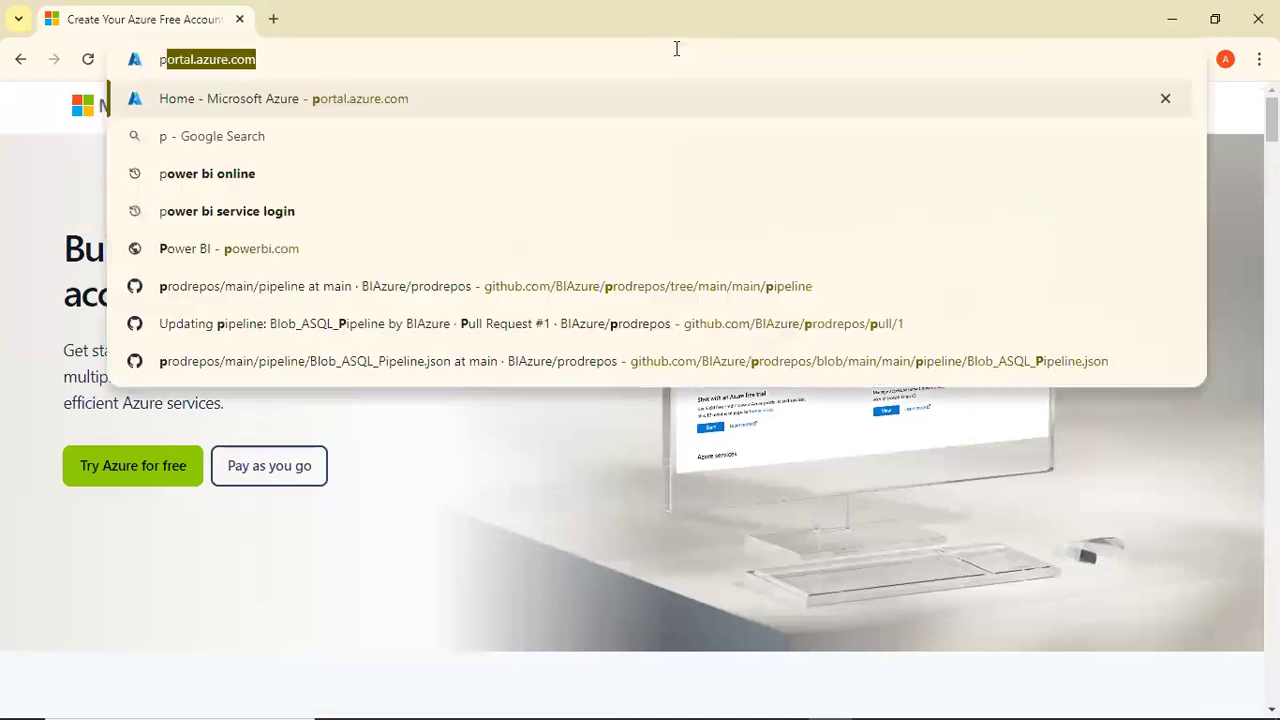
key("Return")
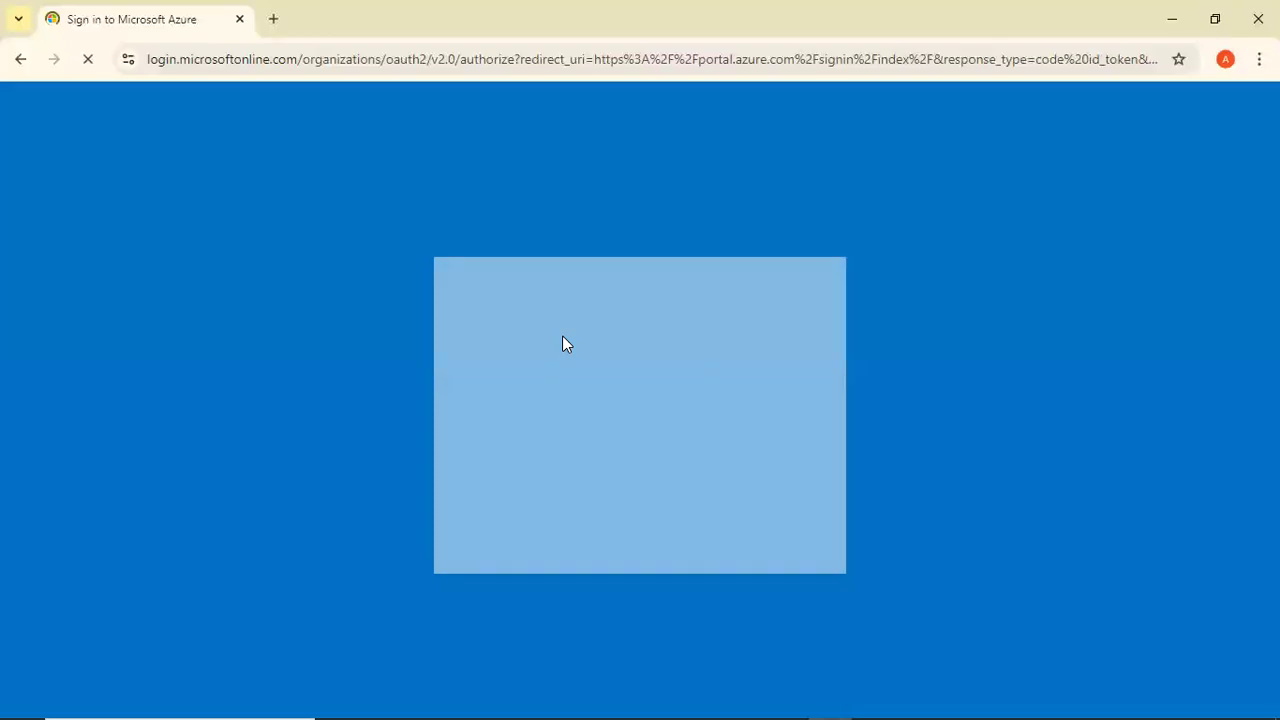
left_click(563, 343)
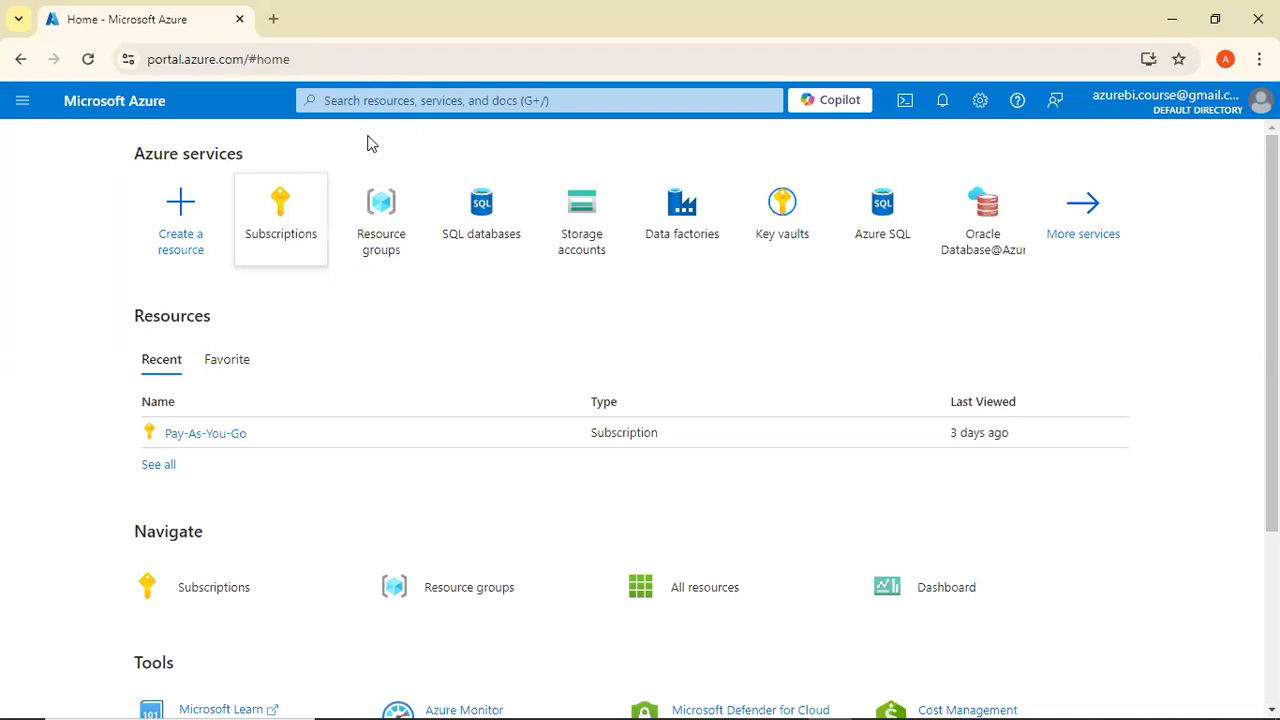
Mark the web source and storage blob on the Demo diagram in ADF.pdf in Edge, and clear the markings.
key("alt+Tab")
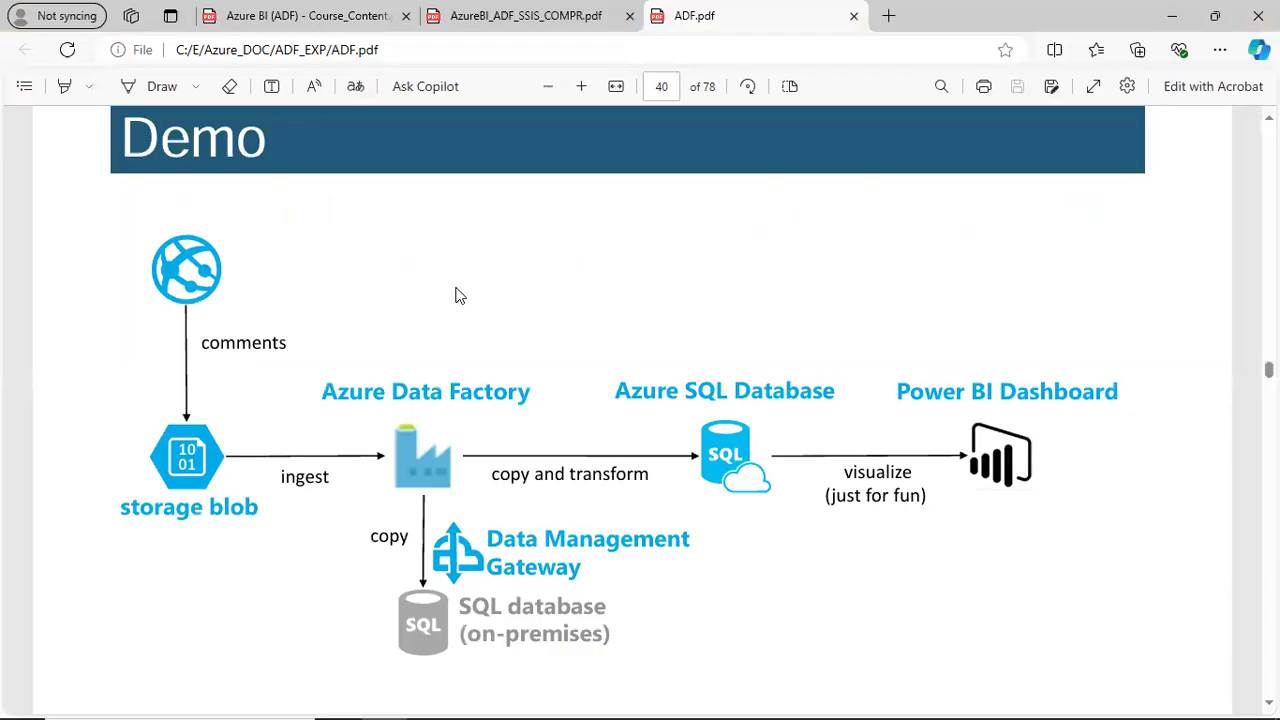
left_click_drag(300, 224, 228, 260)
mouse_move(44, 520)
left_mouse_down()
mouse_move(100, 507)
mouse_move(81, 543)
left_mouse_up()
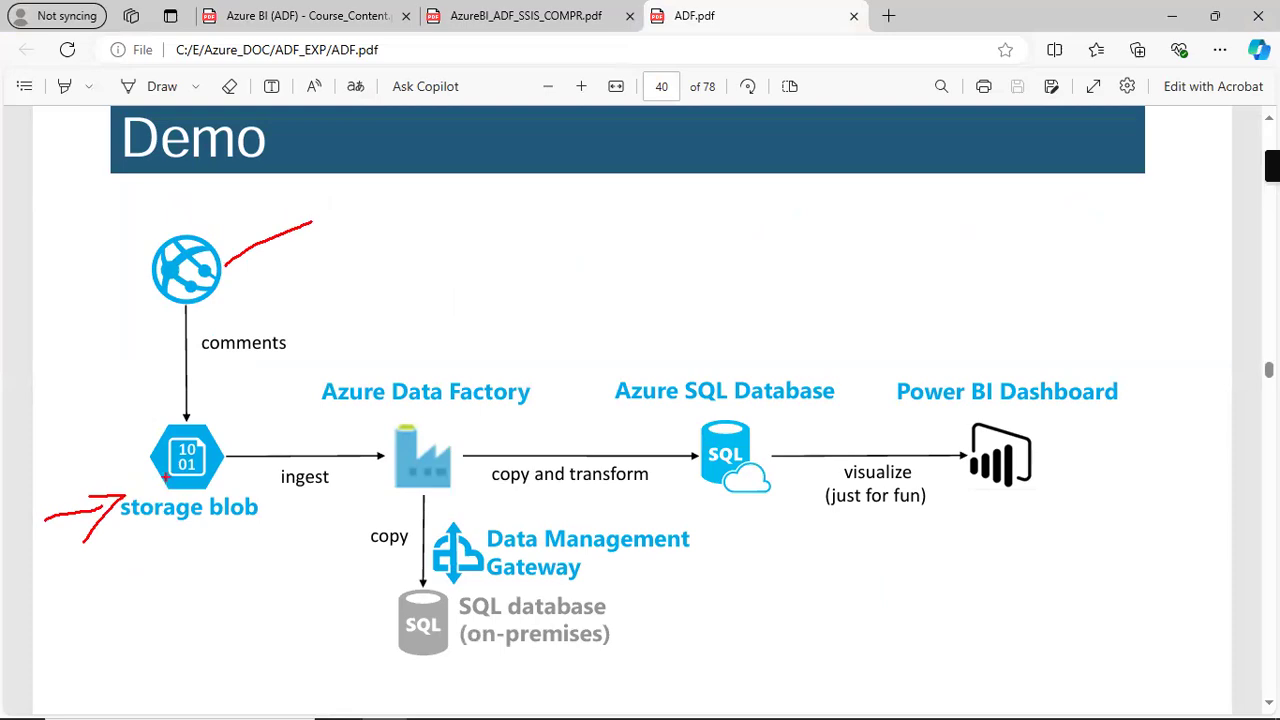
key("Escape")
Switch to the Azure portal in Chrome and search its resources and services for "blo".
key("alt+Tab")
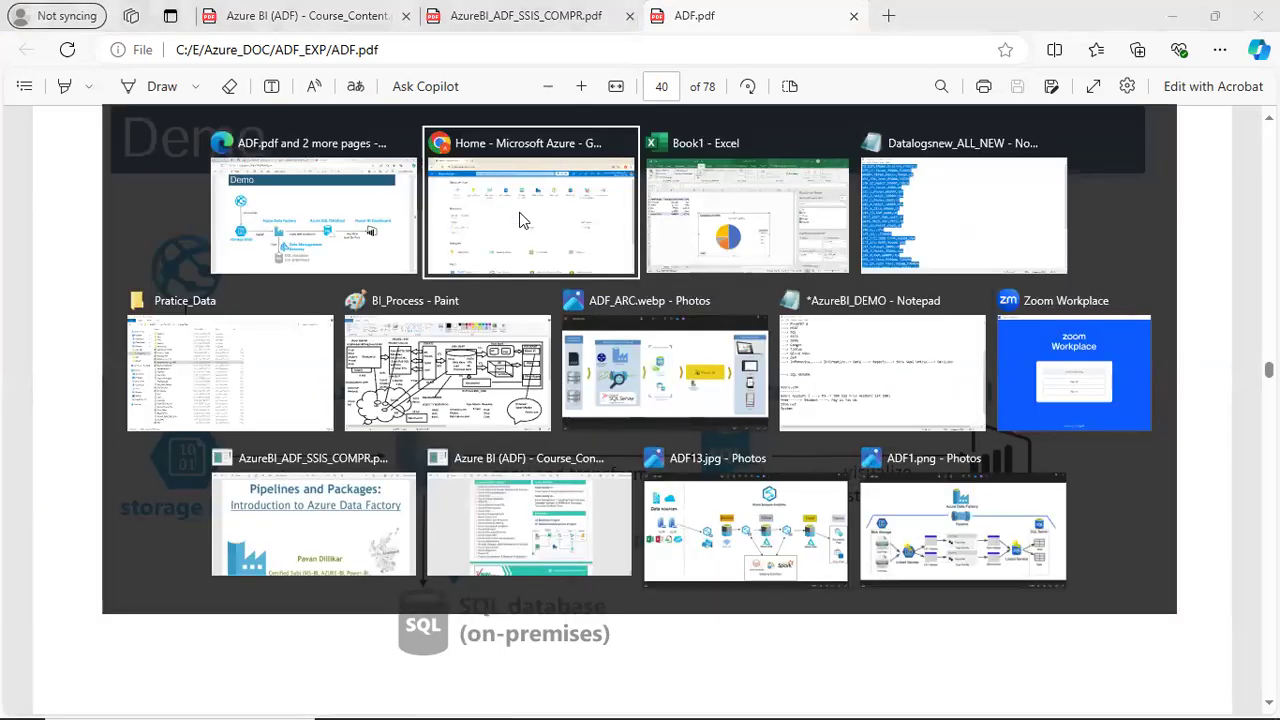
left_click(563, 104)
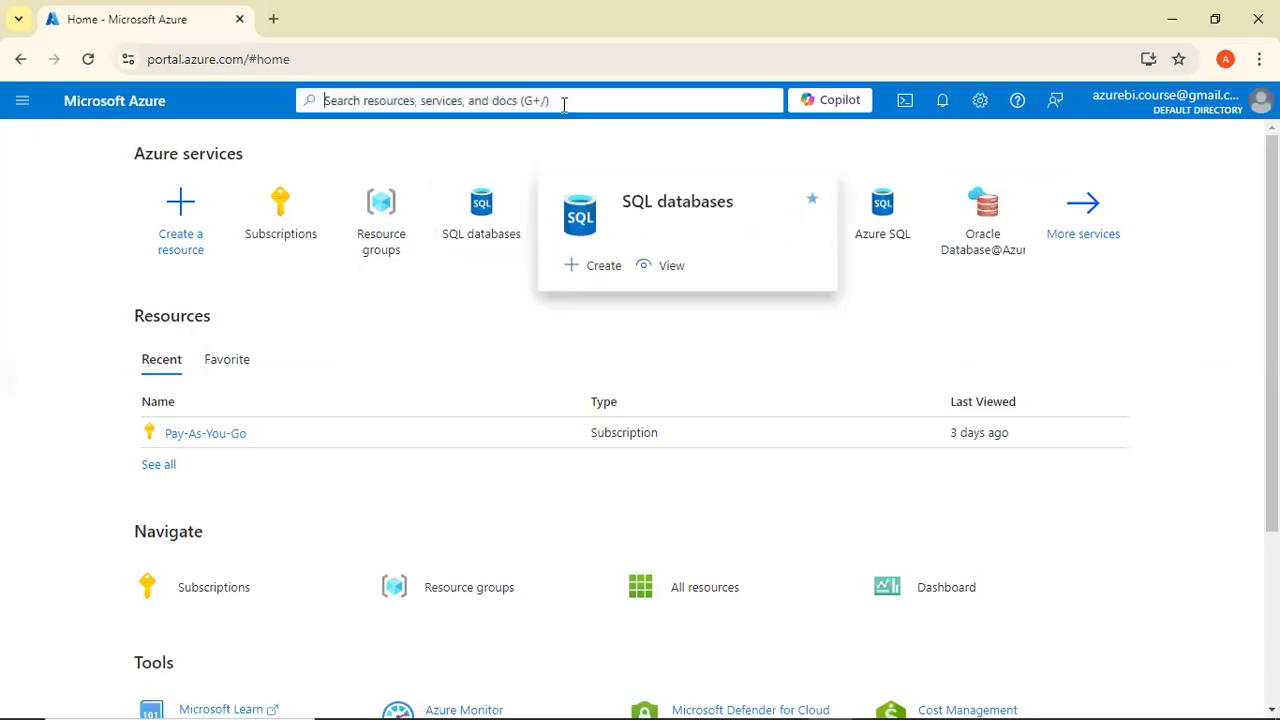
type("blo")
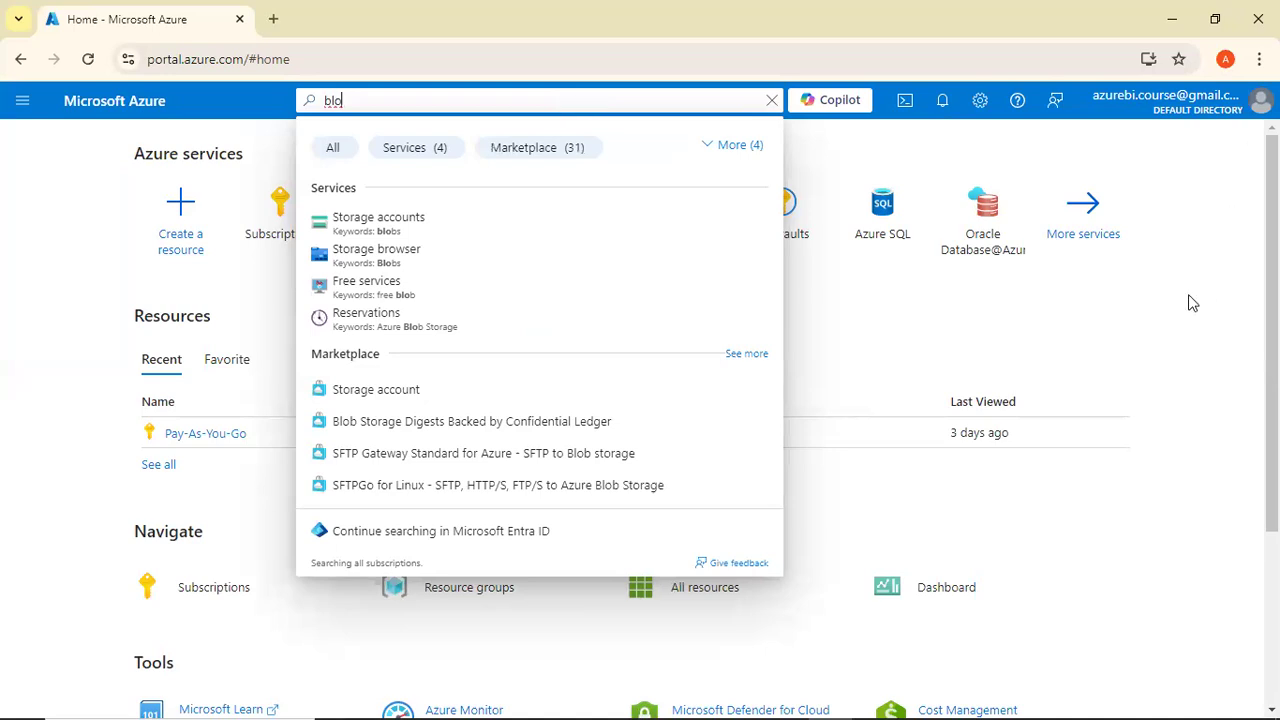
Compare the ADF.pdf Demo diagram with the Excel pie chart and return to the Azure portal search.
key("alt+Tab")
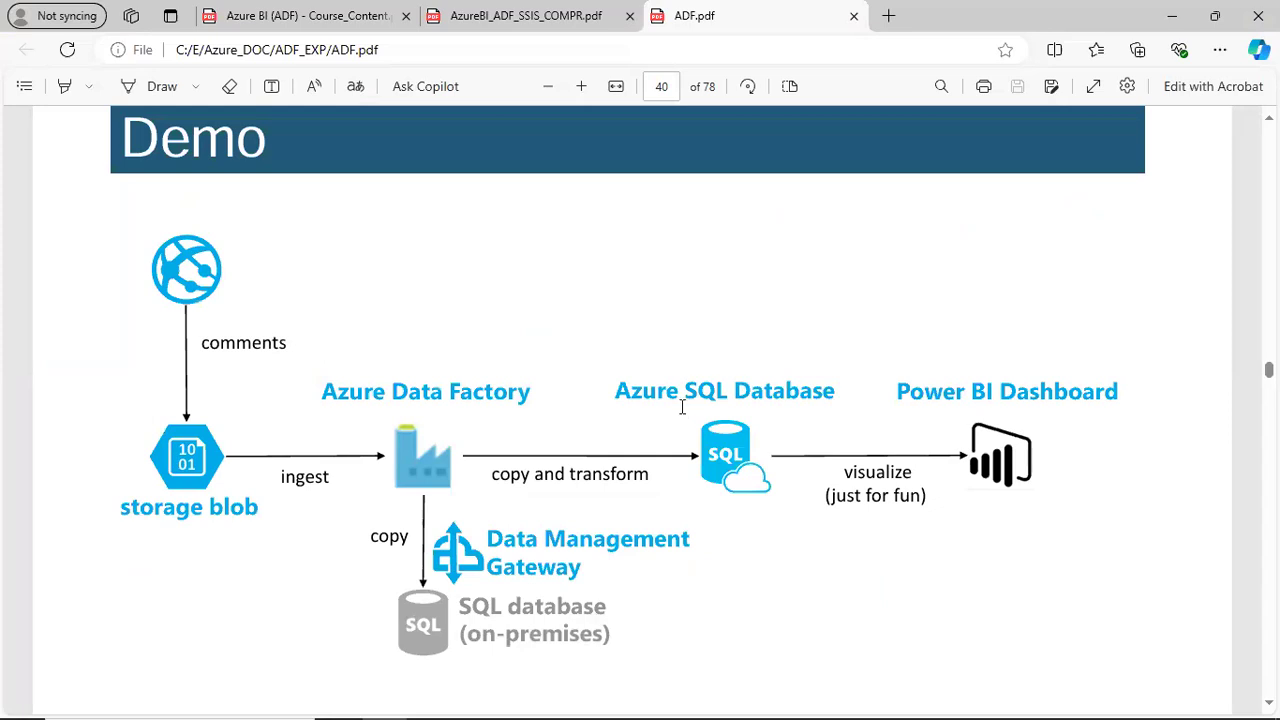
key("alt+Tab")
key("alt+Tab")
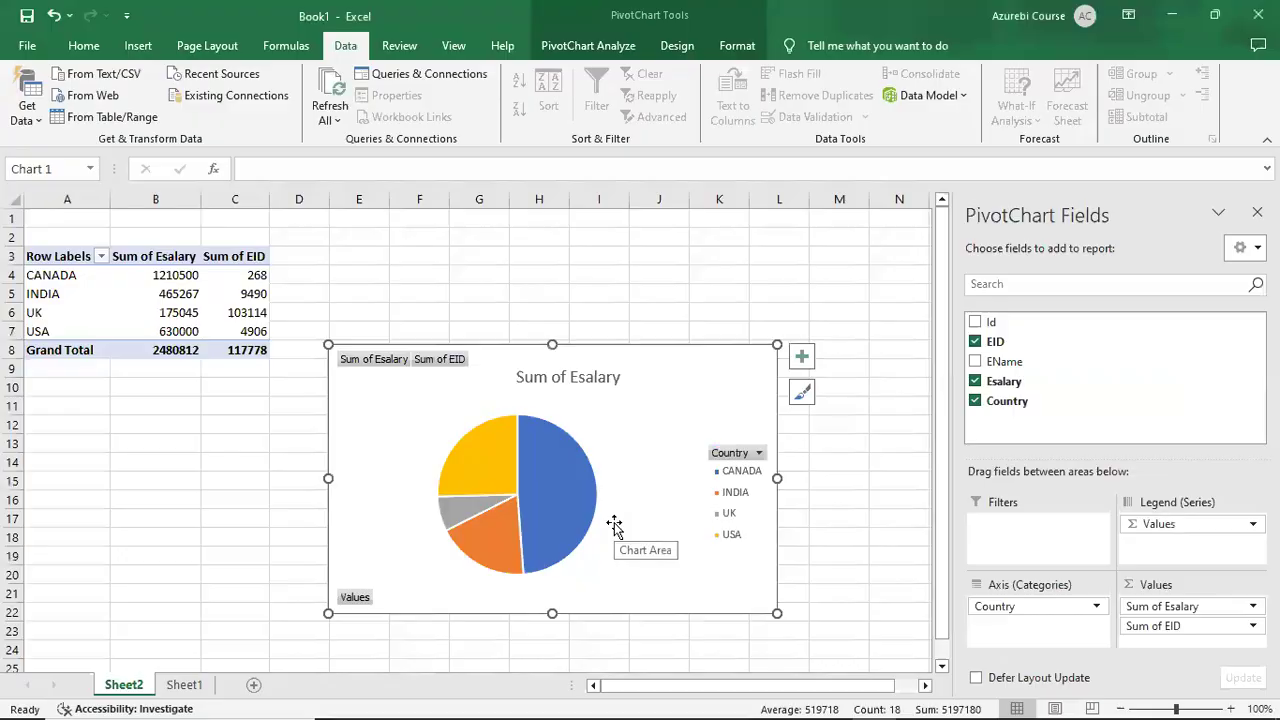
key("alt+Tab")
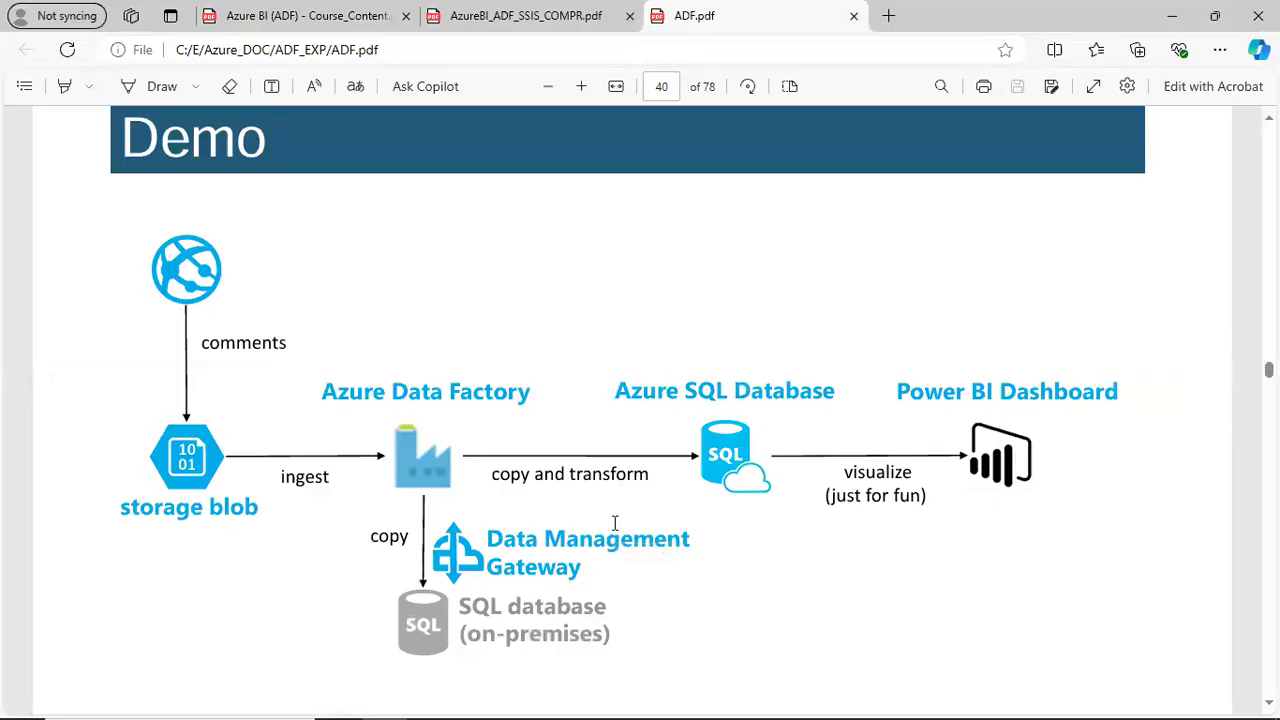
key("alt+Tab")
key("alt+Tab")
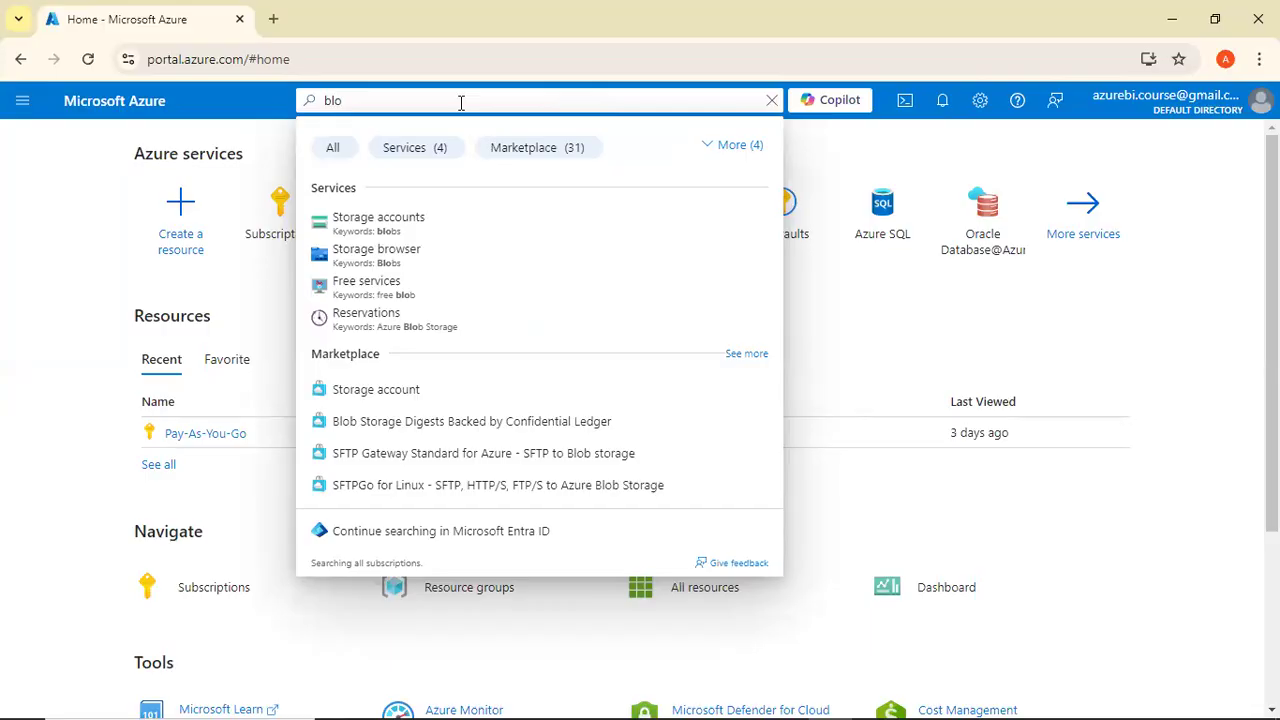
Switch to ADF.pdf in Edge and tick storage blob, Azure Data Factory and Azure SQL Database on the Demo diagram.
key("alt+Tab")
left_click_drag(76, 514, 135, 462)
mouse_move(382, 356)
left_mouse_down()
mouse_move(397, 373)
mouse_move(490, 284)
left_mouse_up()
left_click_drag(682, 338, 864, 275)
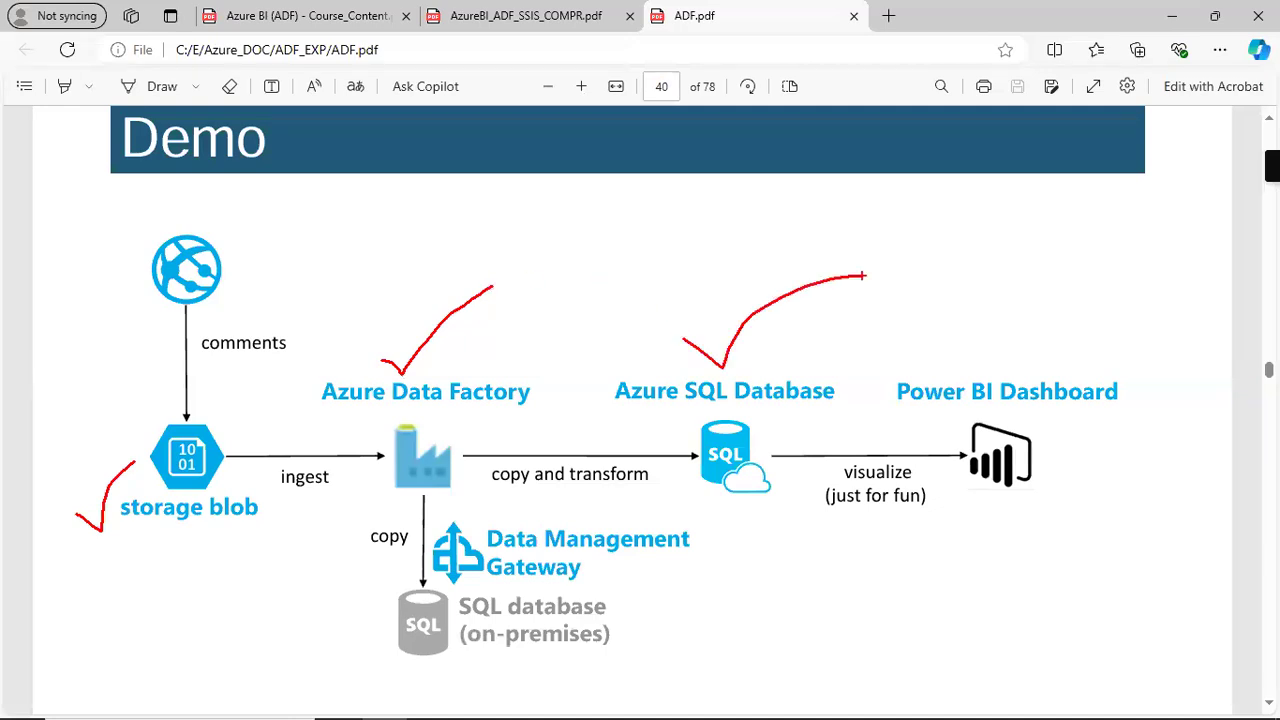
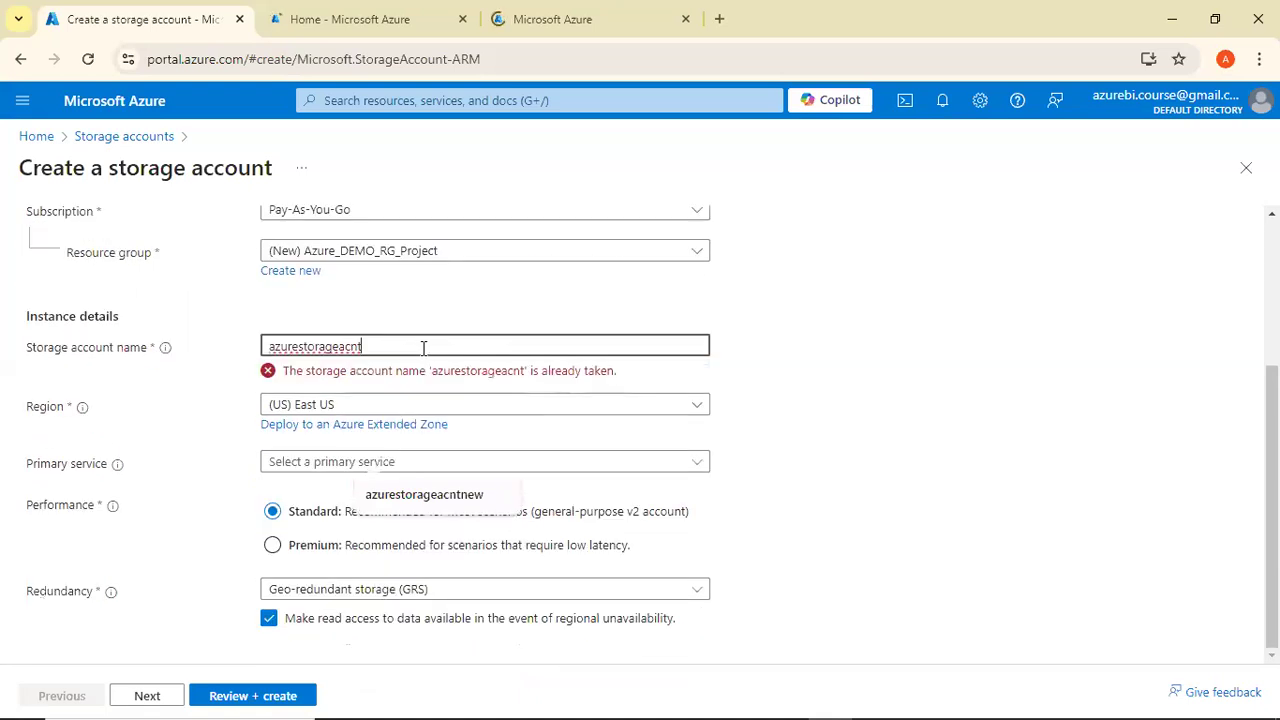
Name the storage account azurestorageacntnew and select (US) East US as its region.
type("new")
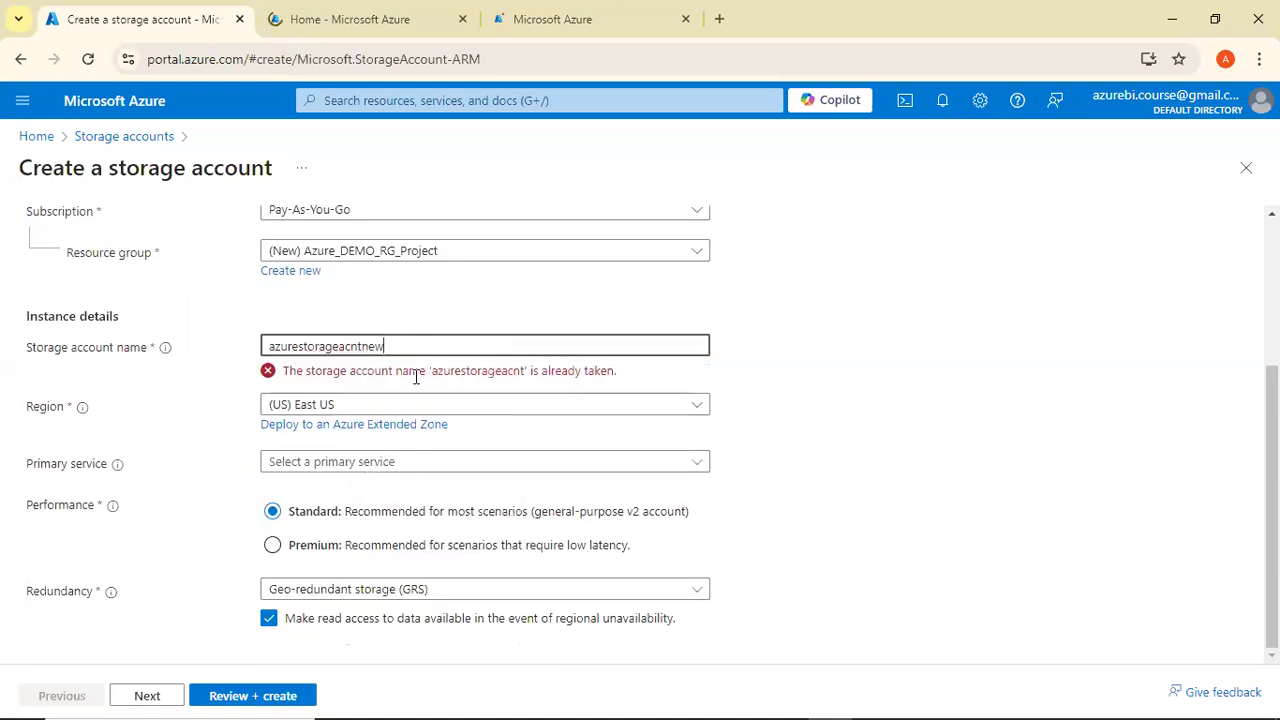
left_click(419, 410)
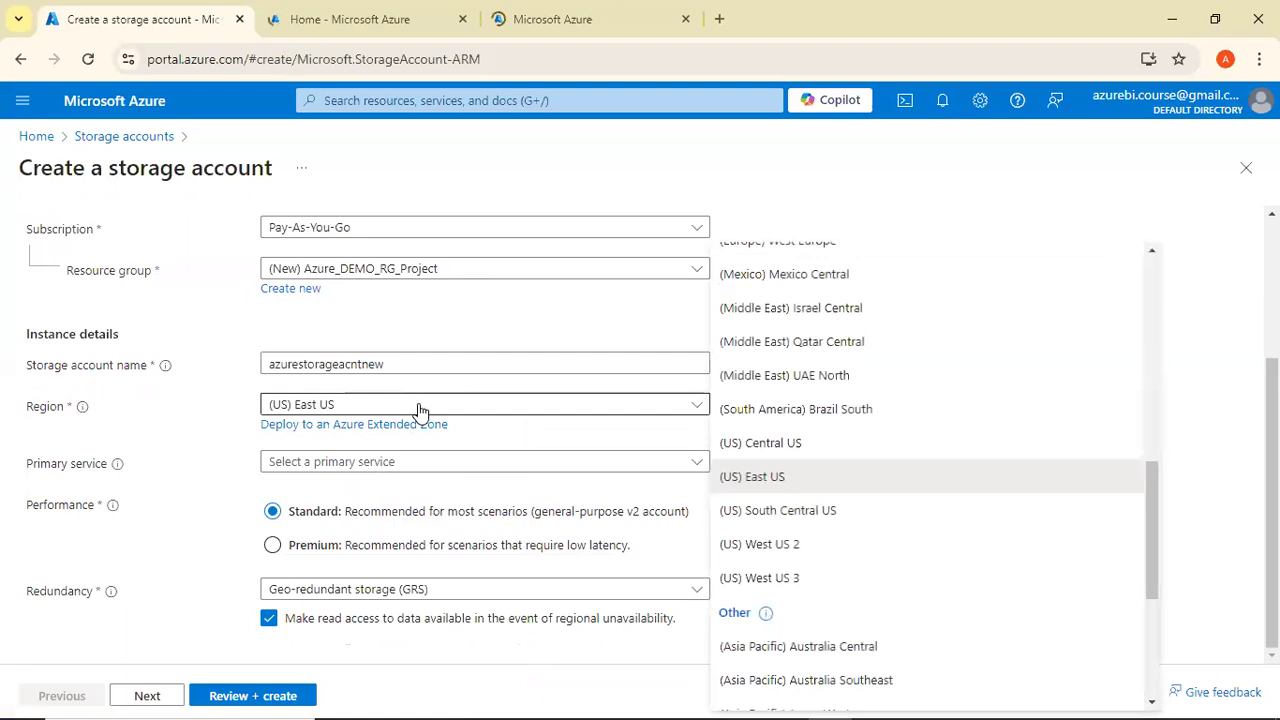
scroll(860, 412, "down", 1)
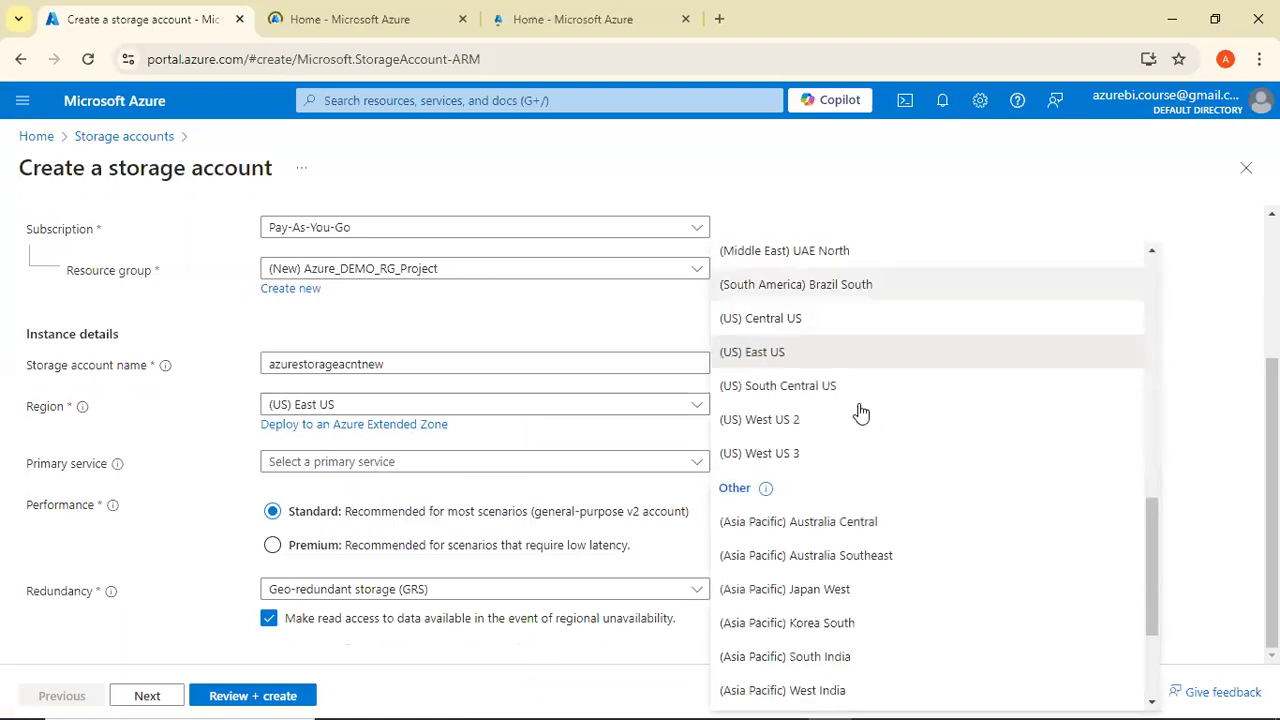
scroll(860, 412, "down", 2)
scroll(860, 412, "up", 5)
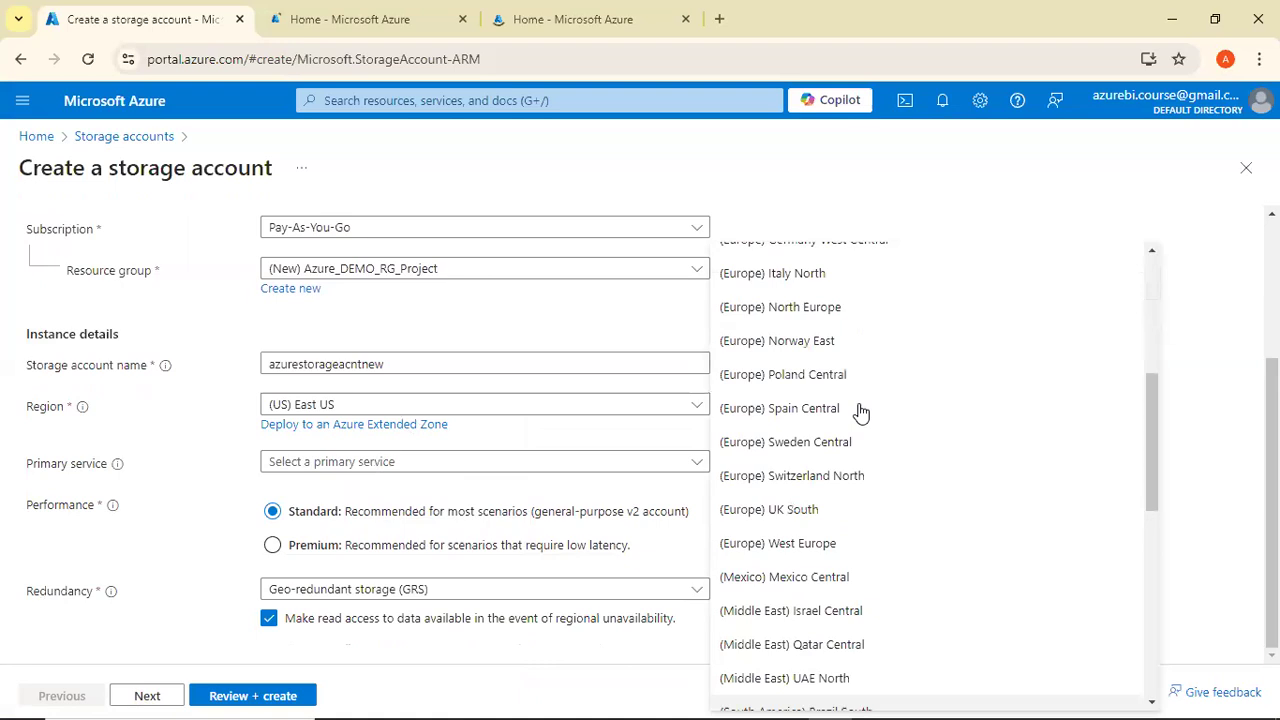
scroll(860, 412, "up", 1)
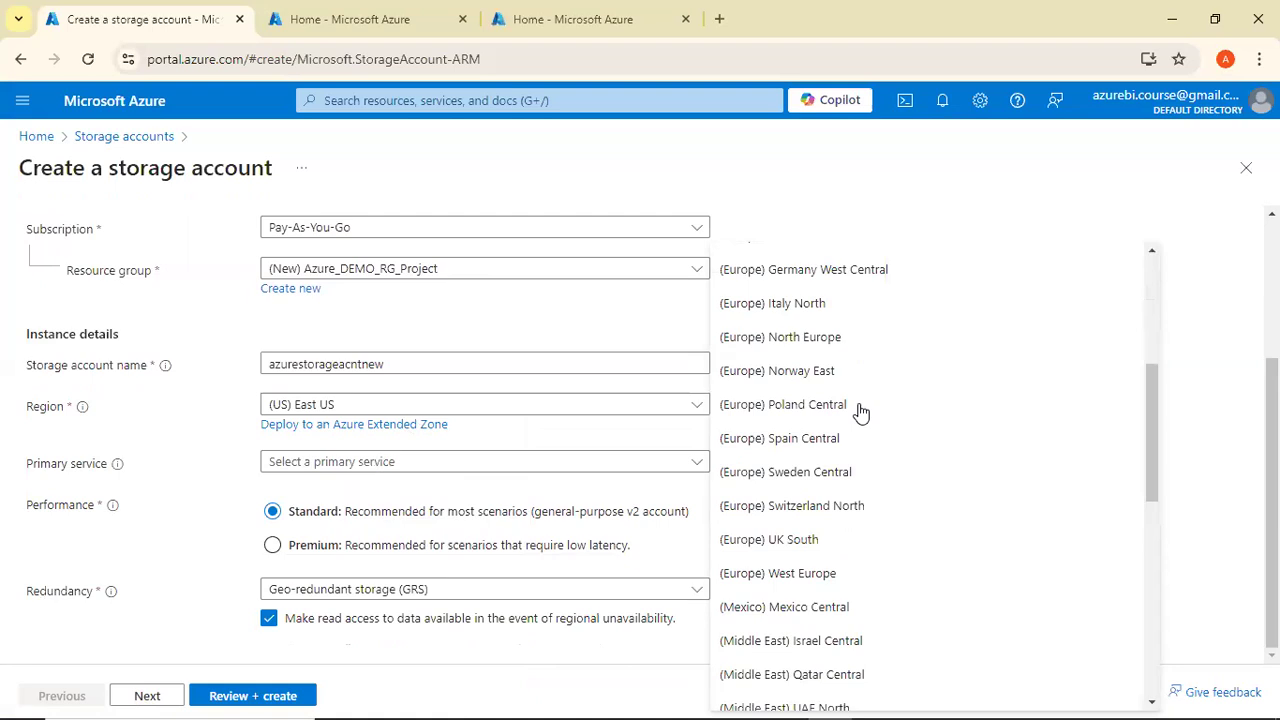
scroll(860, 412, "down", 1)
scroll(860, 412, "down", 2)
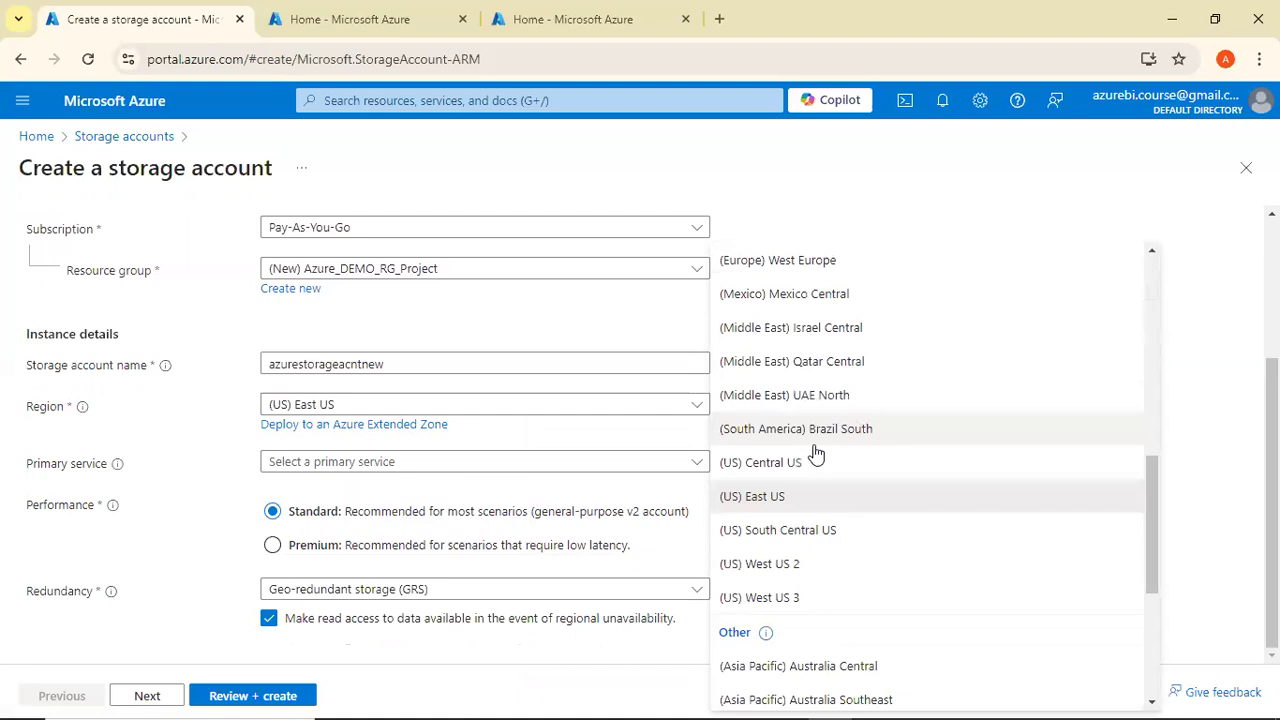
left_click(791, 497)
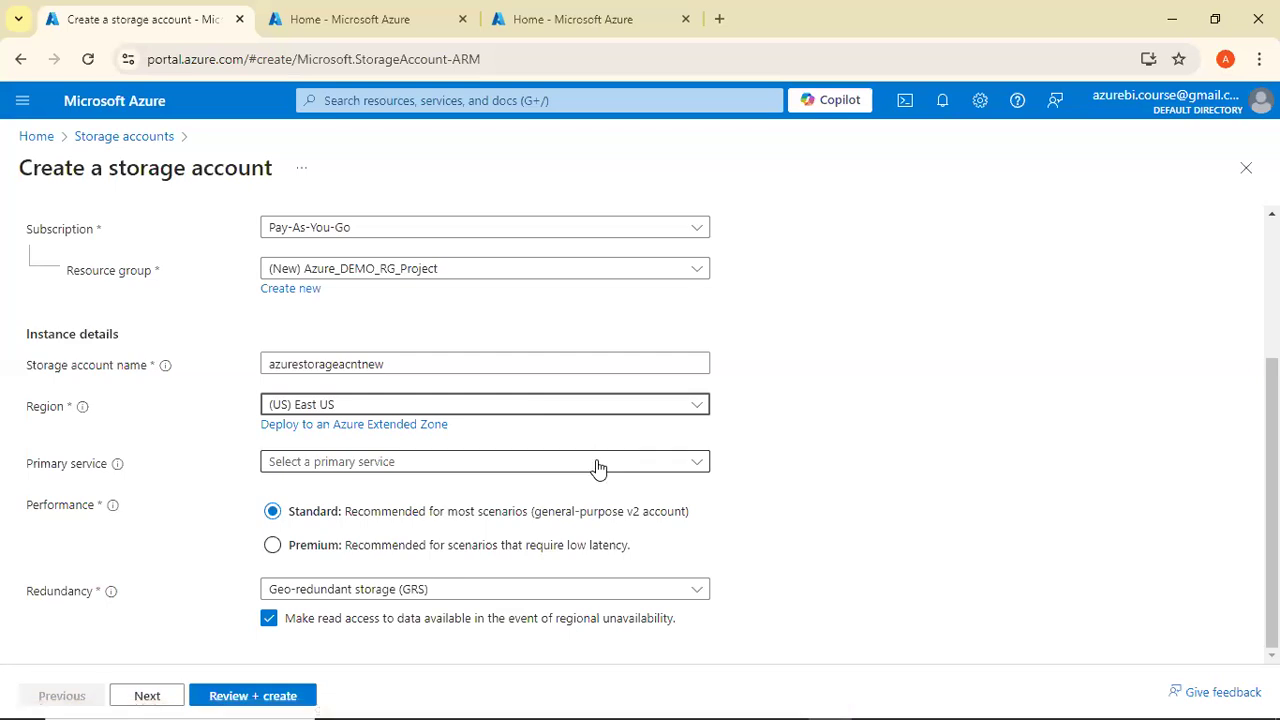
Set the primary service to Azure Blob Storage or Azure Data Lake Storage Gen 2 and redundancy to Locally-redundant storage (LRS).
left_click(378, 468)
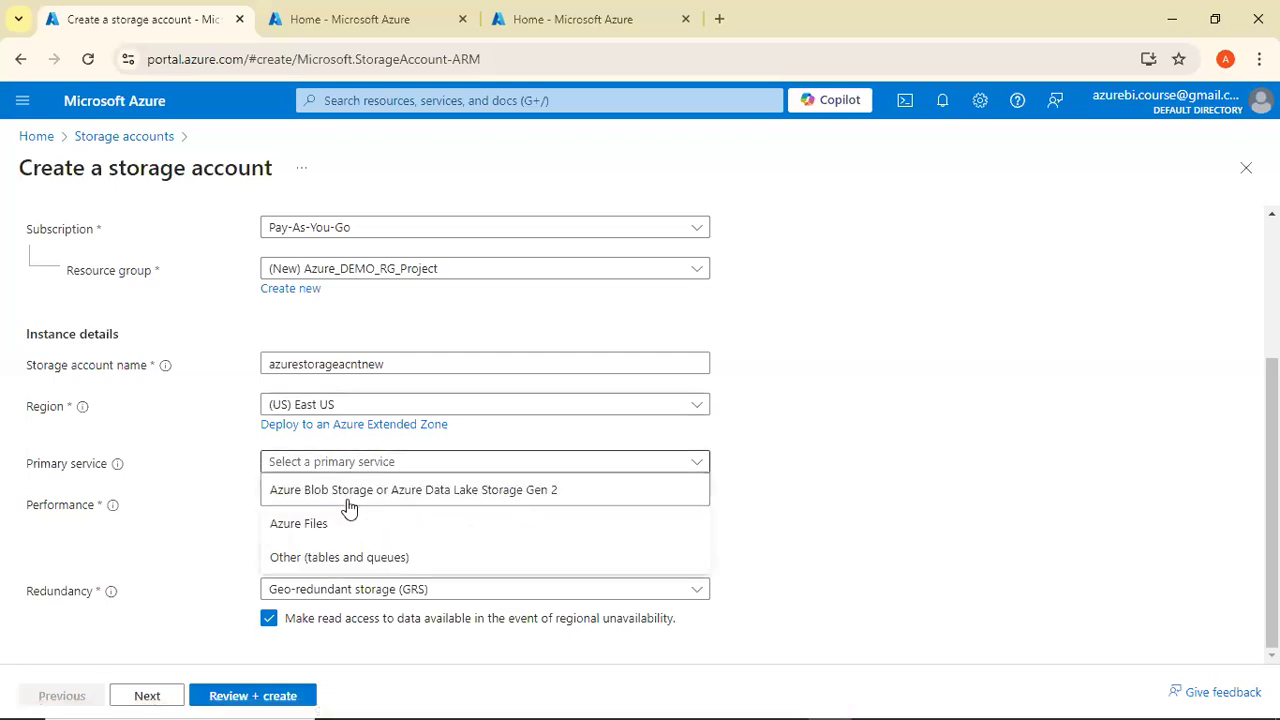
left_click(370, 490)
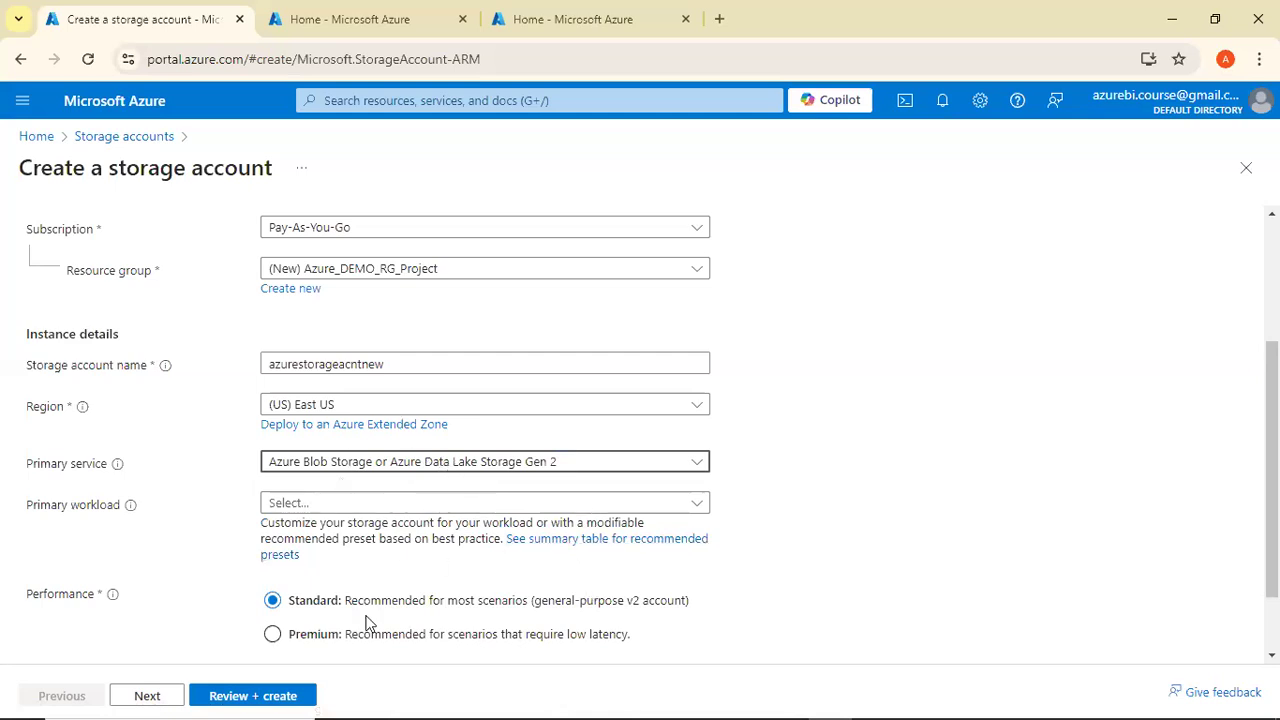
scroll(370, 623, "down", 1)
left_click(336, 589)
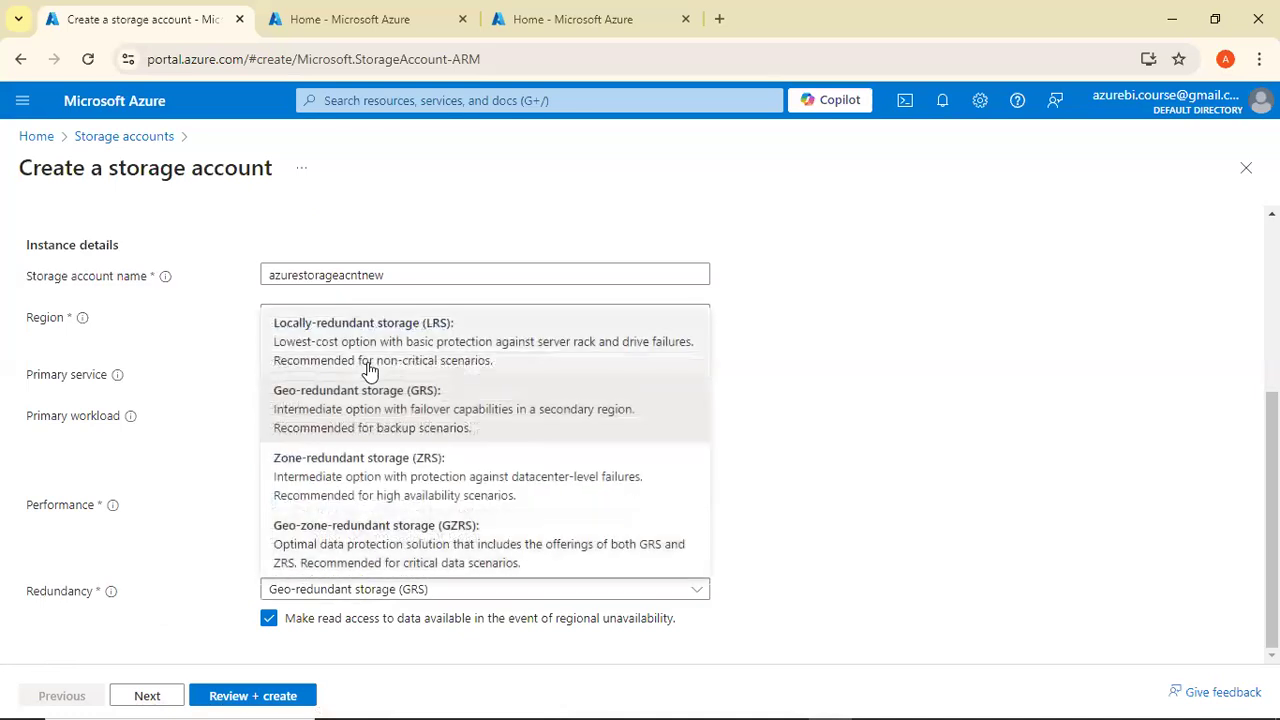
left_click(370, 350)
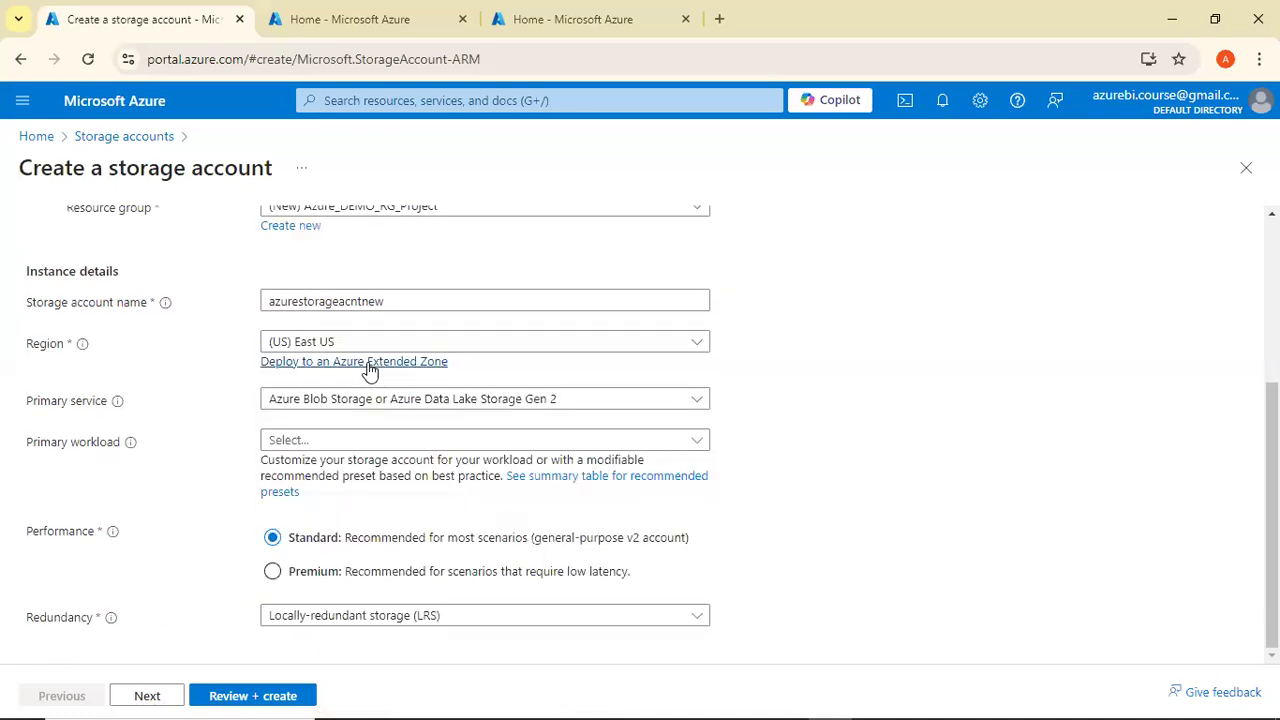
Review and create the storage account, opening the SQL databases service in the second browser tab during validation.
left_click(246, 696)
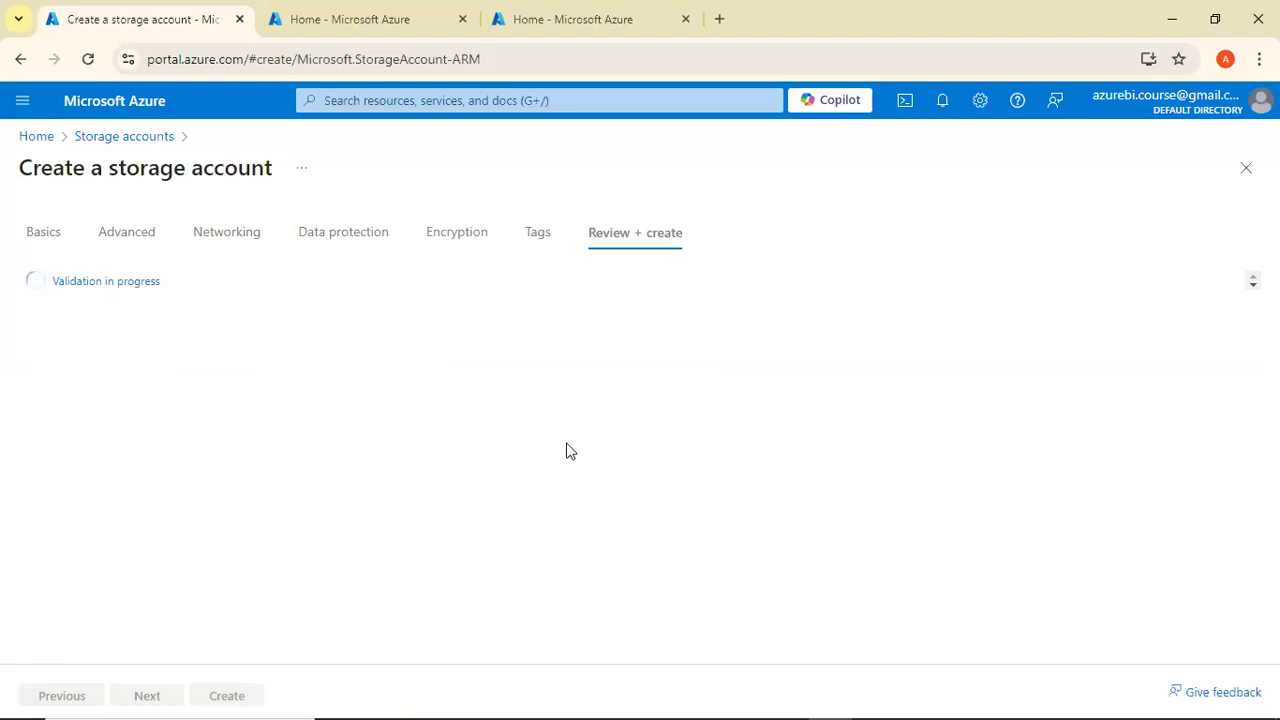
left_click(411, 10)
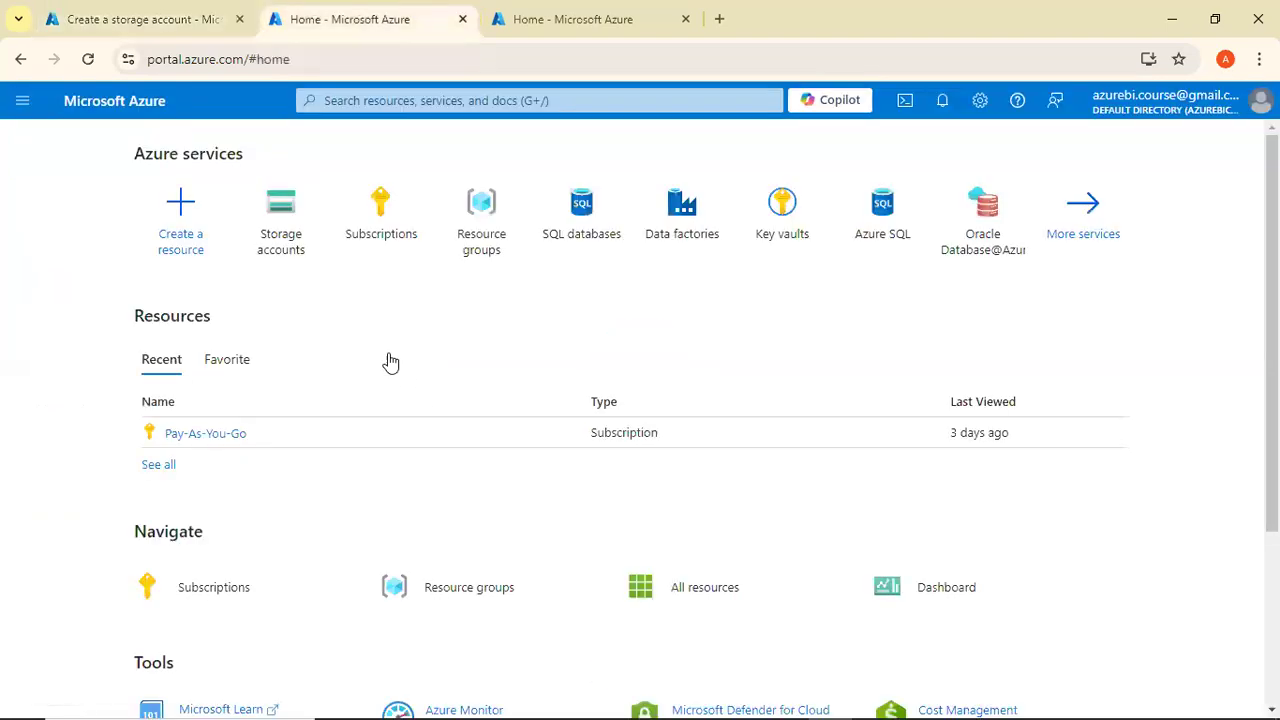
left_click_drag(590, 237, 140, 8)
left_click(138, 8)
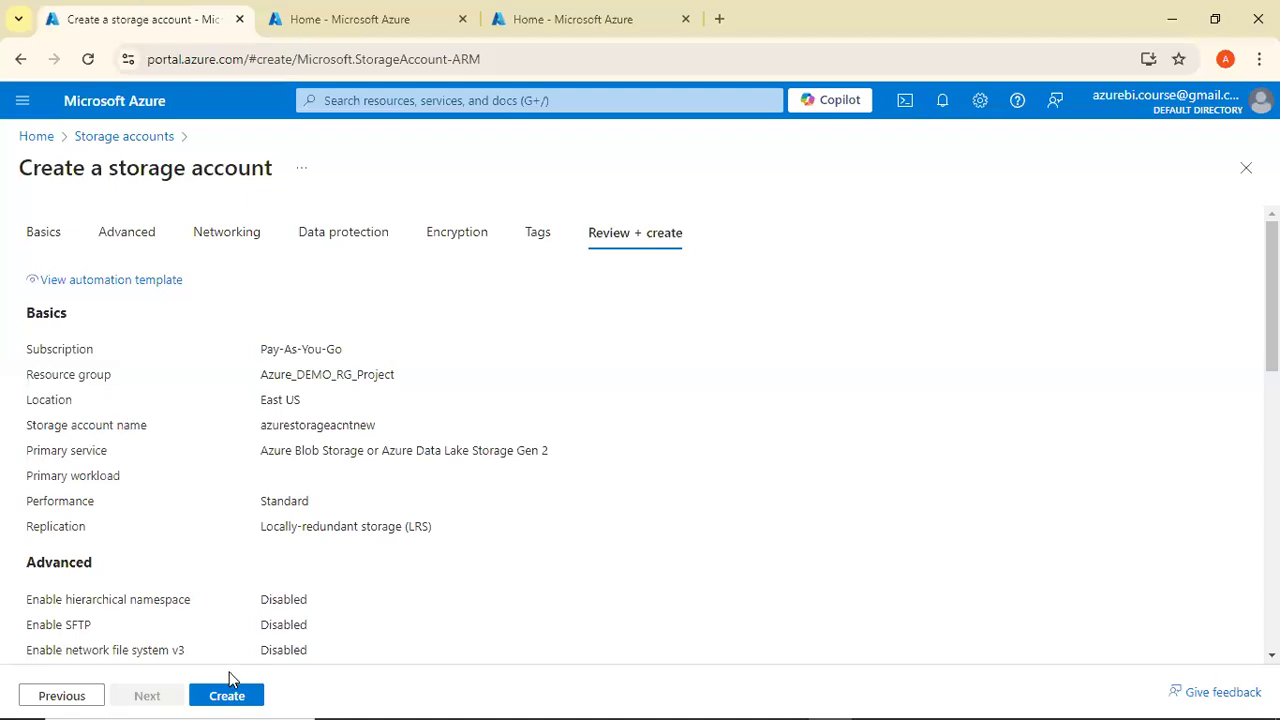
left_click(230, 689)
Start creating a SQL database in the second browser tab and open Data factories in the third.
left_click(363, 20)
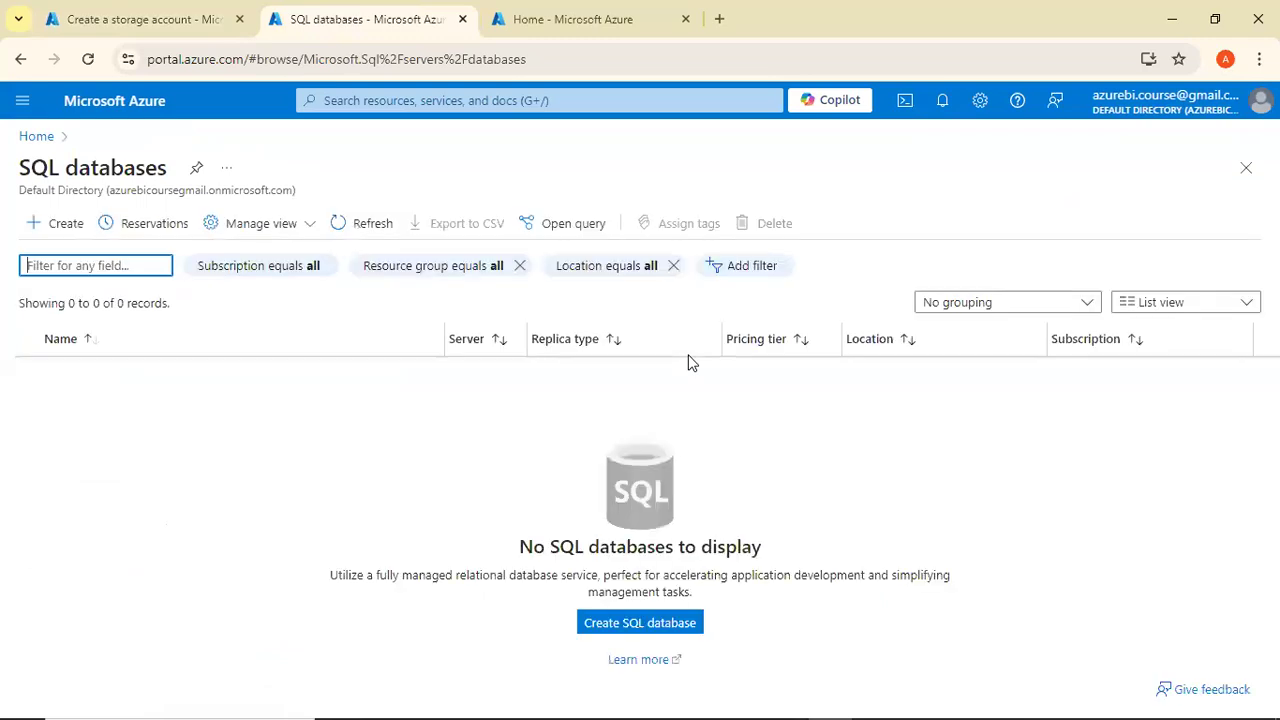
left_click(52, 237)
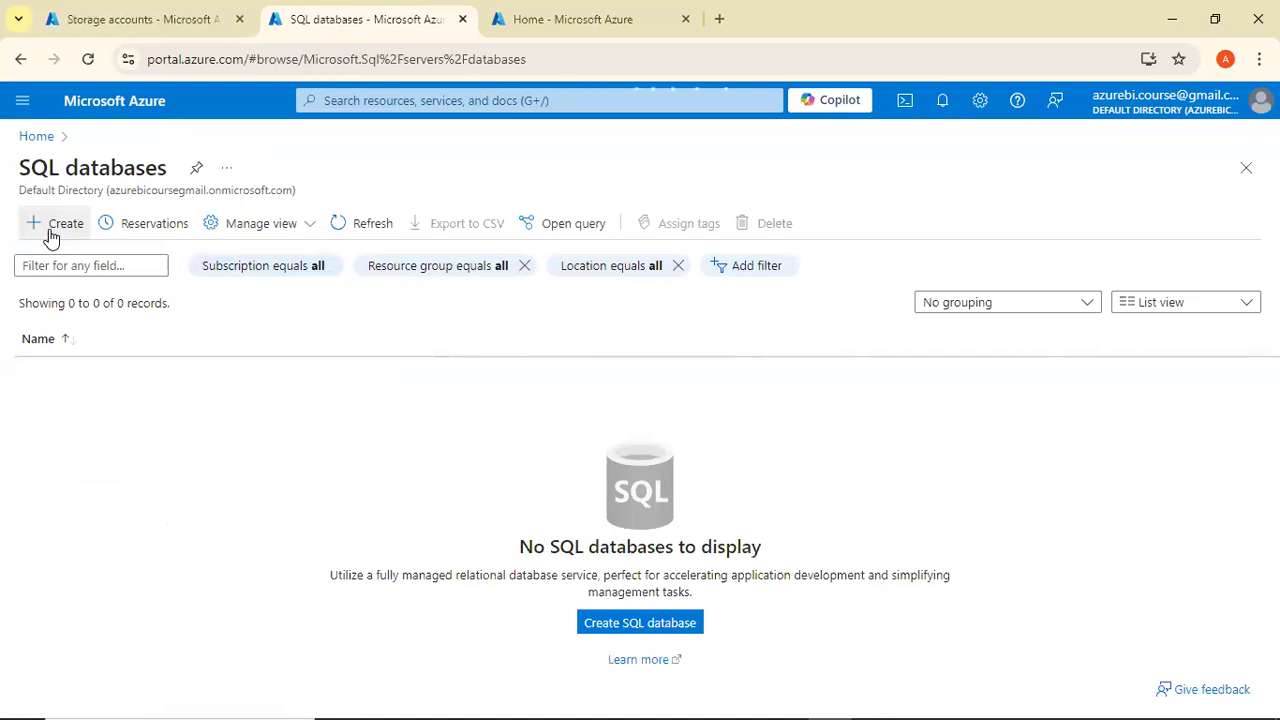
left_click(540, 17)
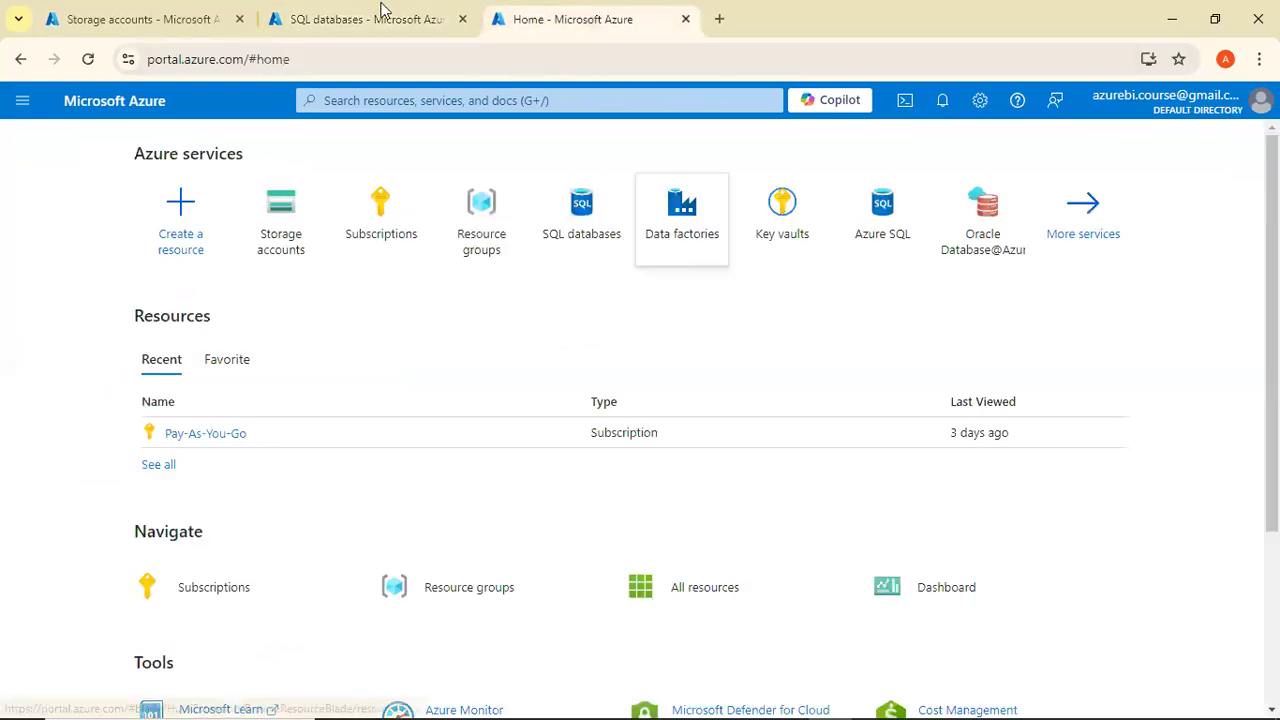
left_click(355, 12)
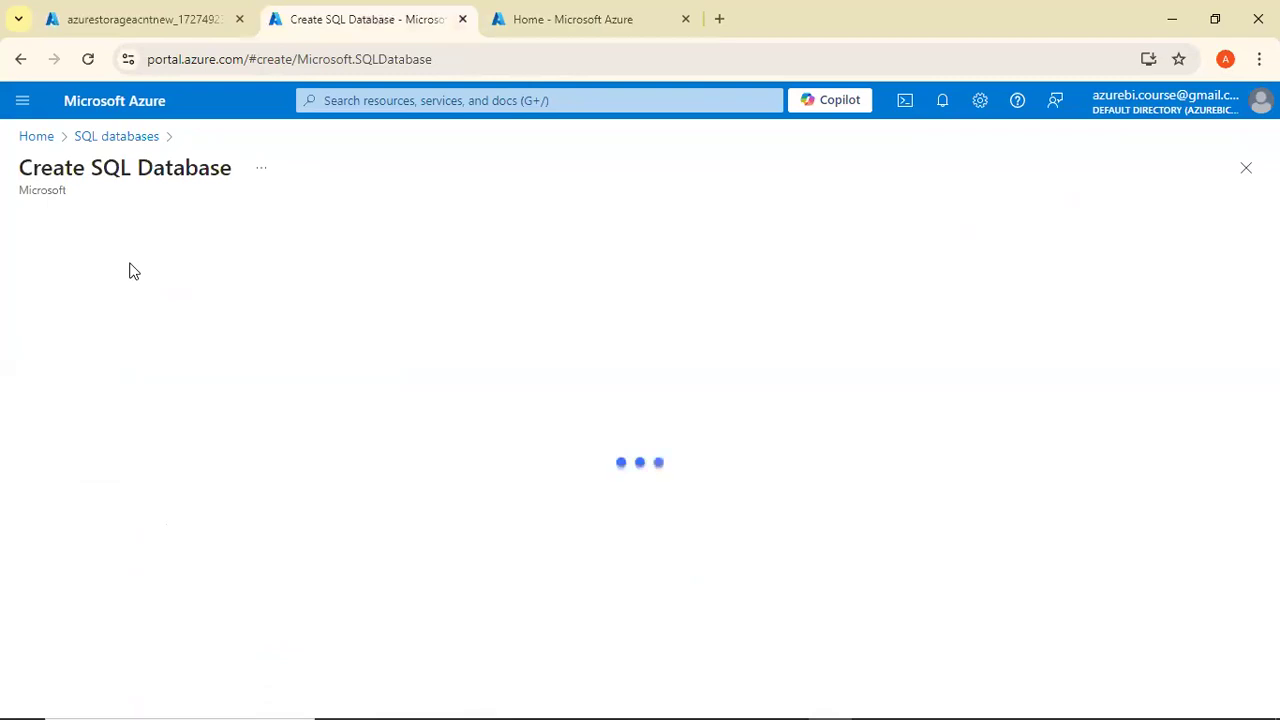
Check the storage account deployment and its notifications, and go to the azurestorageacntnew resource.
left_click(150, 12)
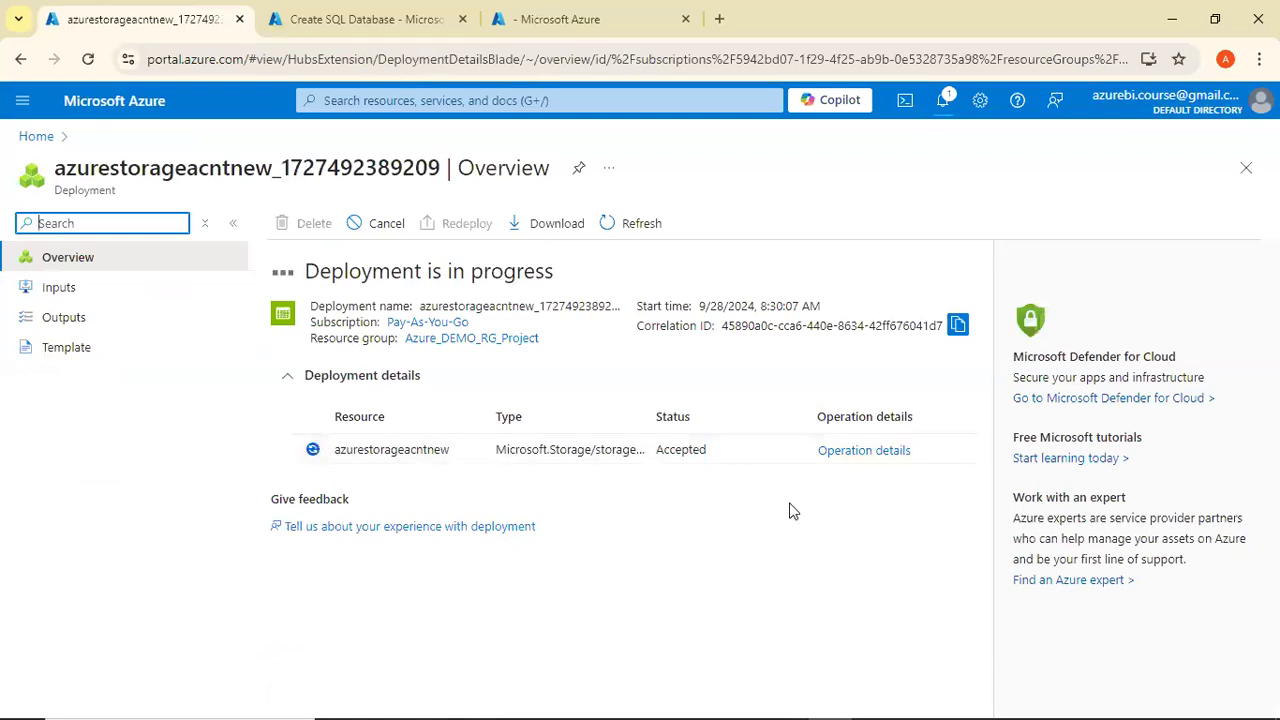
left_click(950, 101)
left_click(947, 104)
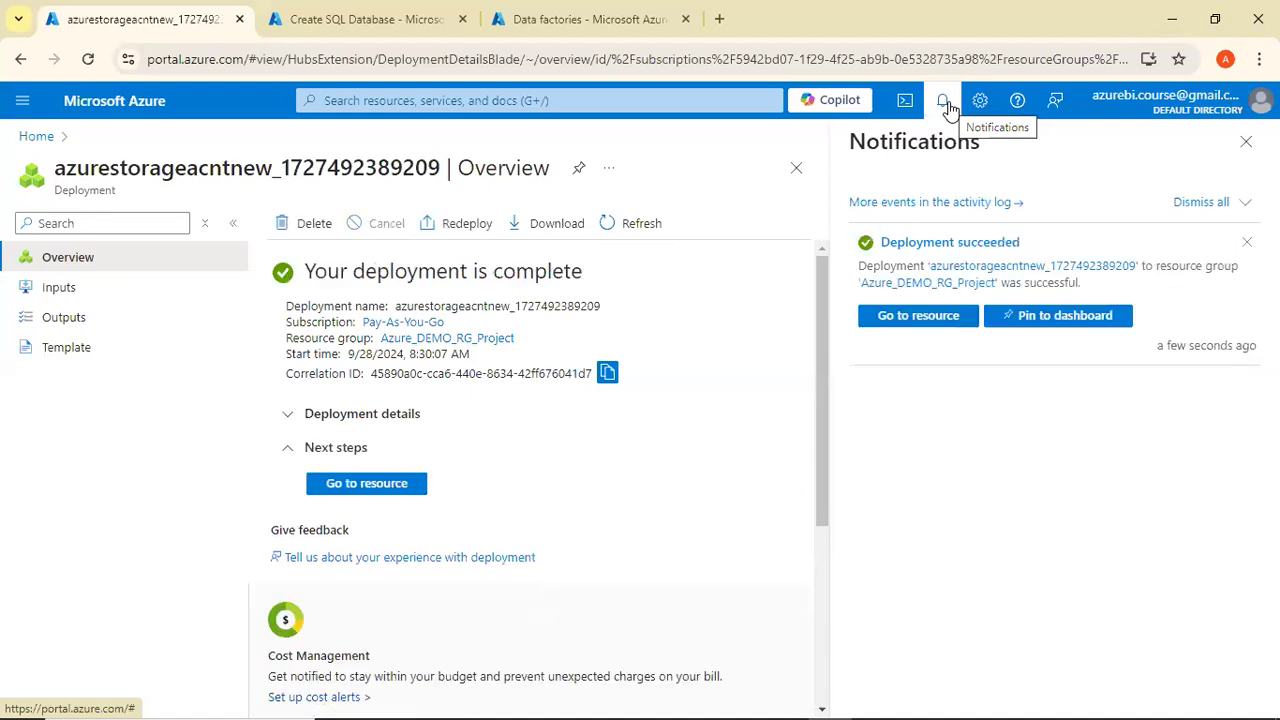
left_click(945, 103)
left_click(408, 446)
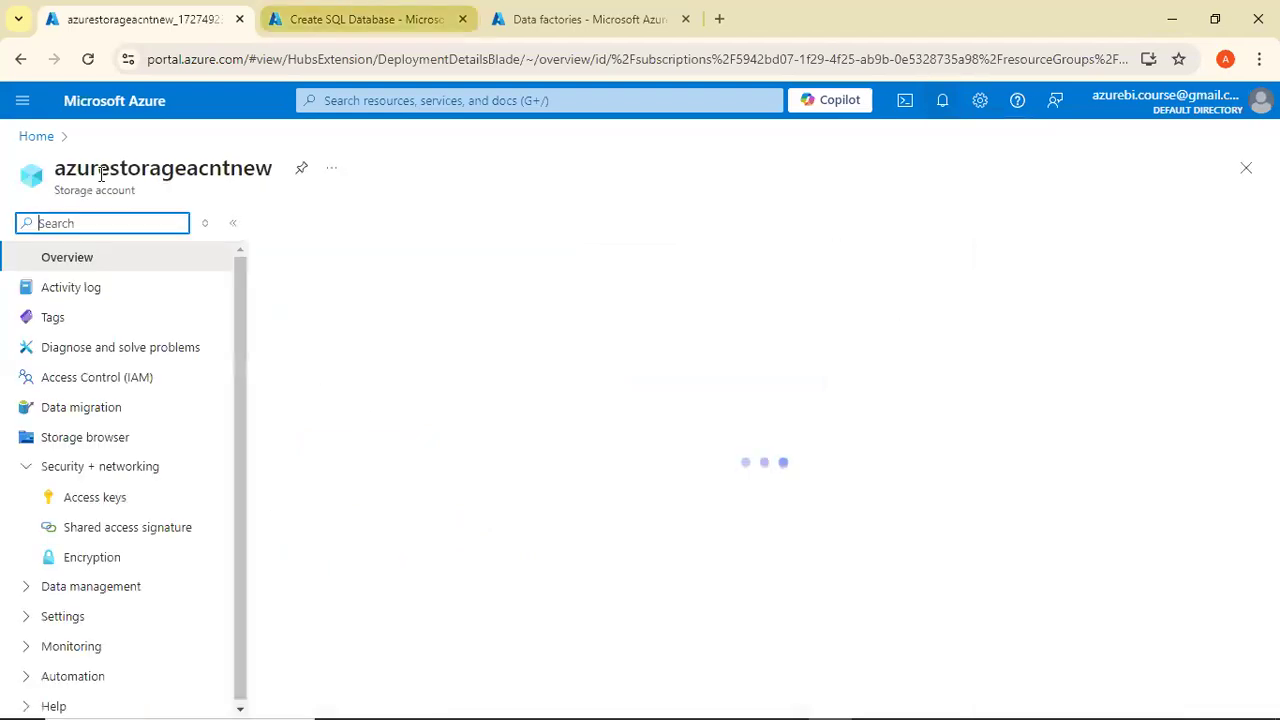
Open the storage account's Blob service and create a container named datalogs.
left_click_drag(121, 185, 52, 190)
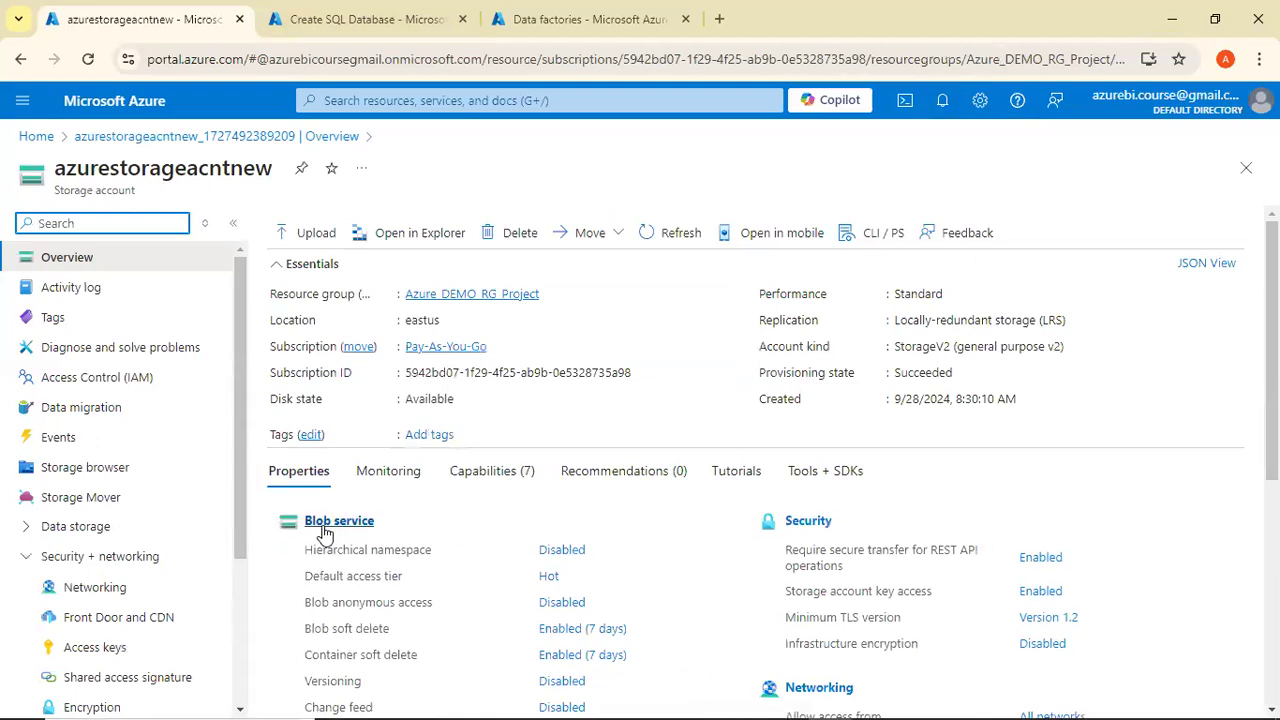
scroll(325, 535, "down", 4)
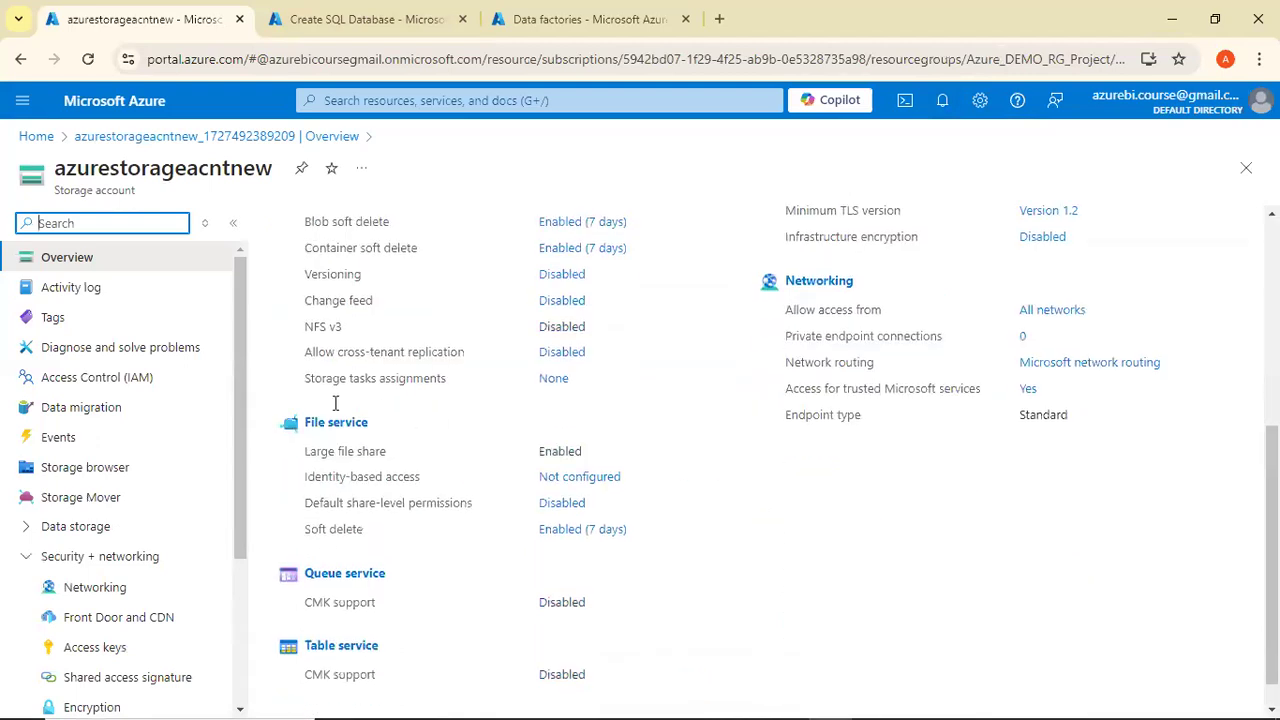
scroll(340, 325, "up", 2)
left_click(341, 316)
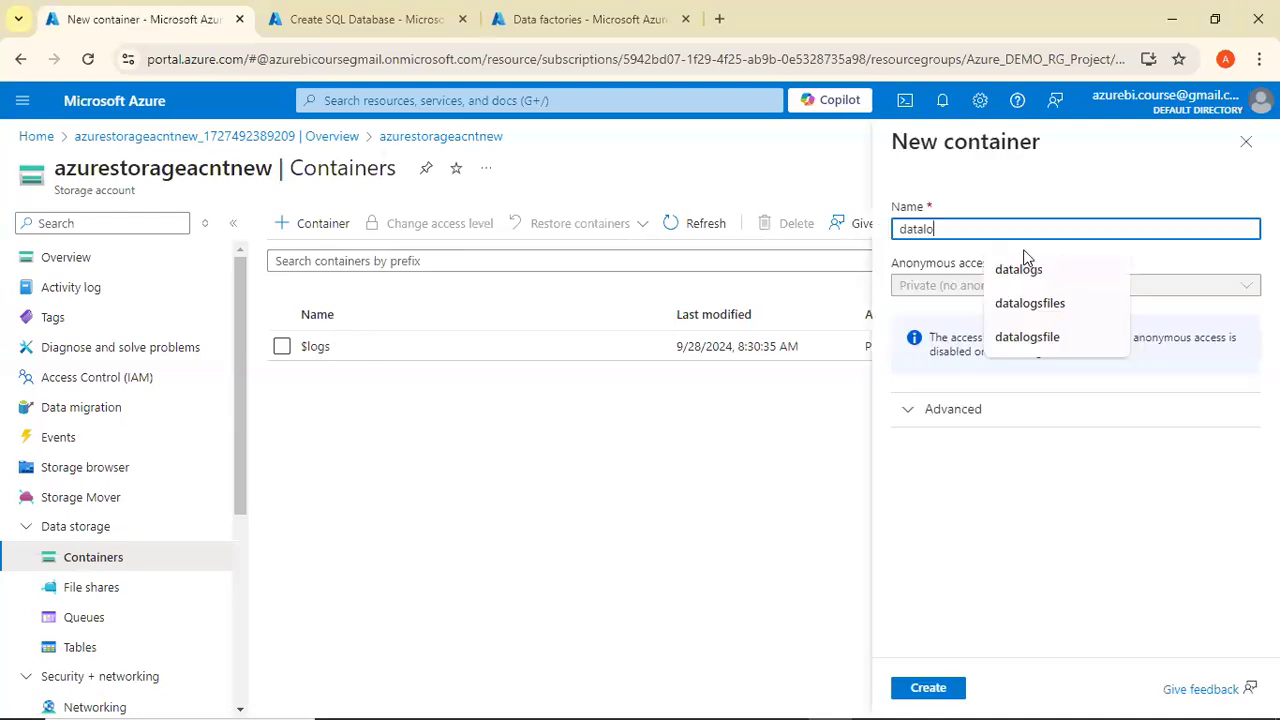
type("gs")
left_click(927, 687)
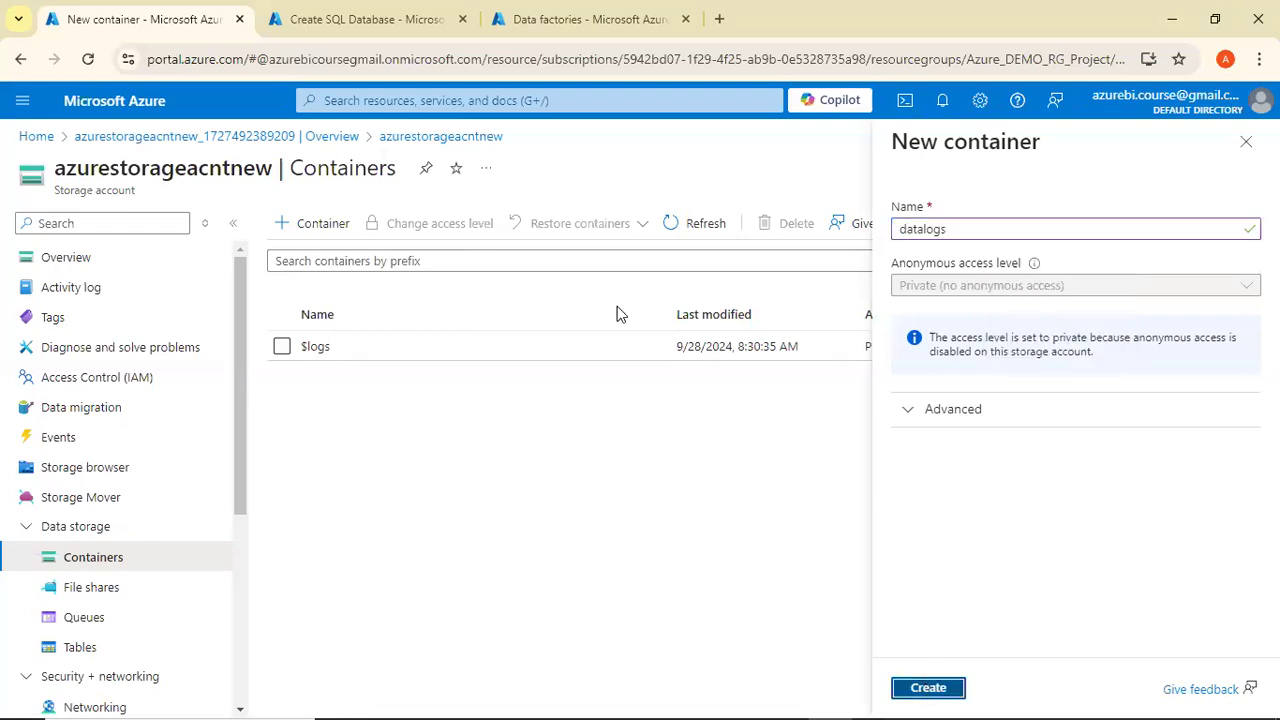
In the Create SQL Database form, select the resource group Azure_DEMO_RG_Project and name the database azuresqldb.
key("ctrl+Tab")
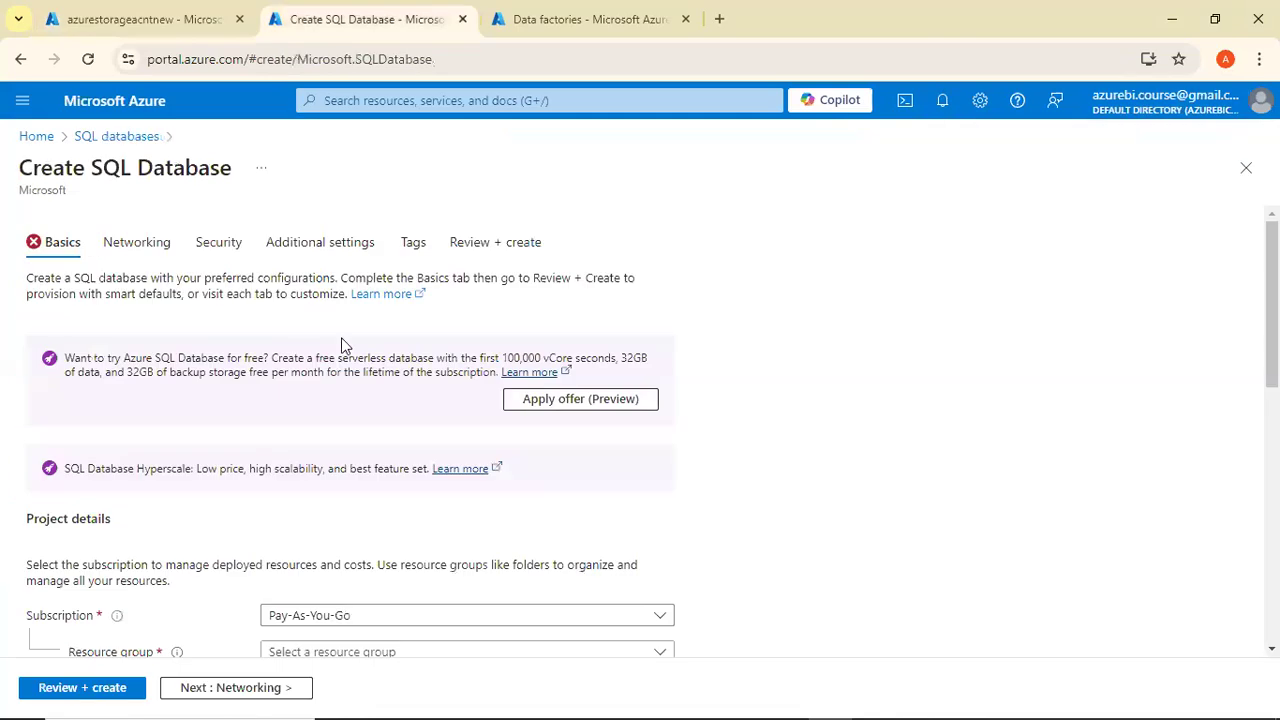
scroll(385, 323, "down", 3)
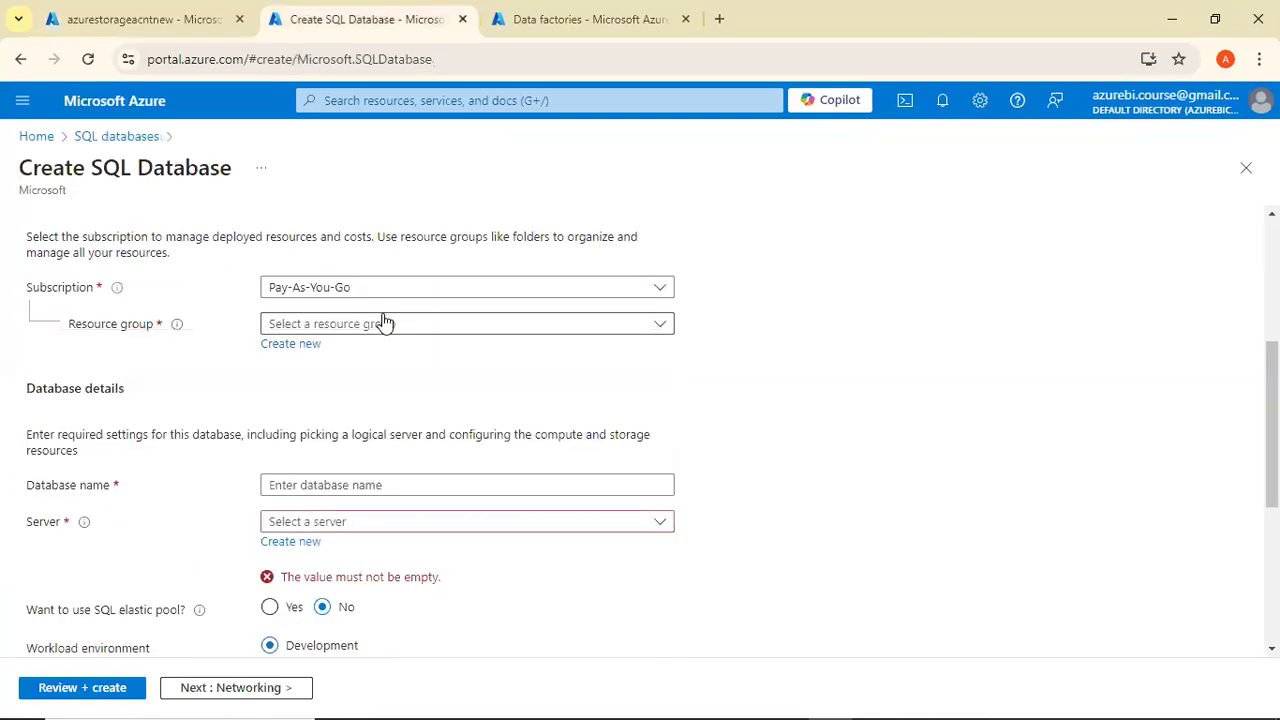
left_click(384, 323)
left_click(365, 390)
left_click(365, 477)
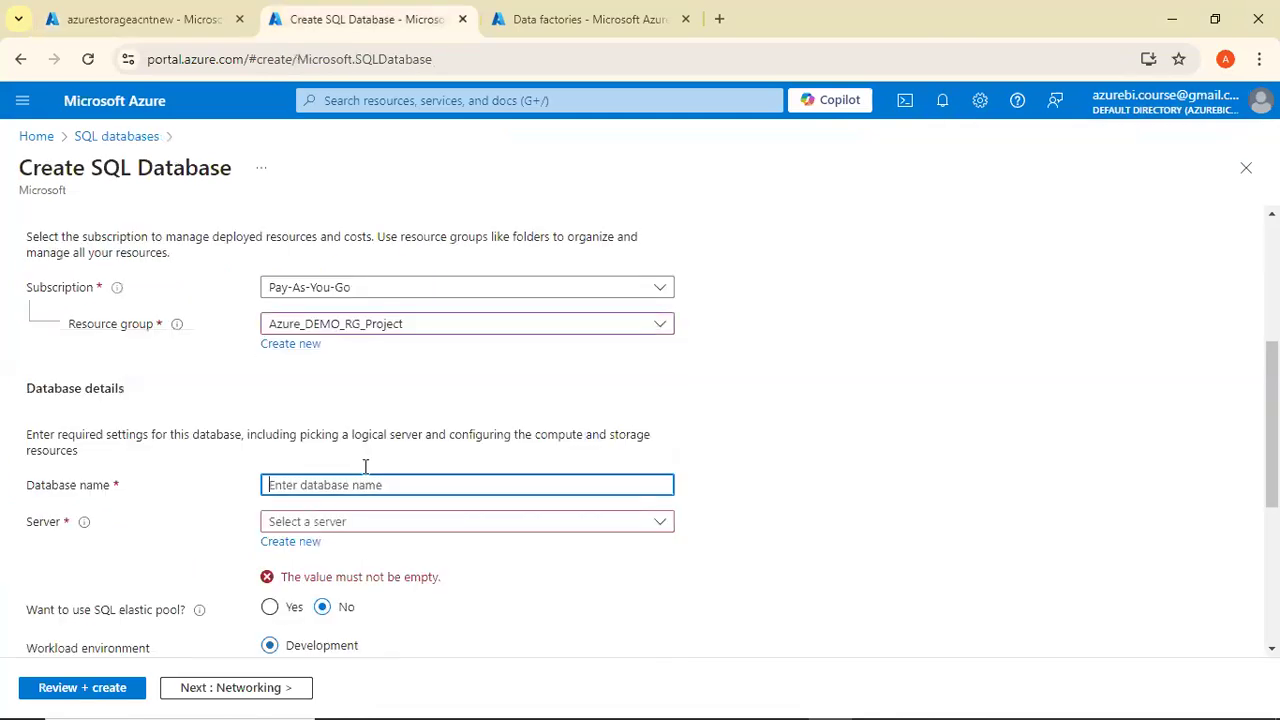
type("azuresqldb")
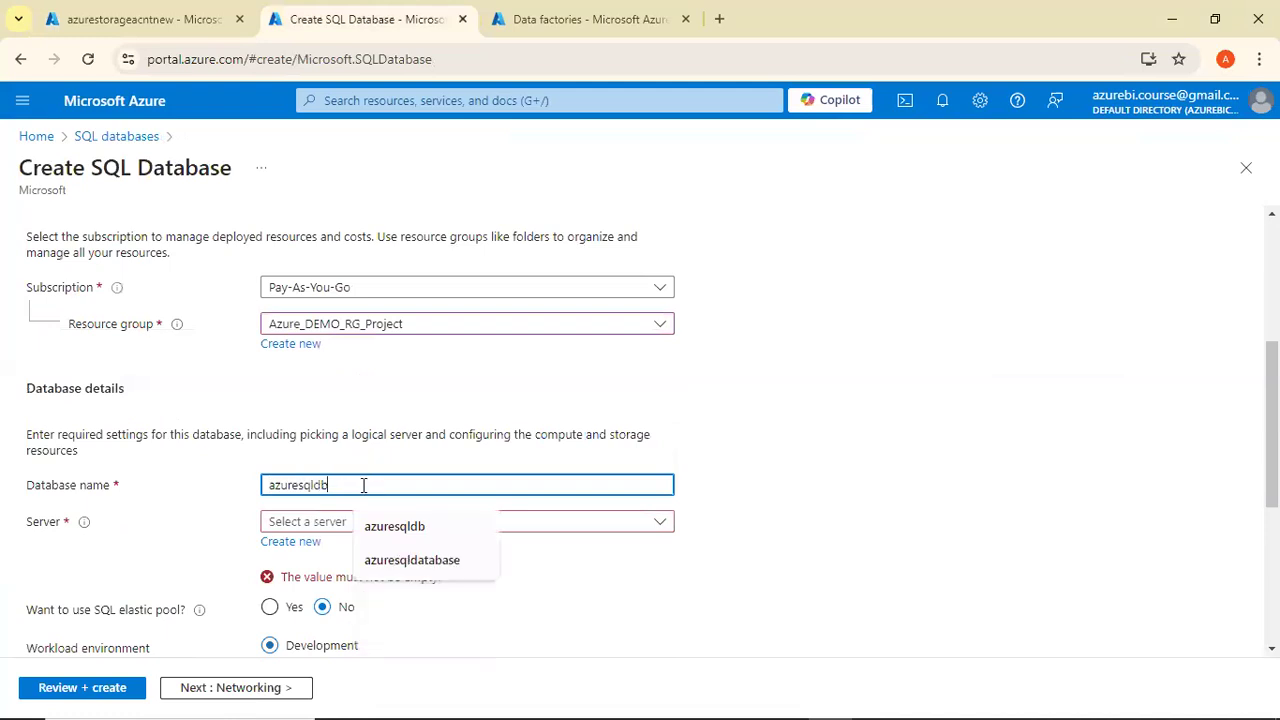
key("Escape")
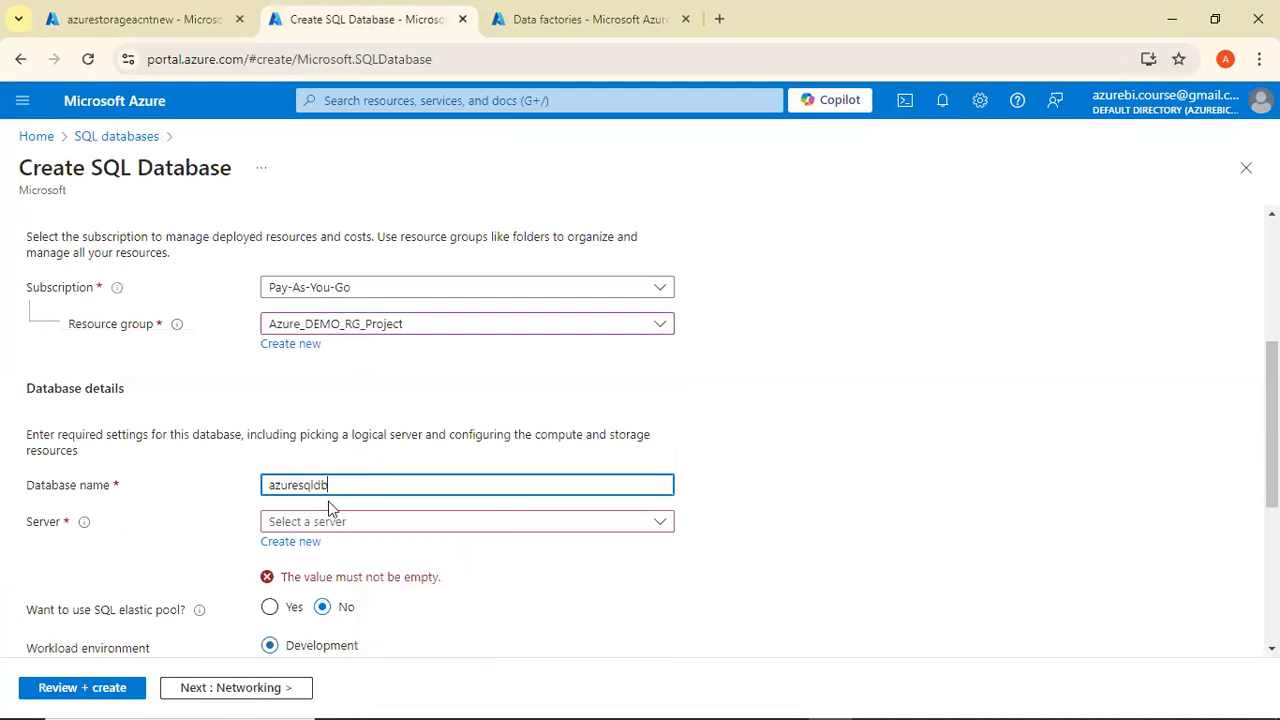
Start a new server for the database and name it vinaytechsqlserver.
left_click(284, 545)
left_click(284, 545)
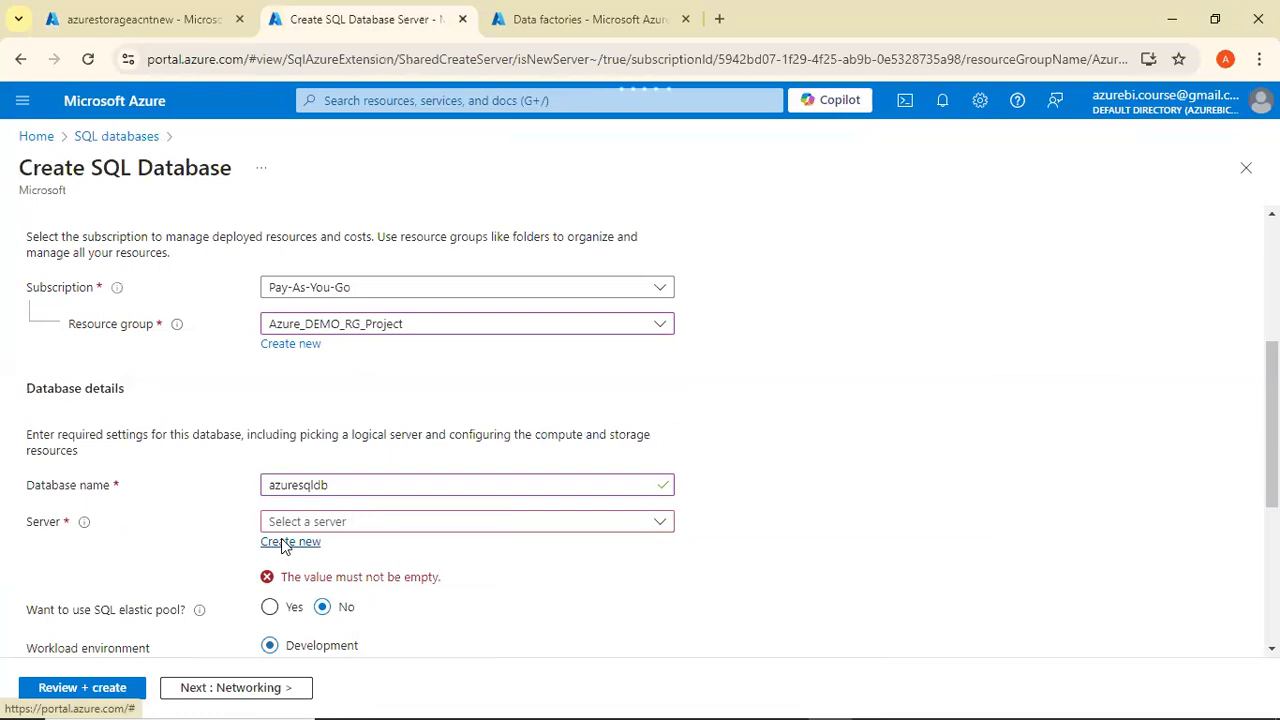
type("vinaytech")
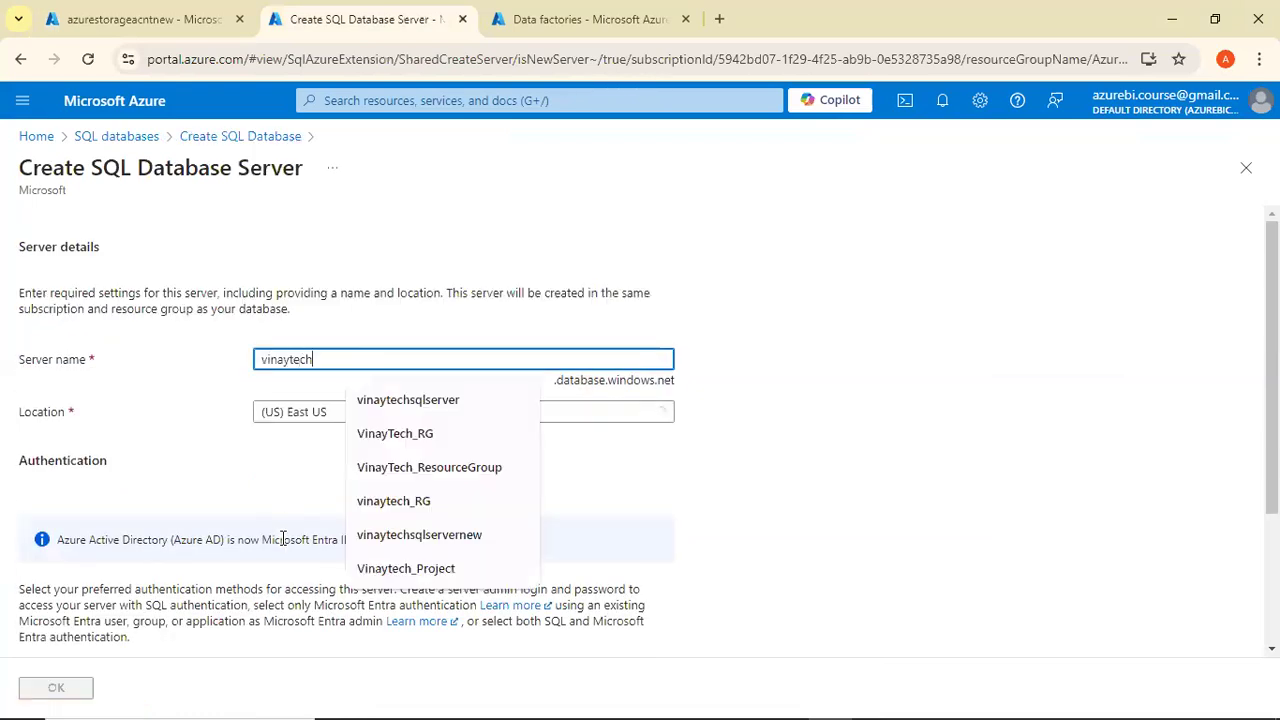
type("sqlserver")
key("ctrl+a")
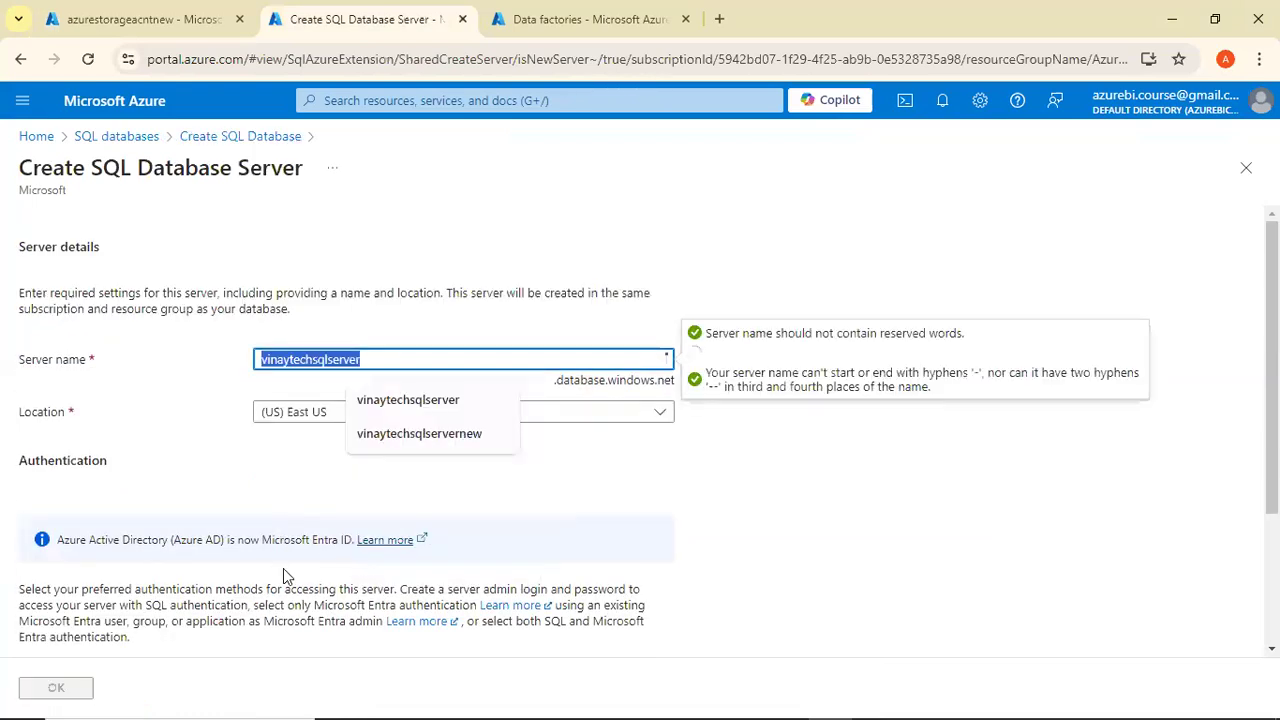
left_click(291, 427)
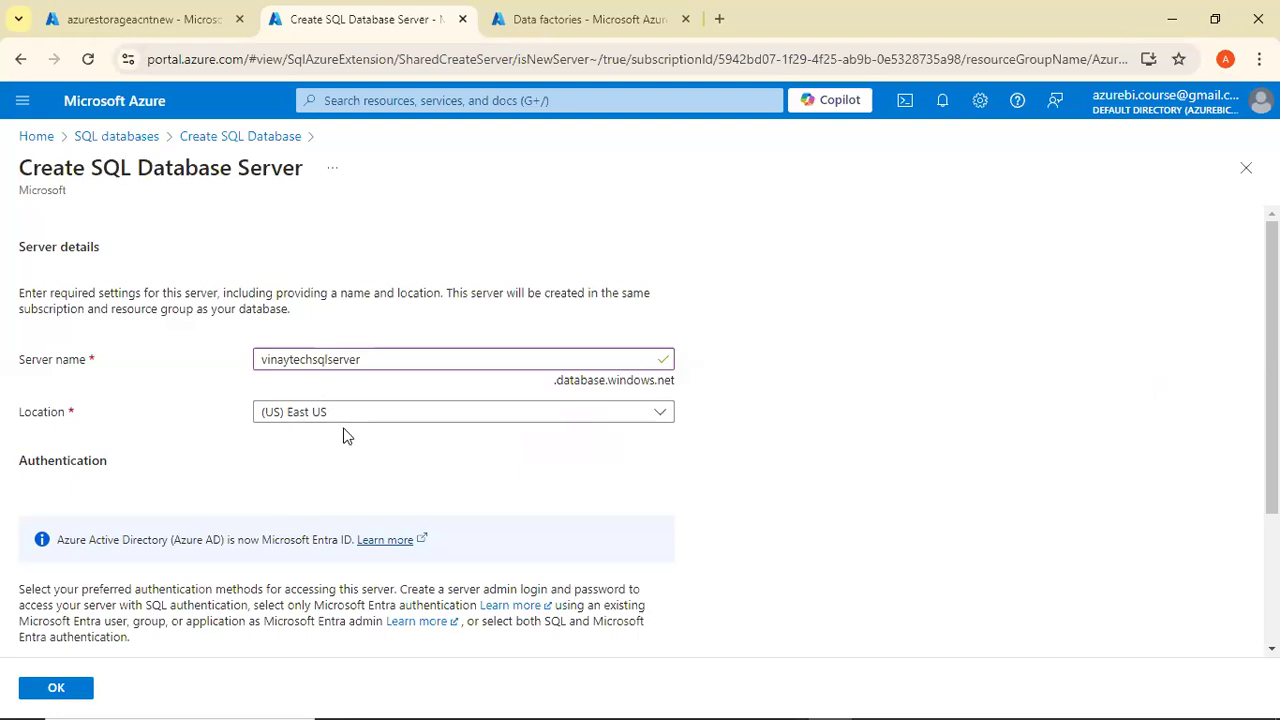
Choose SQL authentication for the server, set the admin login to vinaytechsqlserver, and enter and confirm the admin password.
scroll(346, 436, "down", 2)
left_click(318, 540)
left_click(324, 578)
type("vinaytechsqlserver")
key("Tab")
type("•••••••••")
key("Tab")
type("•••••••••")
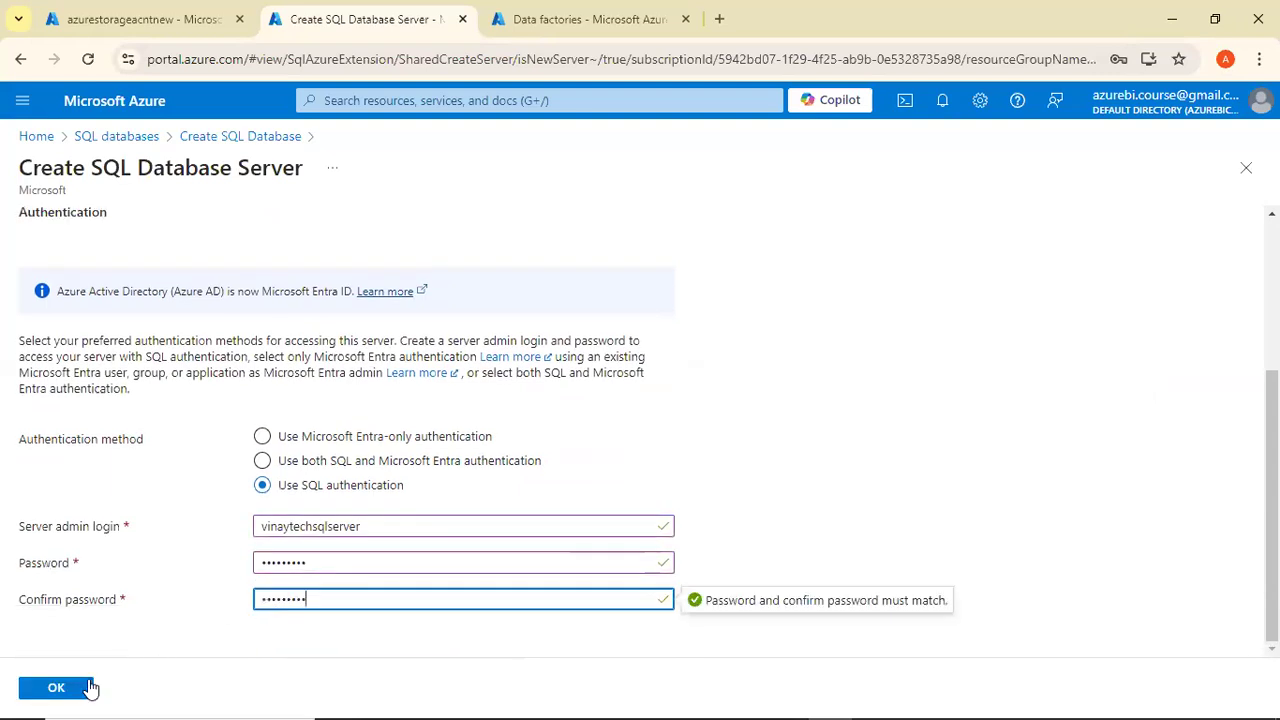
Confirm the new server's settings and open the compute and storage configuration for the azuresqldb database.
left_click(88, 687)
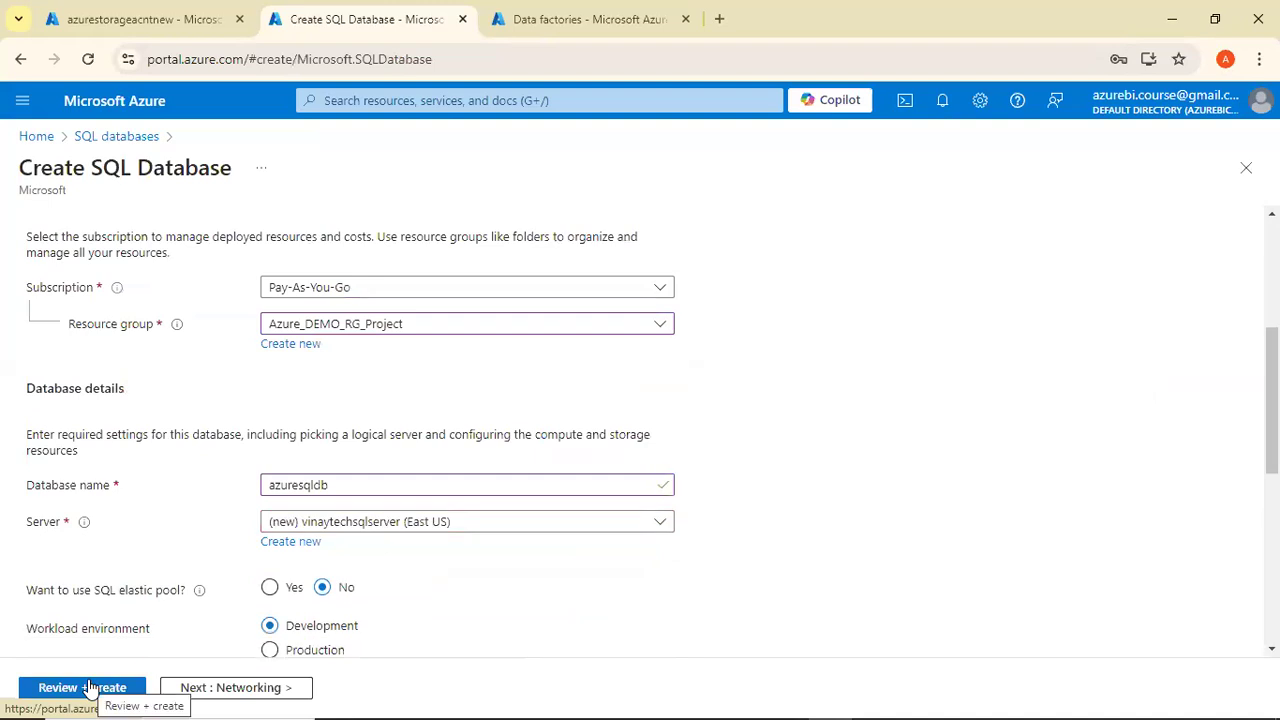
left_click(90, 689)
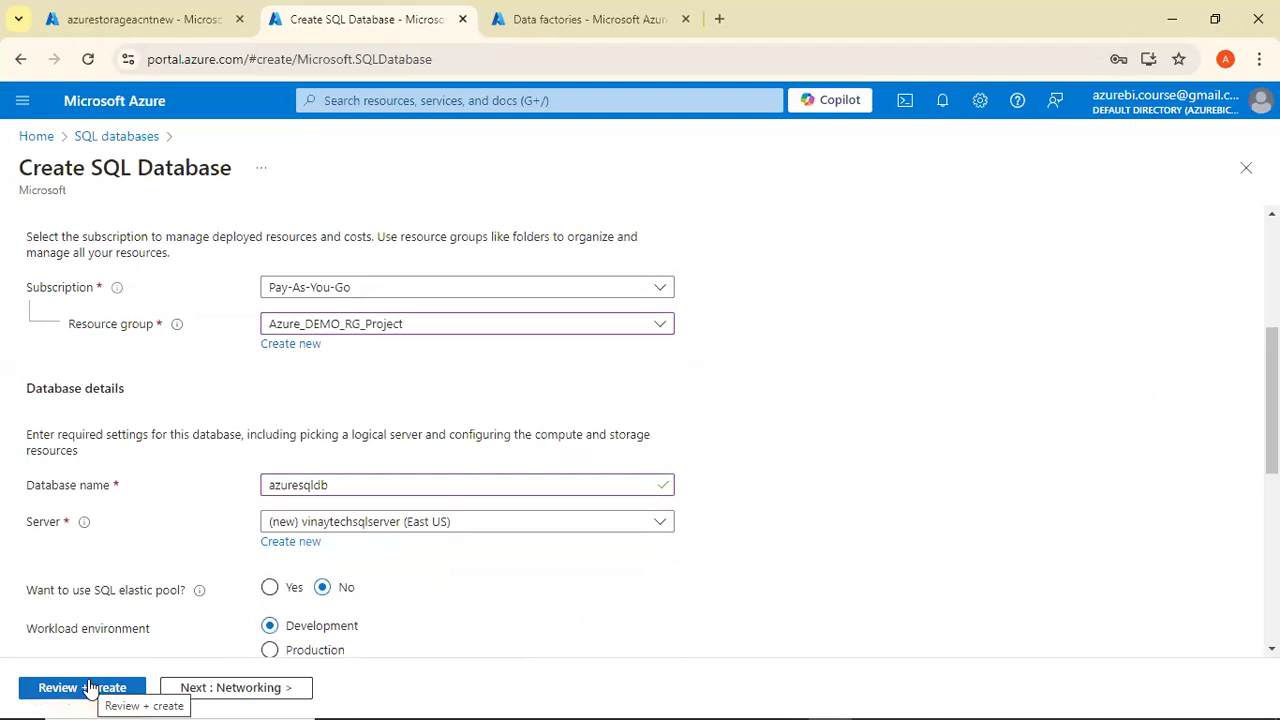
left_click(320, 434)
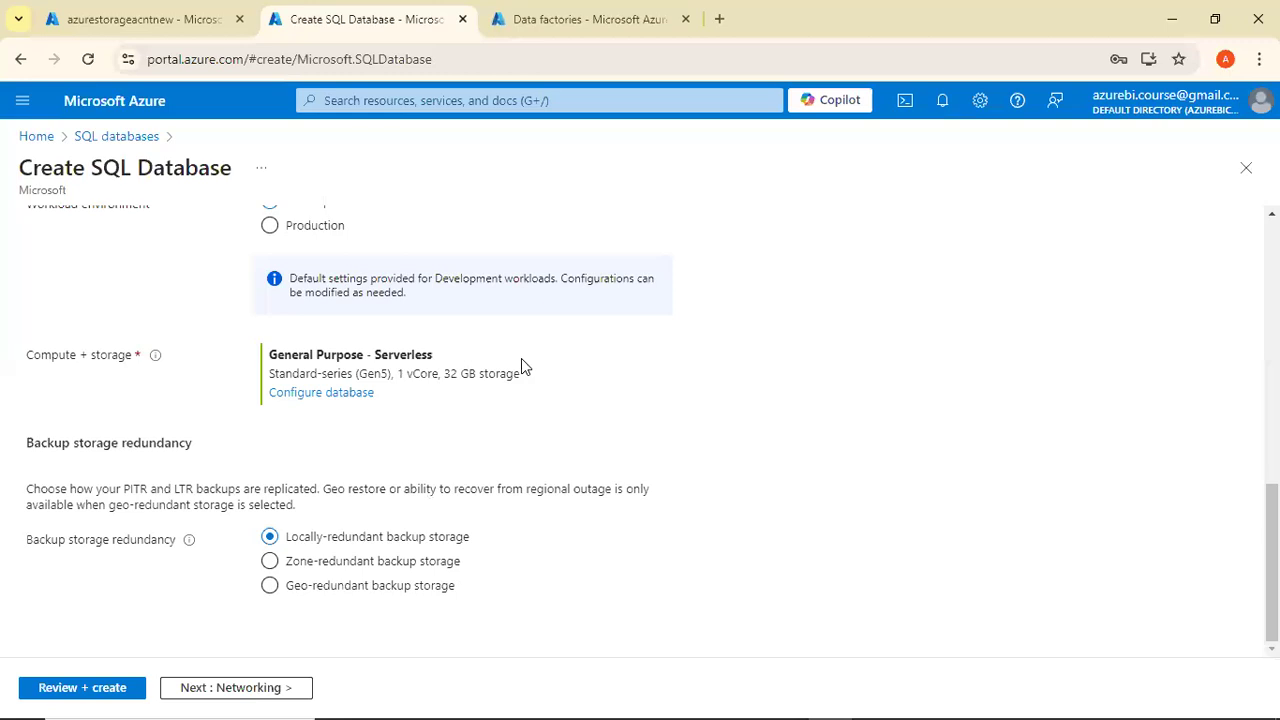
scroll(521, 362, "up", 4)
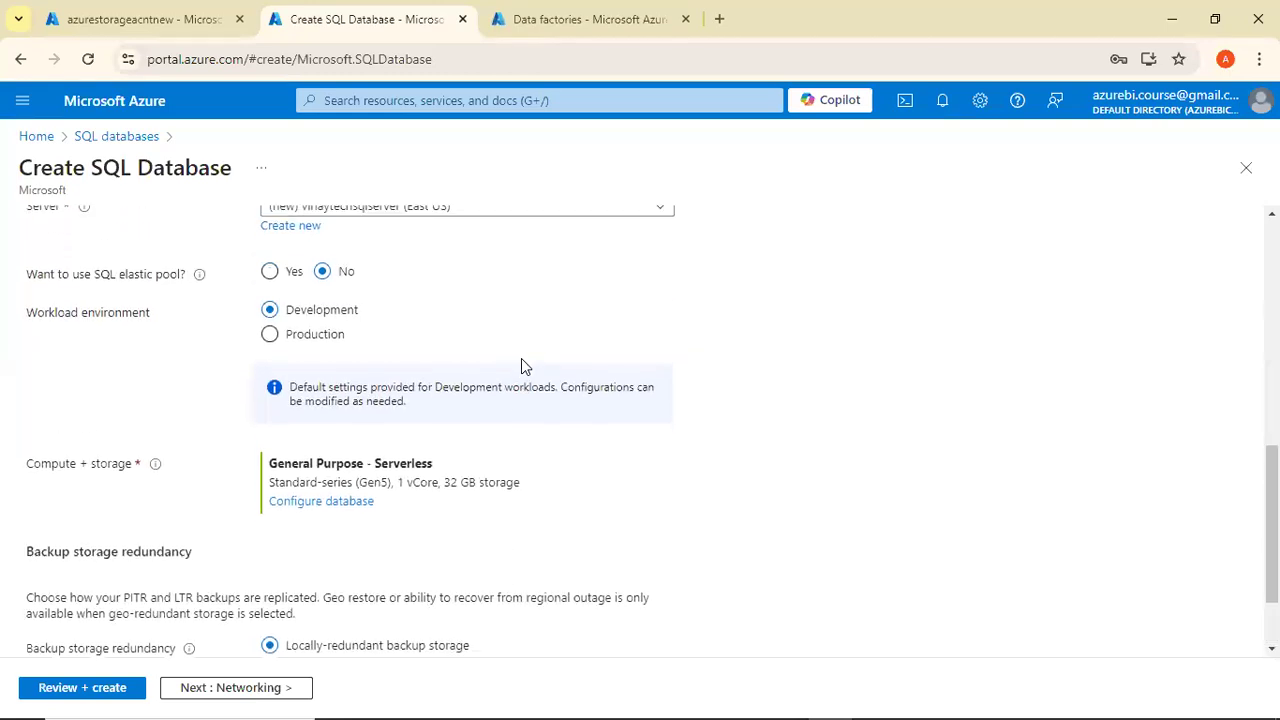
scroll(521, 358, "down", 3)
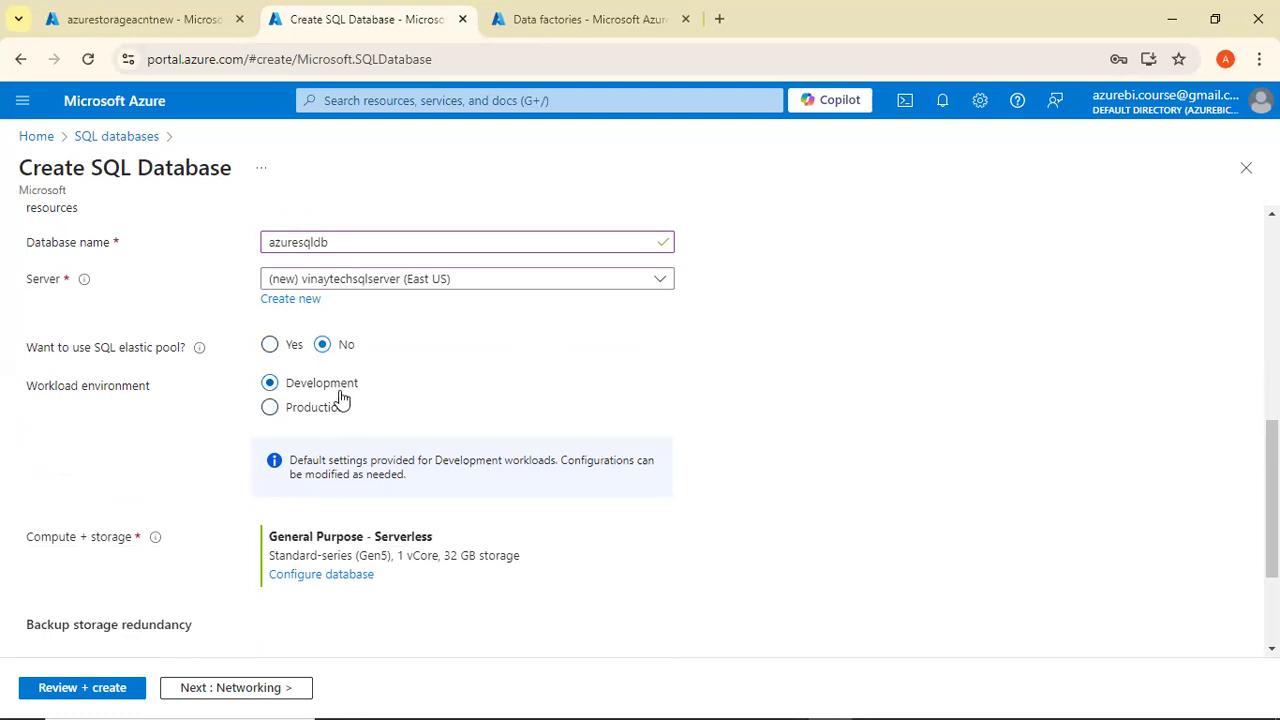
left_click(336, 576)
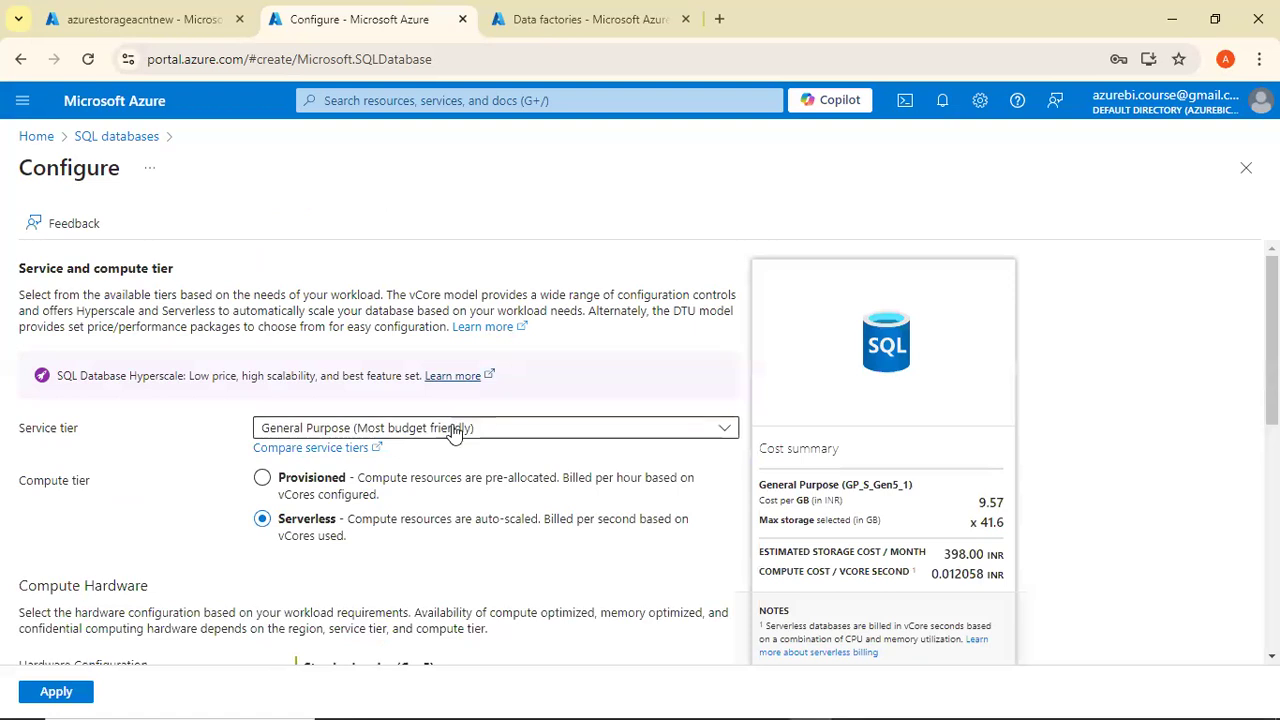
Try the Standard (Budget friendly) service tier with a data max size of 30 GB.
left_click(464, 428)
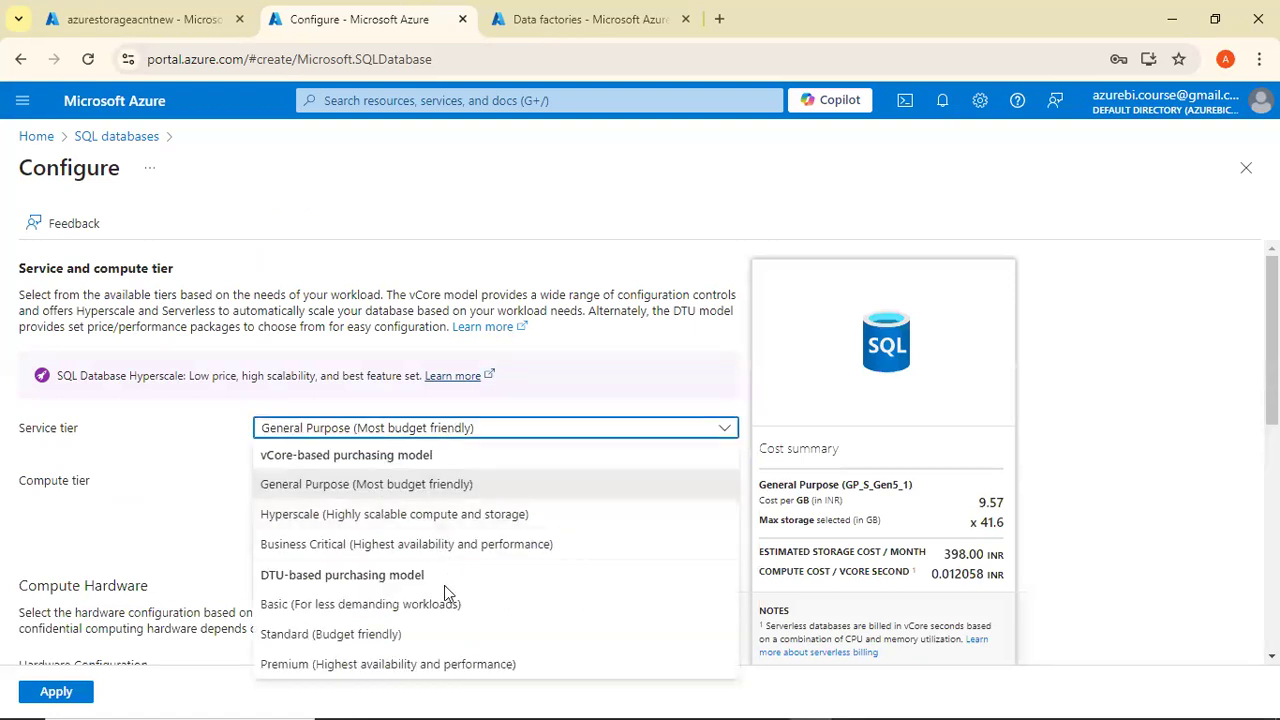
left_click(444, 632)
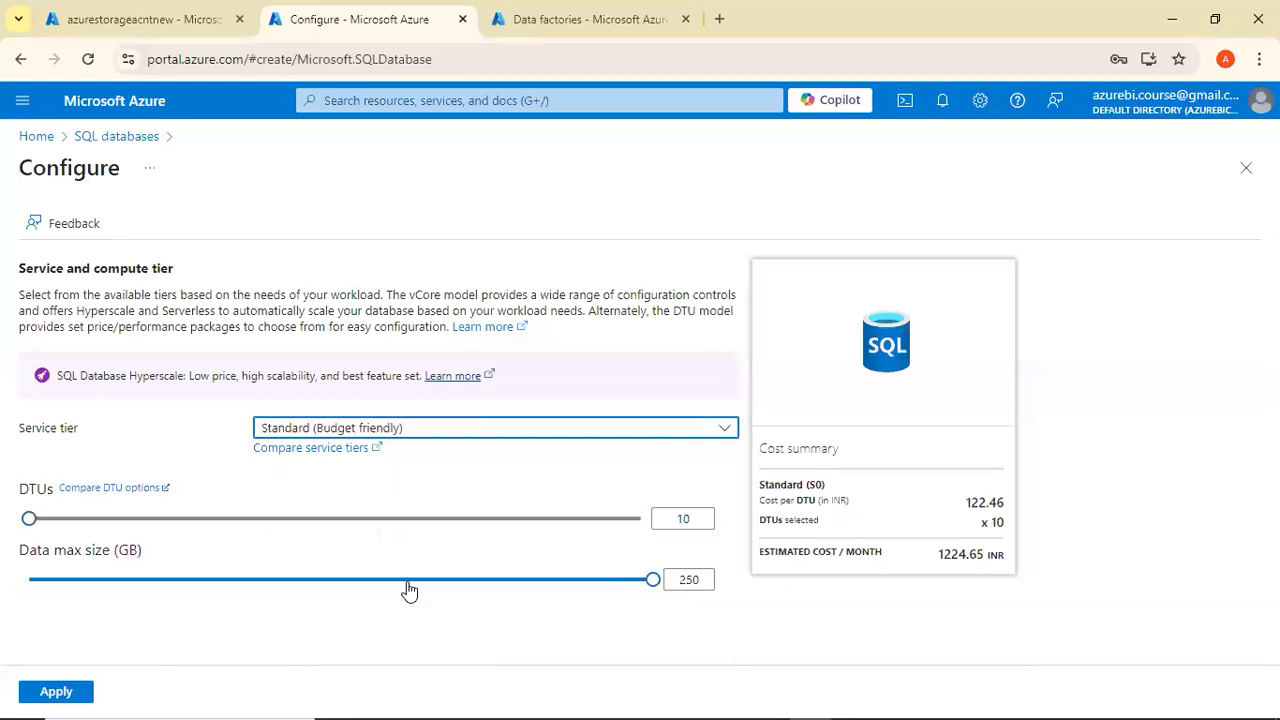
left_click(379, 585)
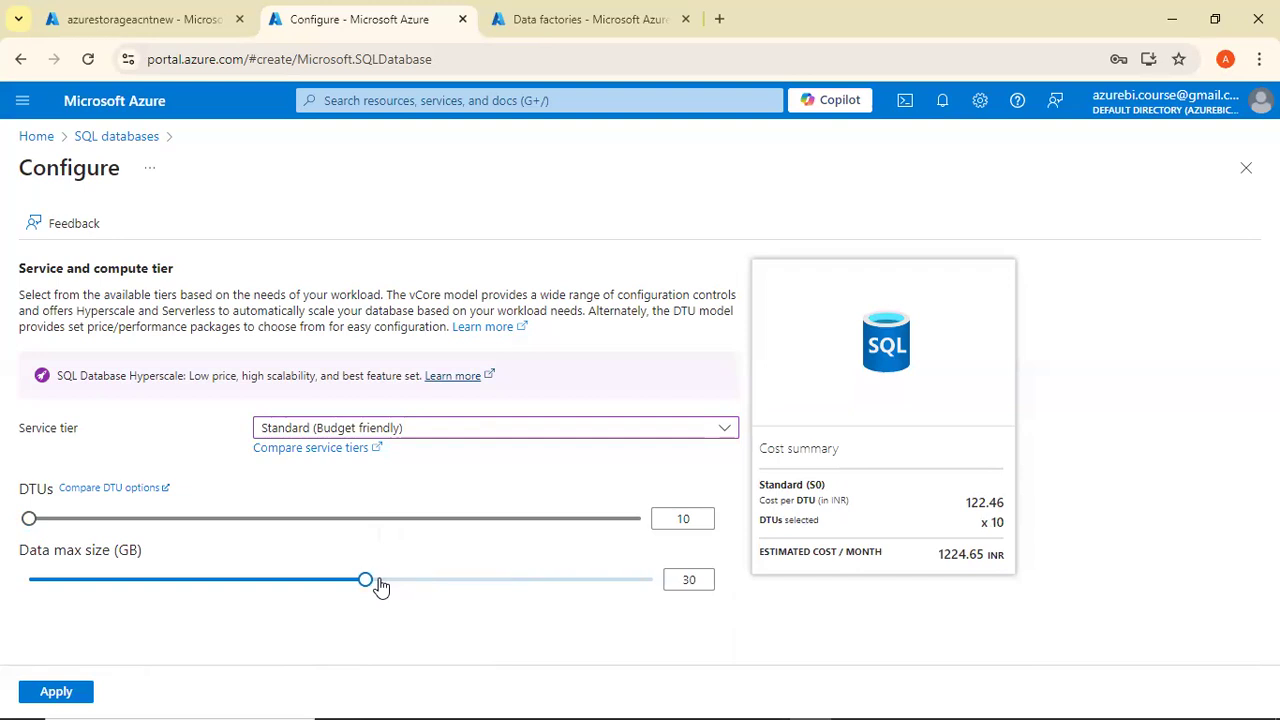
Switch to the BI_Process diagram in Paint, mark the 250 GB and 500 storage labels in red, and return to the Azure portal.
key("alt+Tab")
key("alt+Tab")
key("alt+Tab")
key("alt+Tab")
key("alt+Tab")
key("alt+Tab")
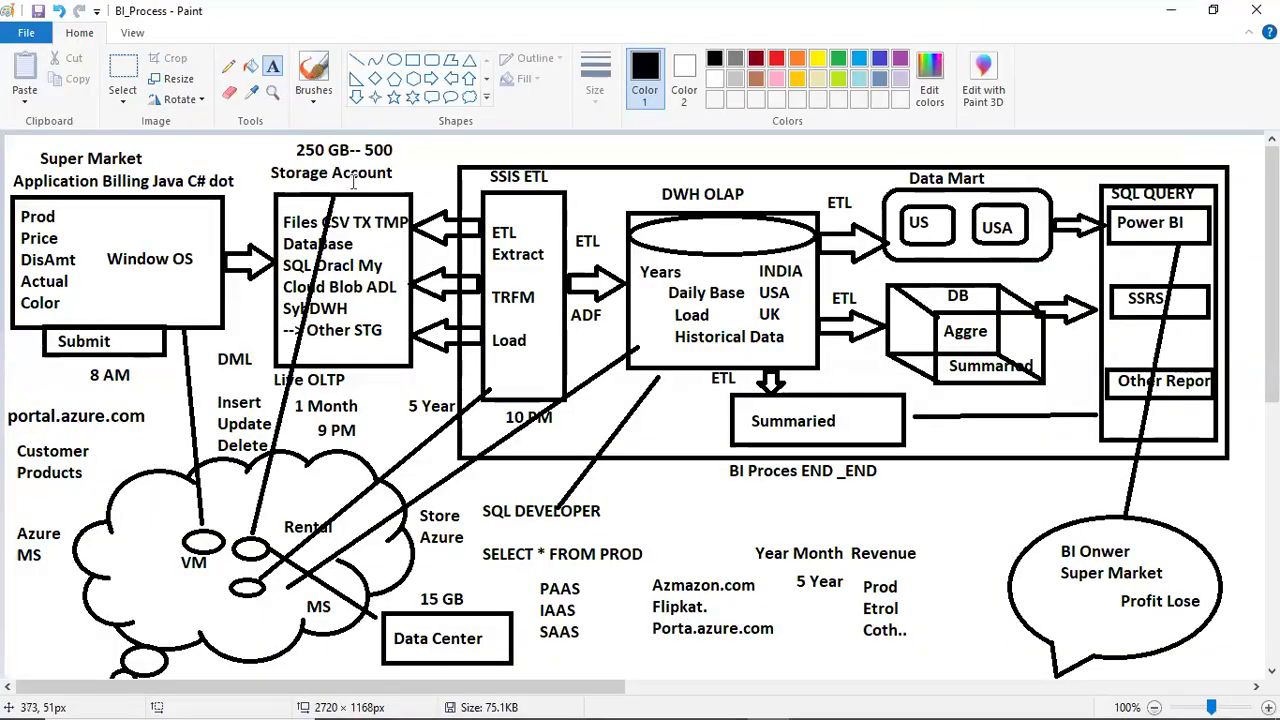
mouse_move(318, 122)
left_mouse_down()
mouse_move(283, 136)
mouse_move(356, 188)
mouse_move(370, 114)
mouse_move(350, 162)
left_mouse_up()
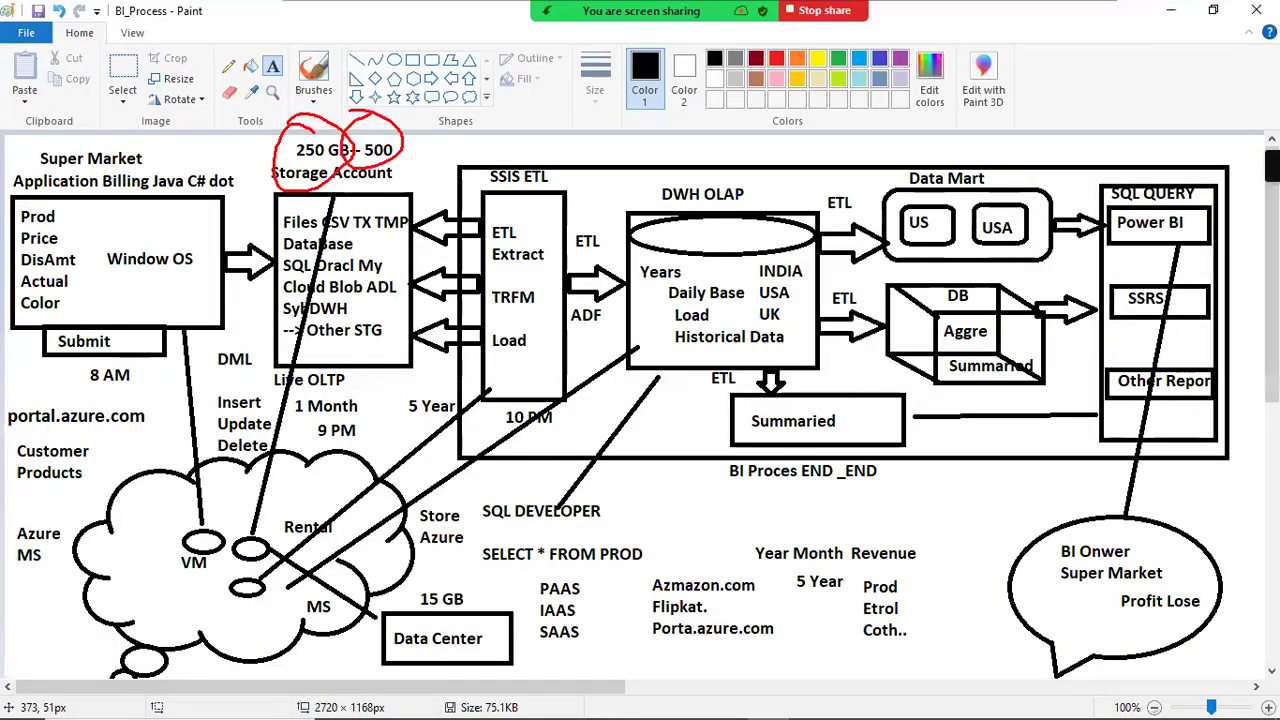
left_click_drag(250, 181, 398, 228)
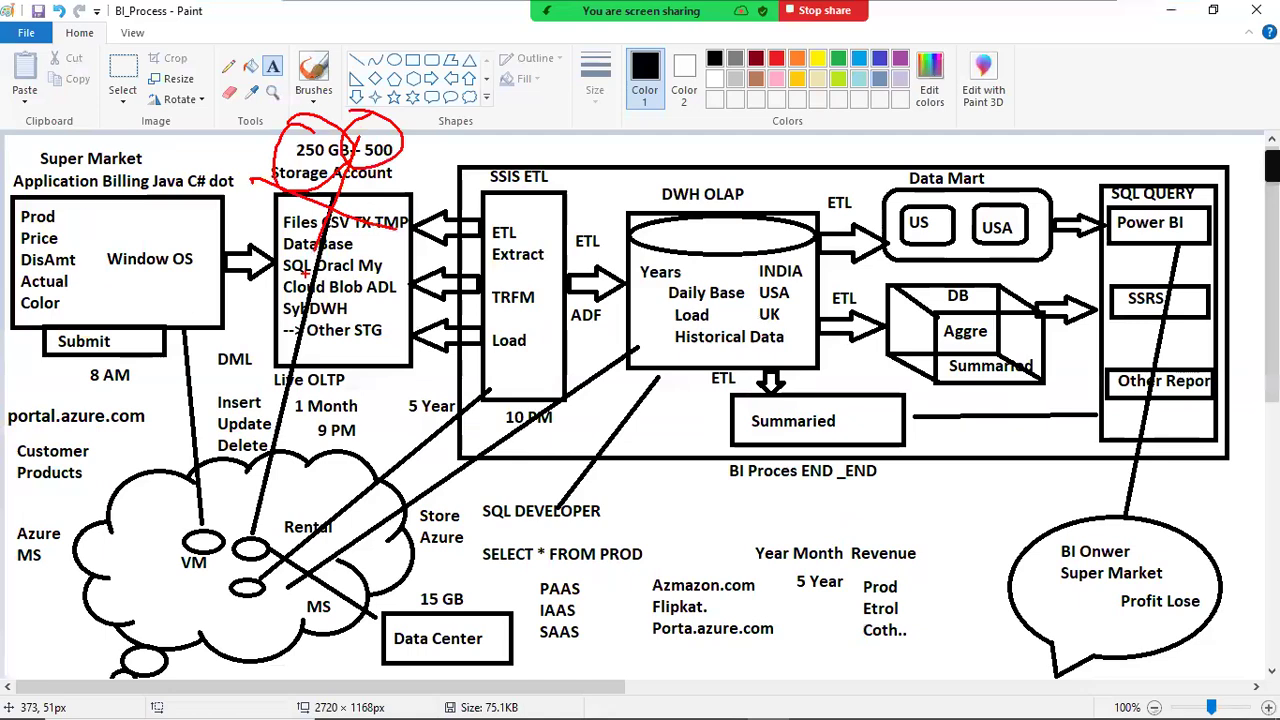
key("alt+Tab")
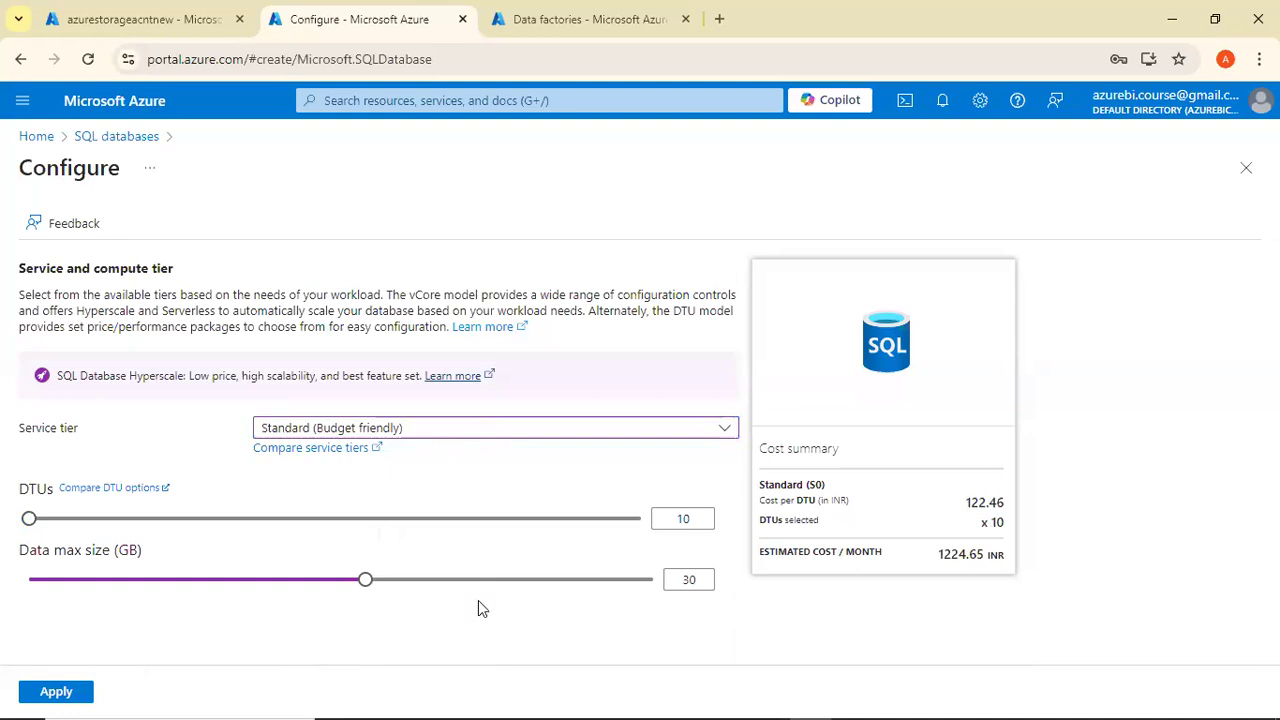
Try data max sizes of 10, 40 and 250 GB for the Standard tier and check the estimated monthly cost.
left_click(280, 583)
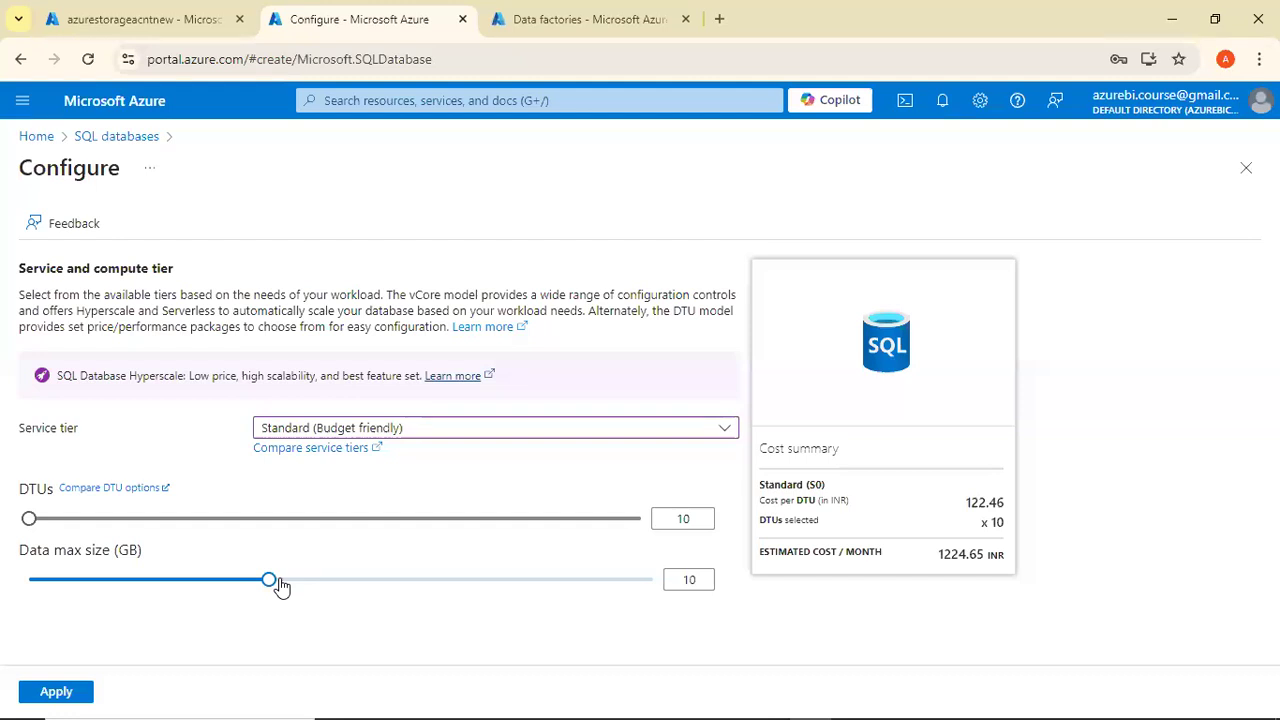
left_click(404, 587)
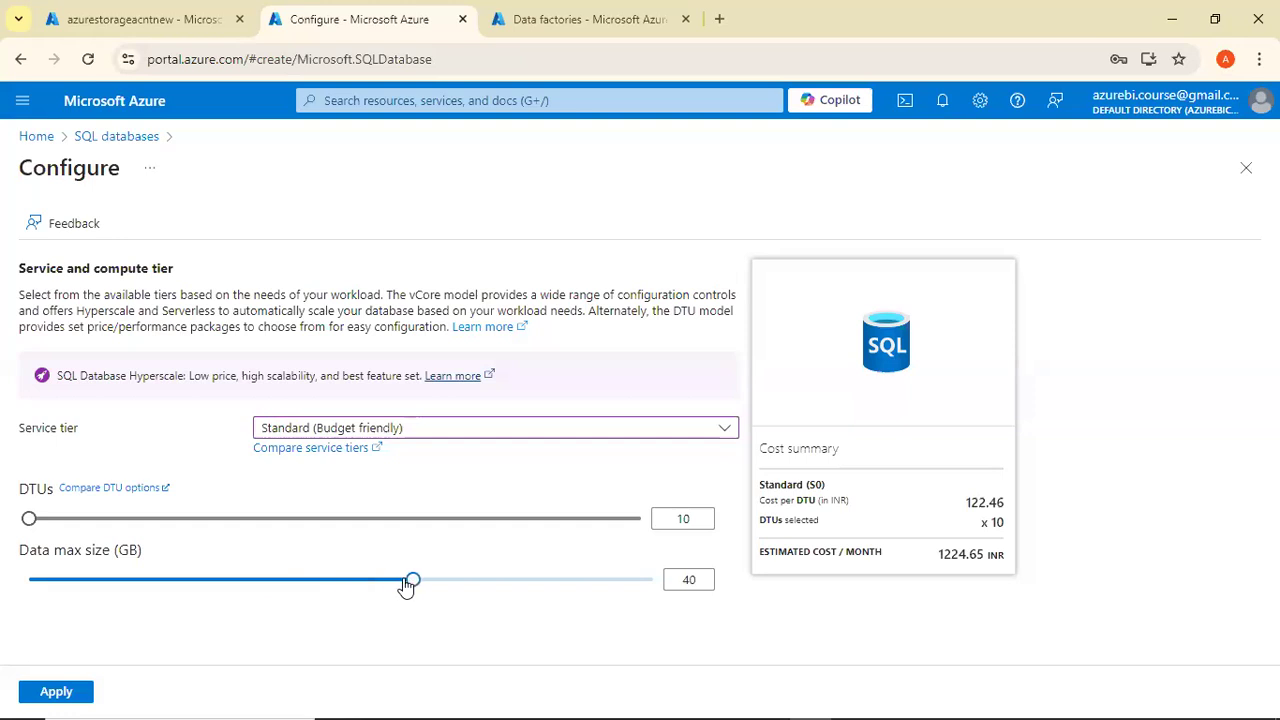
double_click(949, 553)
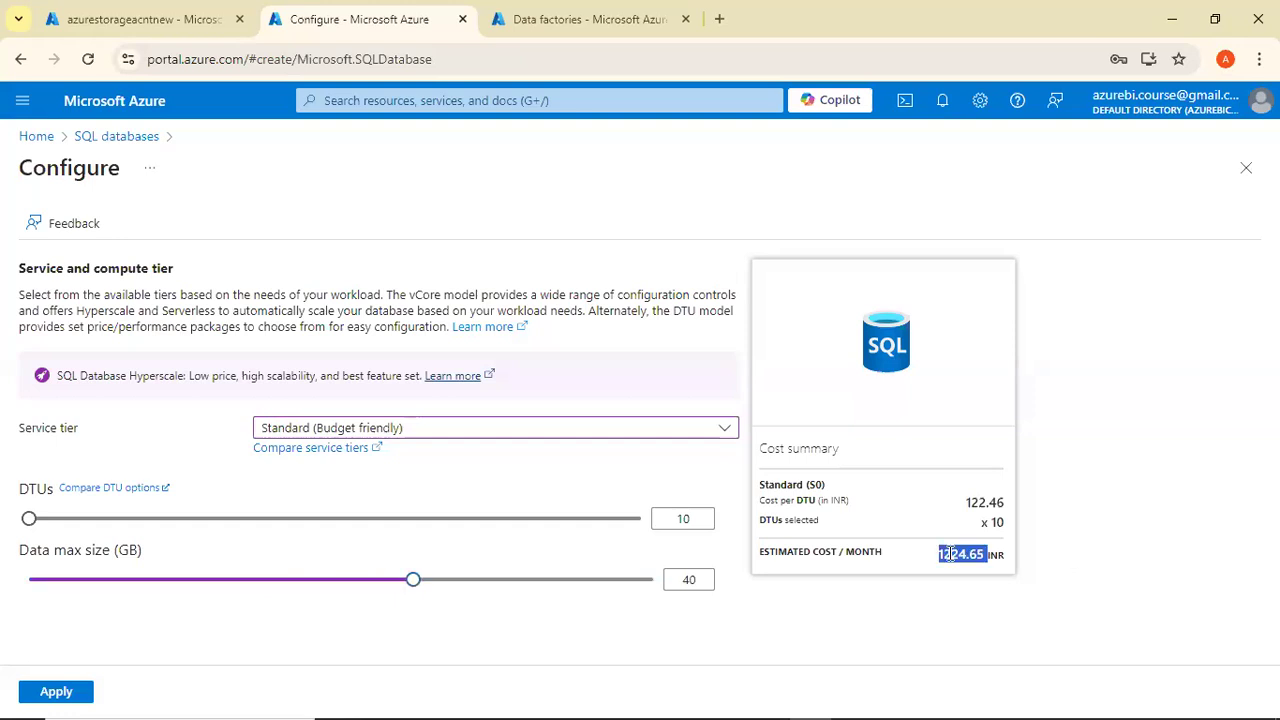
left_click(643, 582)
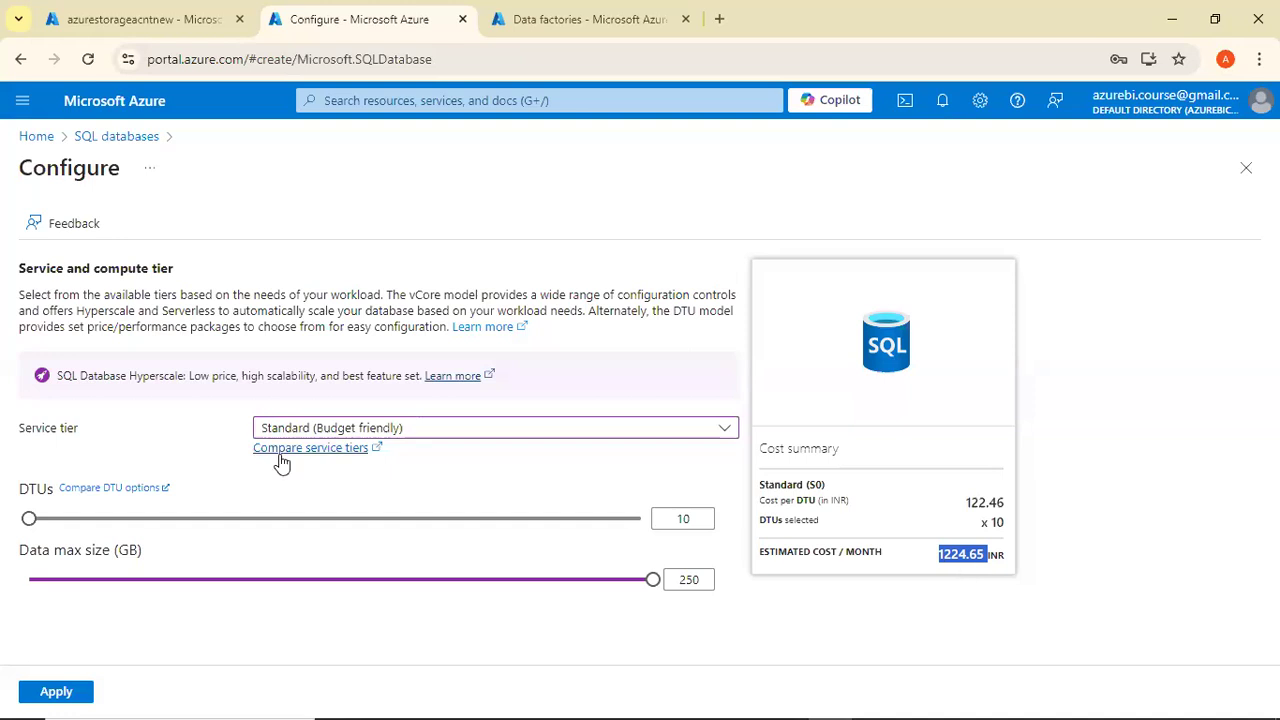
Try 50 and 400 DTUs for the Standard tier and compare the estimated monthly cost.
double_click(37, 493)
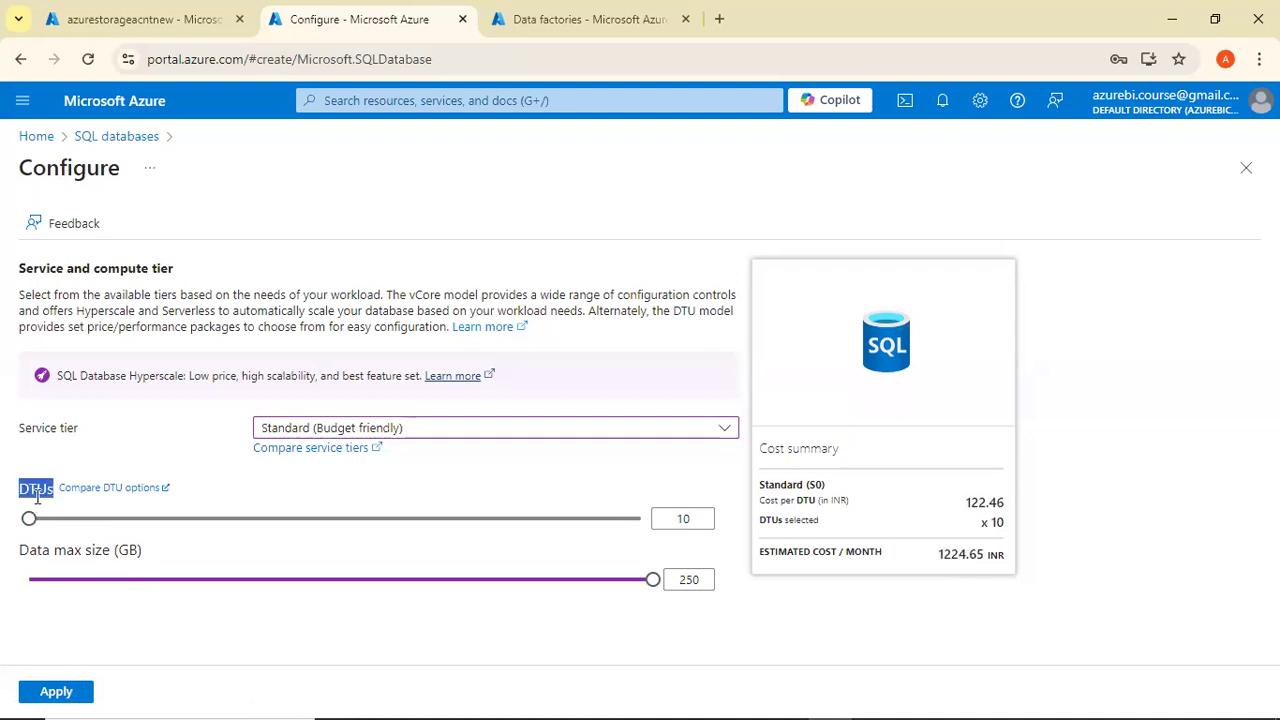
left_click(164, 519)
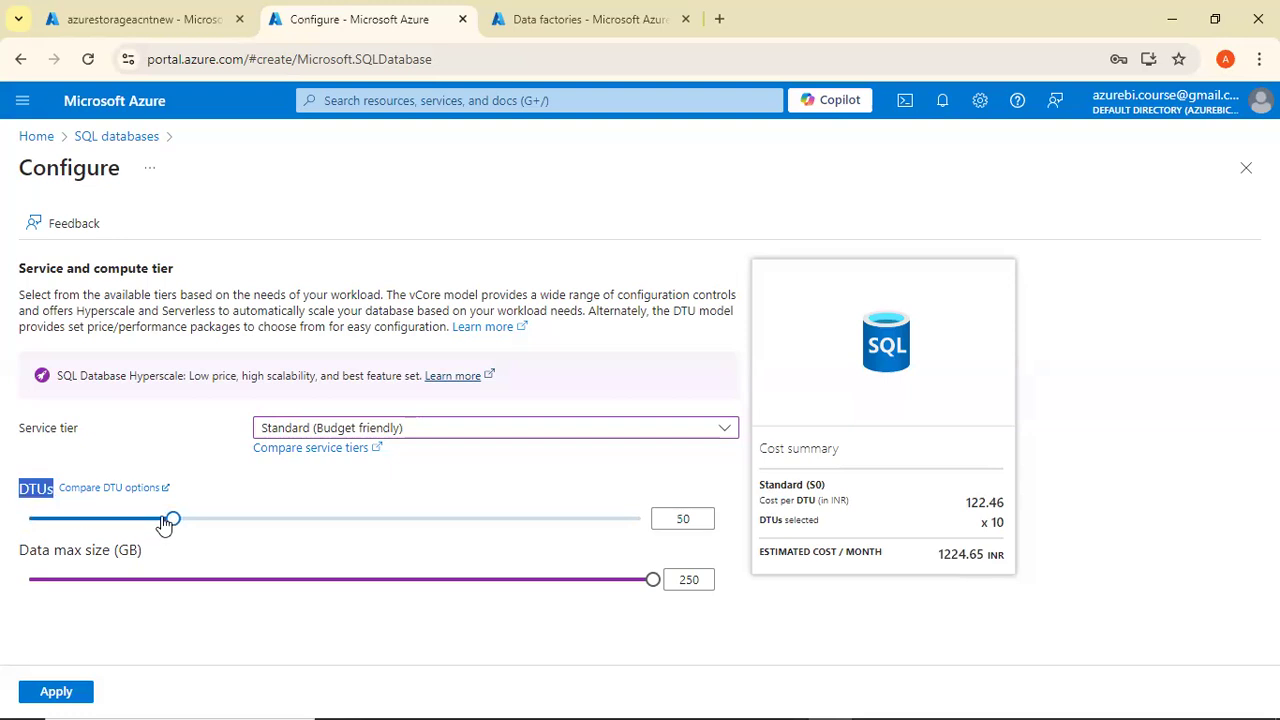
left_click(937, 560)
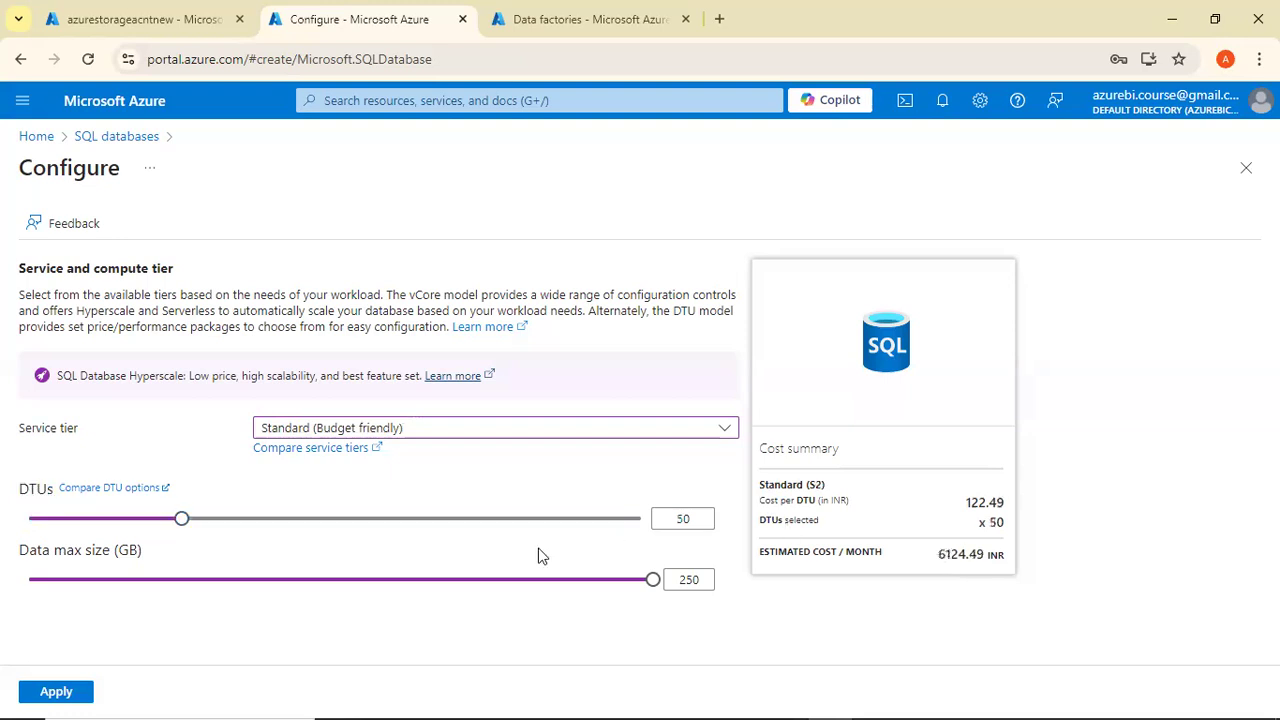
left_click(441, 521)
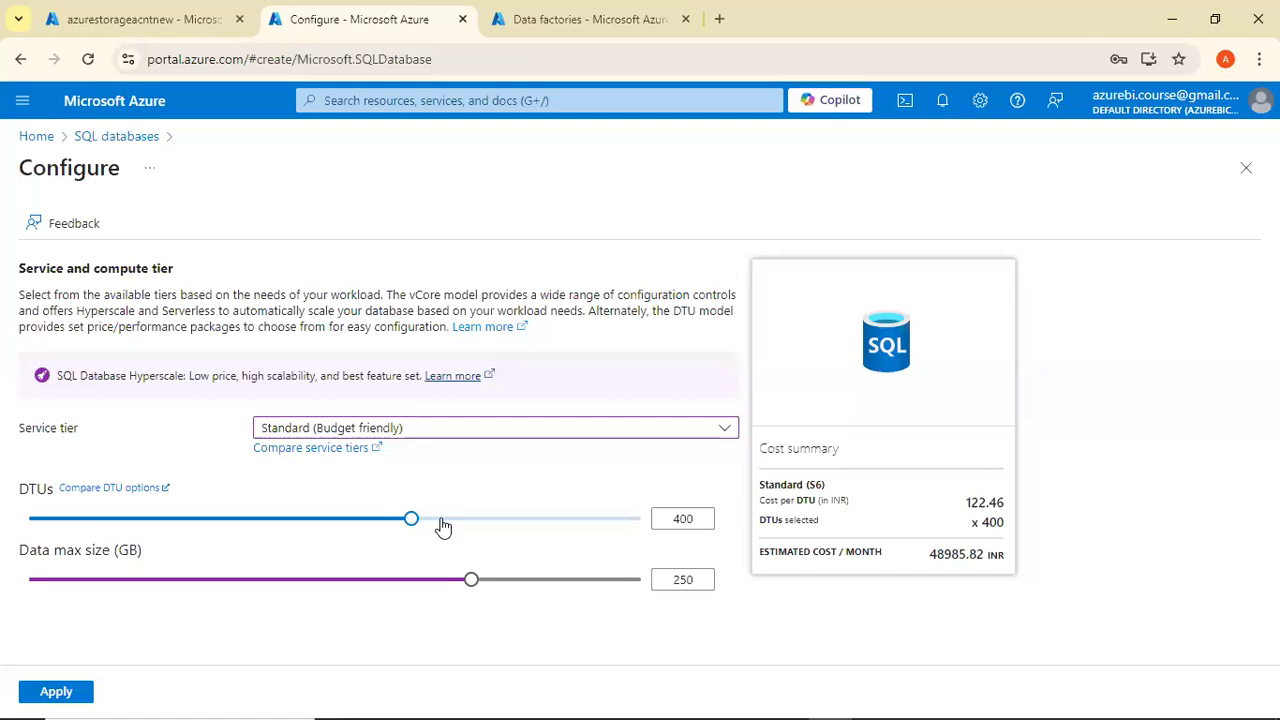
Set the service tier to Basic (For less demanding workloads) with a data max size of 1 GB and apply the configuration.
left_click(479, 432)
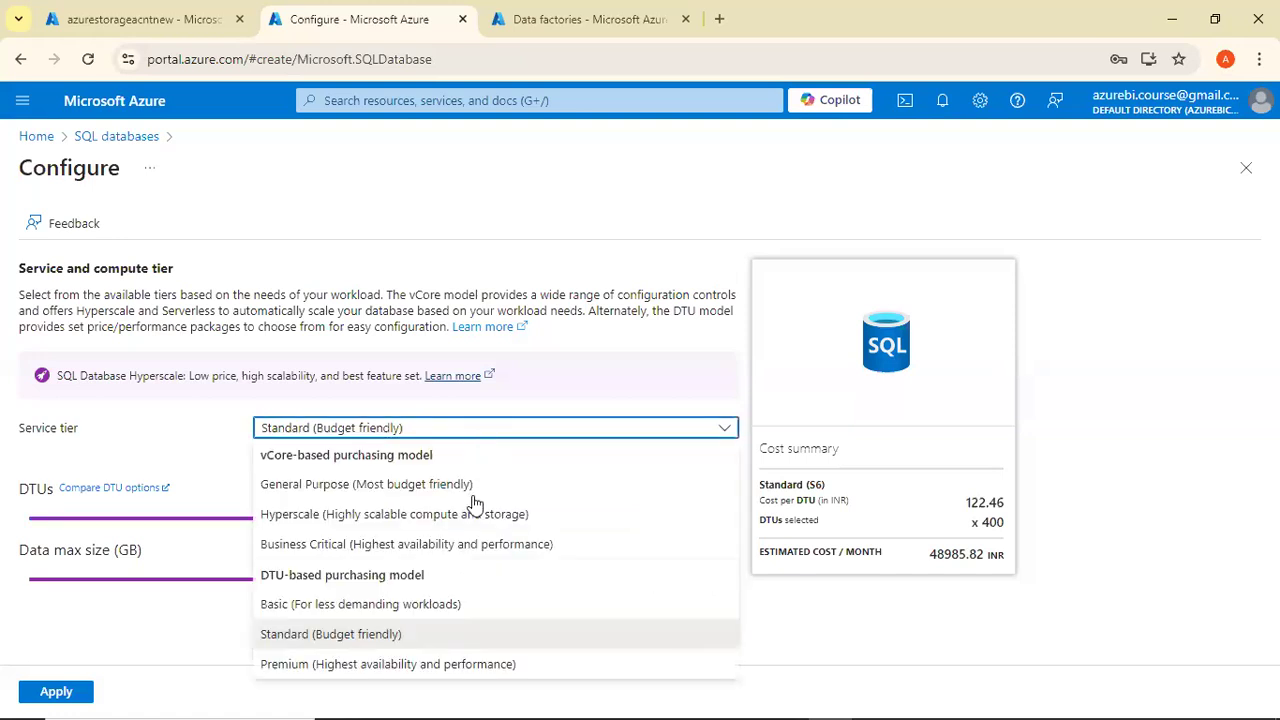
left_click(468, 606)
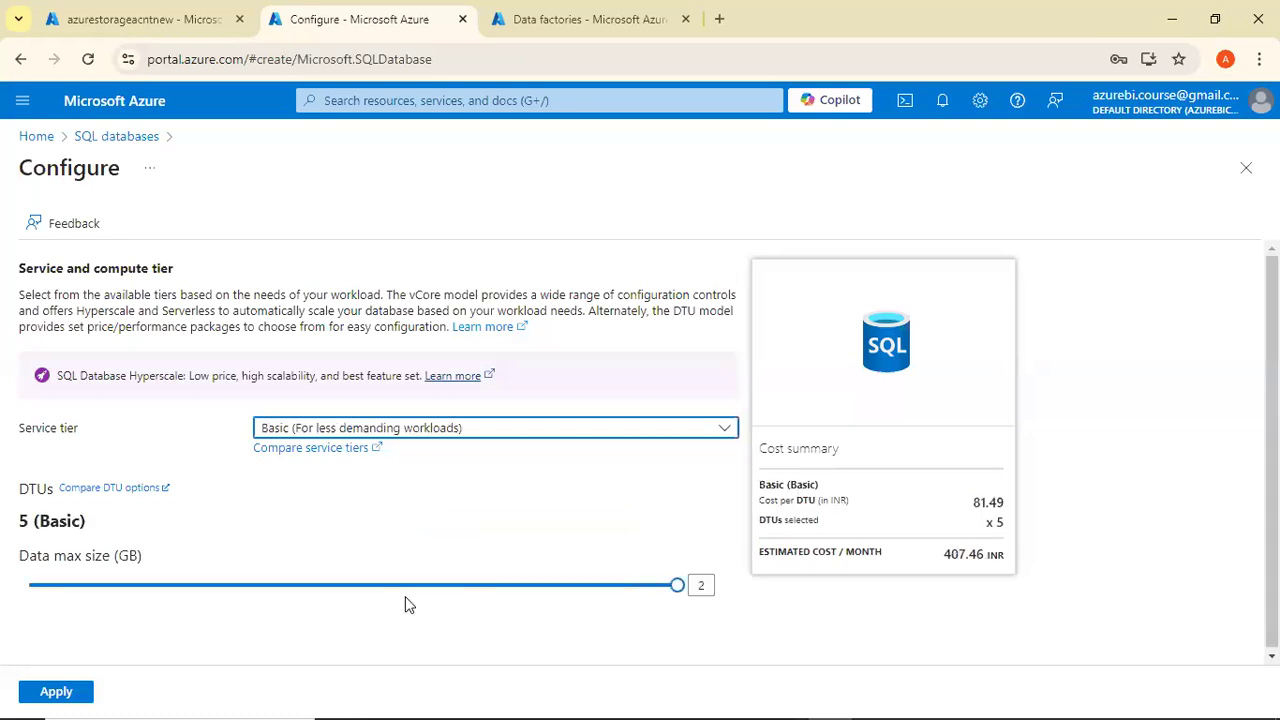
left_click(447, 590)
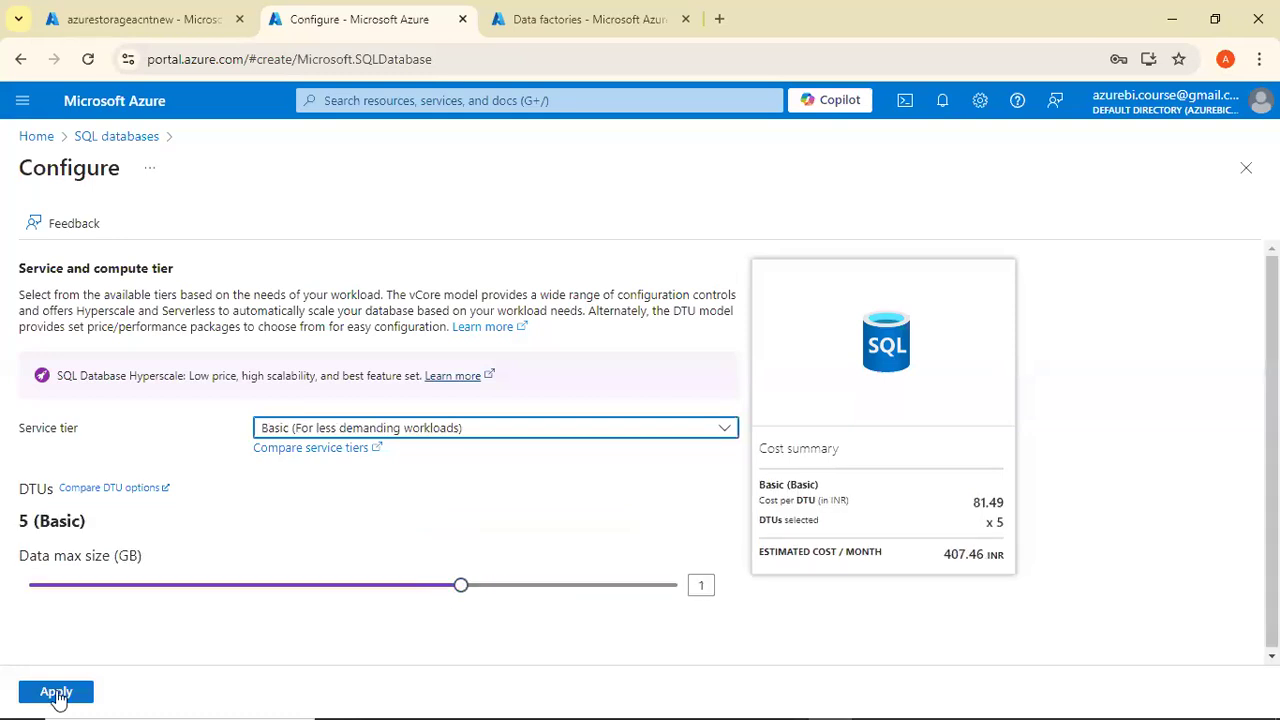
left_click(55, 692)
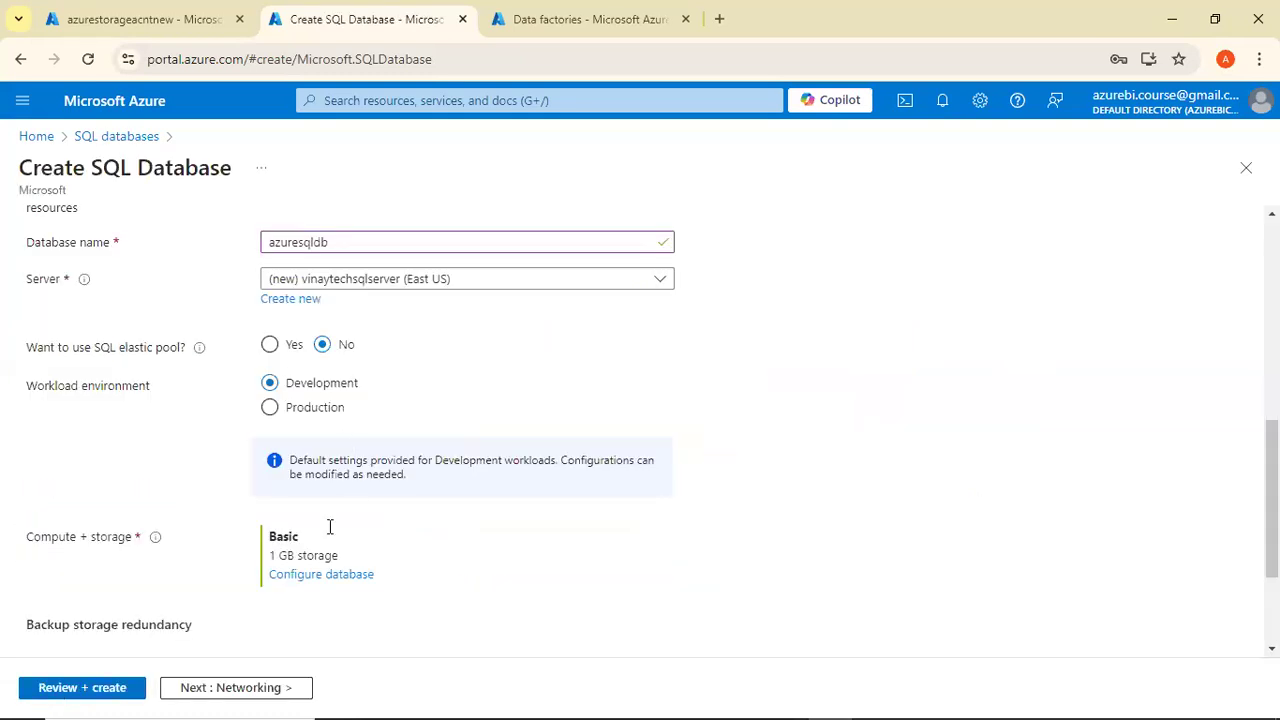
Review the SQL database's backup redundancy and estimated monthly cost, and create the database.
scroll(325, 500, "down", 2)
left_click_drag(314, 546, 470, 537)
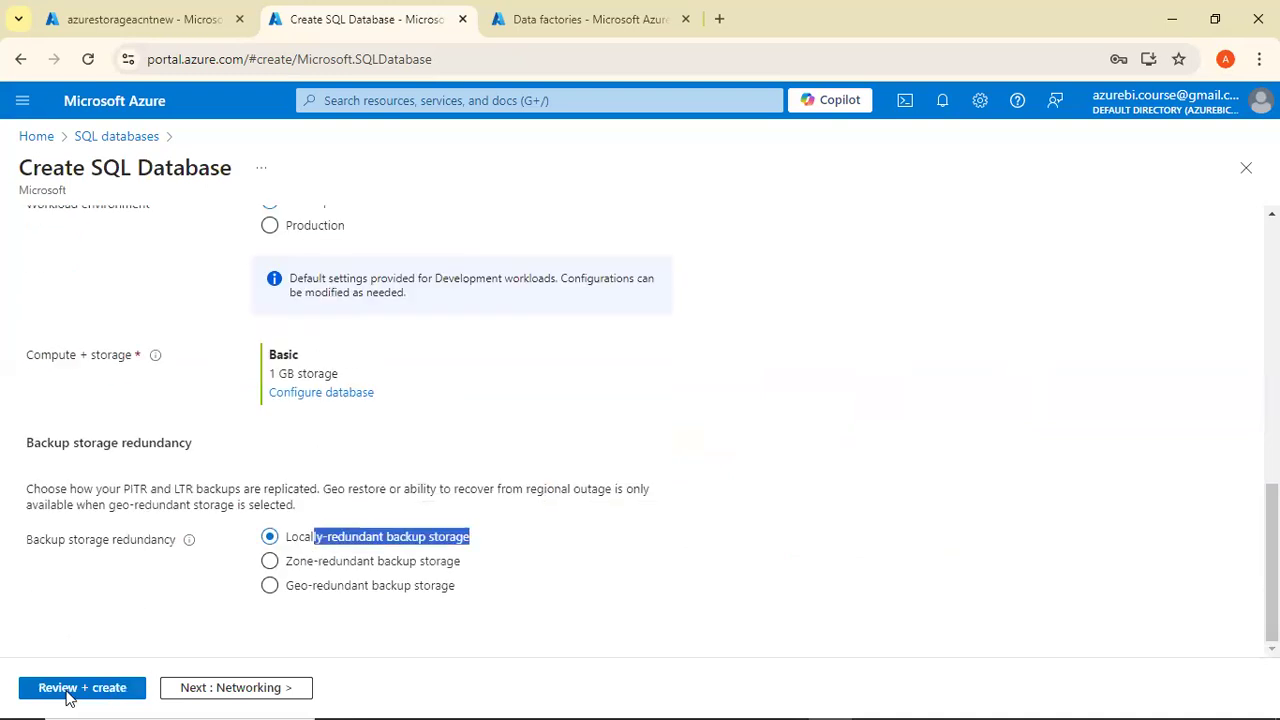
left_click(36, 688)
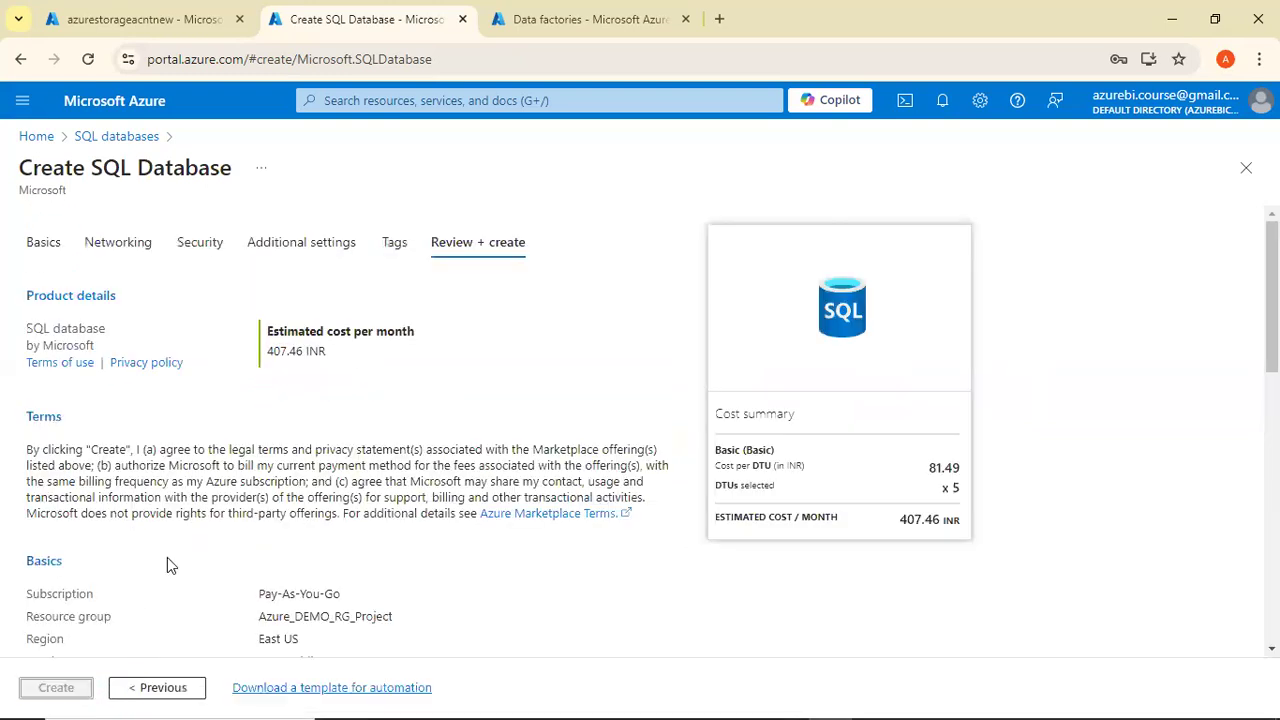
left_click_drag(268, 351, 334, 354)
left_click(362, 383)
left_click_drag(265, 333, 239, 347)
left_click(346, 354)
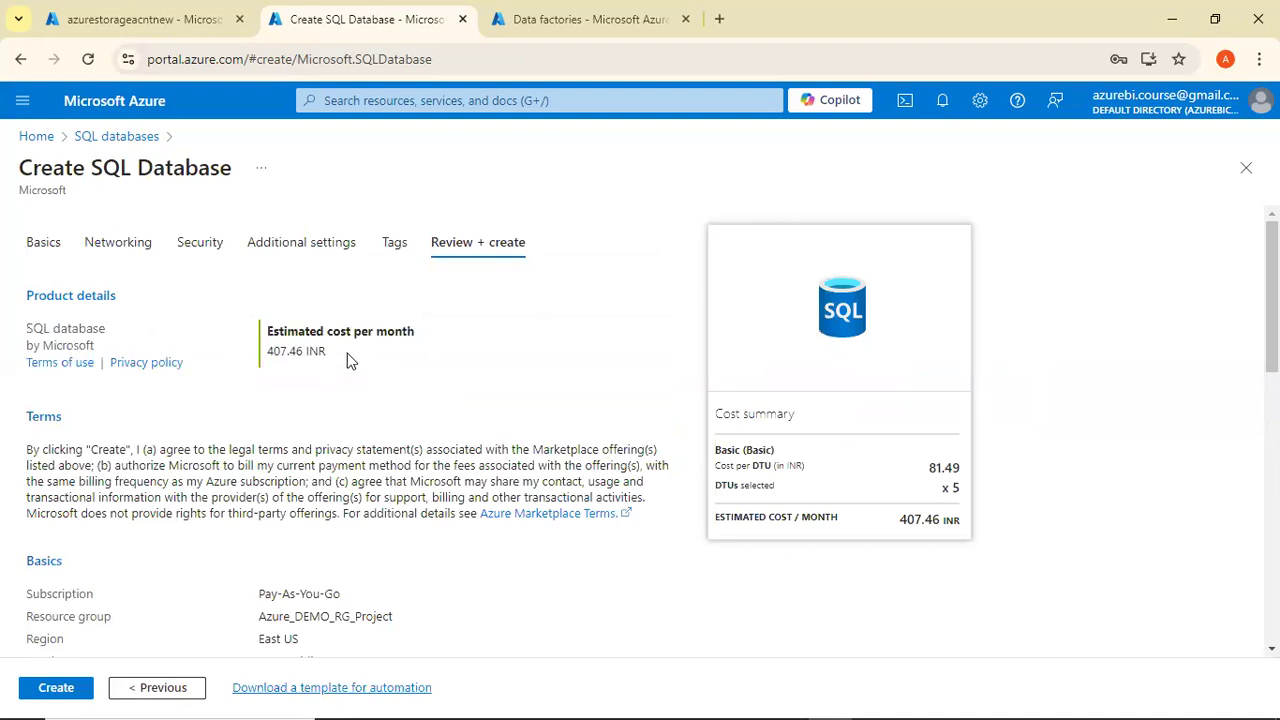
left_click(55, 690)
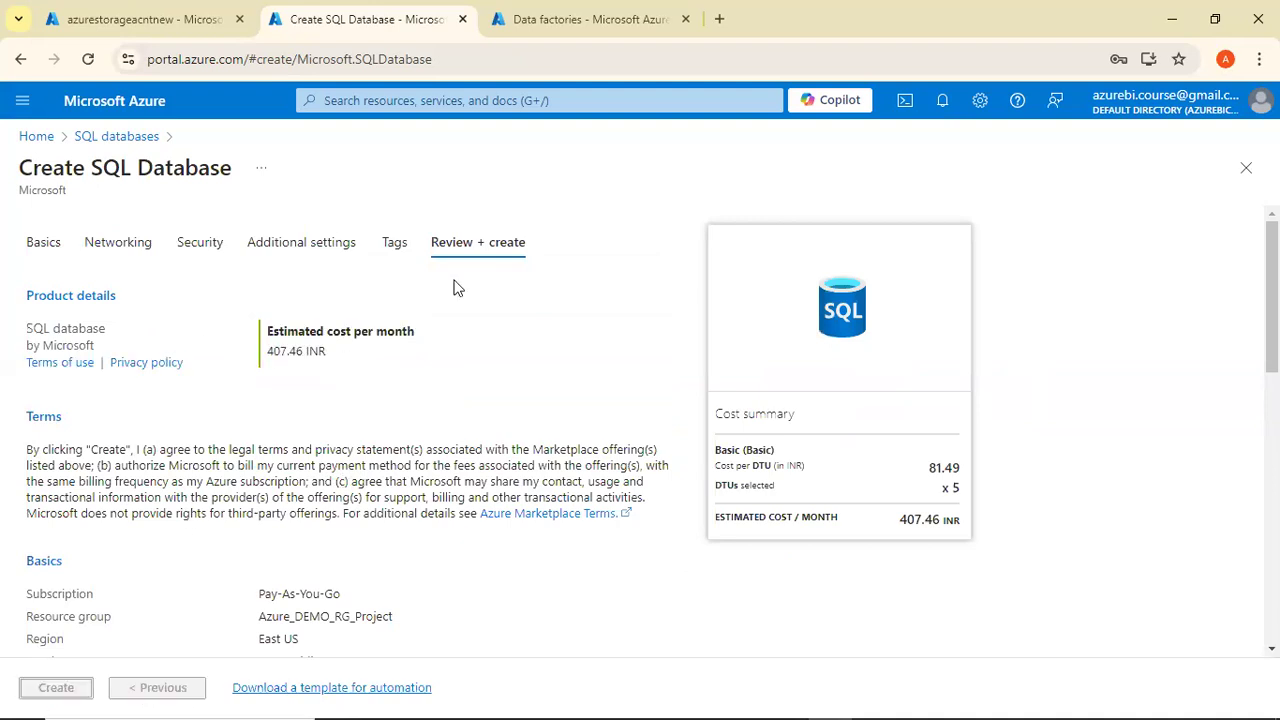
Create a data factory named testadfnew1212 in the resource group Azure_DEMO_RG_Project.
left_click(512, 24)
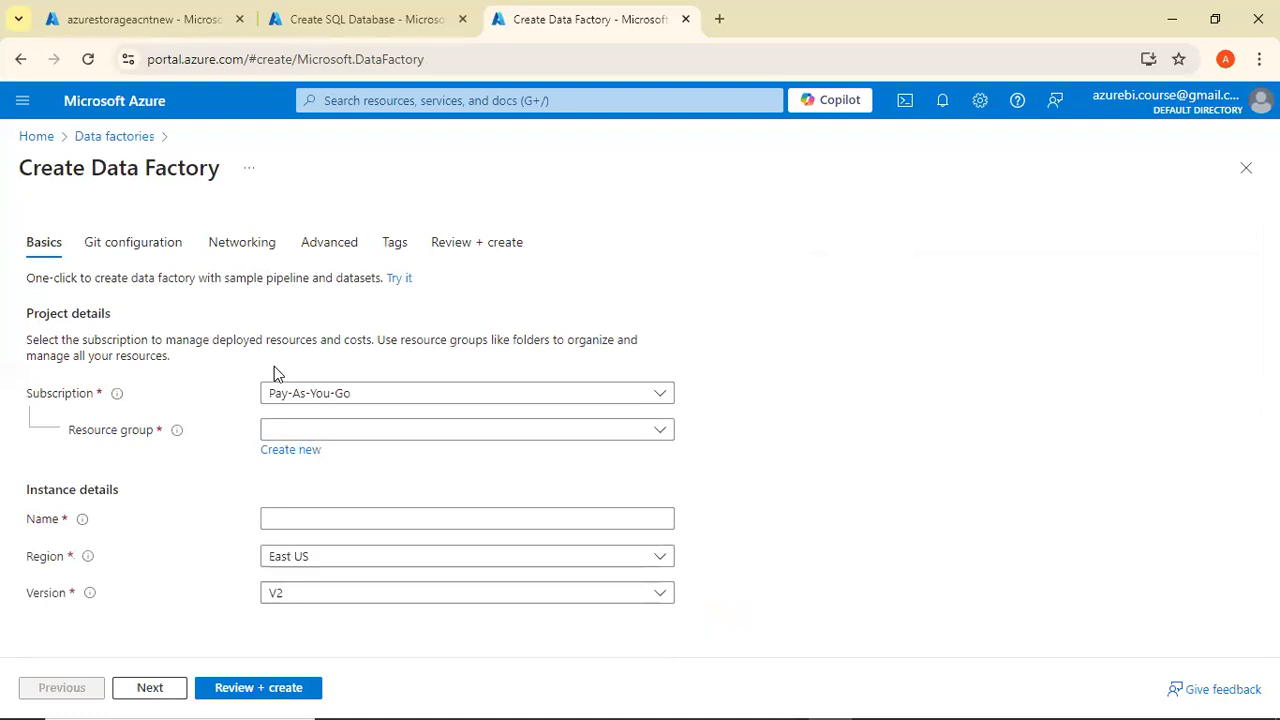
left_click(307, 432)
left_click(309, 496)
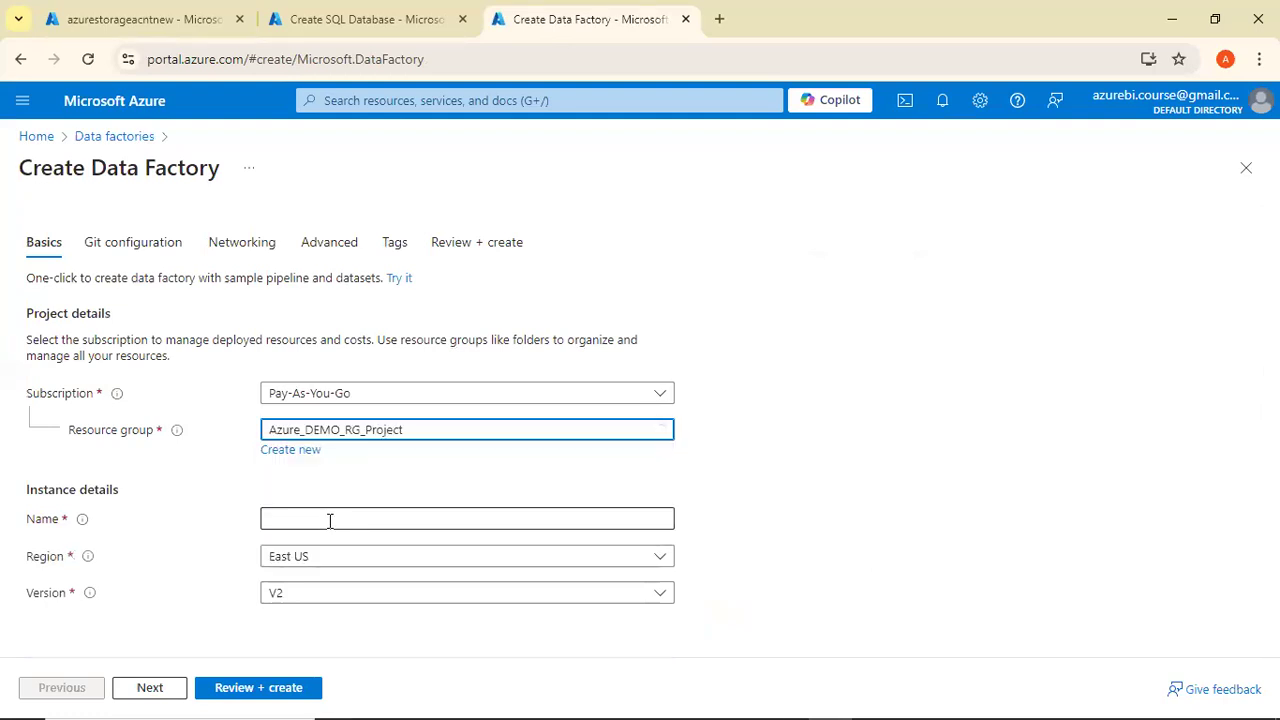
left_click(329, 520)
type("testa")
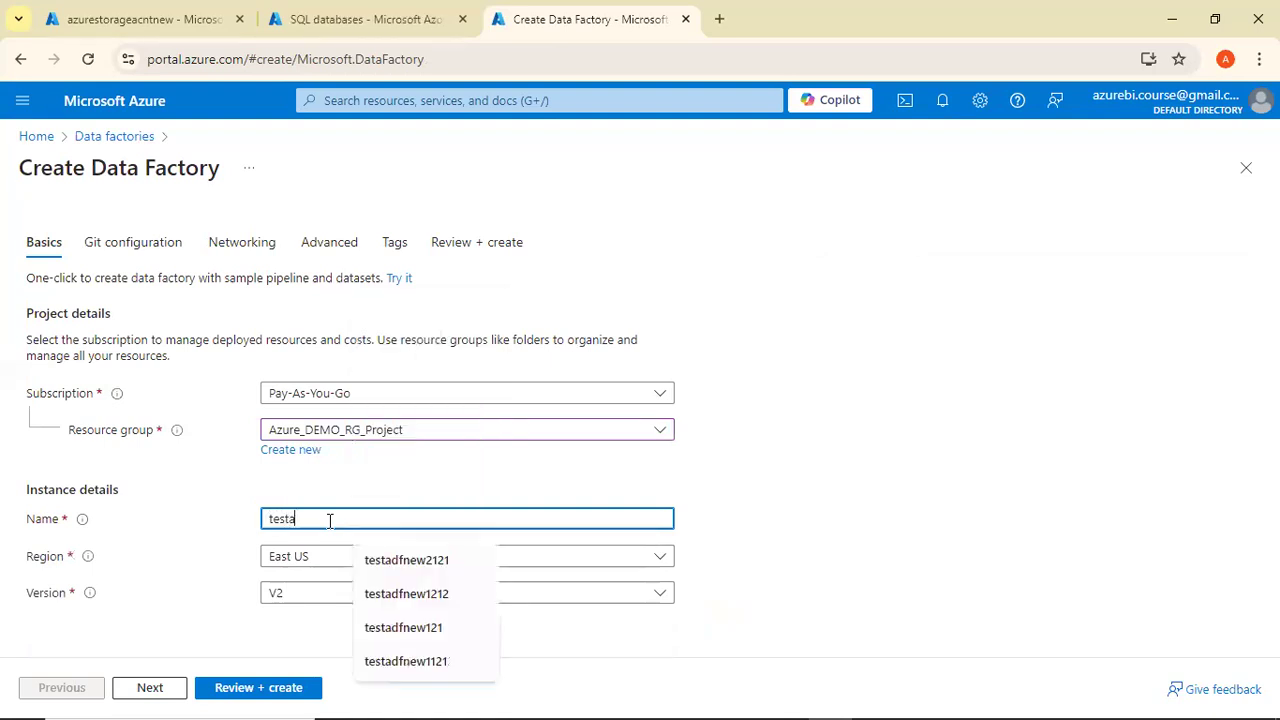
type("dfnew1212")
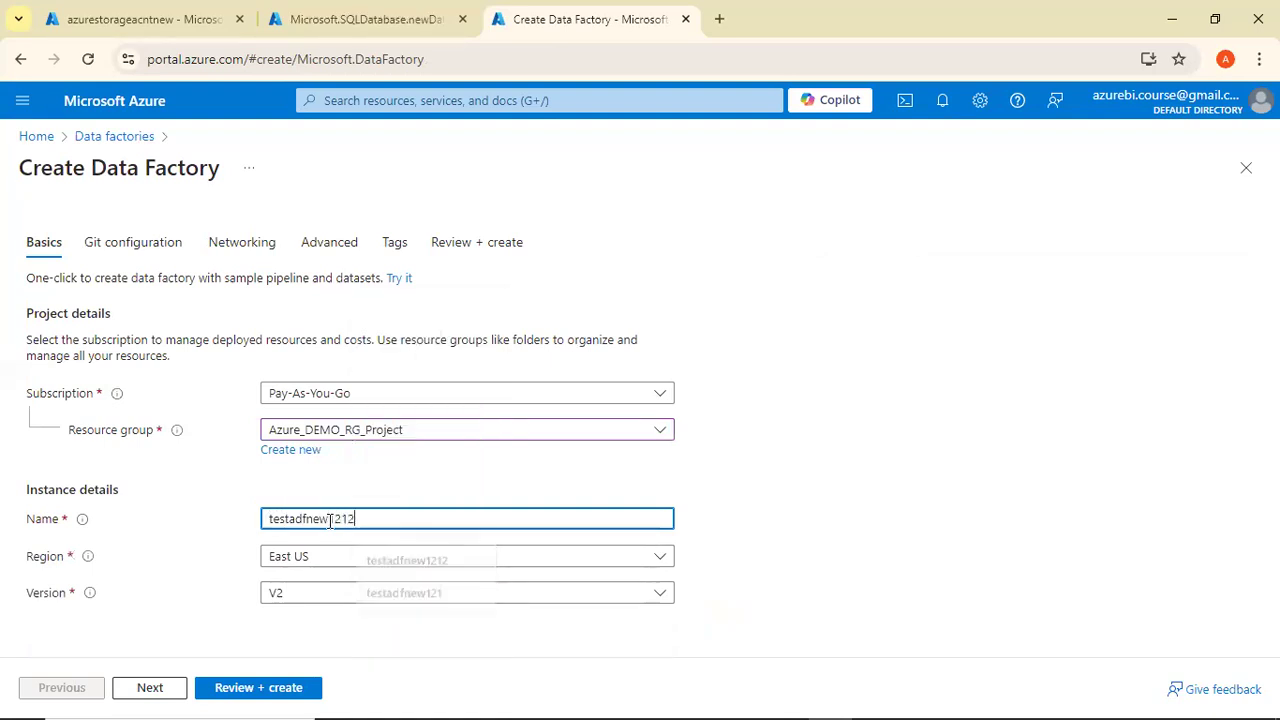
left_click(264, 688)
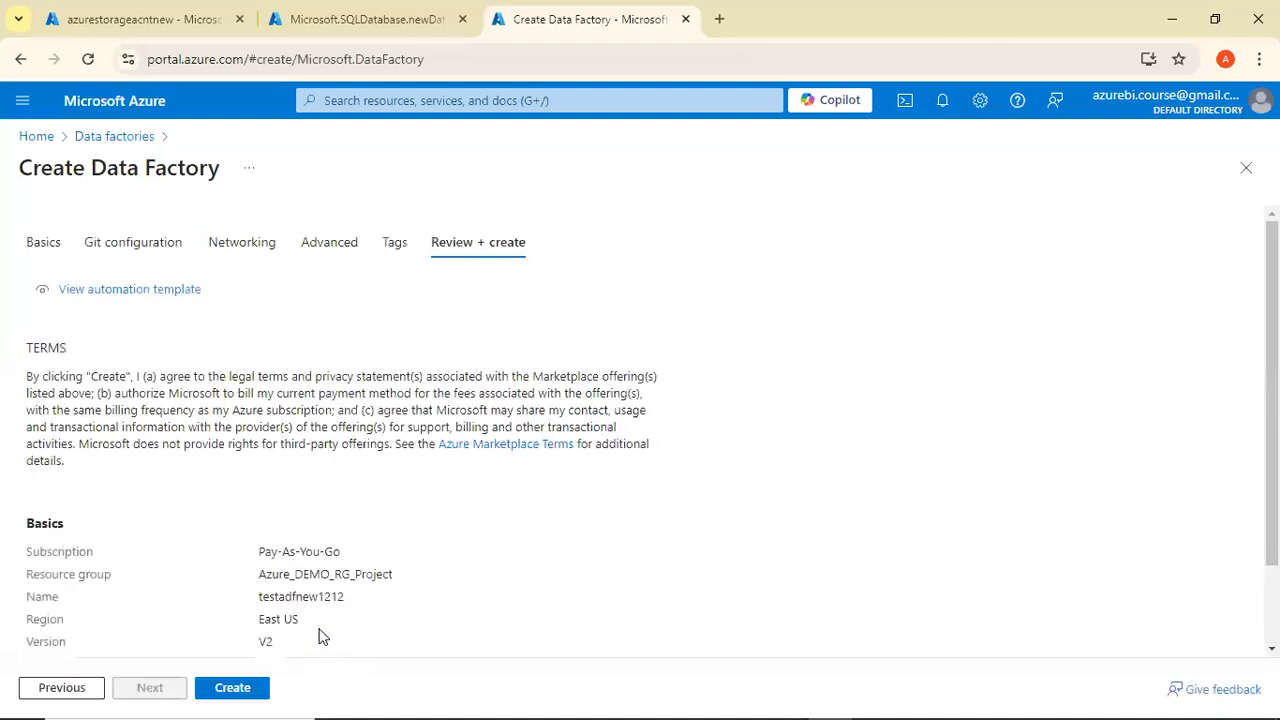
left_click(243, 689)
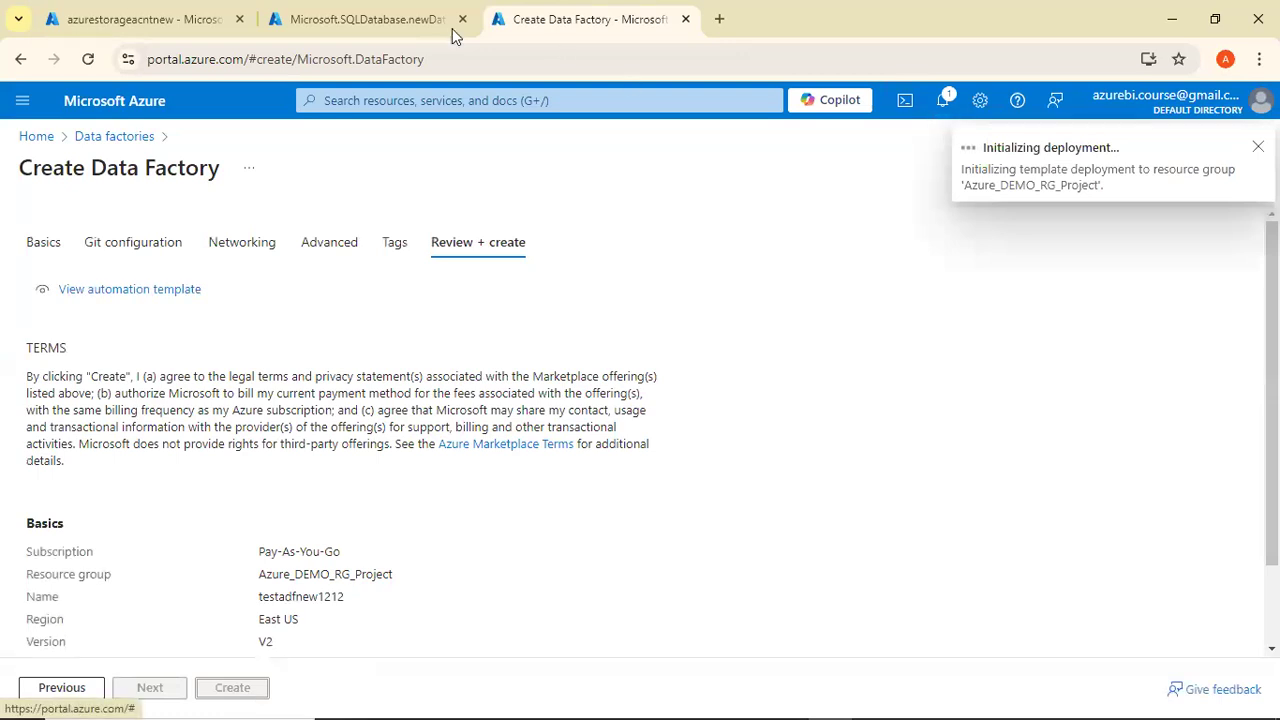
Upload Datalogsnew_ALL_NEW.csv from the Pratice_Data folder to the datalogs container of the azurestorageacntnew storage account.
left_click(410, 28)
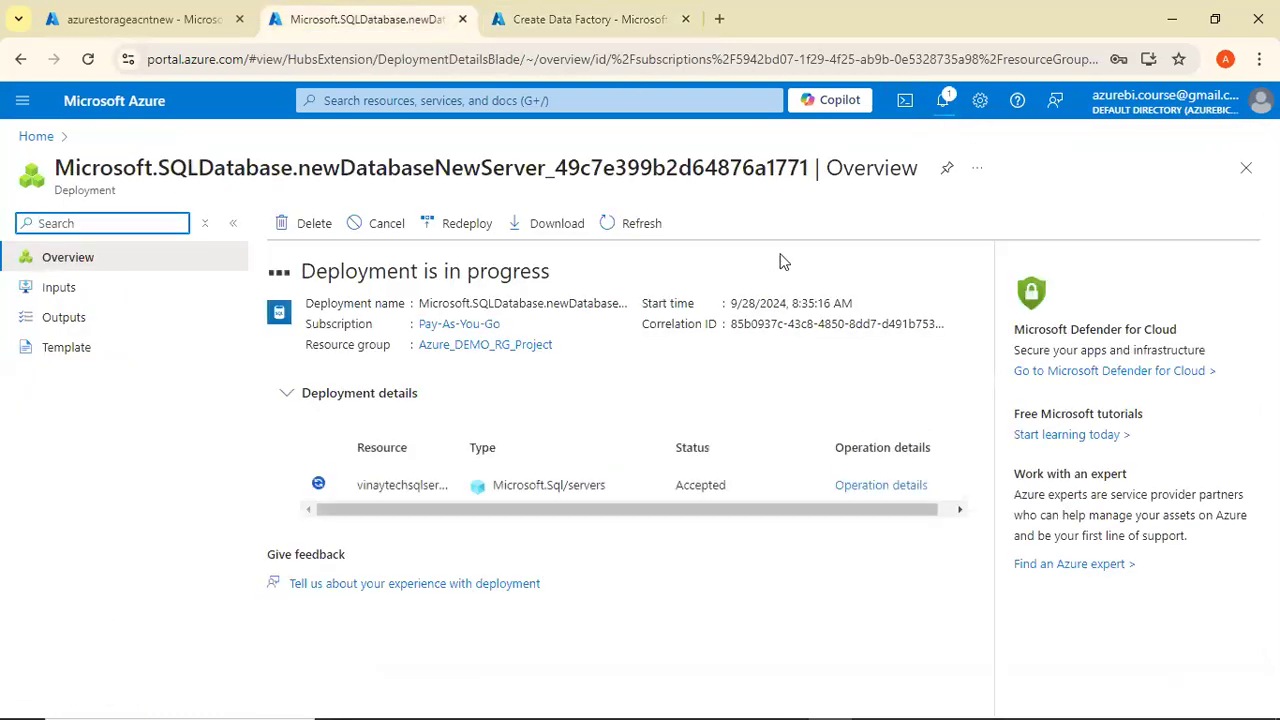
left_click(125, 25)
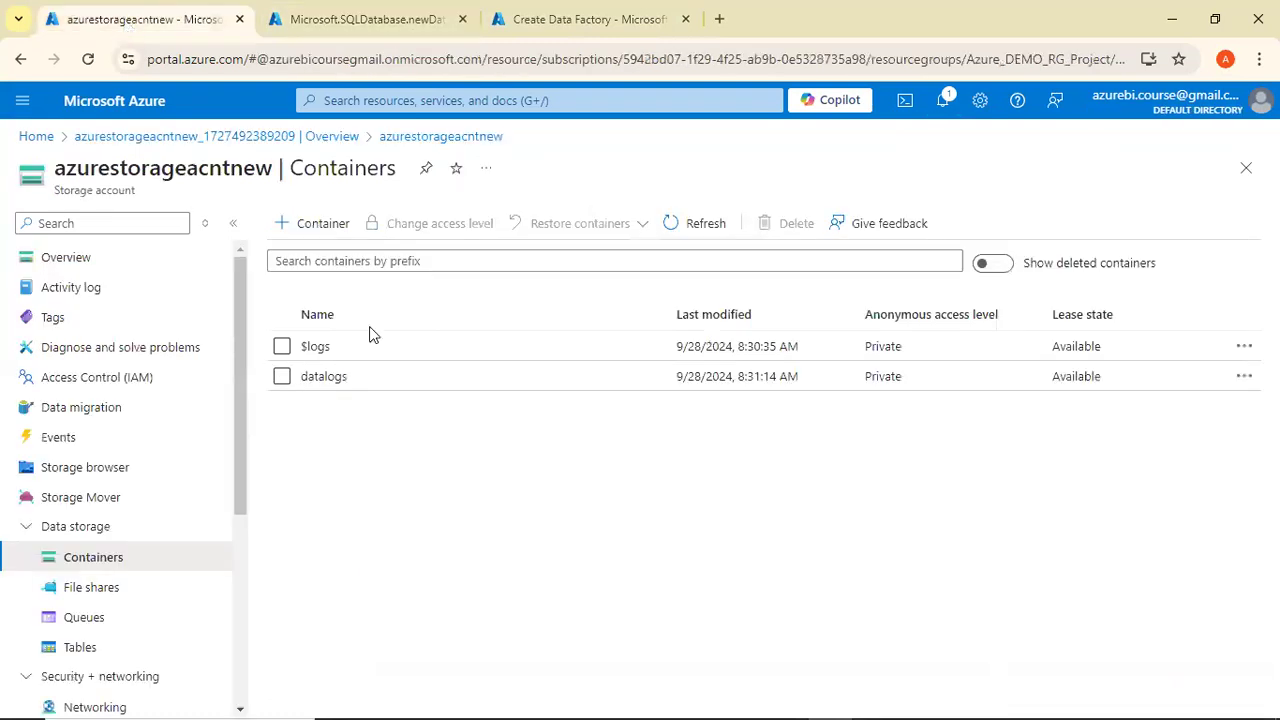
left_click(338, 380)
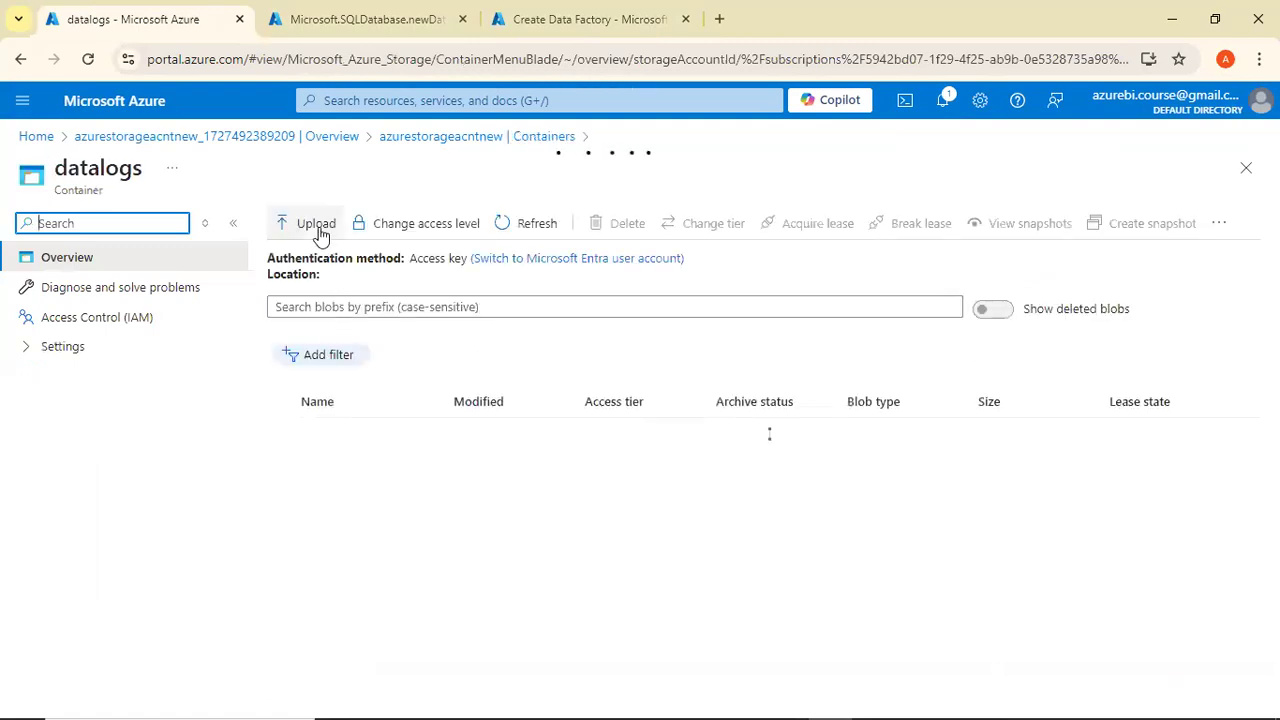
left_click(317, 229)
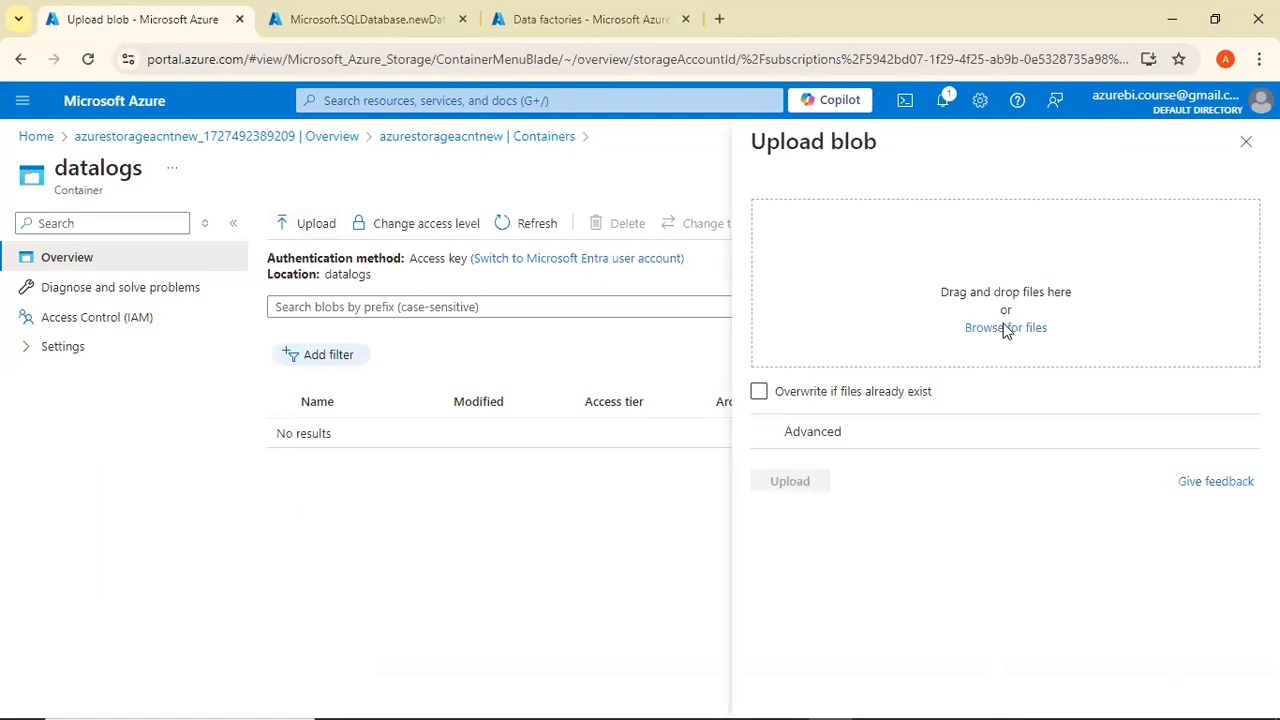
left_click(1006, 325)
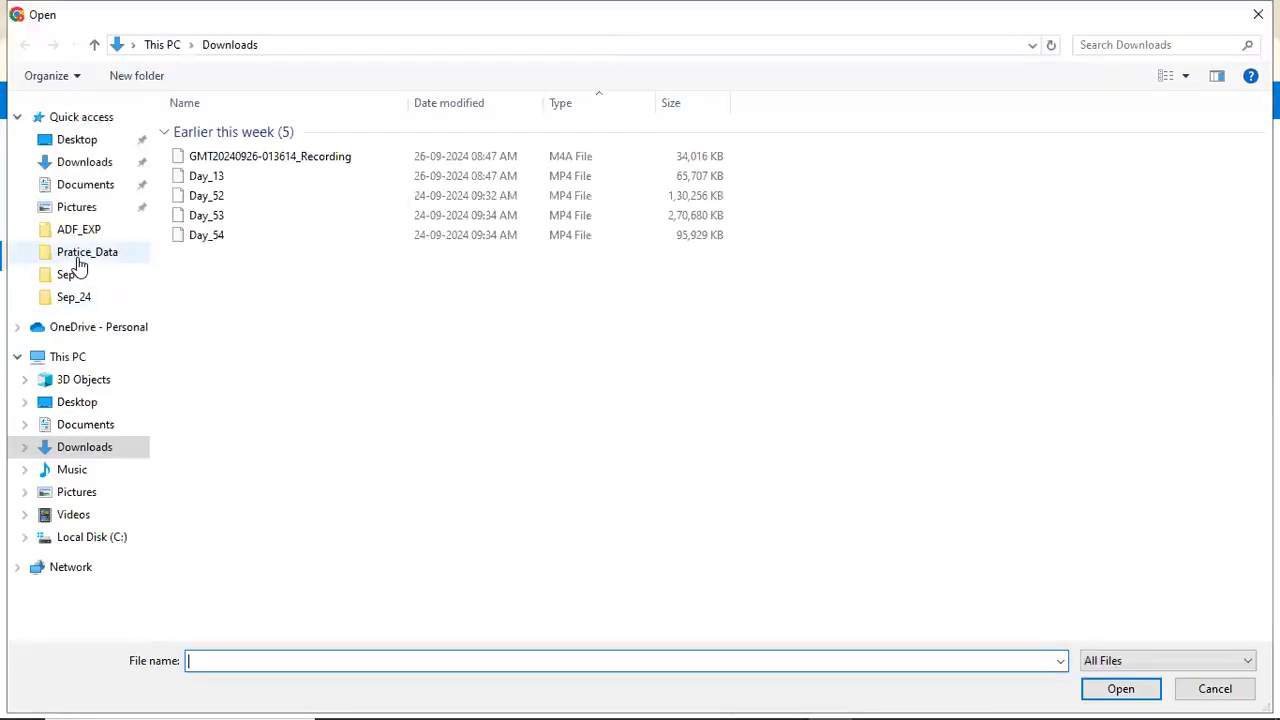
left_click(79, 257)
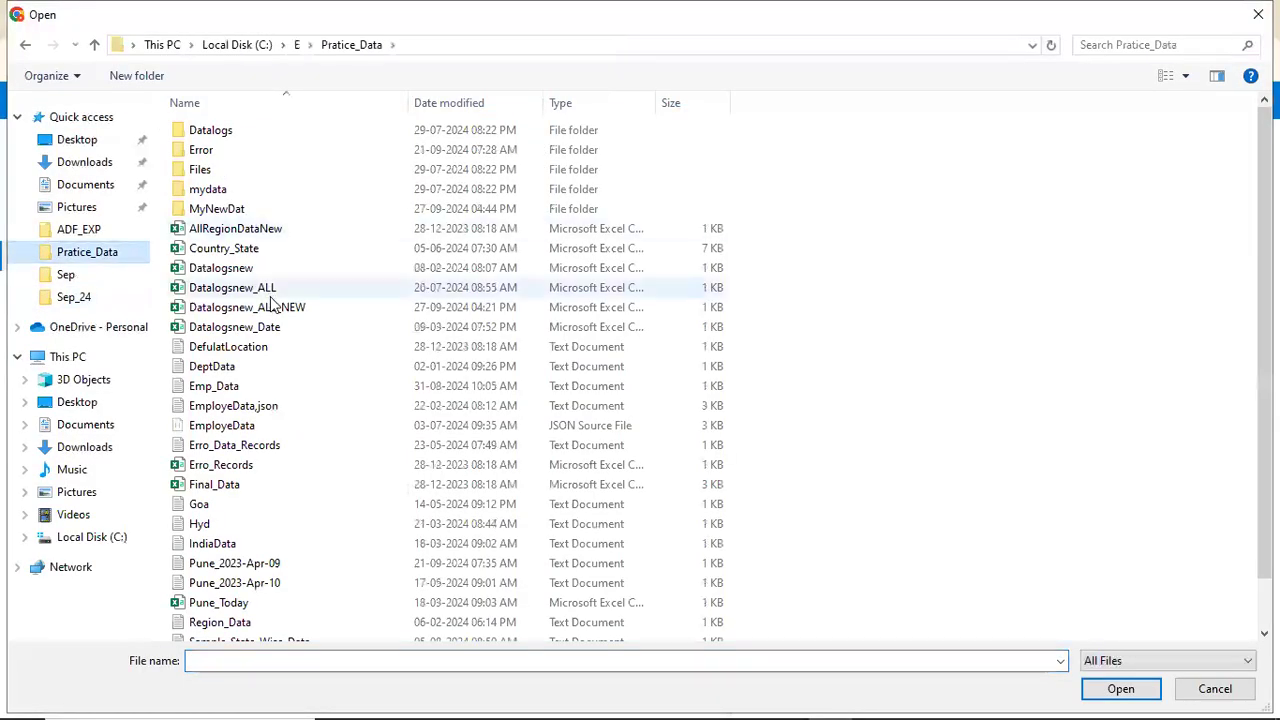
left_click(275, 312)
double_click(273, 309)
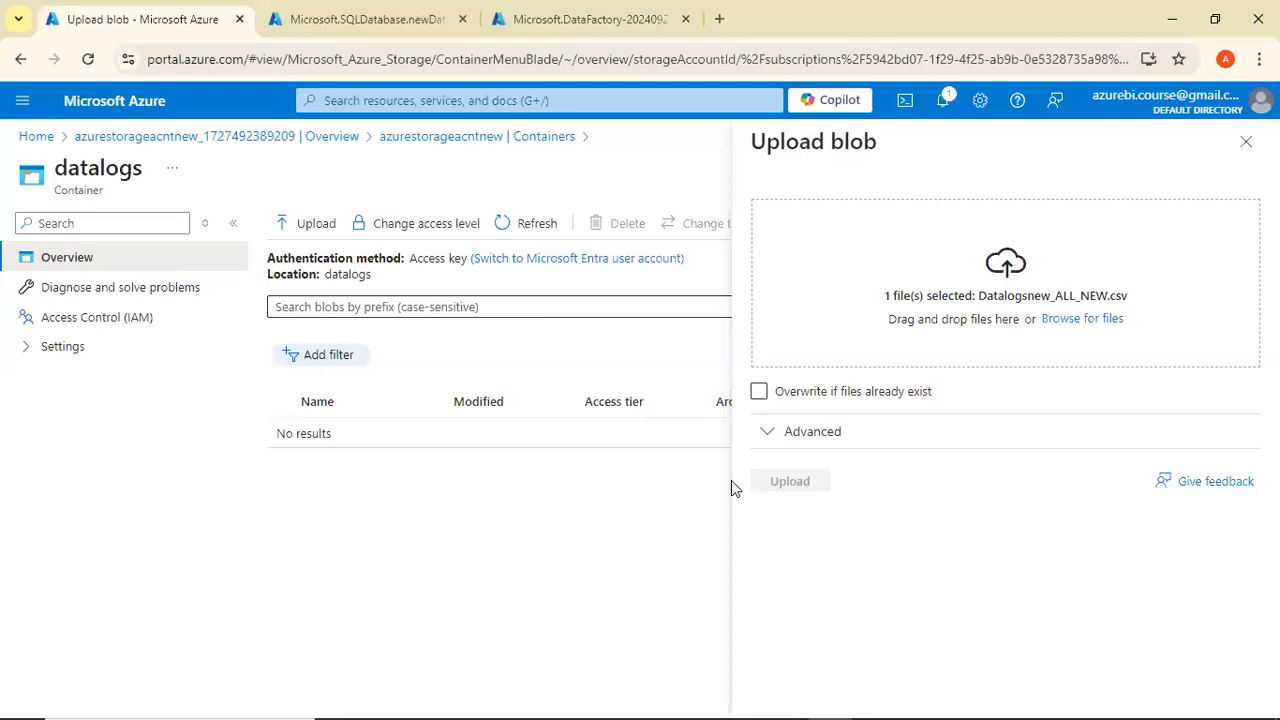
left_click(784, 488)
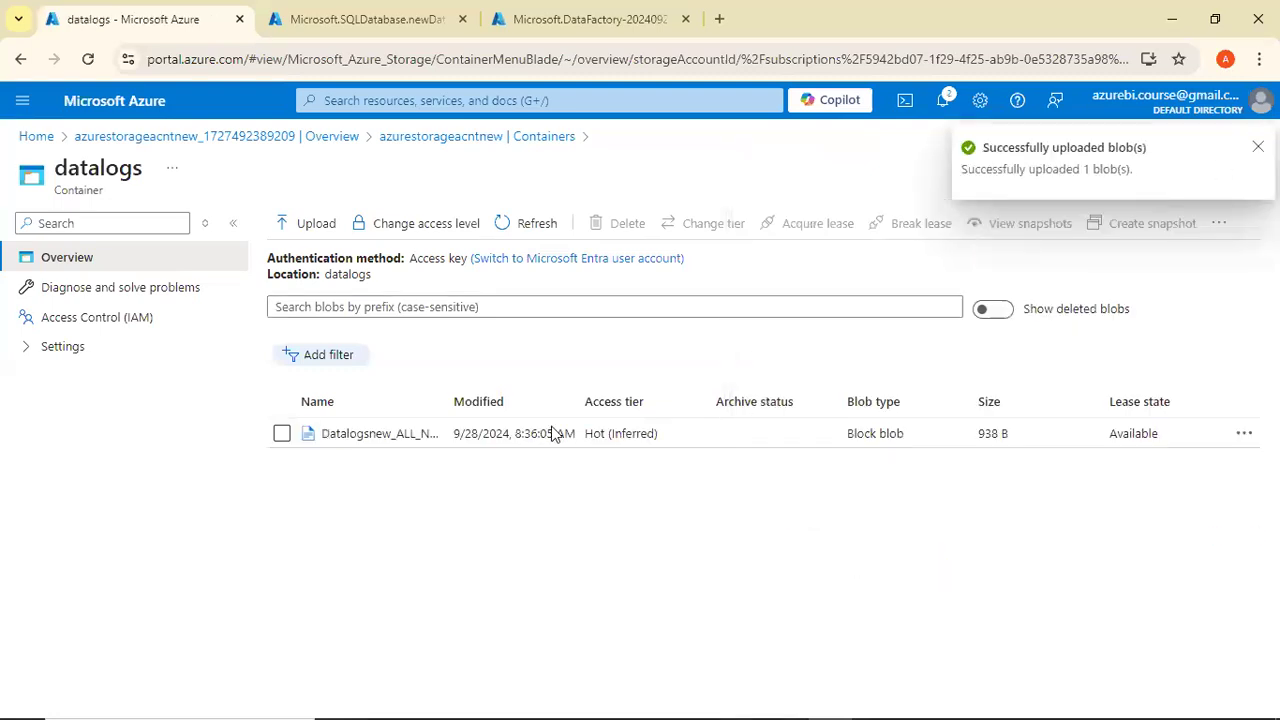
Preview the rows of the uploaded Datalogsnew_ALL_NEW.csv blob as a table, then return to the datalogs container.
right_click(358, 450)
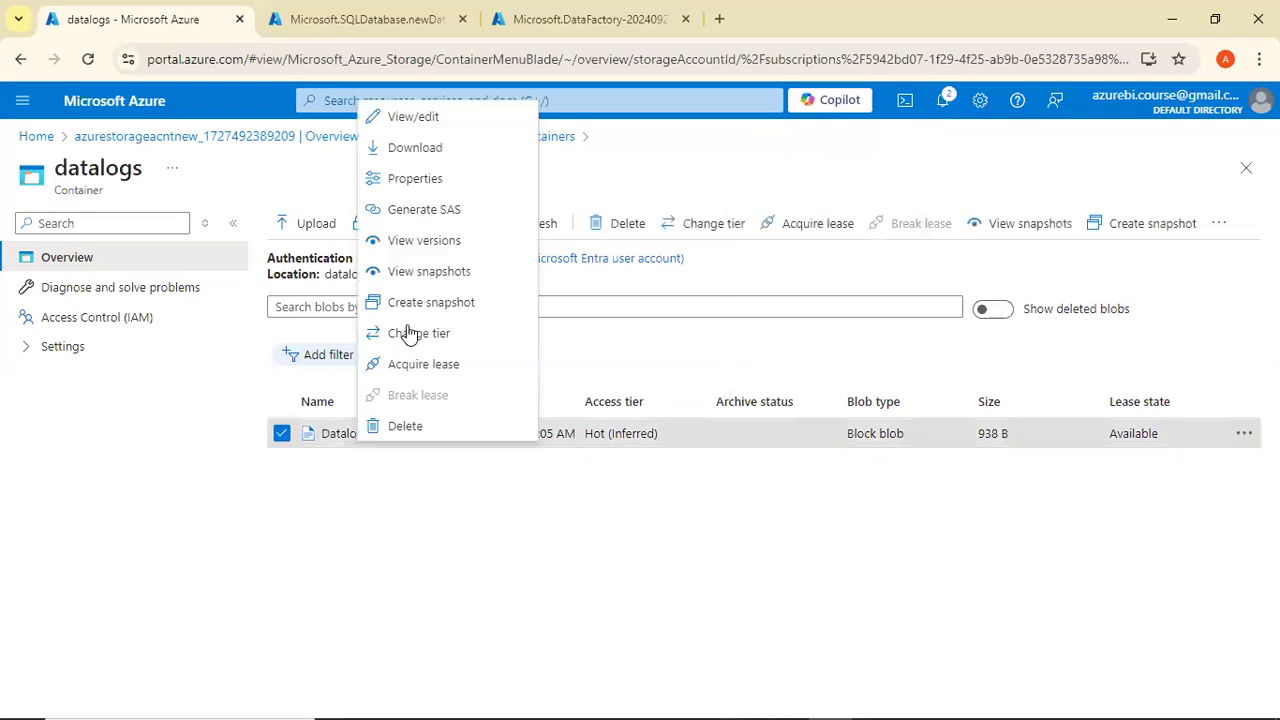
left_click(413, 117)
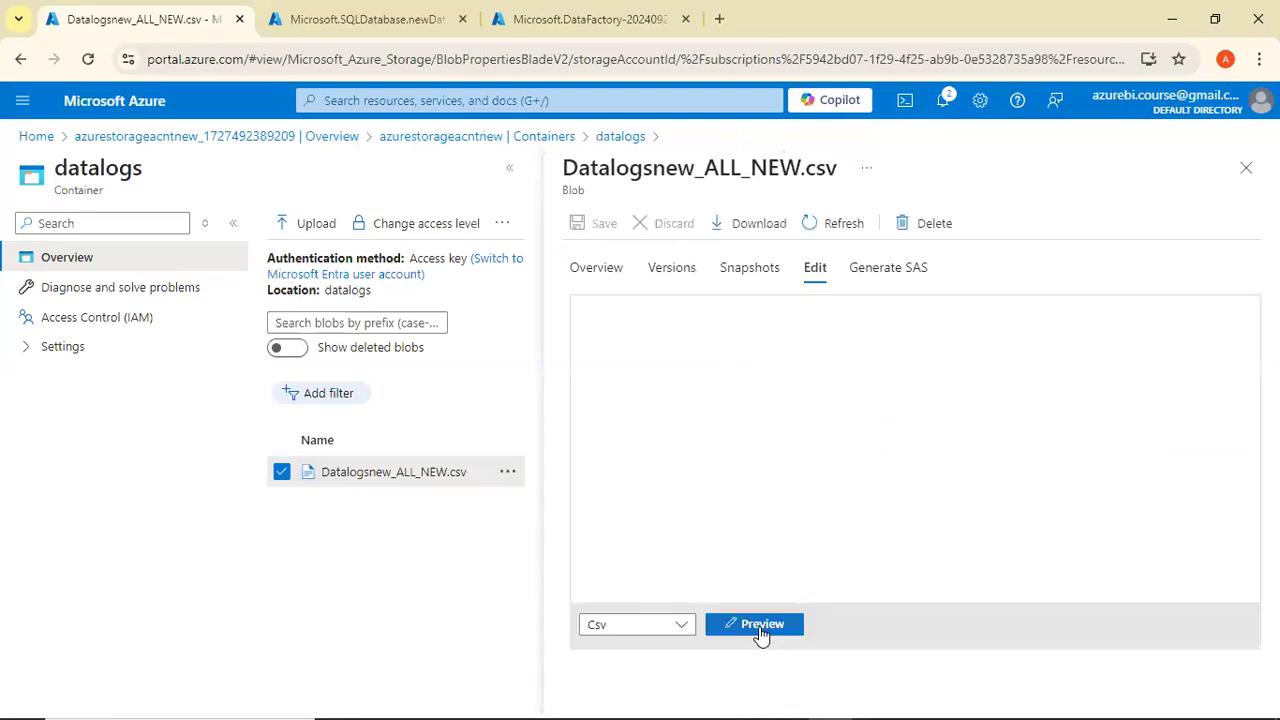
left_click(761, 630)
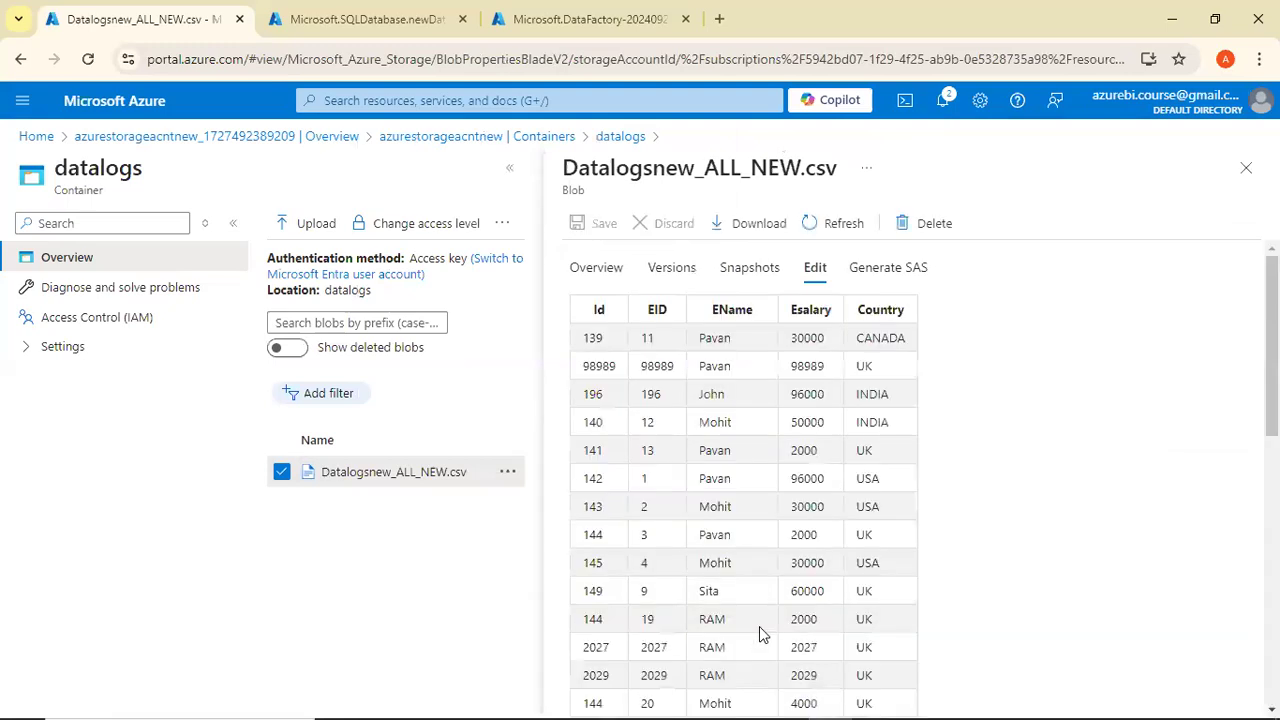
scroll(771, 551, "down", 1)
scroll(771, 551, "down", 5)
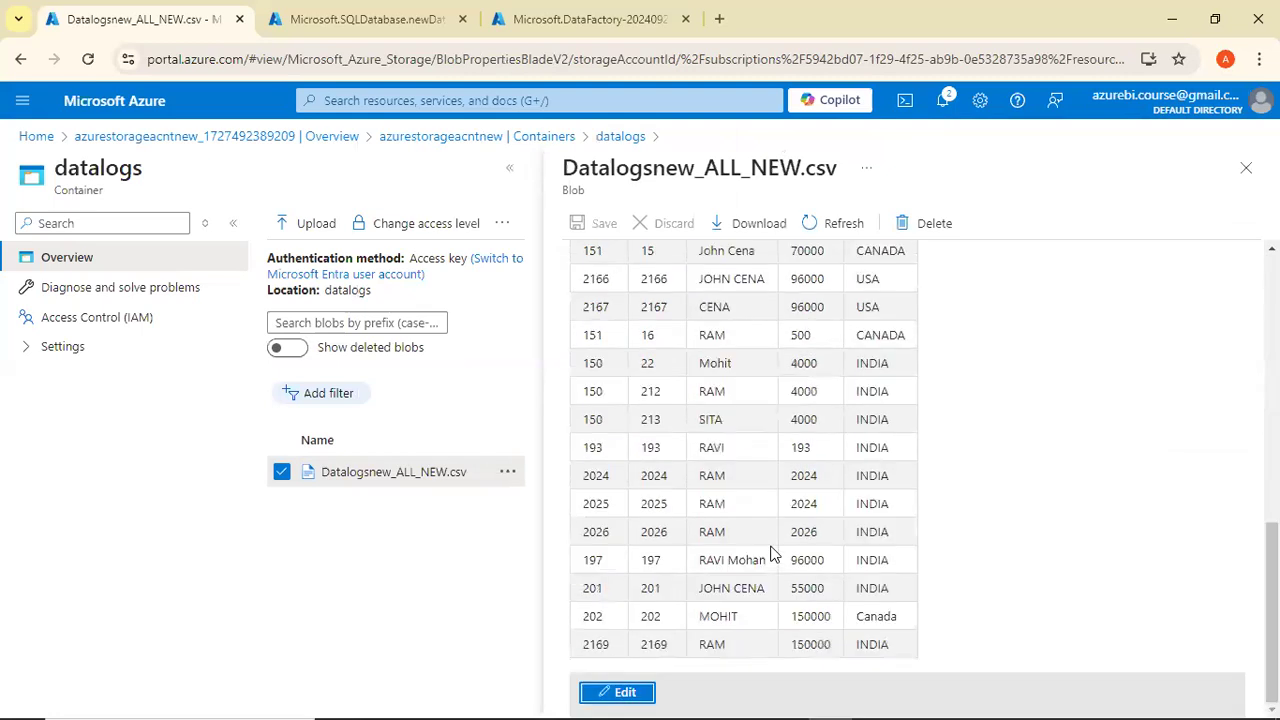
left_click(1246, 170)
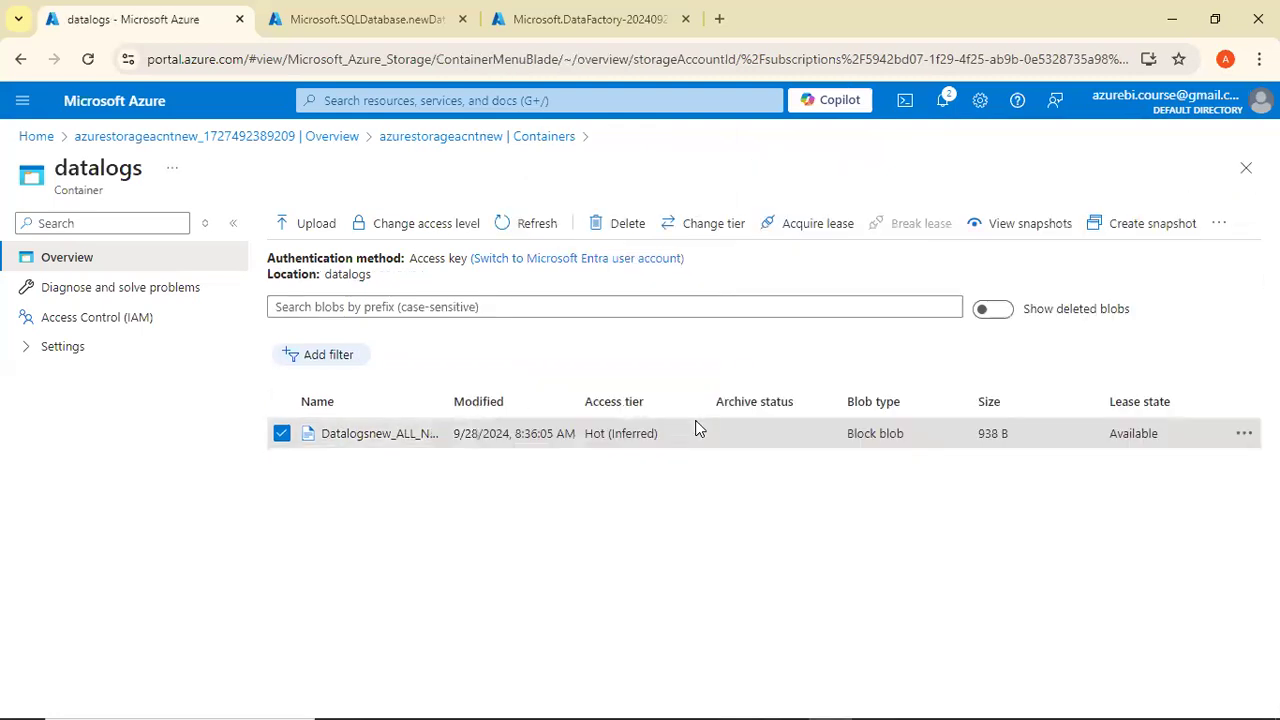
Open the deployed data factory testadfnew1212 and launch Azure Data Factory Studio in its own maximized window.
left_click(588, 19)
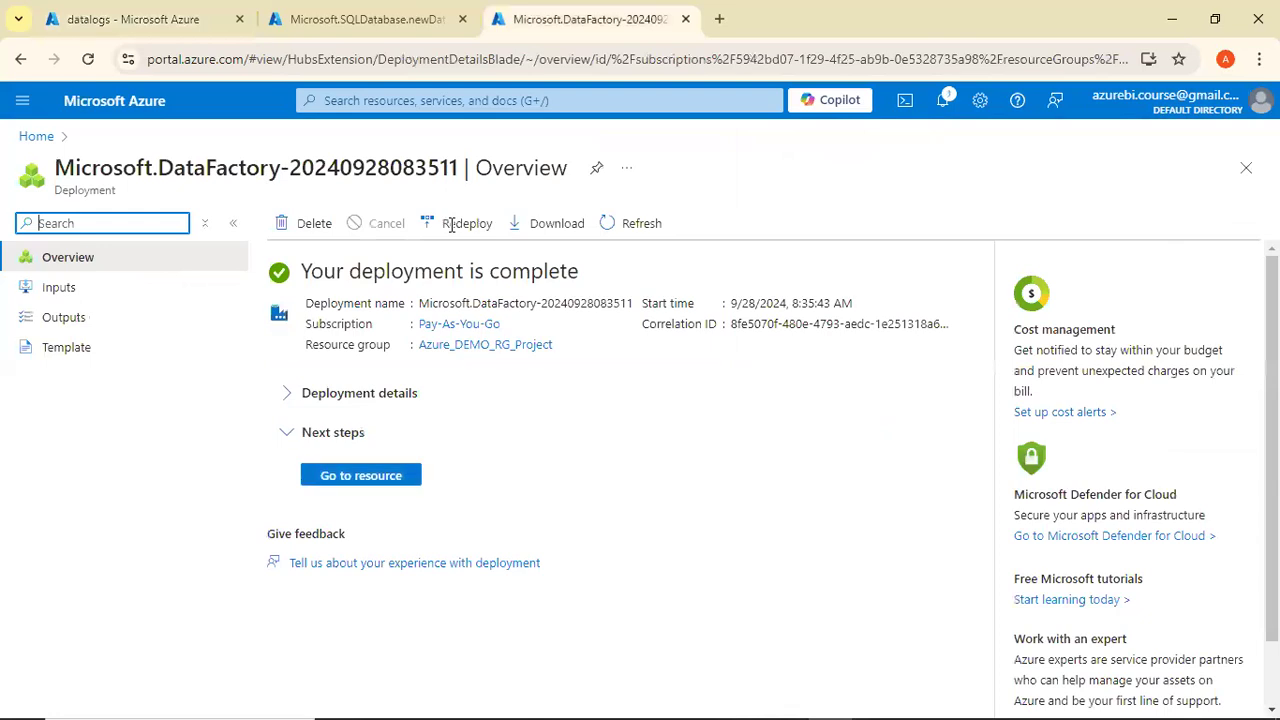
left_click(361, 476)
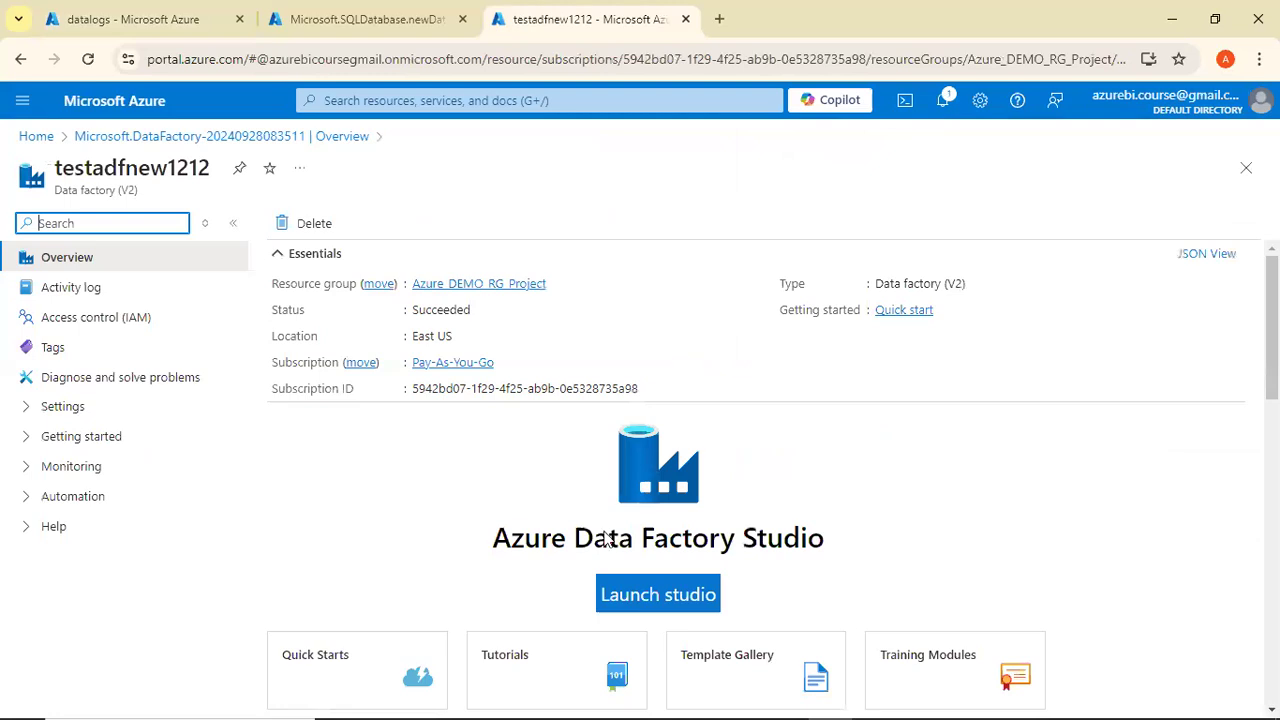
left_click(650, 592)
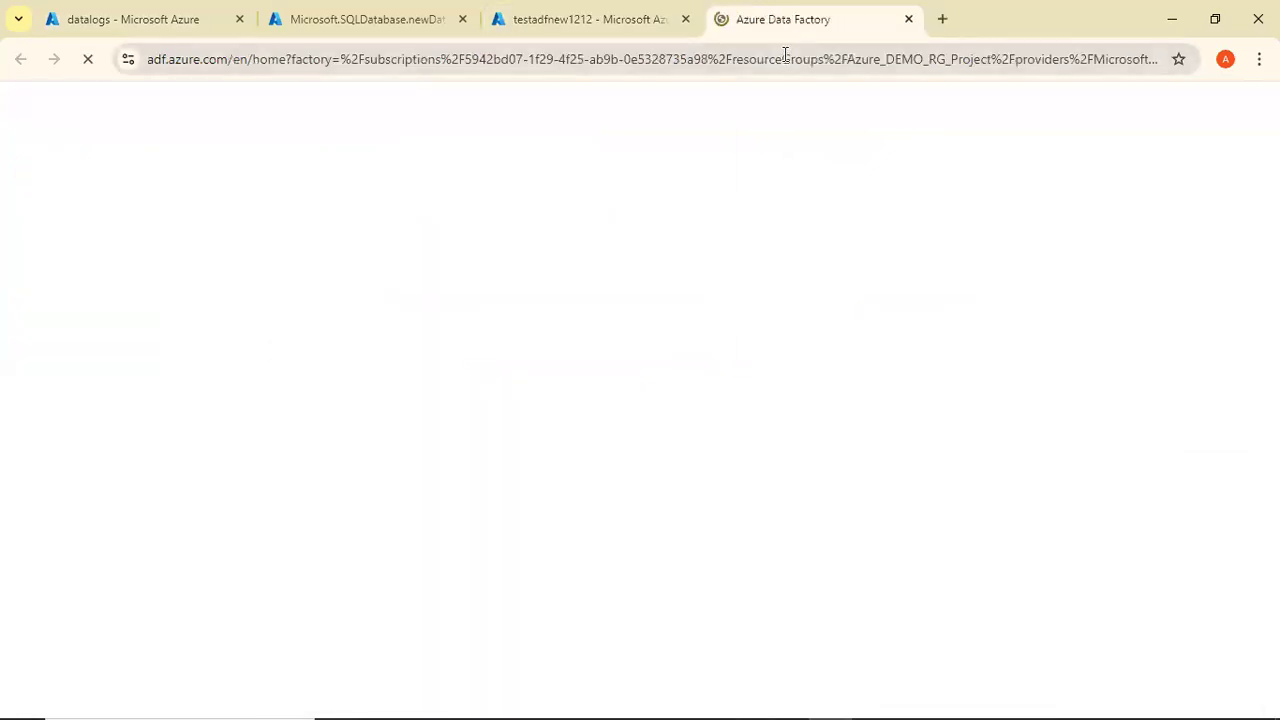
left_click_drag(857, 162, 890, 162)
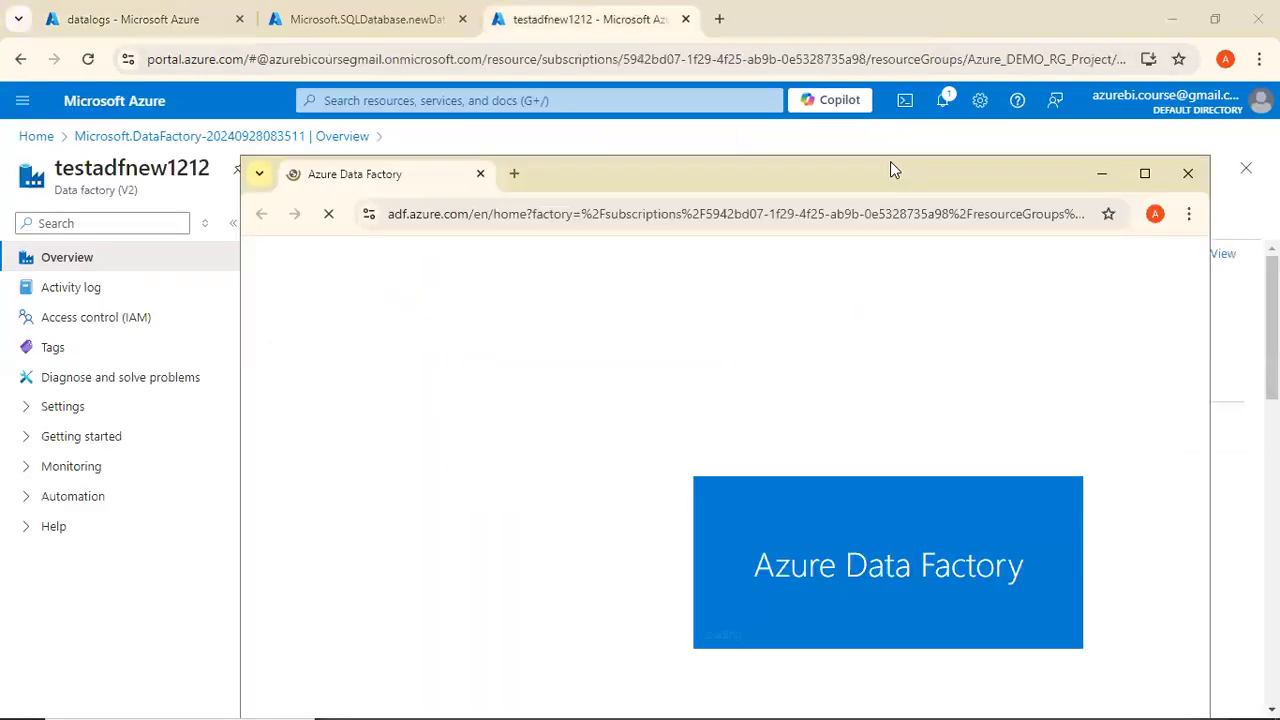
double_click(890, 163)
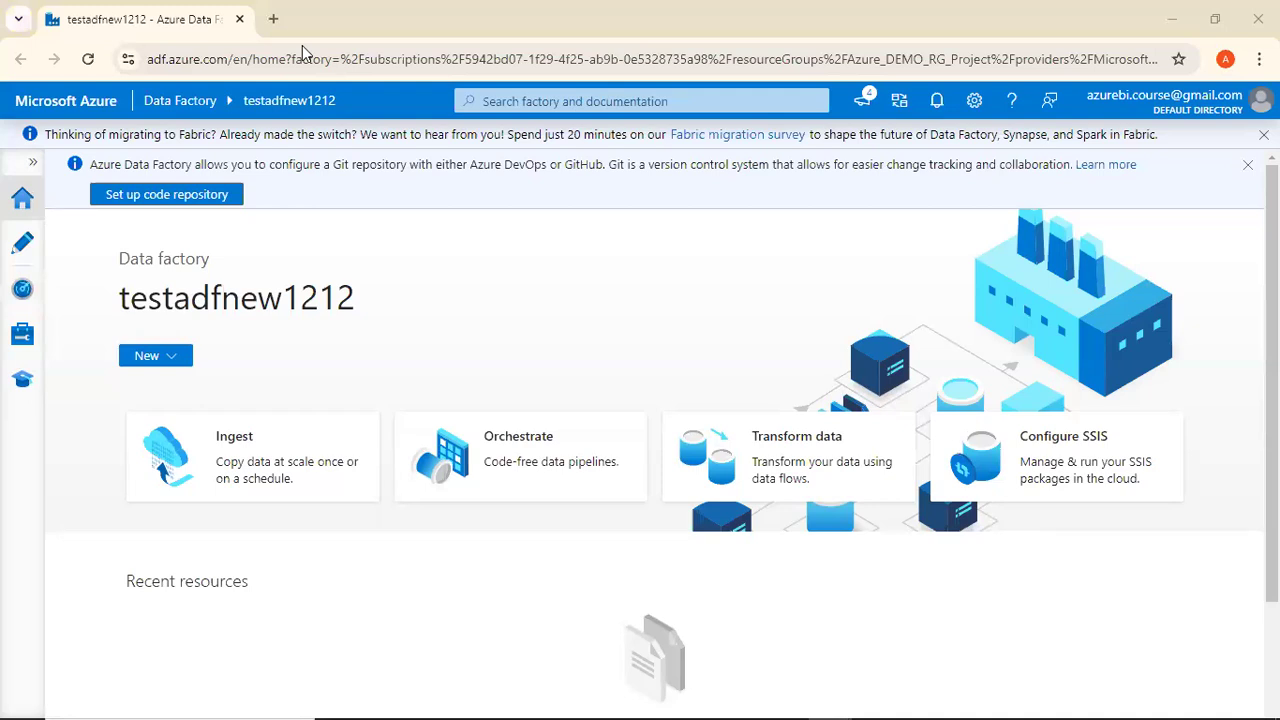
Create a new blank pipeline in the authoring area of the data factory.
left_click(25, 245)
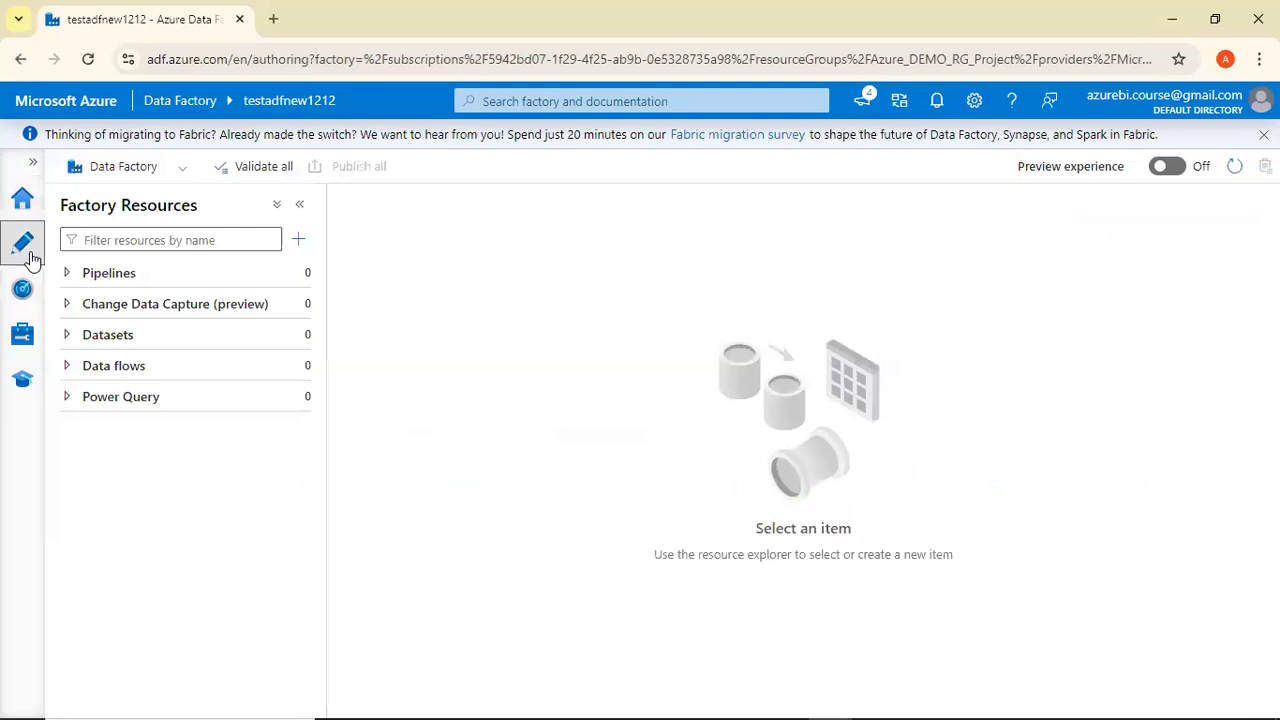
mouse_move(262, 285)
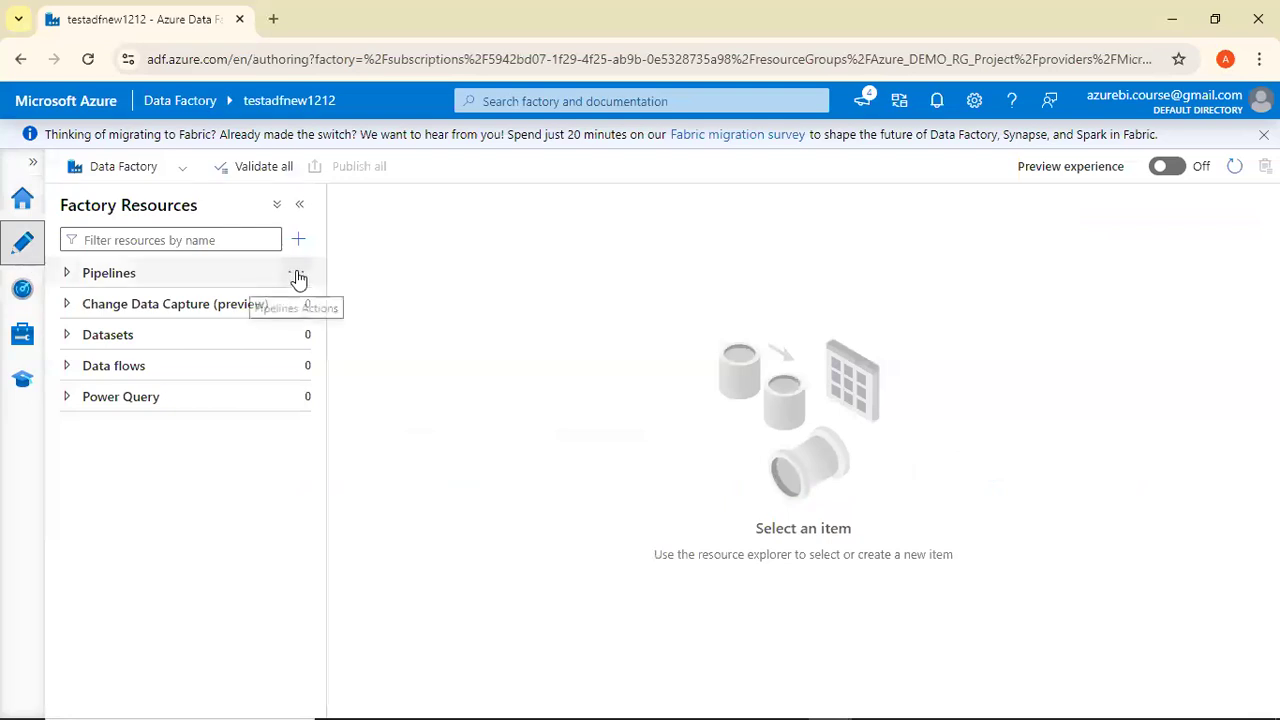
left_click(298, 278)
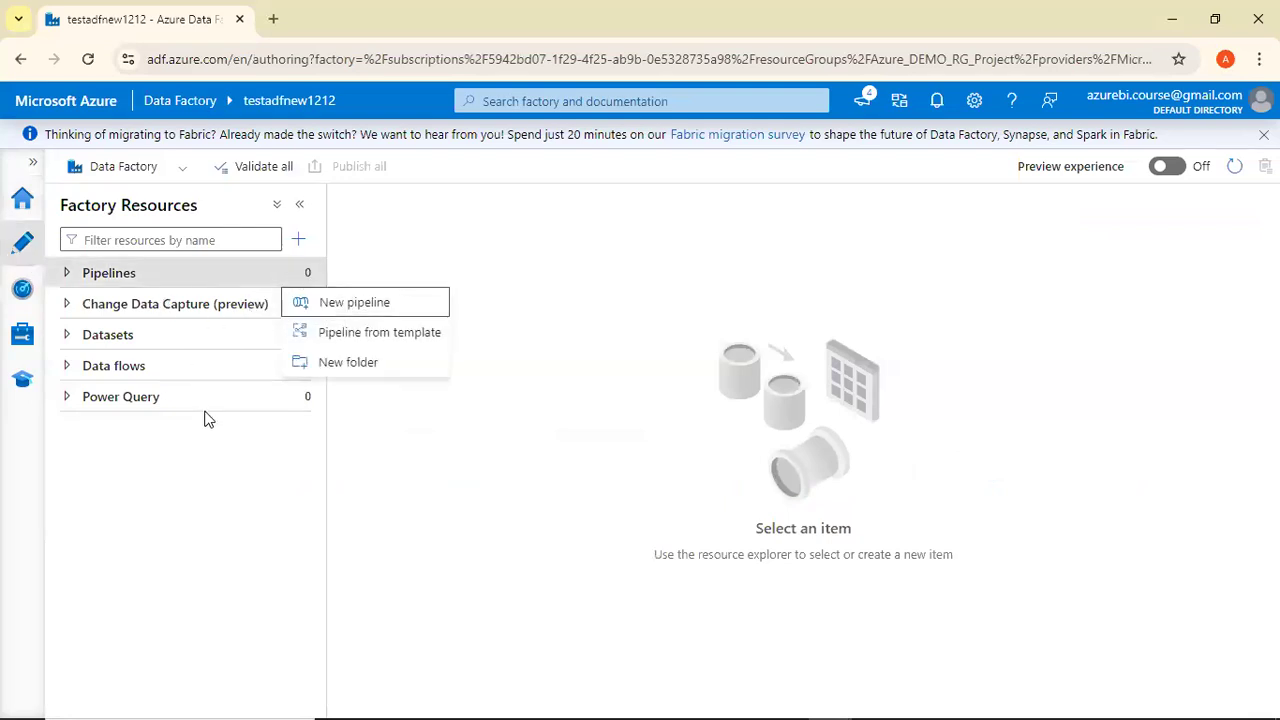
left_click(354, 304)
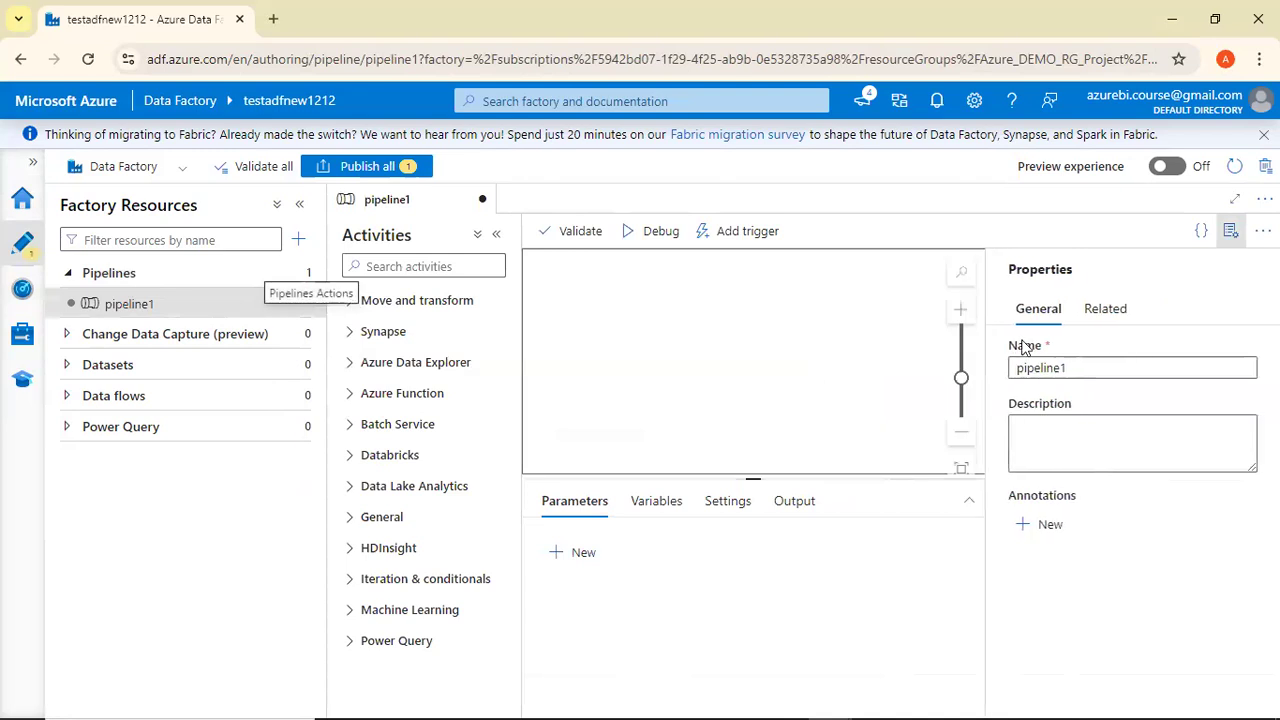
Rename the new pipeline as Load_Data_ABlob_ASQL_Pipeline.
left_click(1098, 362)
key("BackSpace")
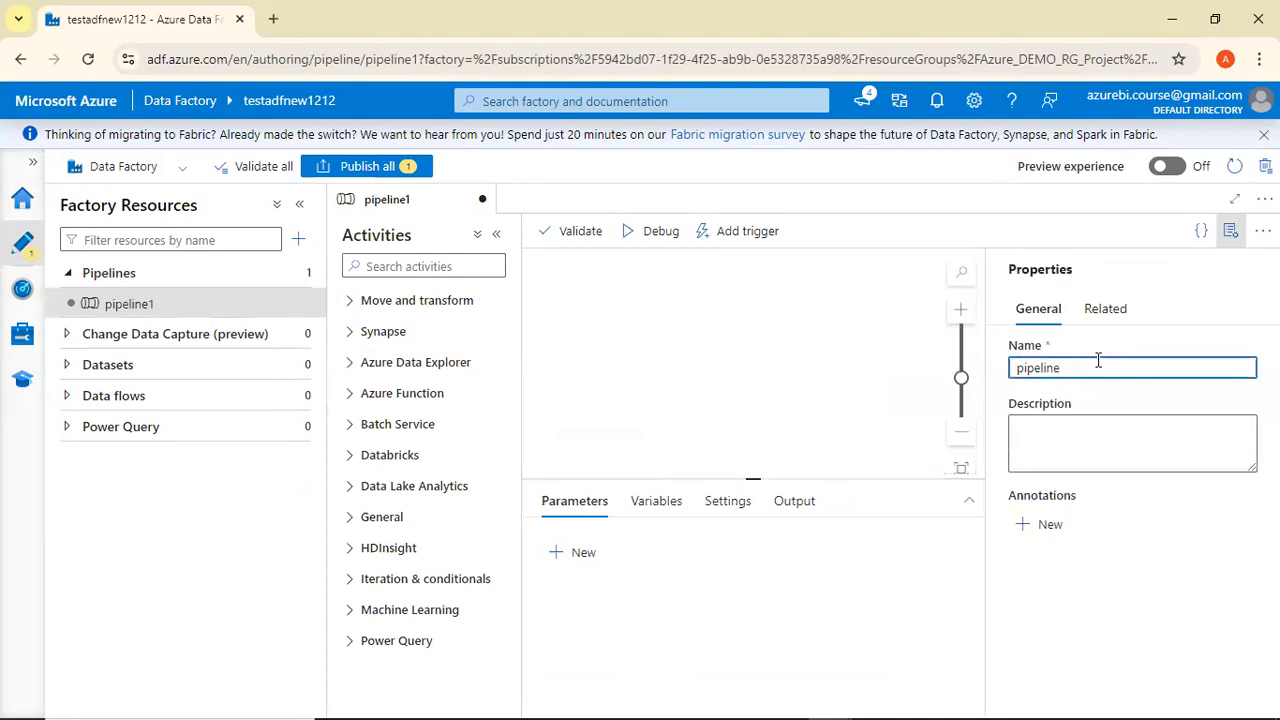
type("Blo")
key("BackSpace")
key("BackSpace")
key("BackSpace")
type("Load_Da")
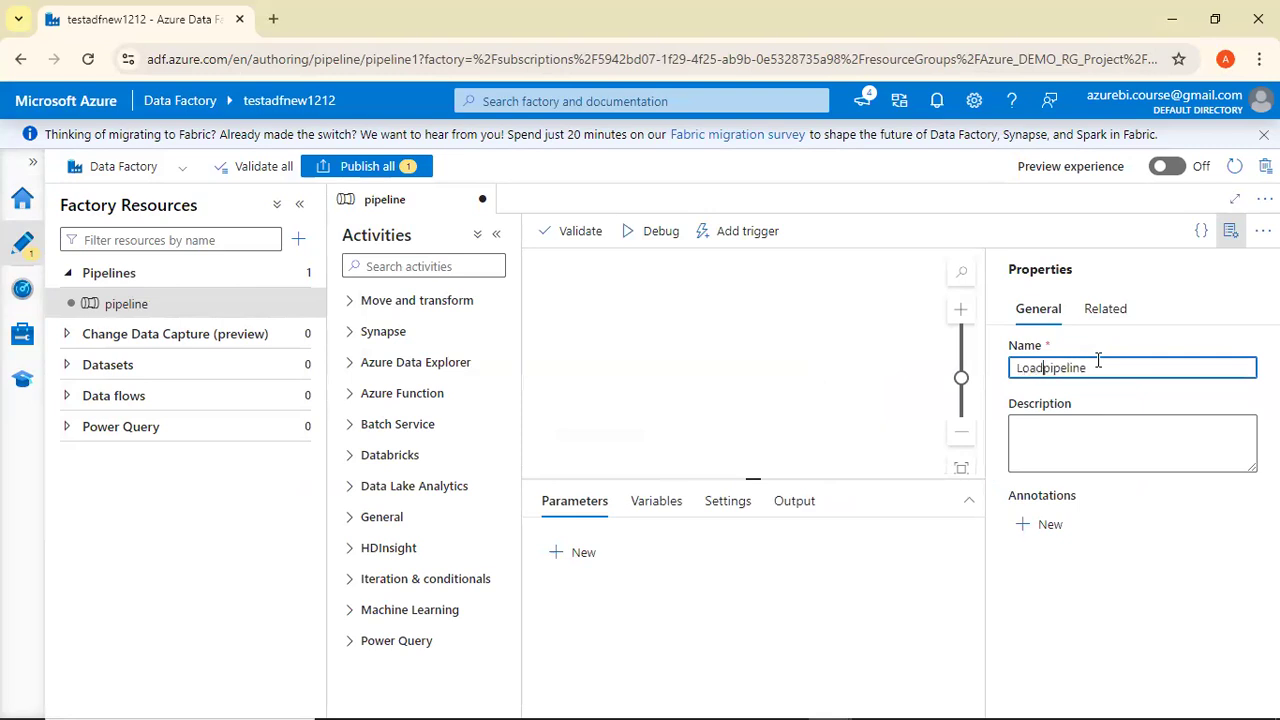
type("ta_Bl")
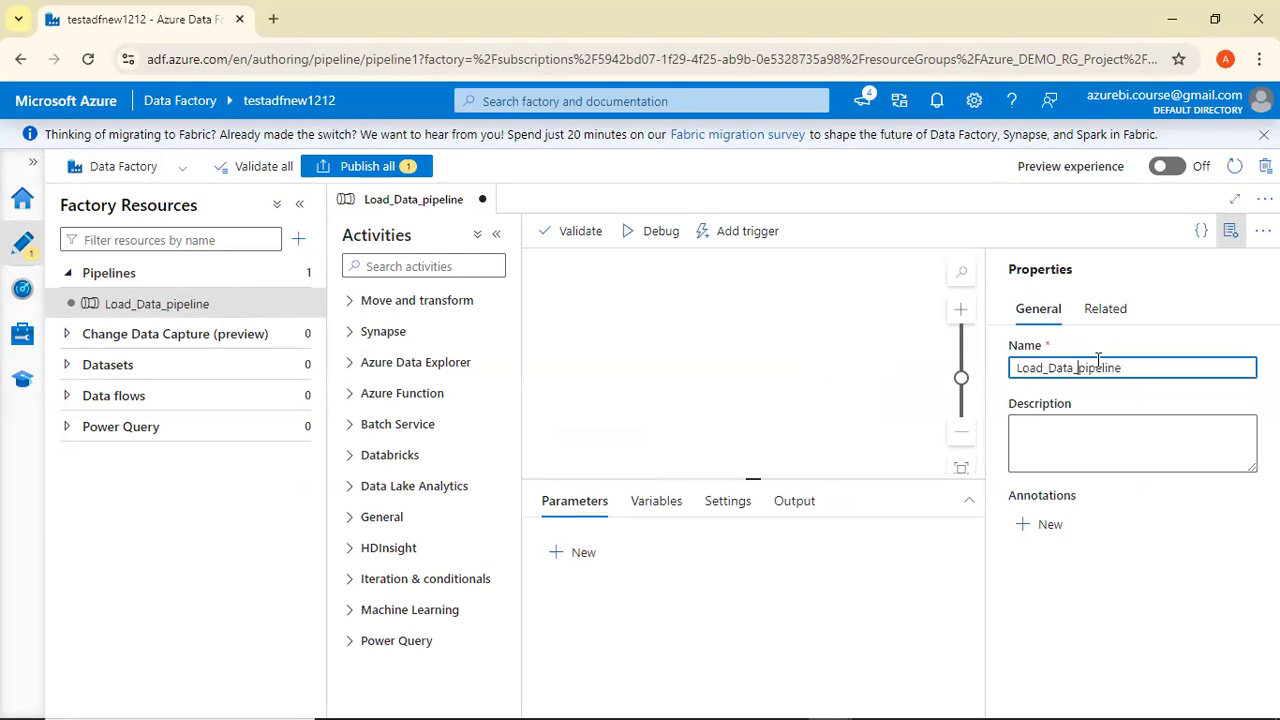
type("ob_")
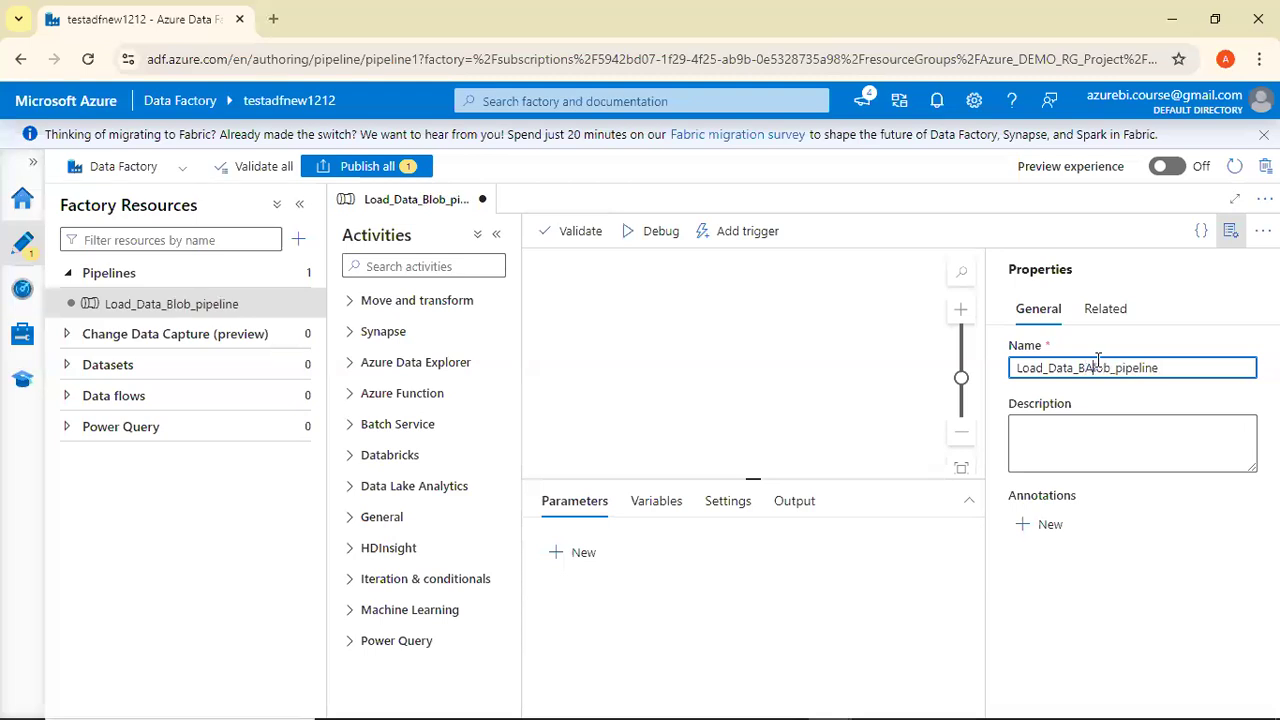
type("A")
key("Right")
key("Right")
key("Right")
key("Right")
key("Right")
type("ASQL_")
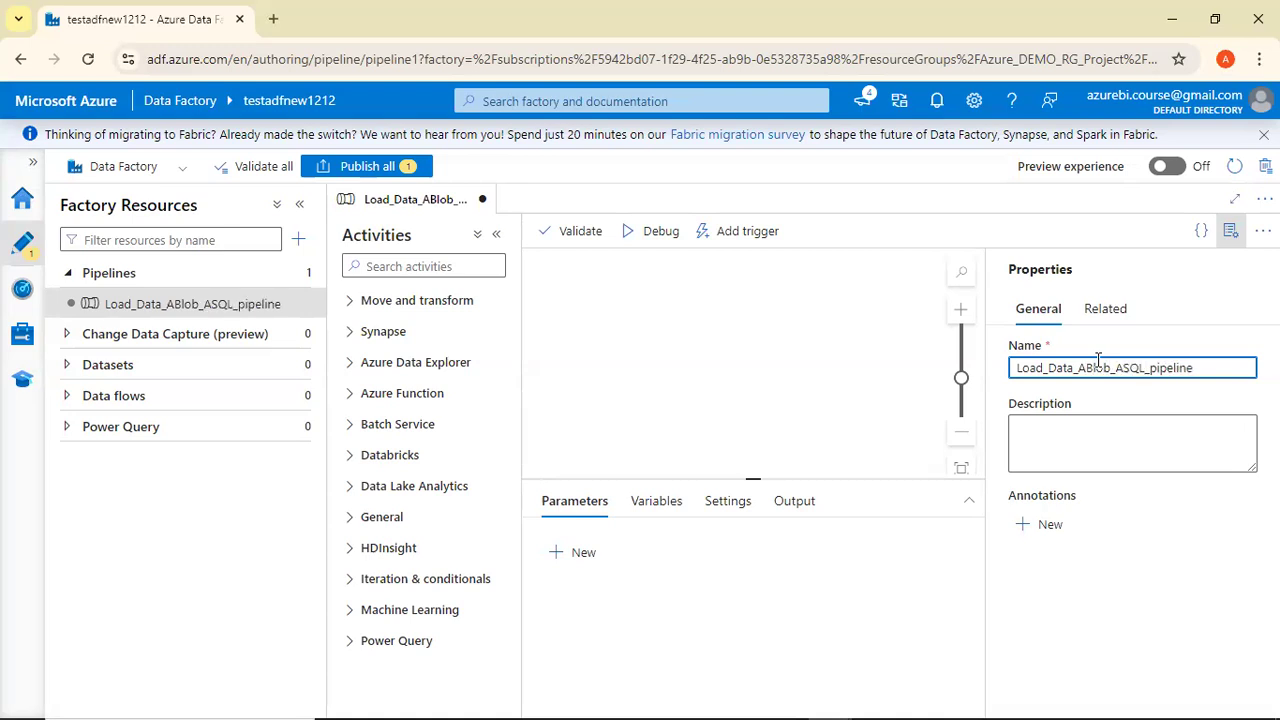
key("Delete")
type("P")
left_click(820, 320)
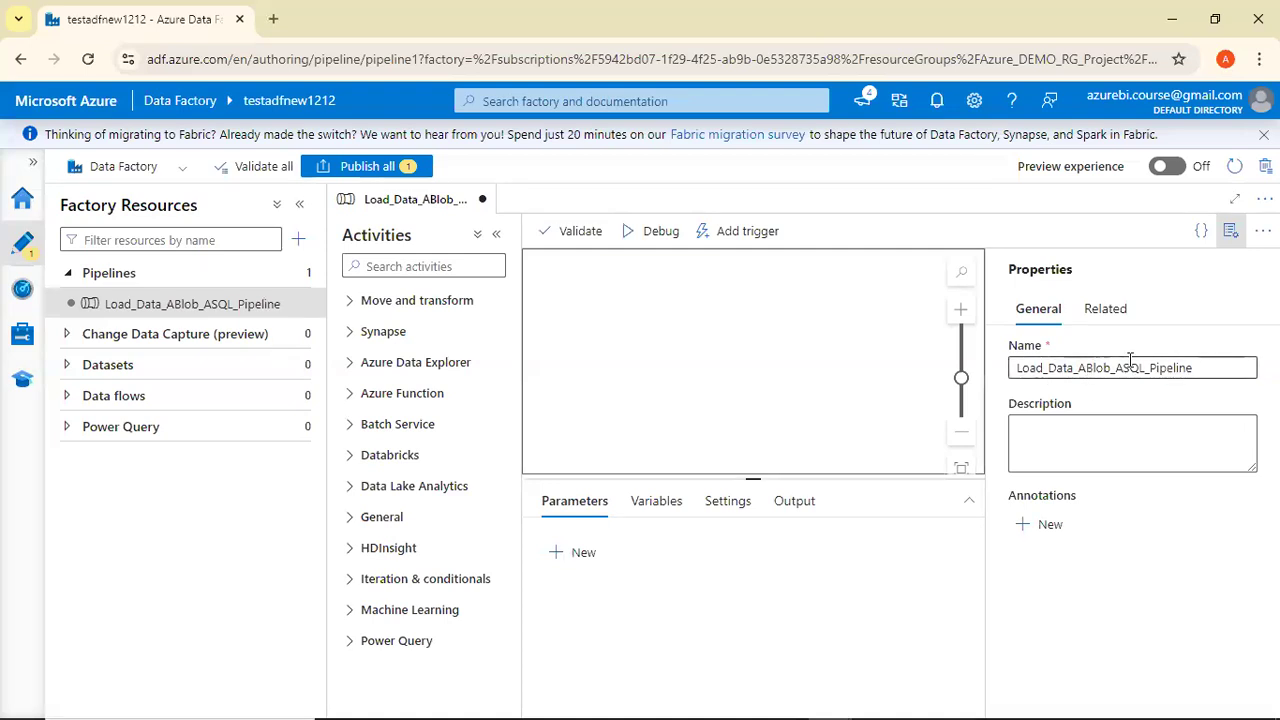
Search the activities for "Cop" and add a Copy data activity to the pipeline canvas.
left_click(476, 270)
type("Cop")
left_click_drag(452, 333, 685, 320)
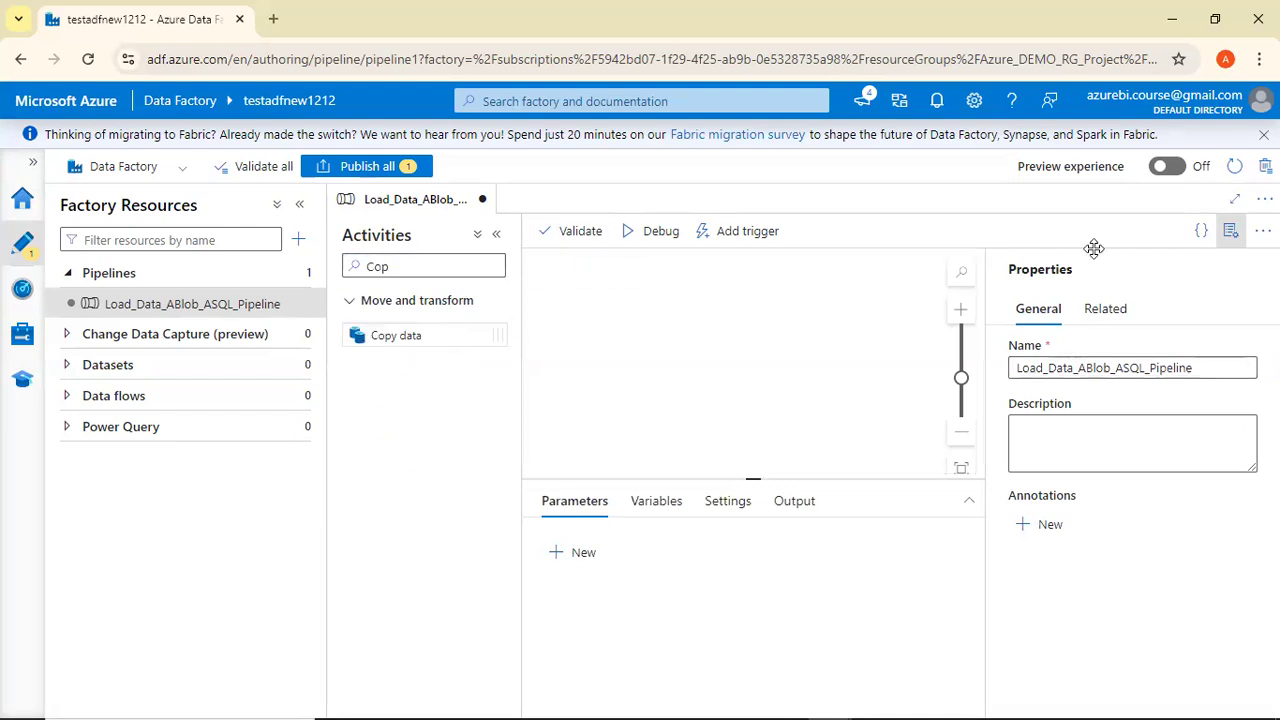
Hide the pipeline properties and the activities list, enlarge the Copy data settings area and show its source settings.
left_click(1236, 244)
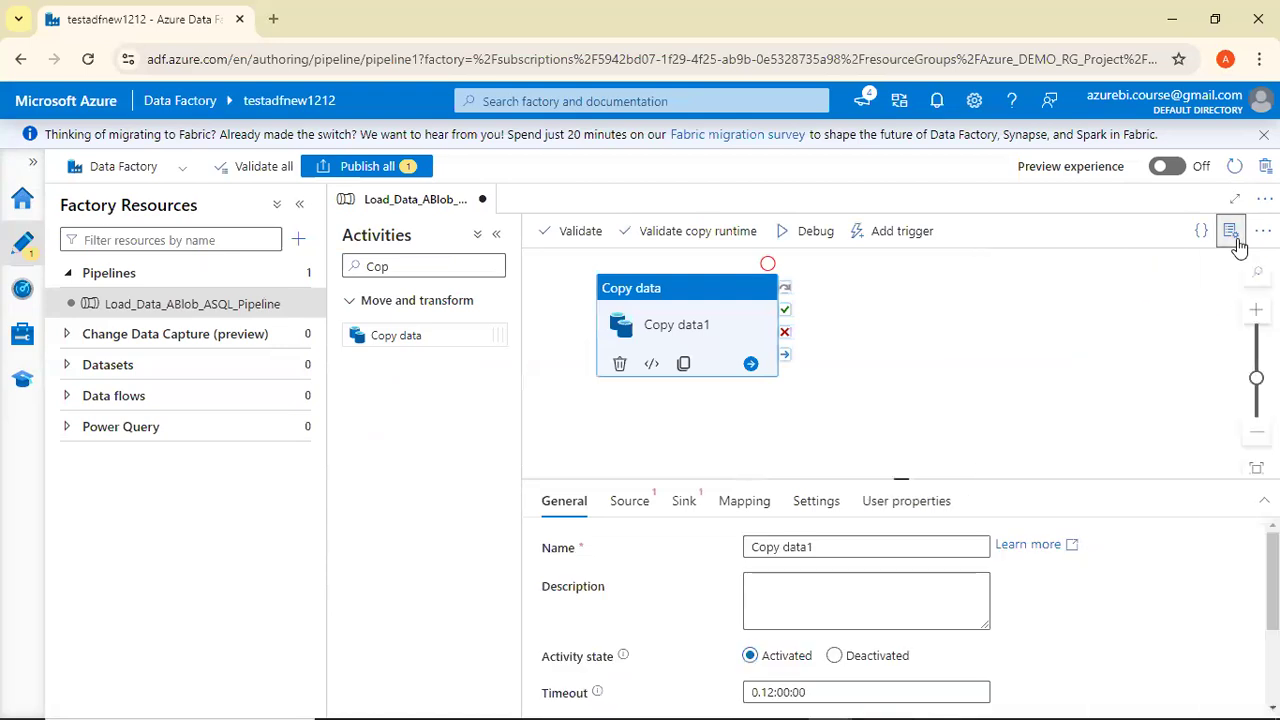
left_click(496, 234)
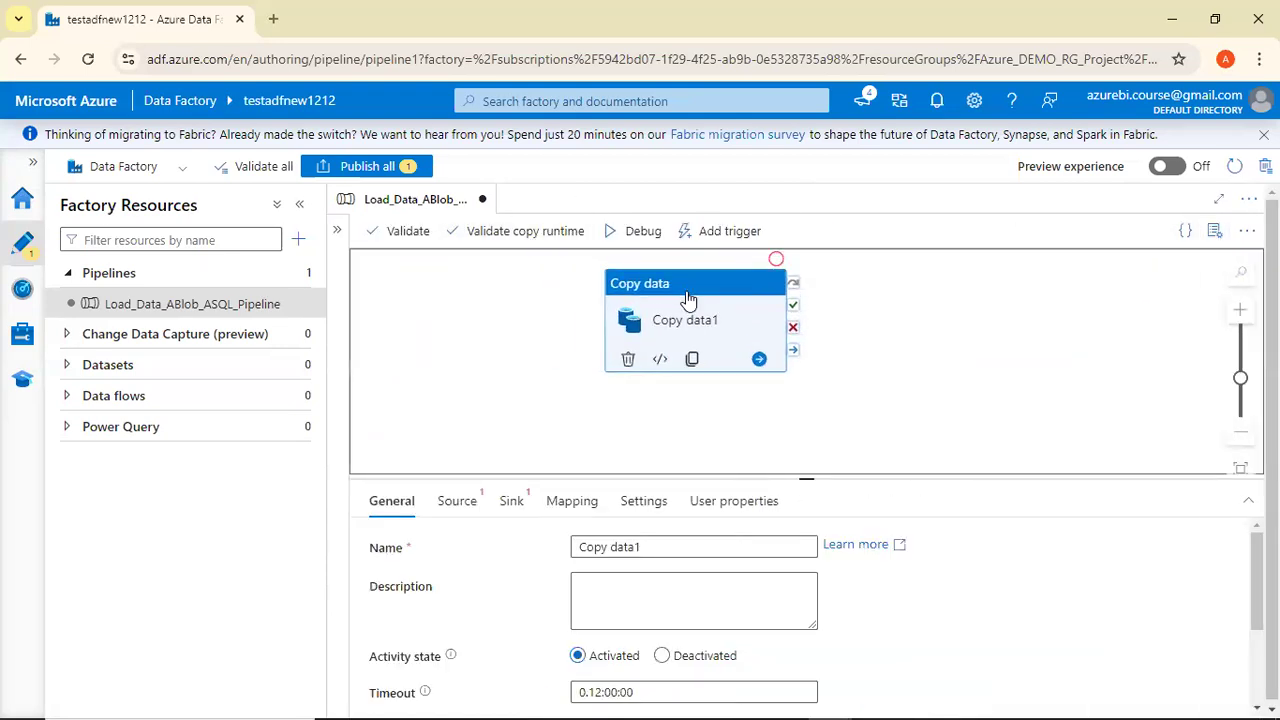
left_click_drag(686, 477, 686, 382)
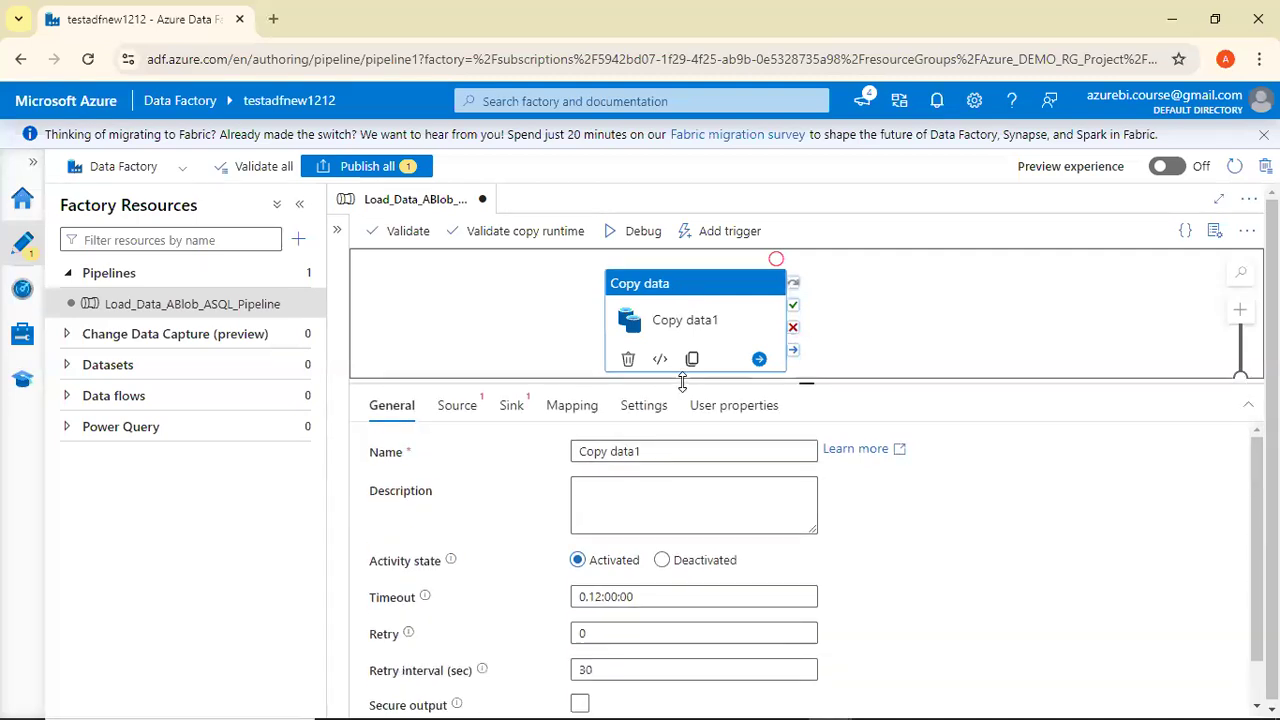
left_click(479, 411)
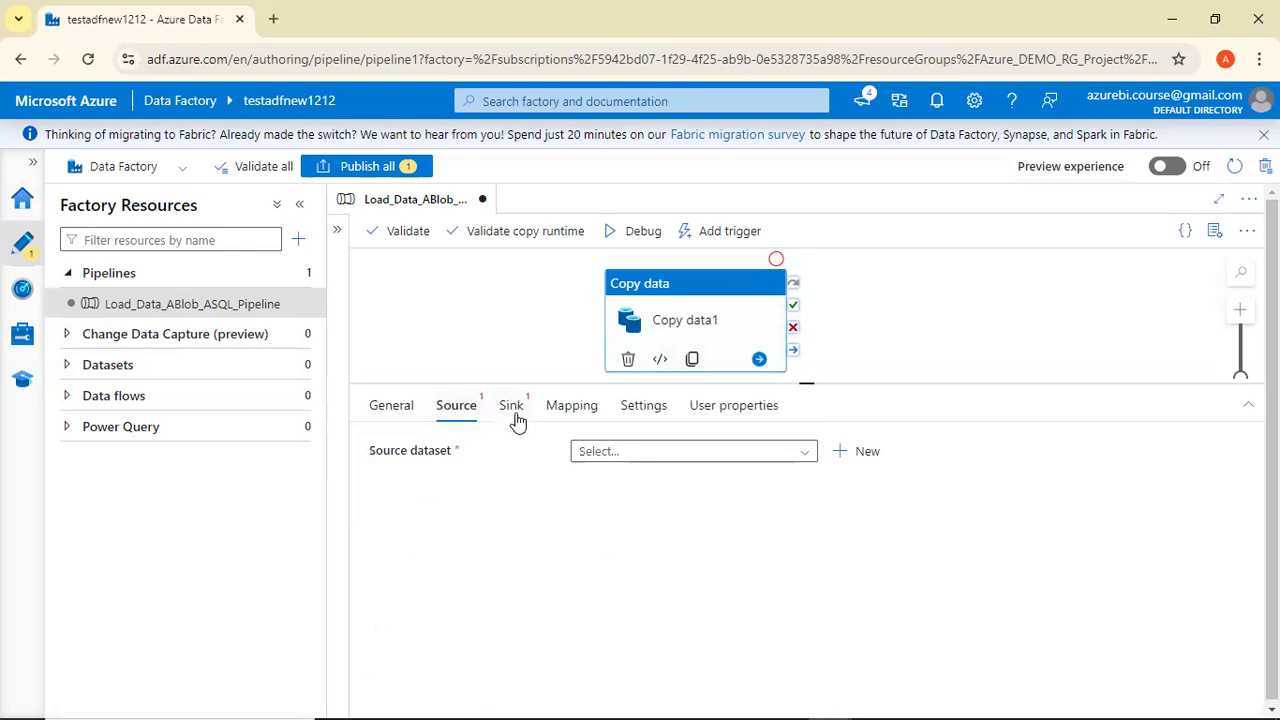
Switch to ADF.pdf in Microsoft Edge to view the Demo architecture diagram.
key("alt+Tab")
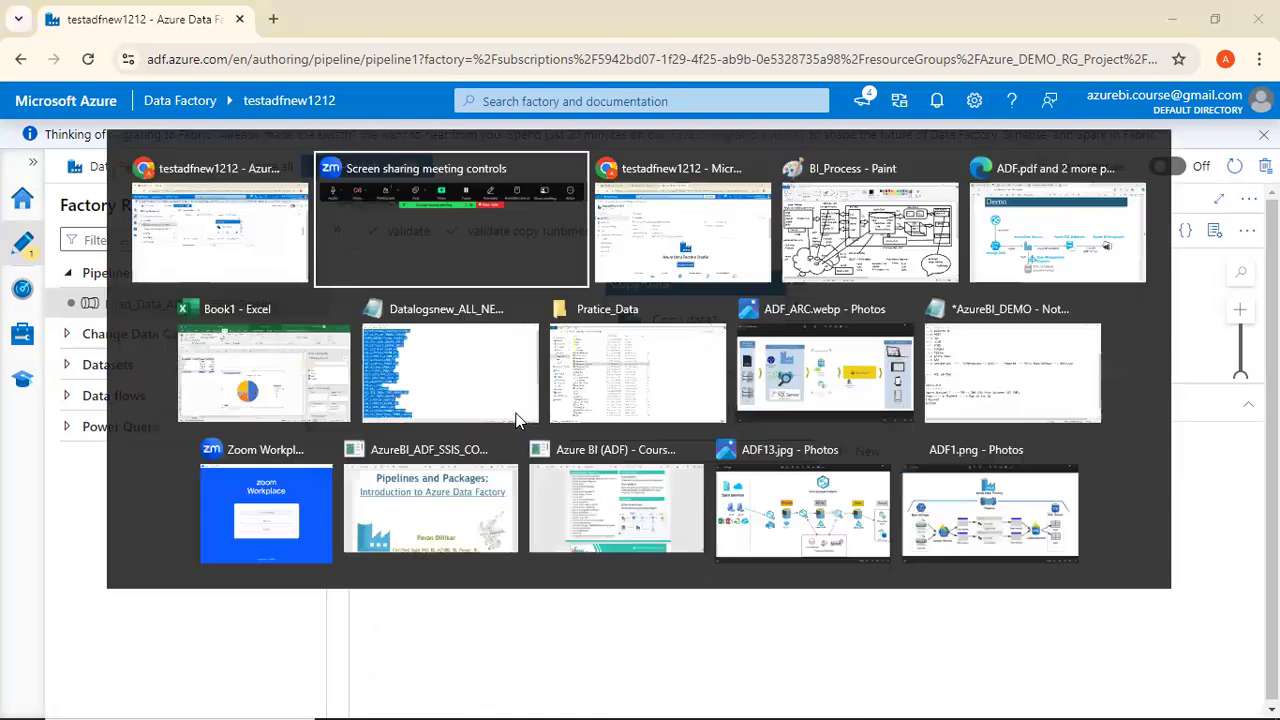
key("alt+Tab")
key("alt+Tab")
key("alt+Tab")
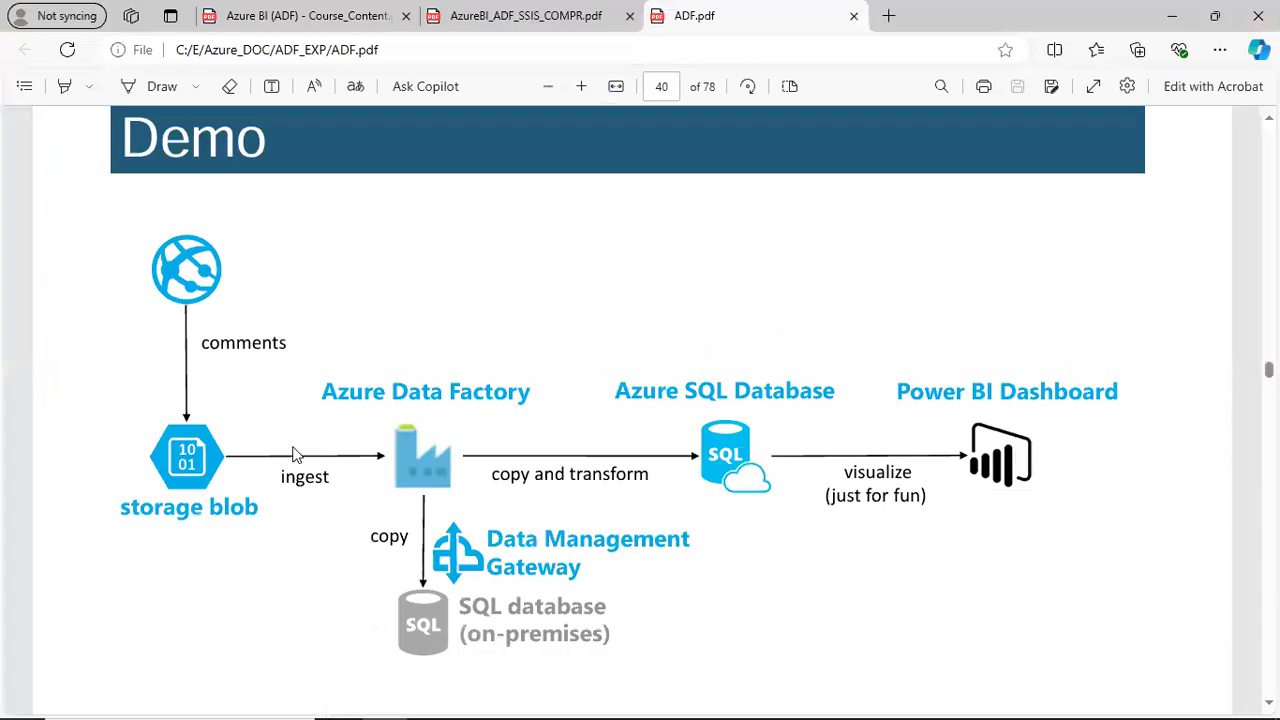
Annotate the Demo diagram by circling storage blob, Azure SQL Database and Azure Data Factory, adding the label "Pipeline" and drawing lines from it to source and destination.
mouse_move(175, 455)
left_mouse_down()
mouse_move(225, 463)
mouse_move(152, 484)
left_mouse_up()
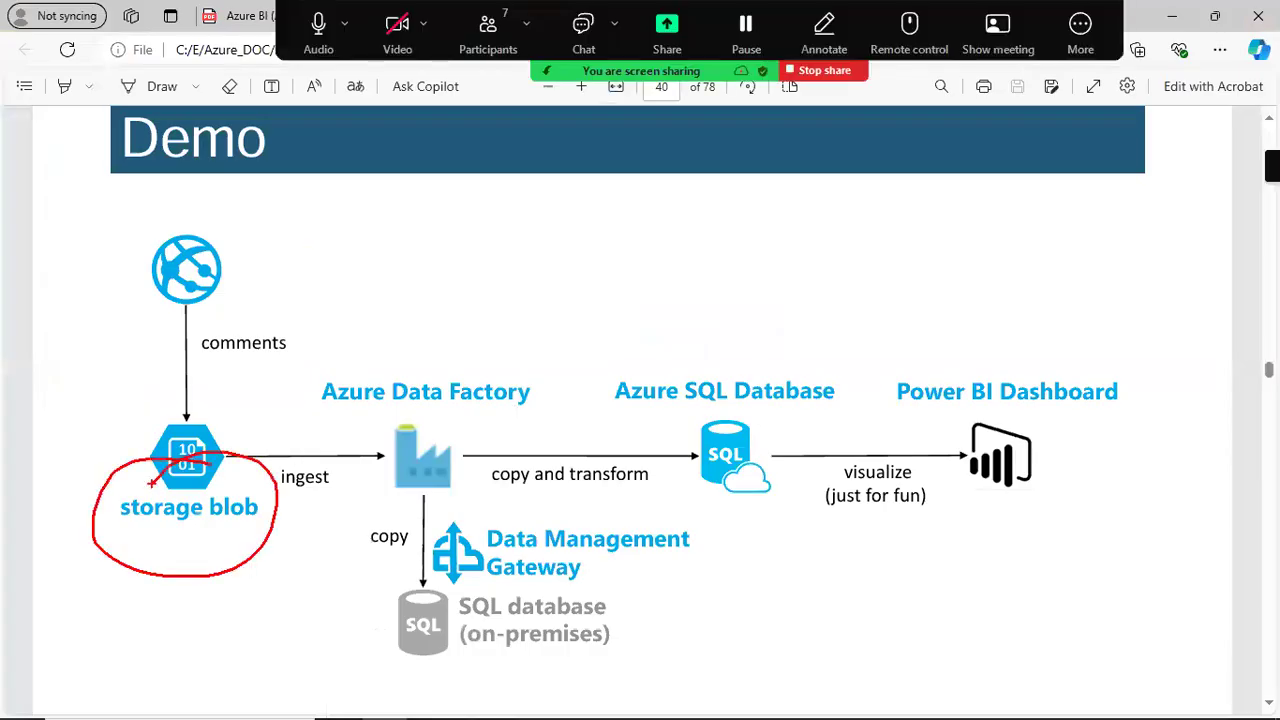
mouse_move(766, 414)
left_mouse_down()
mouse_move(746, 402)
mouse_move(740, 367)
mouse_move(688, 398)
left_mouse_up()
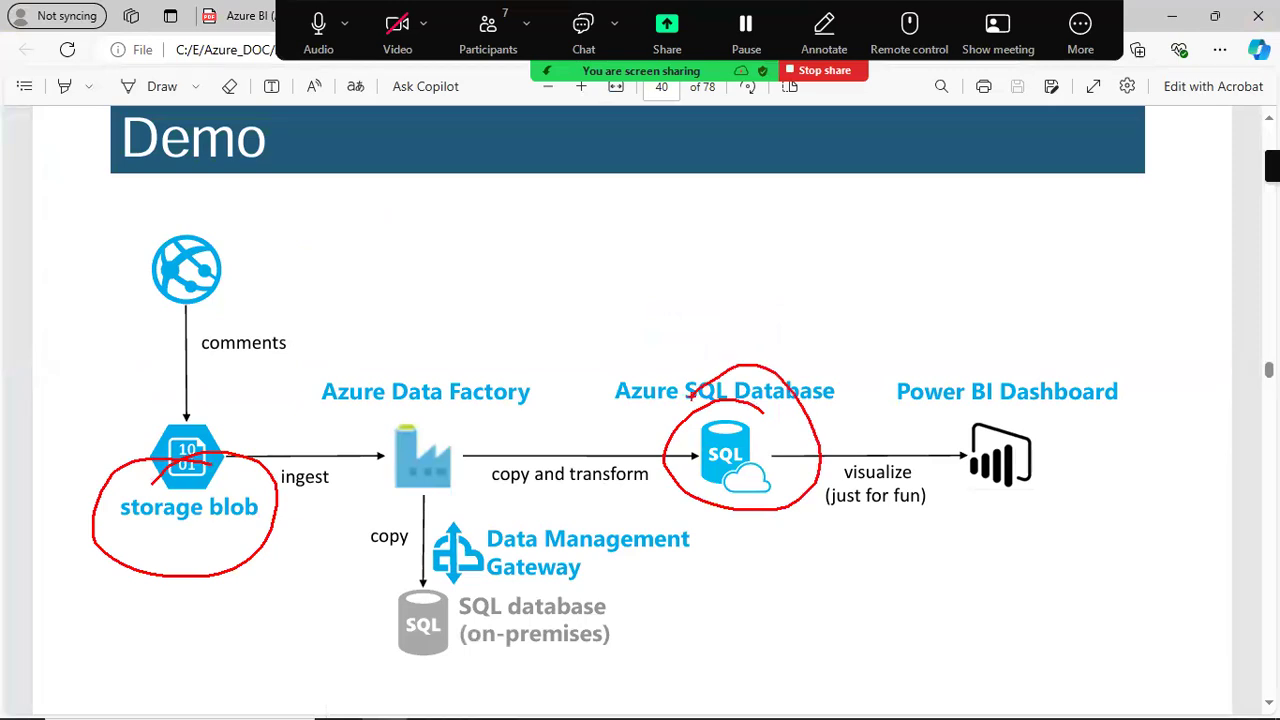
mouse_move(410, 404)
left_mouse_down()
mouse_move(496, 422)
mouse_move(290, 378)
mouse_move(411, 401)
left_mouse_up()
left_click(371, 275)
type("Pipeline")
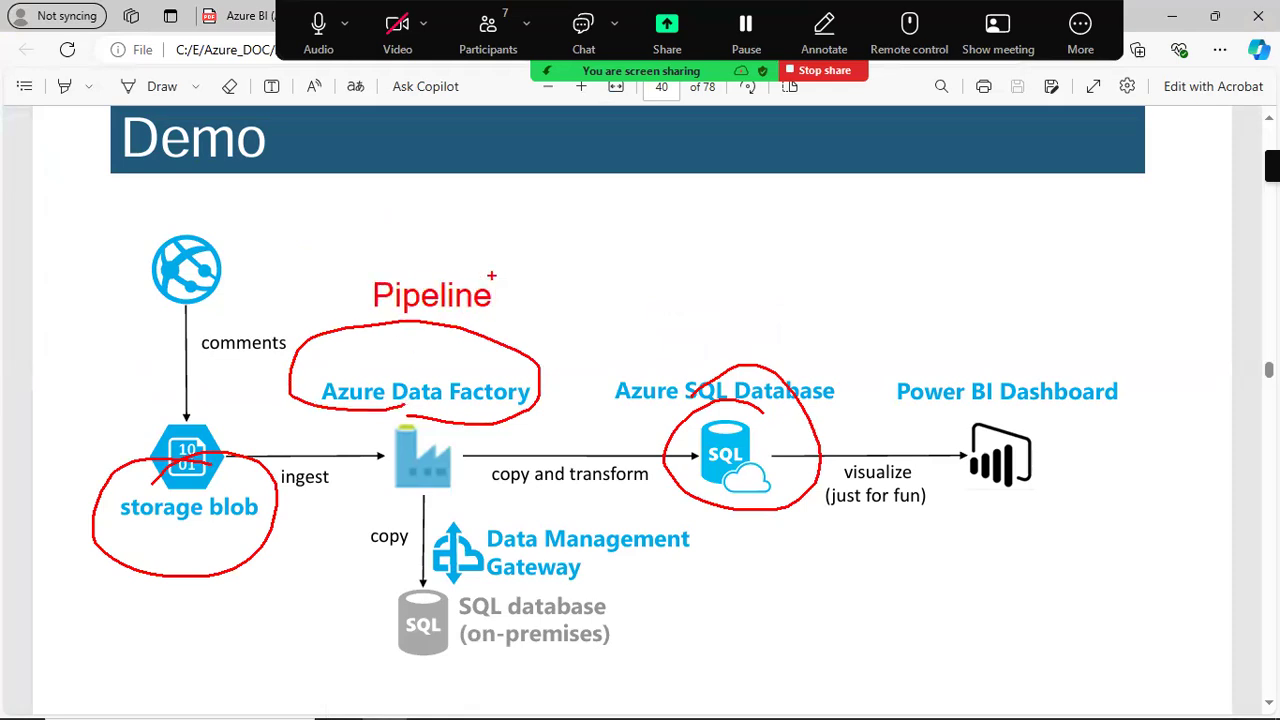
left_click_drag(396, 305, 226, 412)
left_click_drag(466, 281, 718, 394)
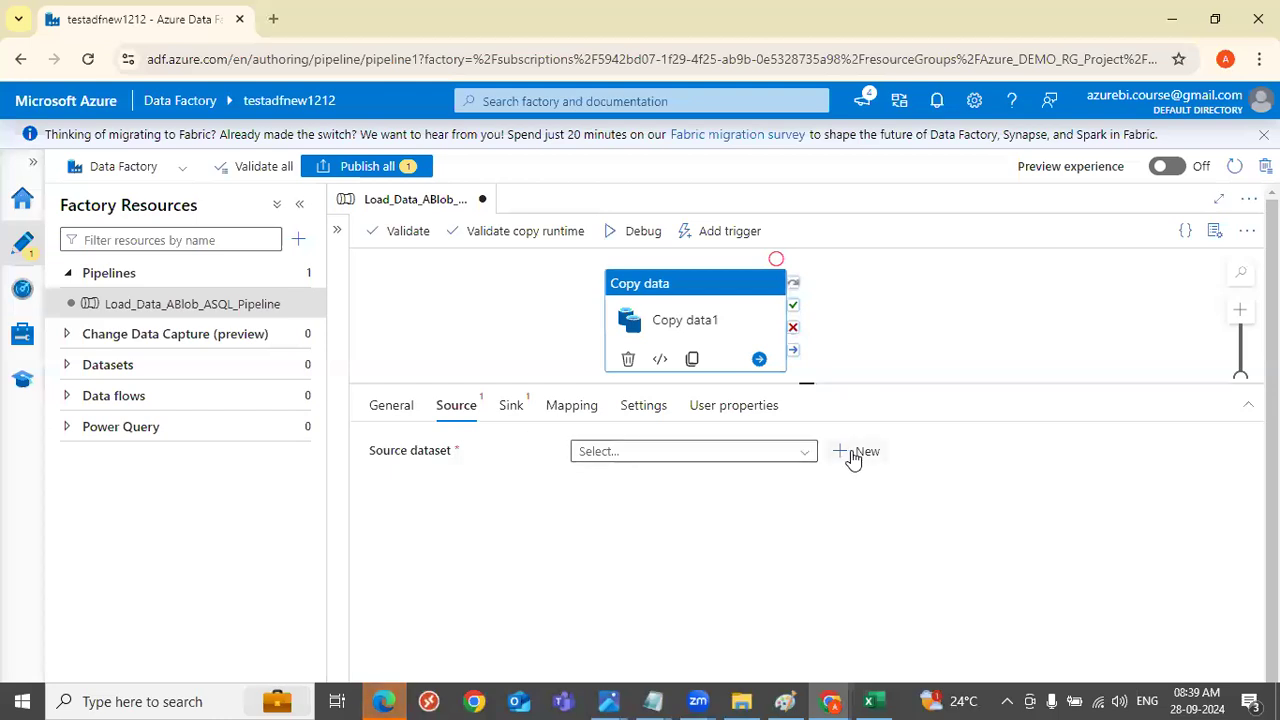
Return to the Data Factory pipeline and start a new source dataset for the Copy data activity.
left_click(386, 700)
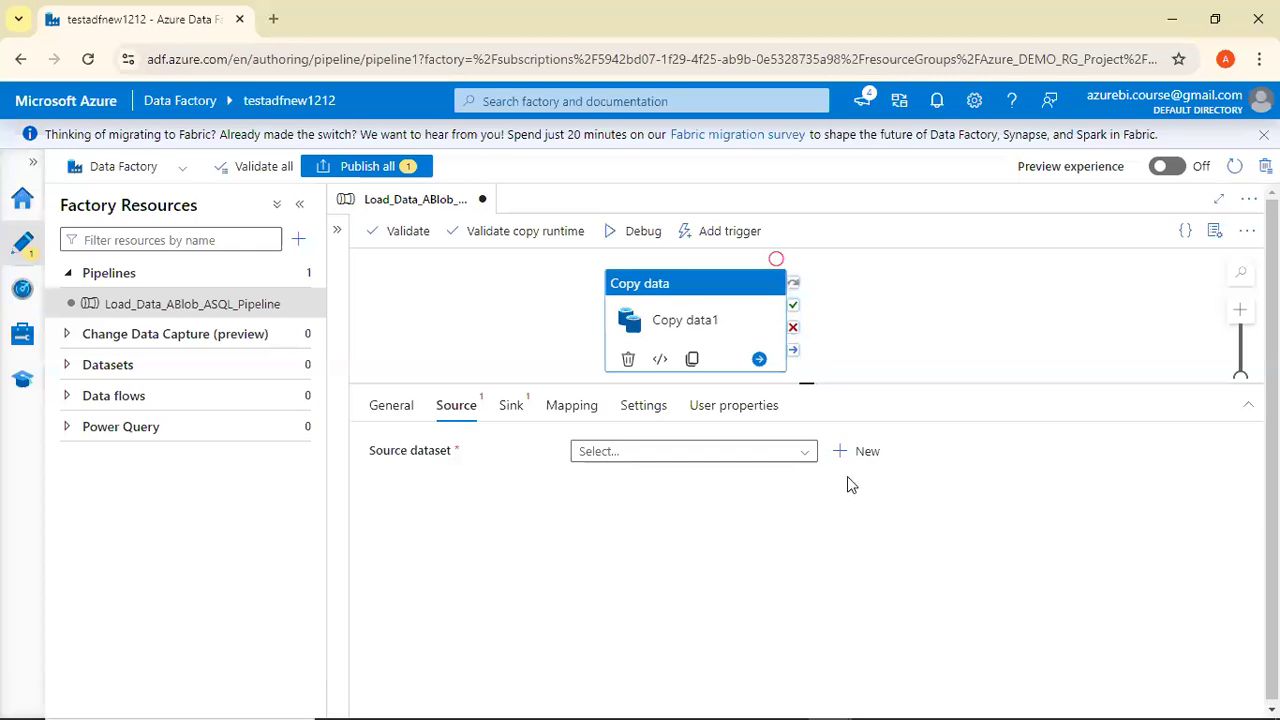
left_click(866, 452)
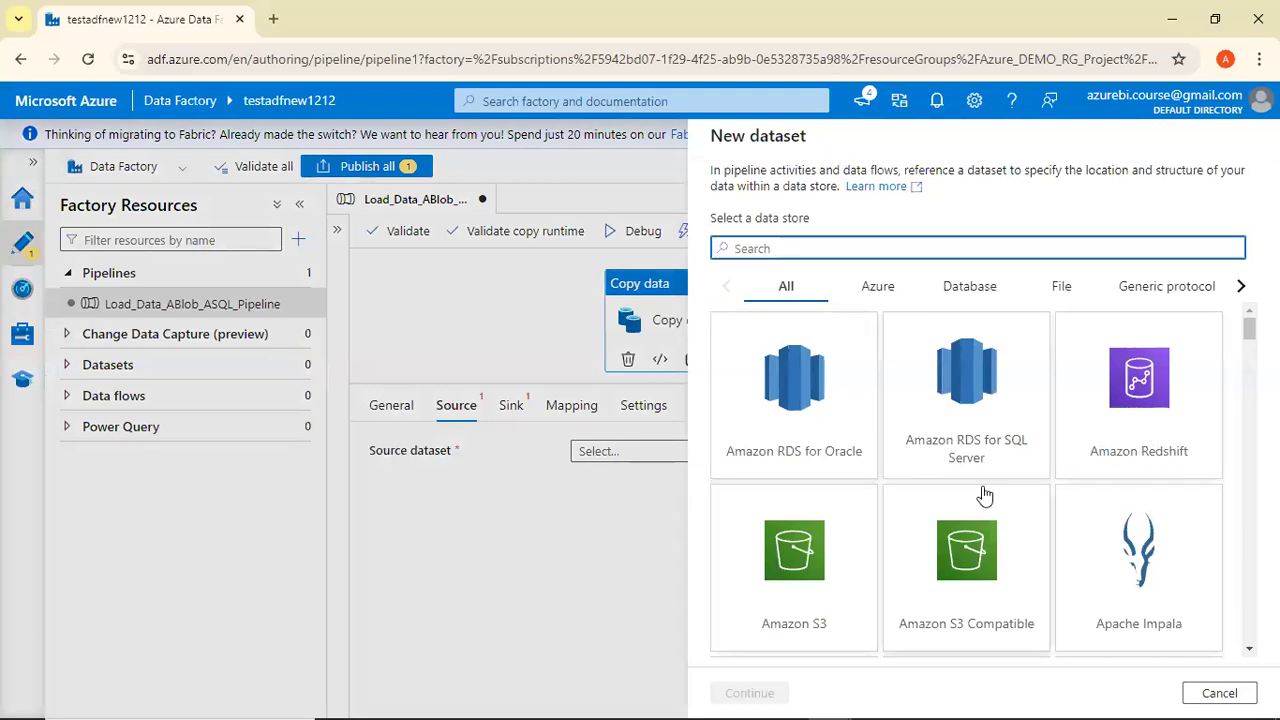
Examine the full list of data stores available for the new dataset.
scroll(985, 494, "down", 2)
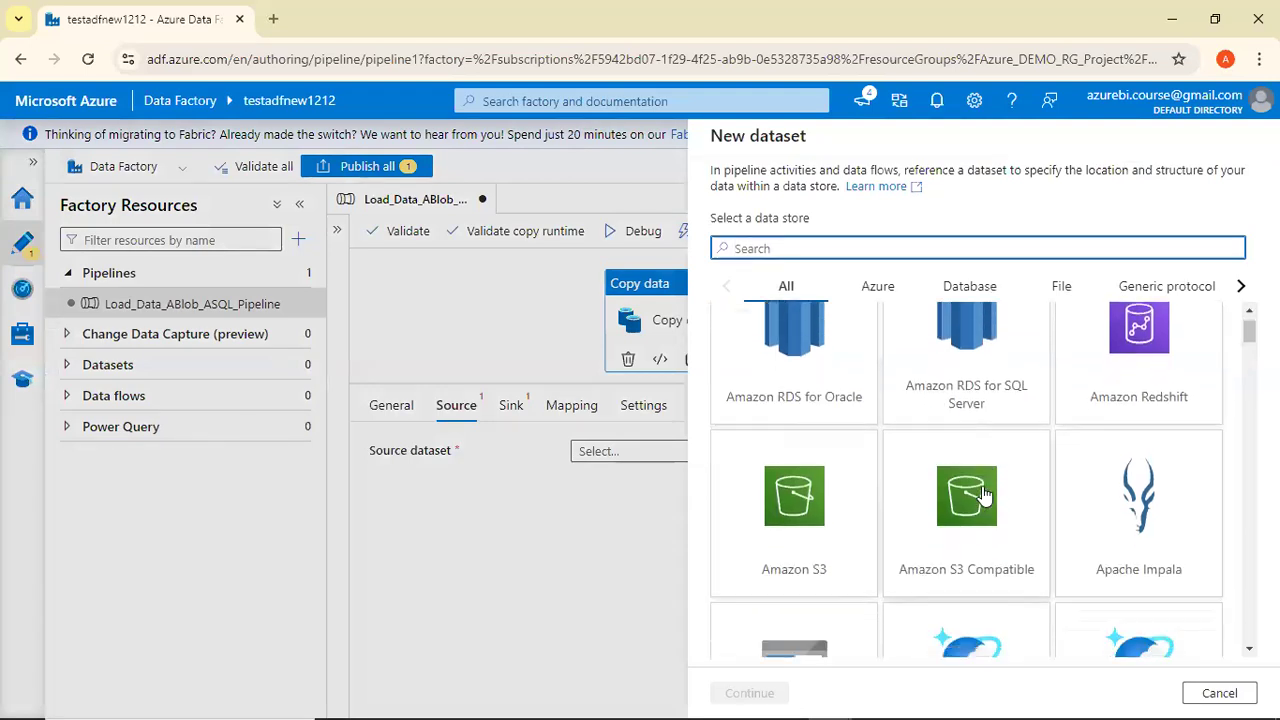
scroll(985, 494, "down", 2)
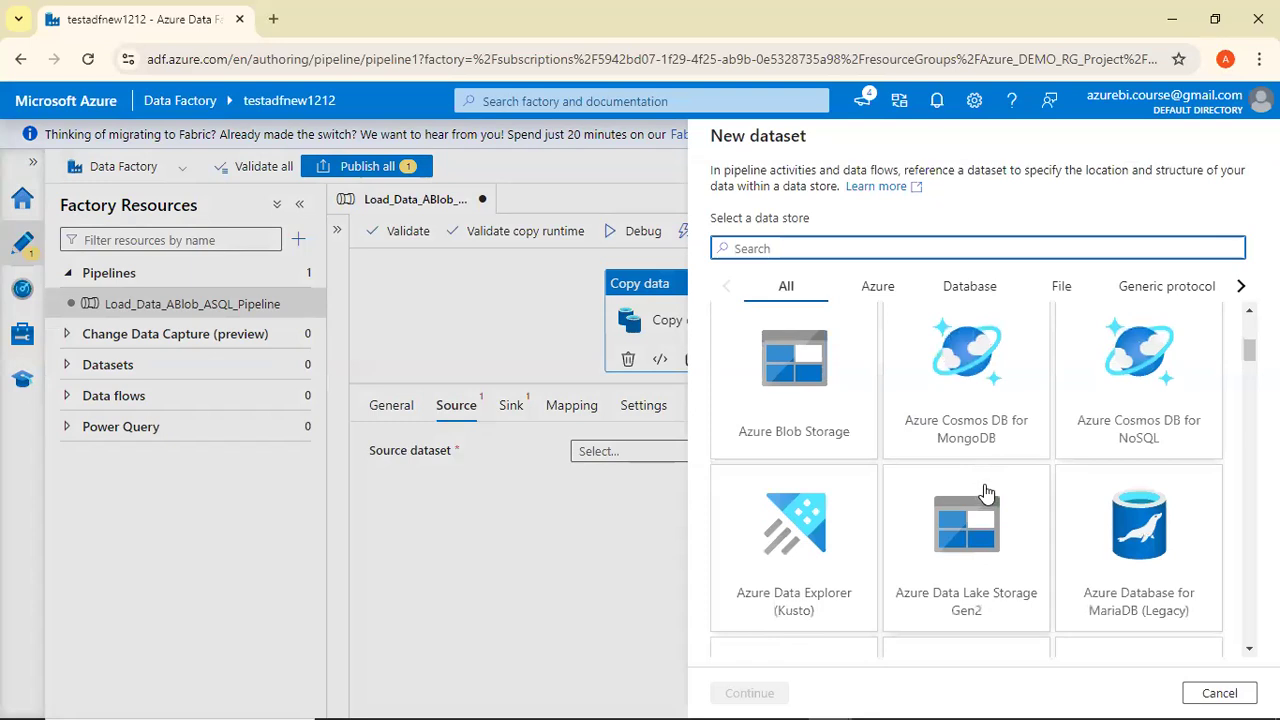
scroll(986, 465, "down", 10)
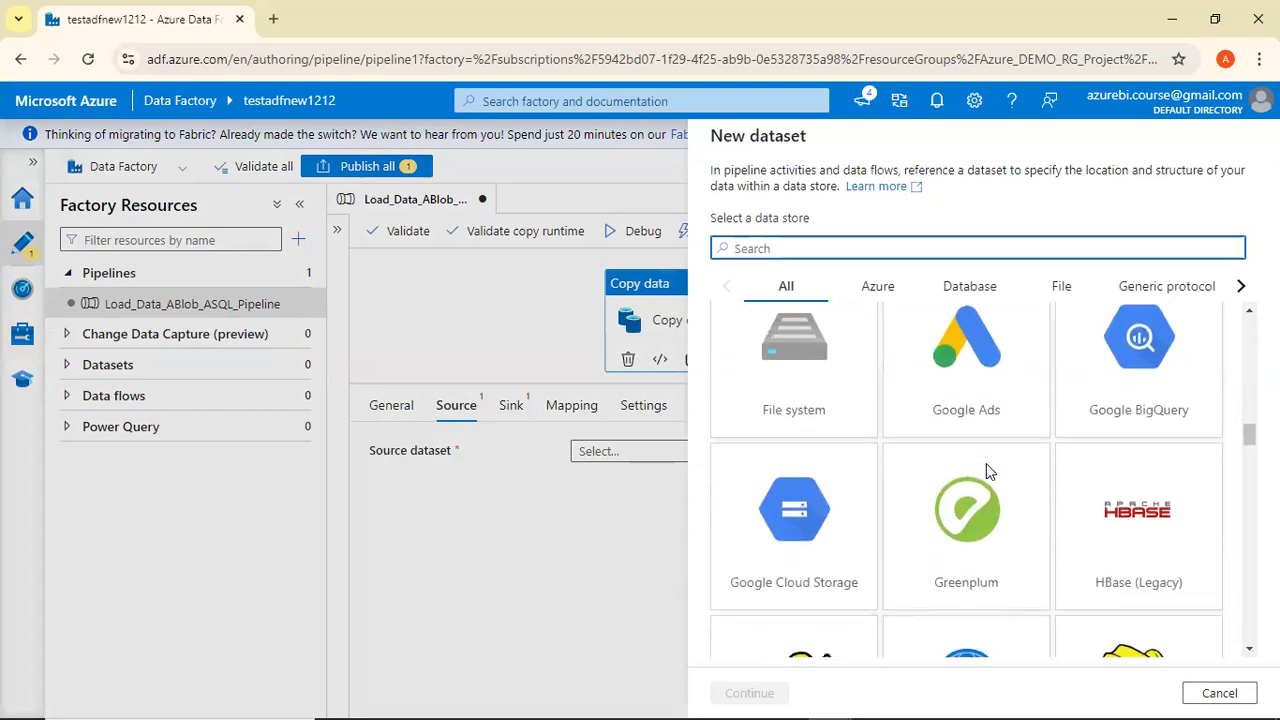
scroll(986, 463, "down", 5)
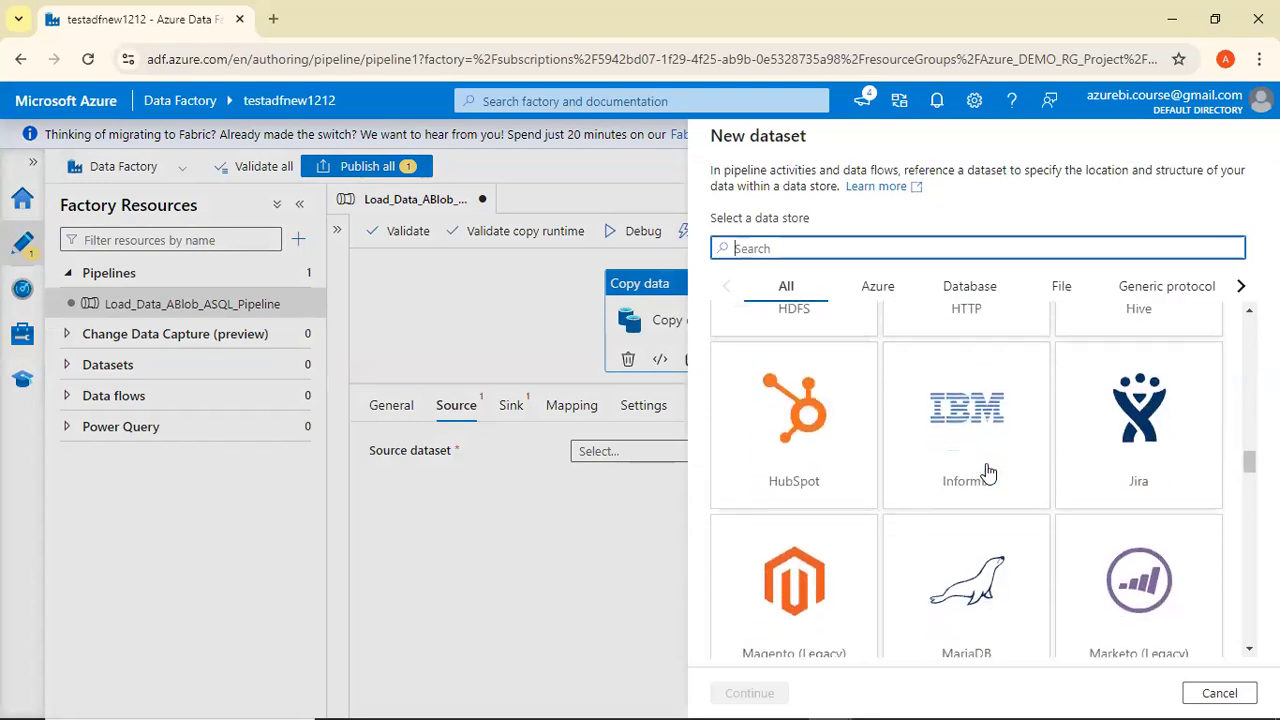
scroll(988, 470, "down", 2)
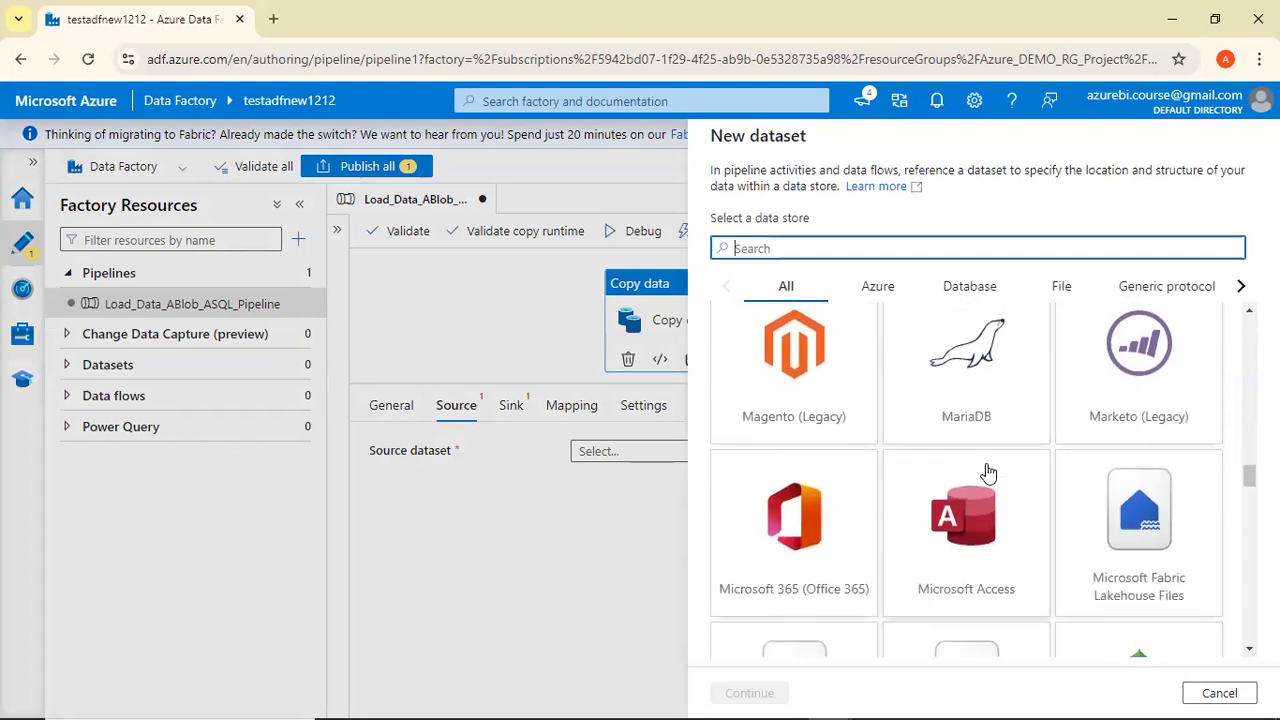
scroll(988, 472, "down", 5)
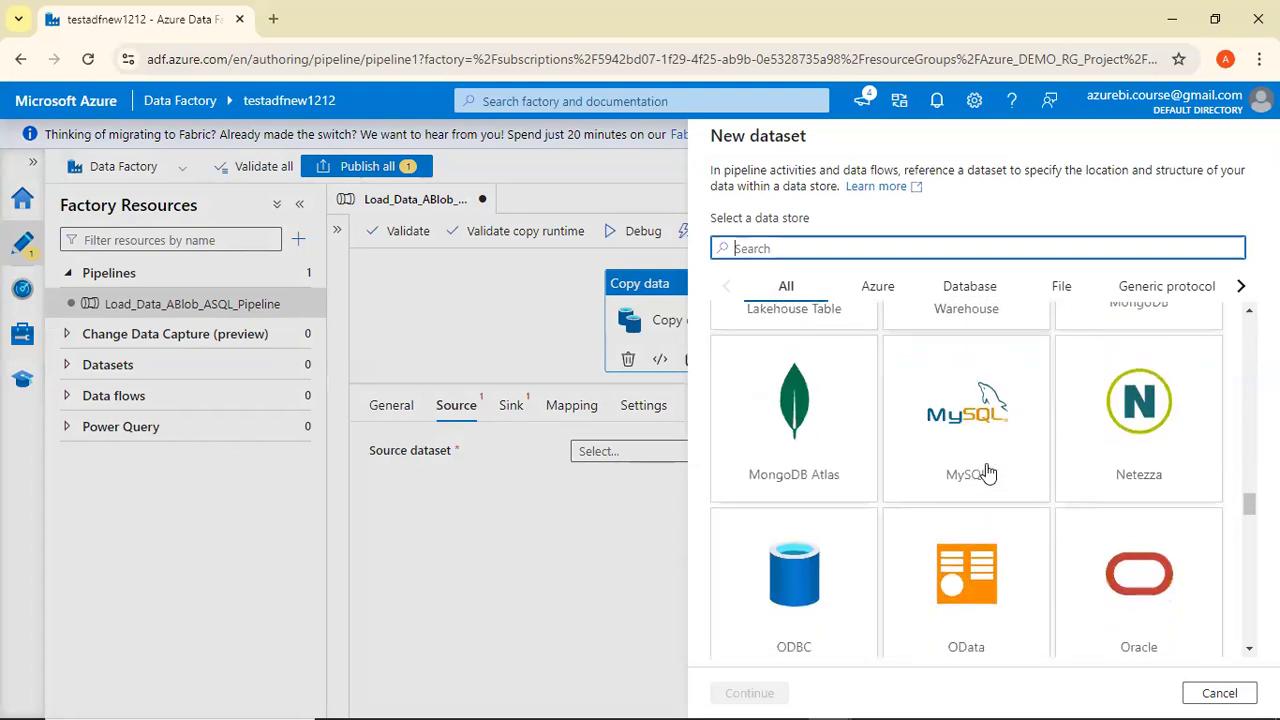
right_click(986, 463)
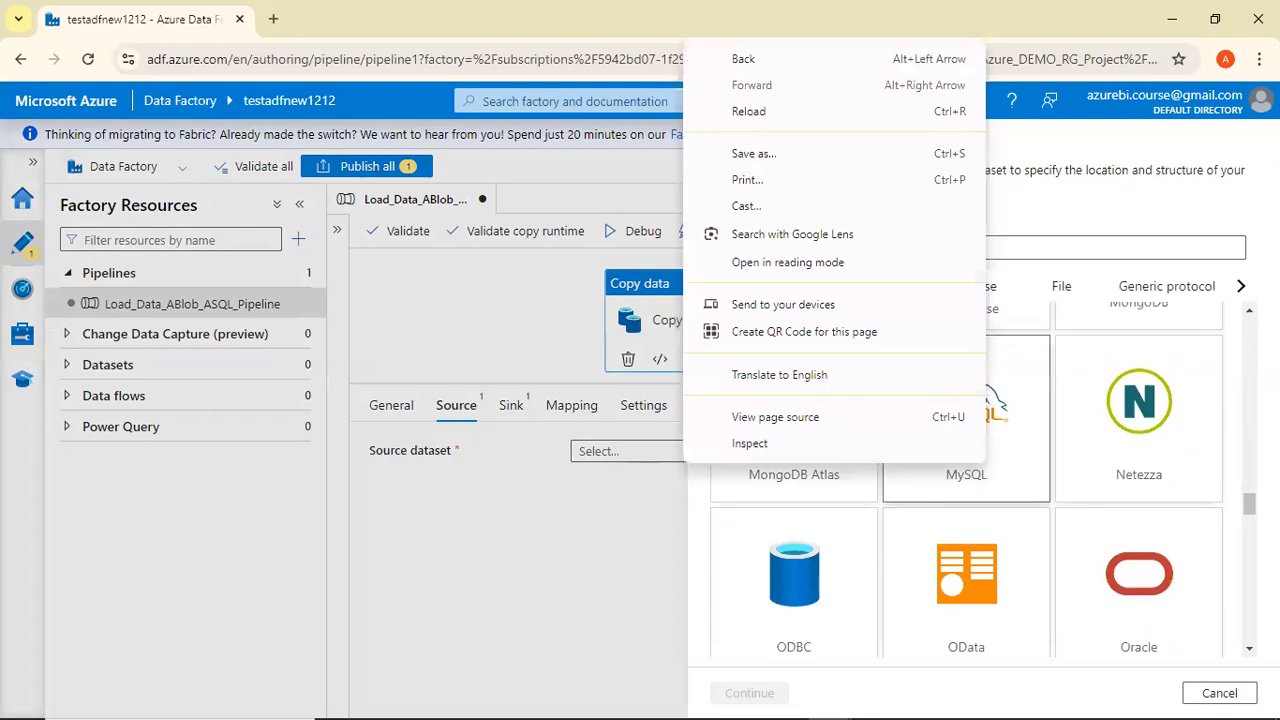
scroll(986, 470, "down", 5)
scroll(1124, 545, "down", 5)
scroll(1124, 545, "down", 5)
scroll(1124, 545, "down", 5)
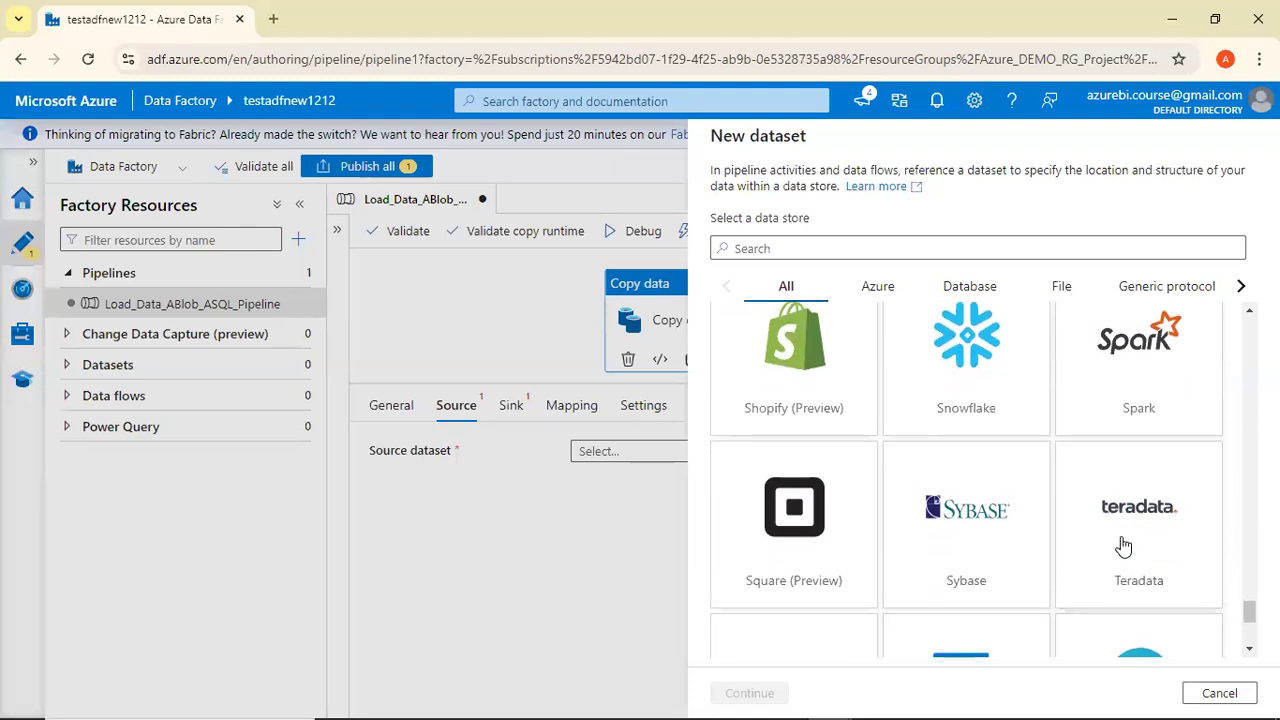
scroll(1124, 545, "down", 2)
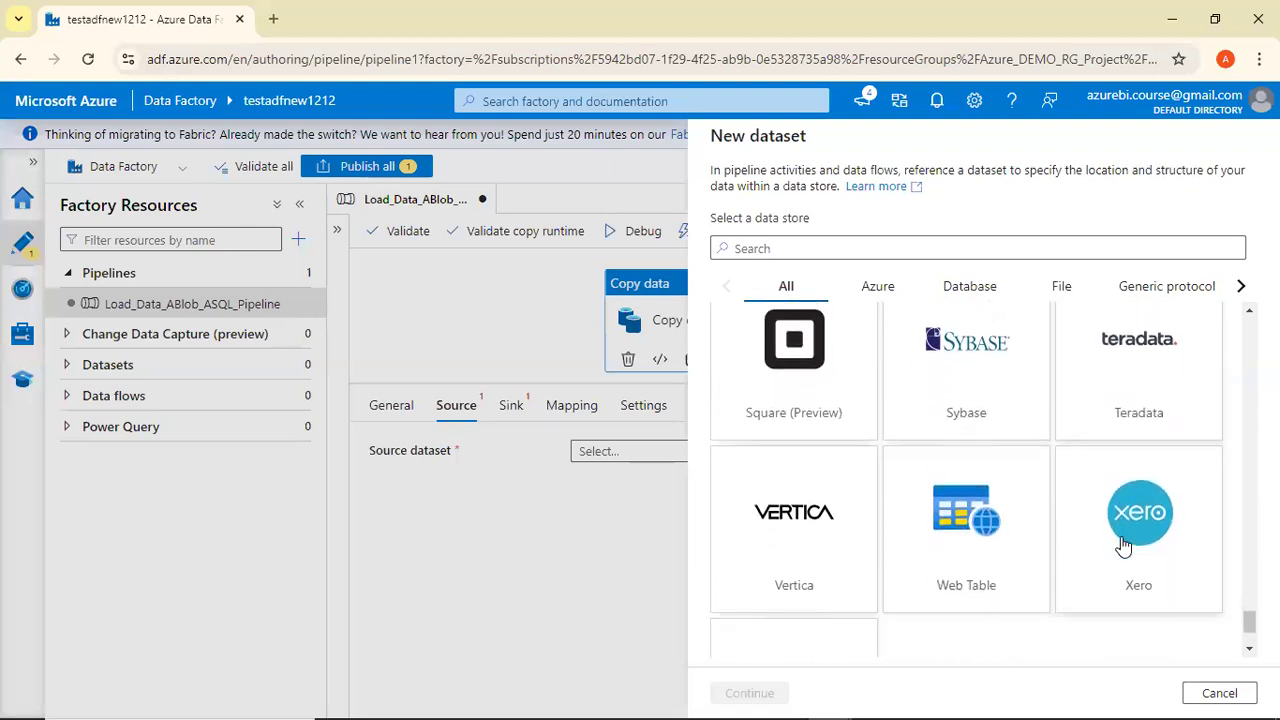
scroll(1124, 545, "down", 2)
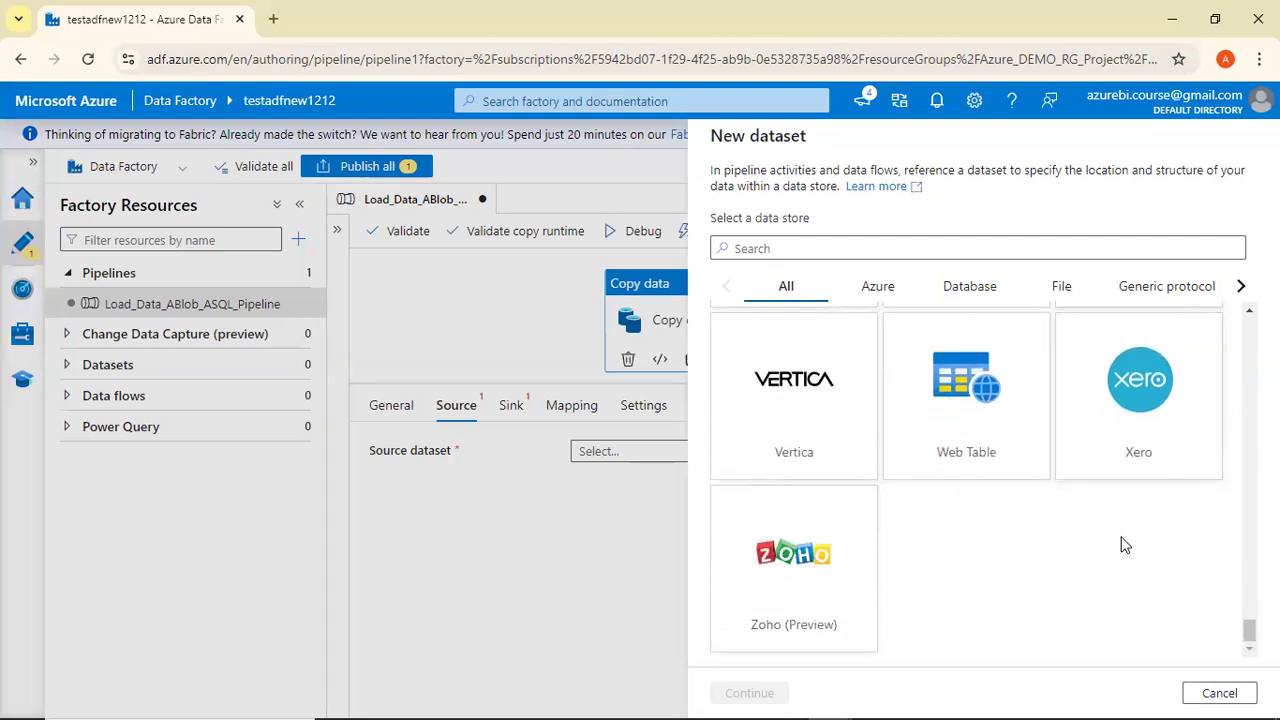
scroll(1124, 545, "up", 10)
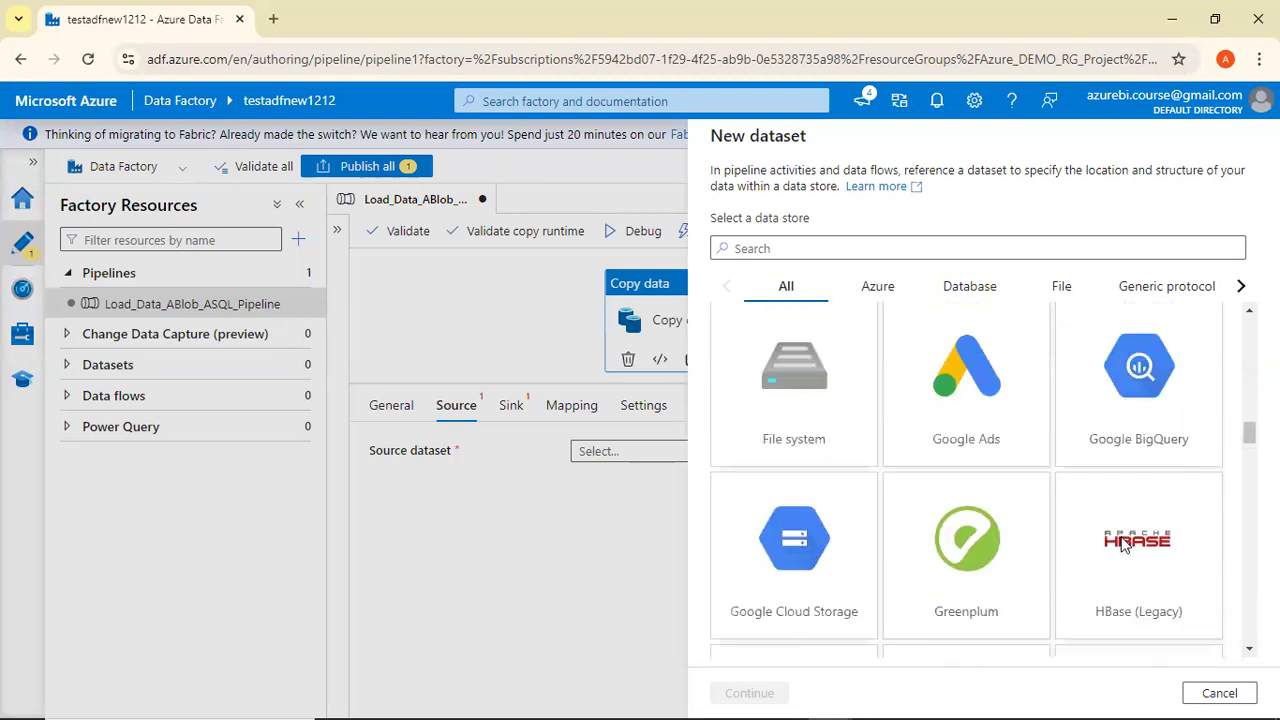
scroll(1124, 545, "up", 5)
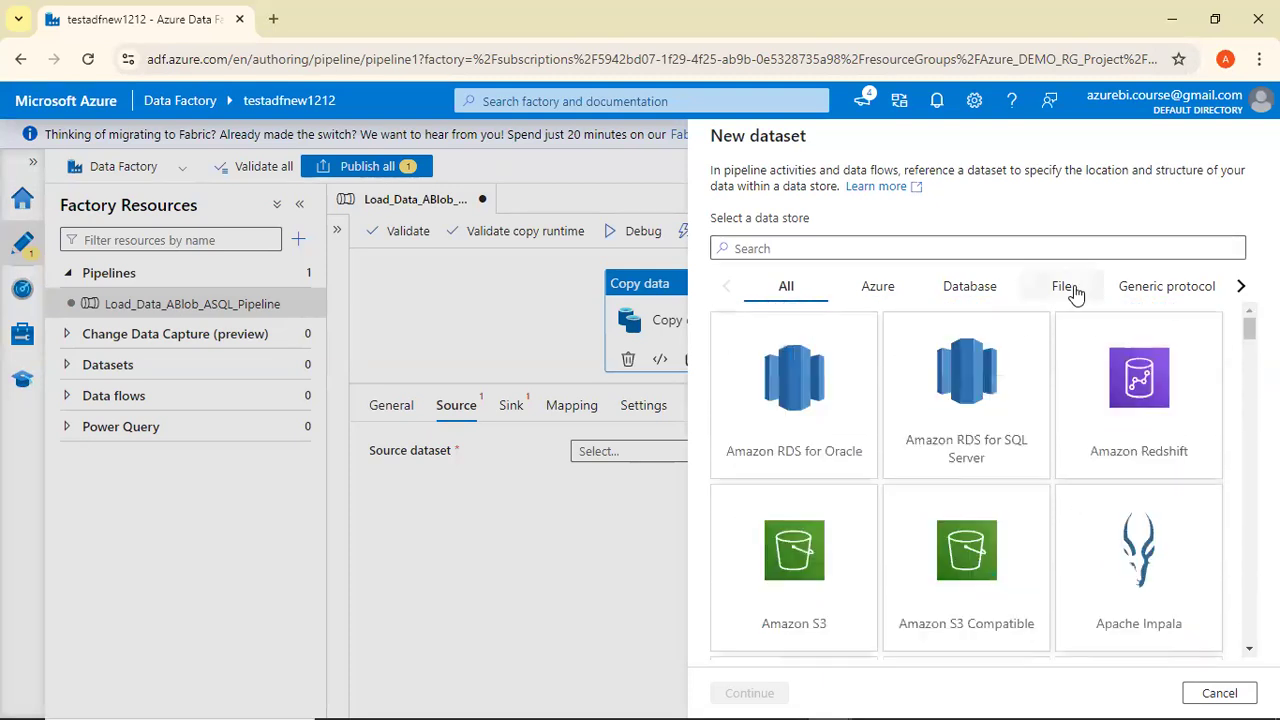
Search the data stores for "blo", choose Azure Blob Storage and set the dataset format to DelimitedText.
left_click(1085, 253)
type("blo")
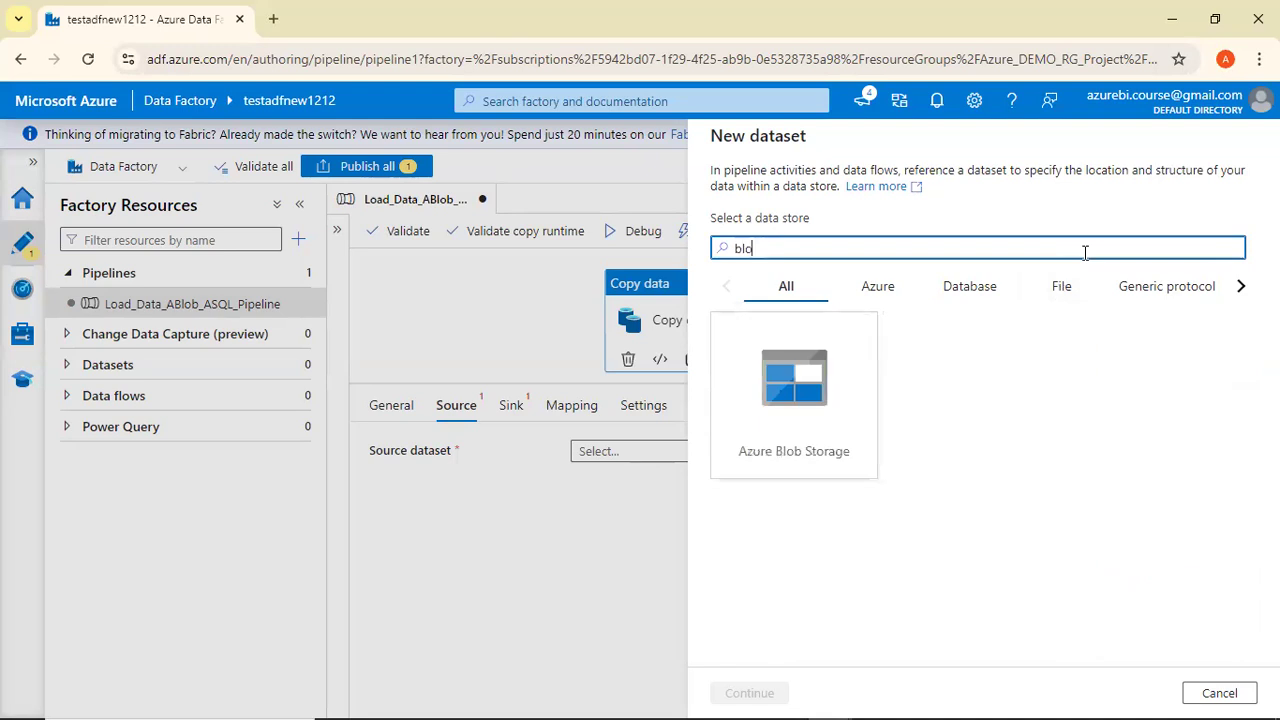
double_click(844, 401)
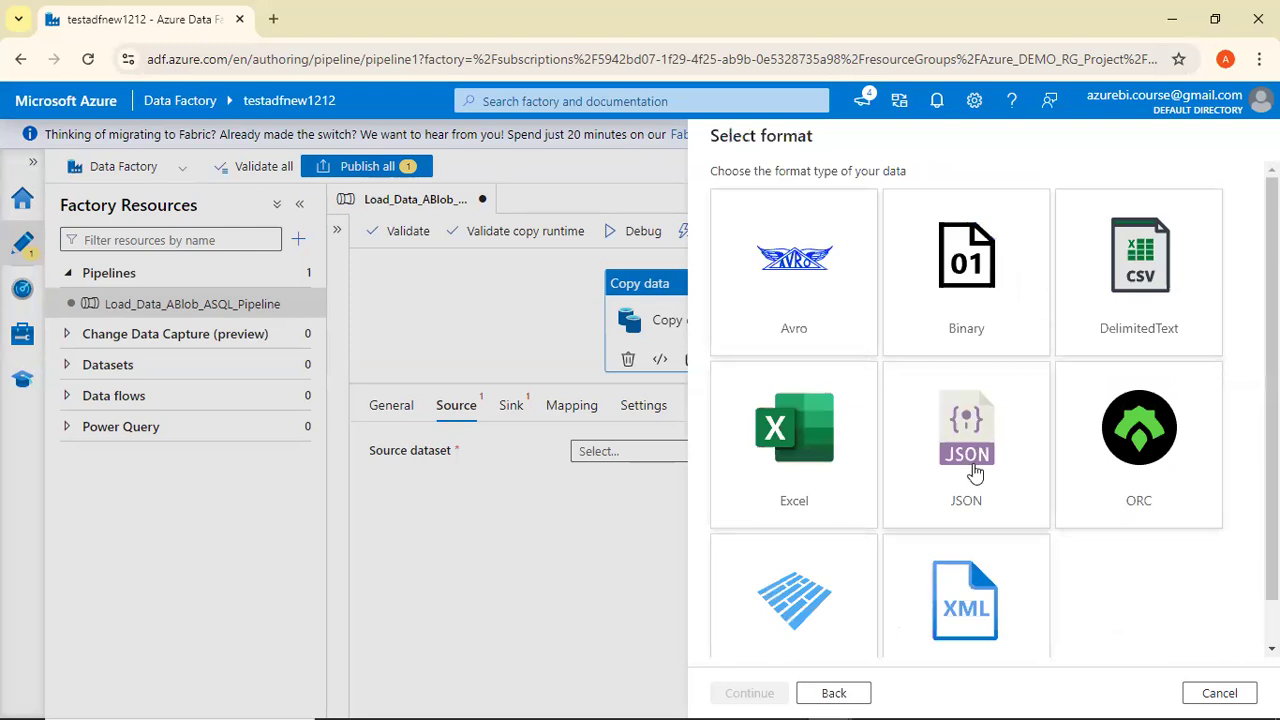
left_click(1120, 338)
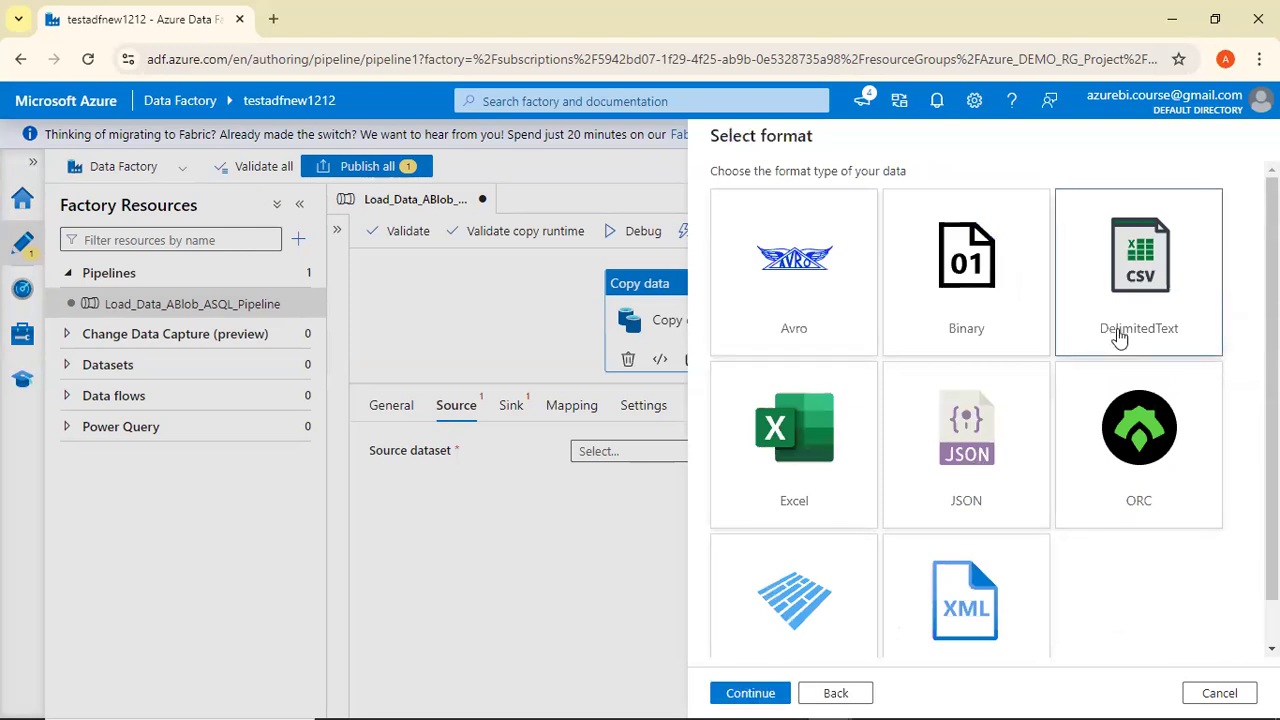
double_click(1120, 338)
Name the new source dataset Source_Blob_DS.
double_click(1020, 200)
type("S")
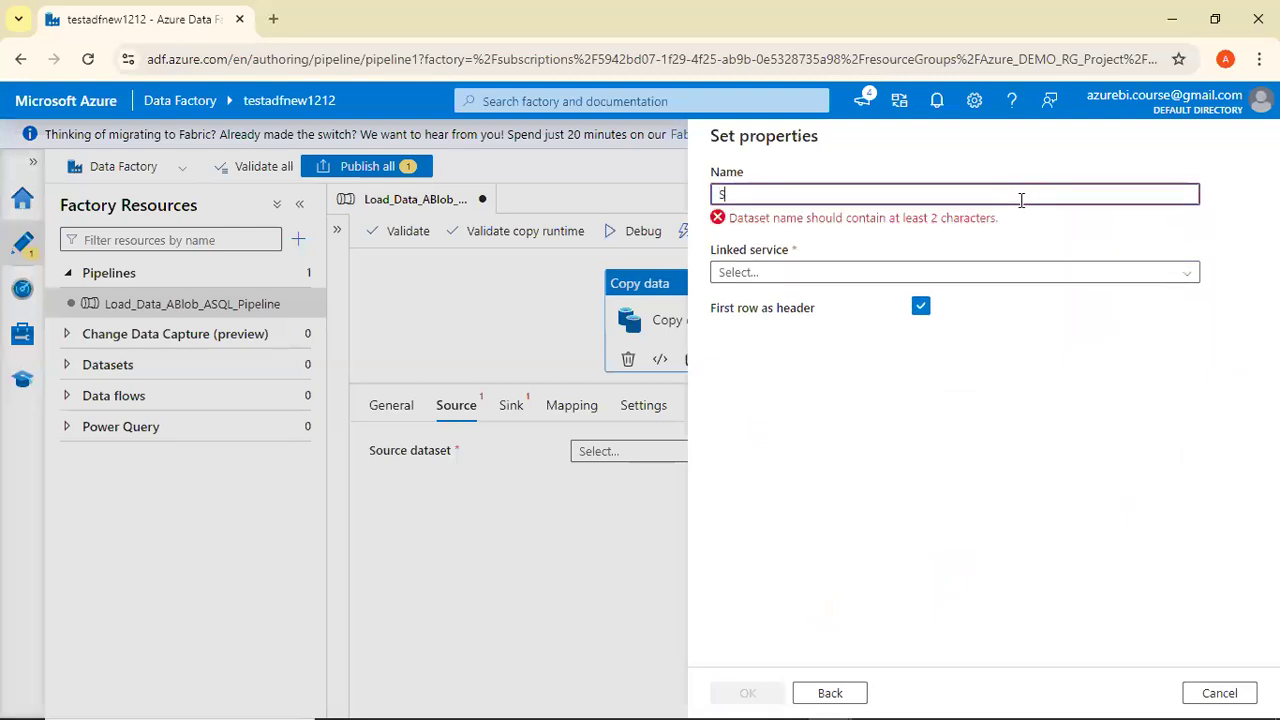
type("ource_Blob_DS")
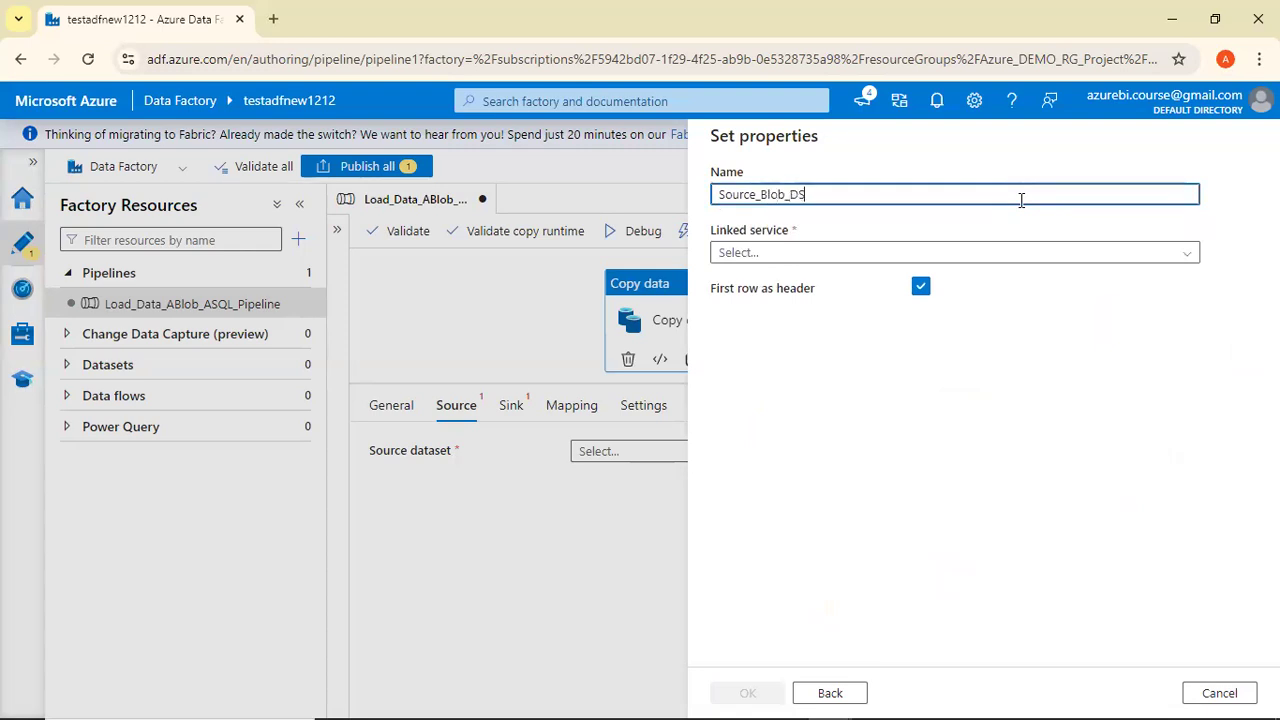
Create a new Azure Blob Storage linked service for the dataset, using the Pay-As-You-Go subscription and the azurestorageacntnew storage account.
left_click(987, 256)
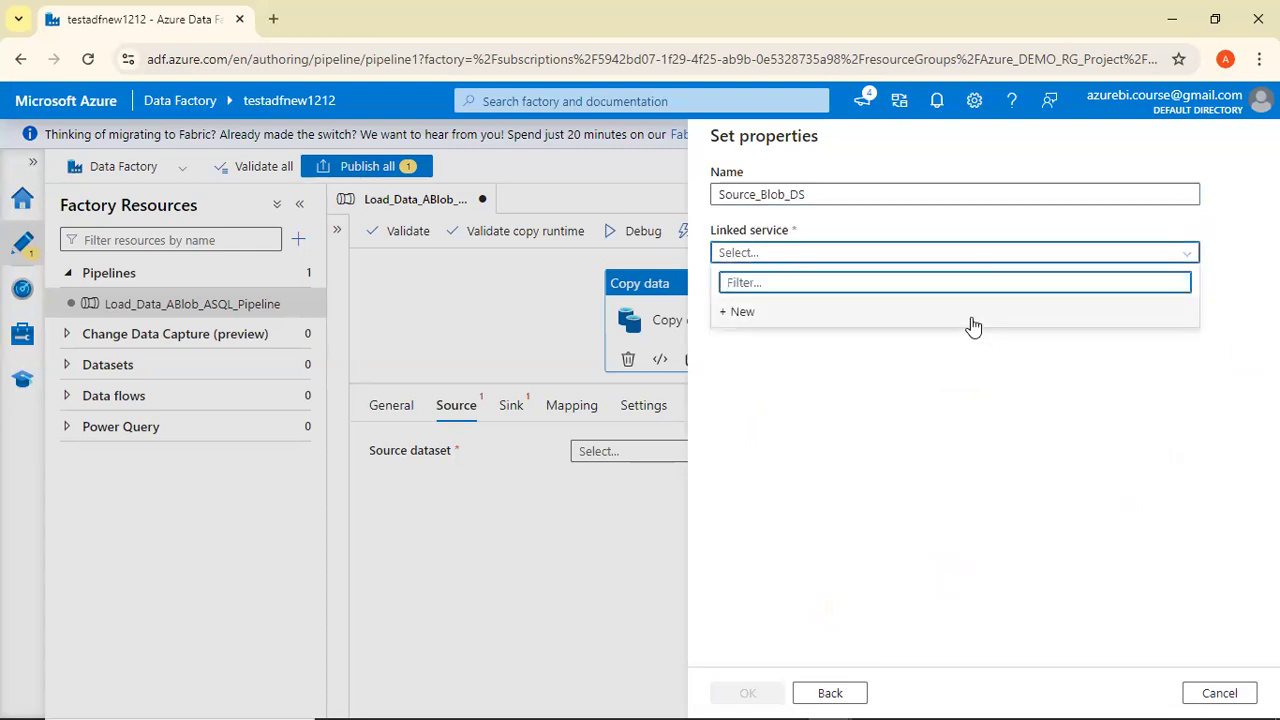
left_click(971, 318)
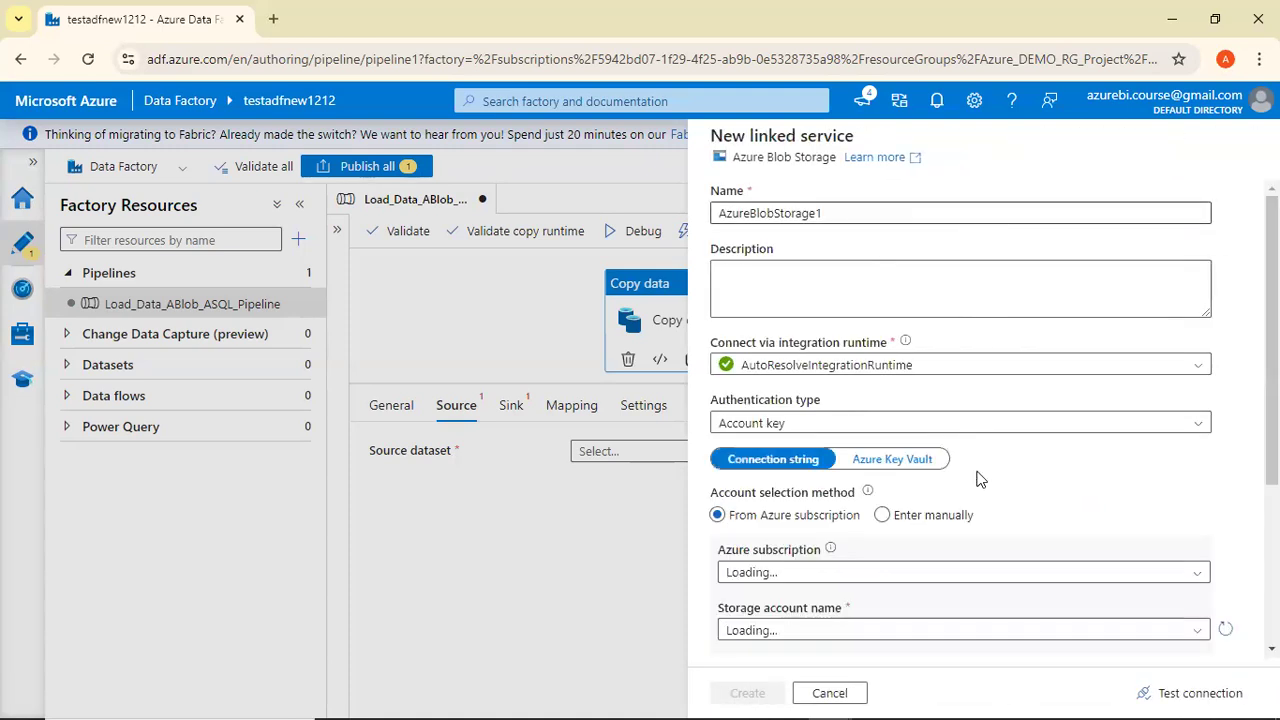
scroll(967, 577, "down", 2)
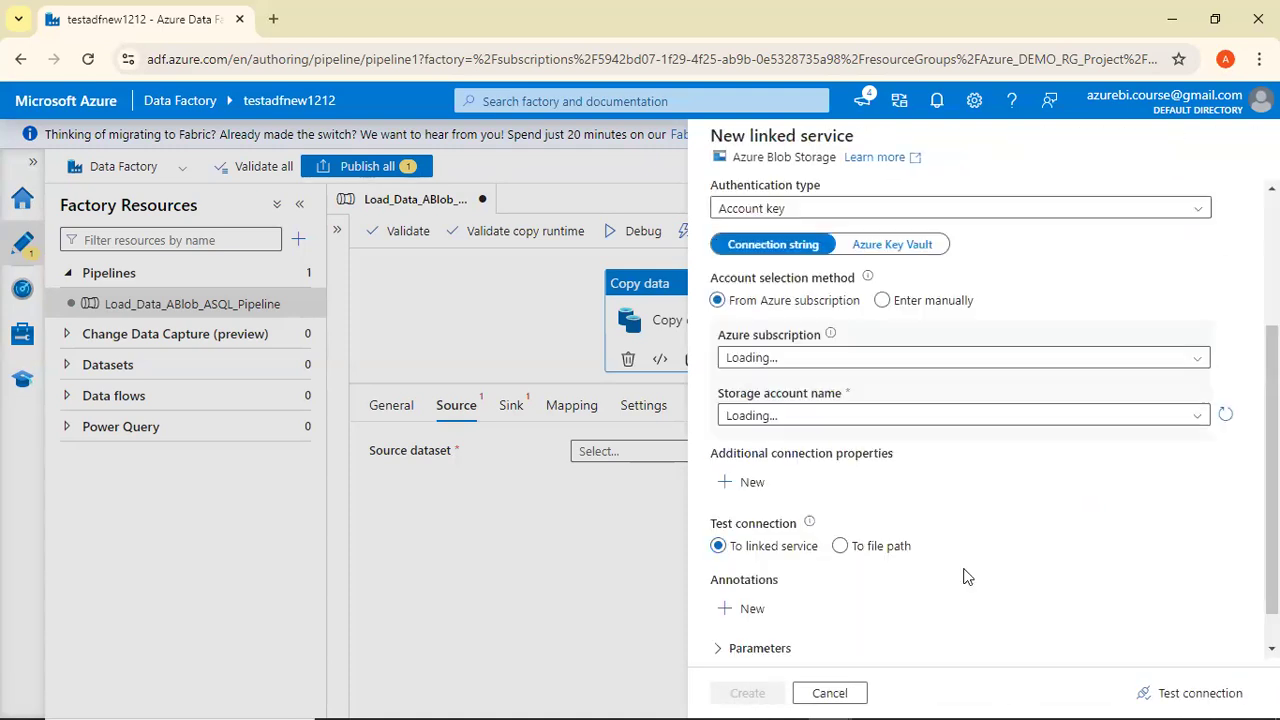
left_click(996, 349)
left_click(975, 408)
left_click(975, 409)
left_click(968, 431)
left_click(975, 410)
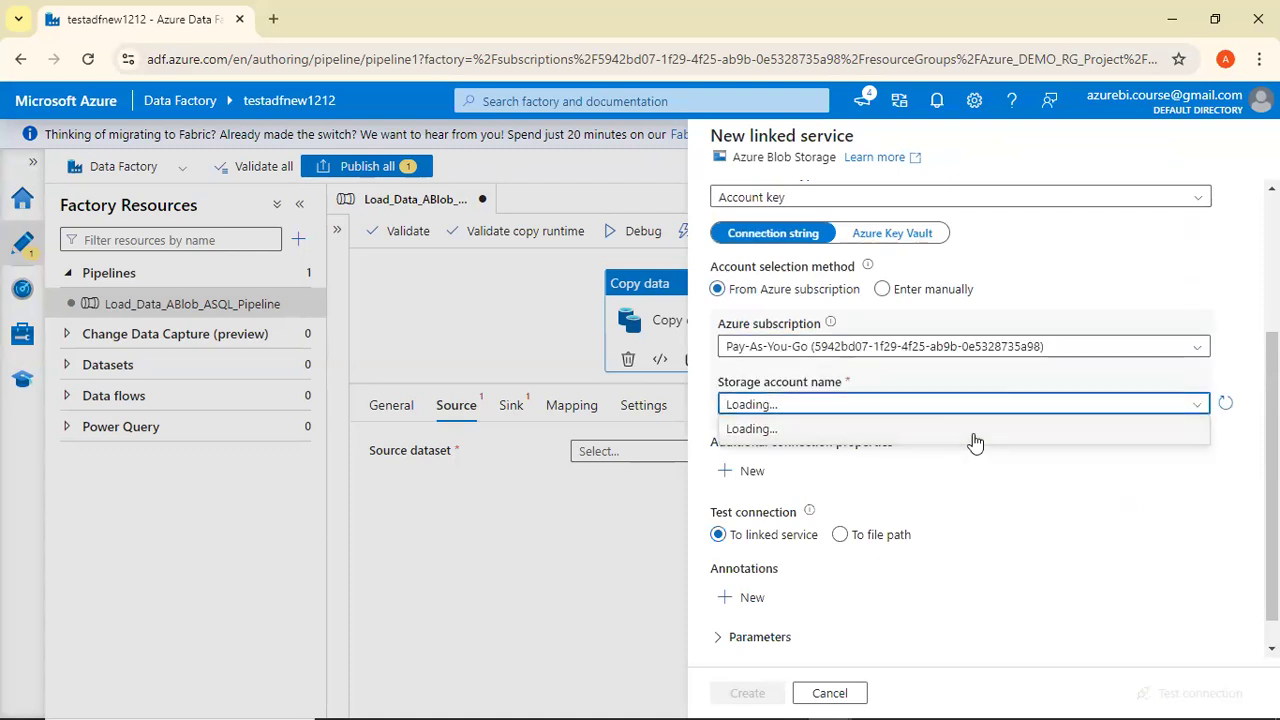
left_click(1118, 413)
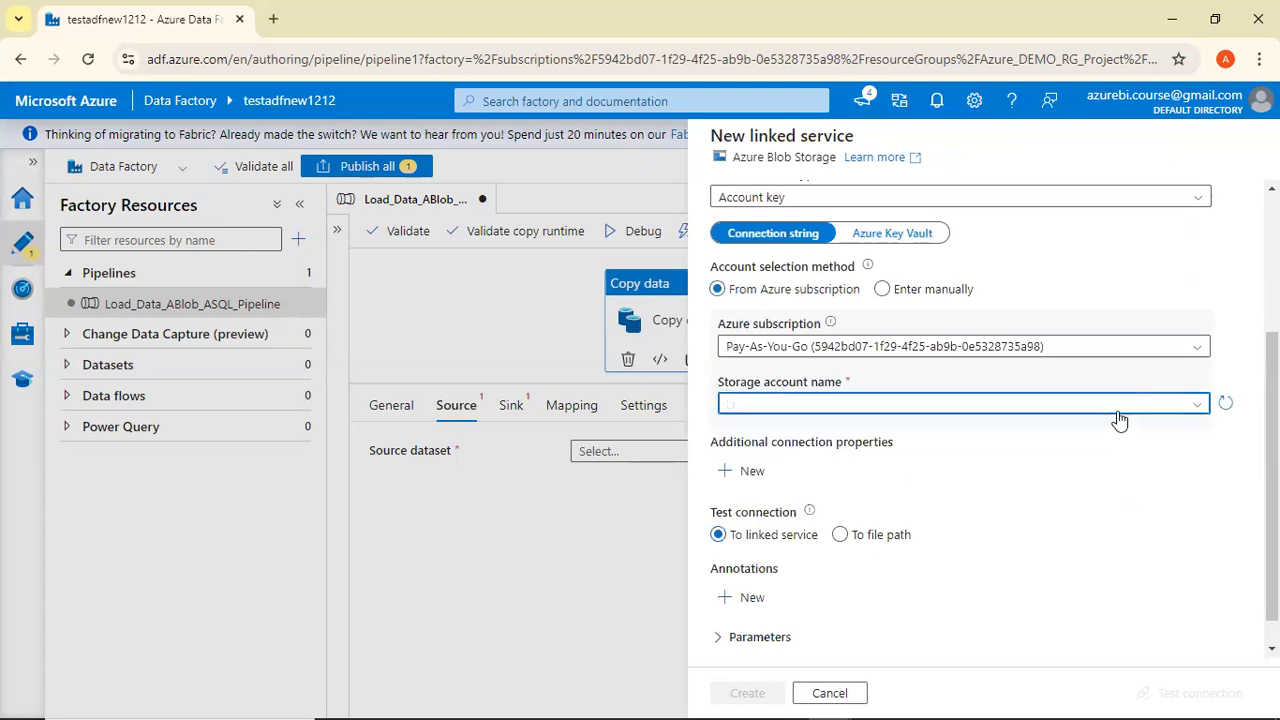
left_click(1118, 407)
left_click(1090, 432)
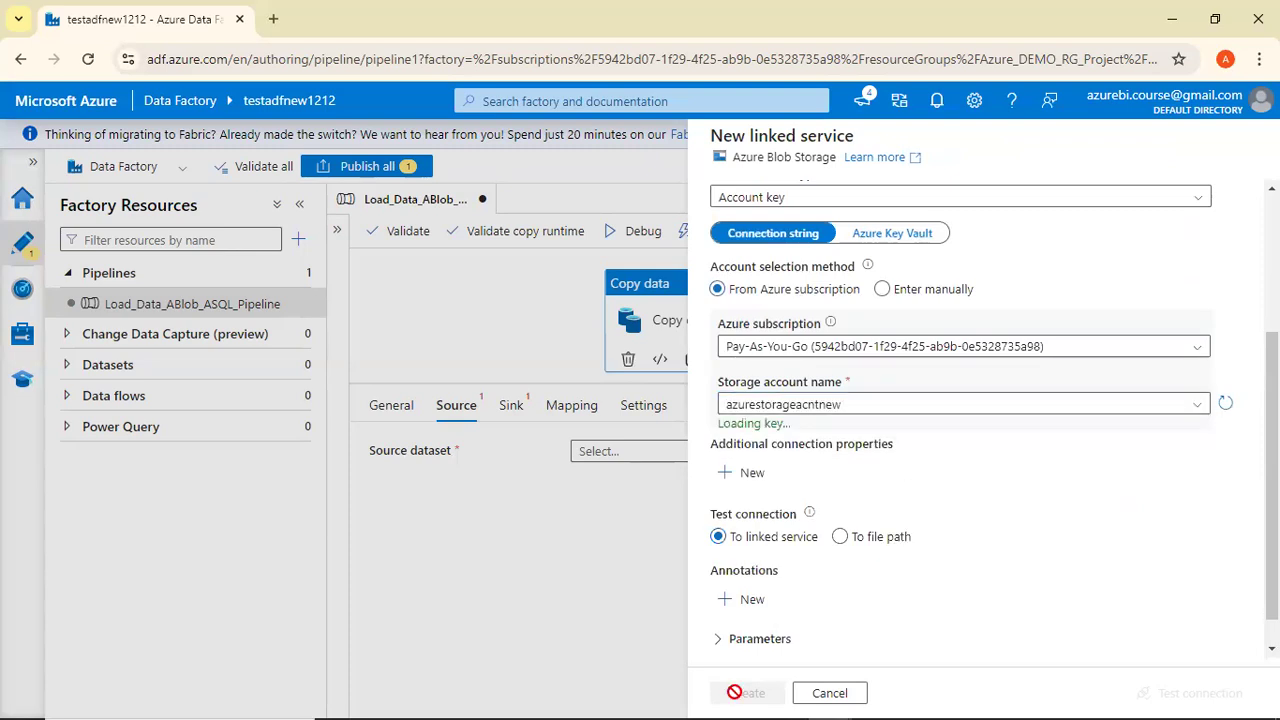
left_click(737, 694)
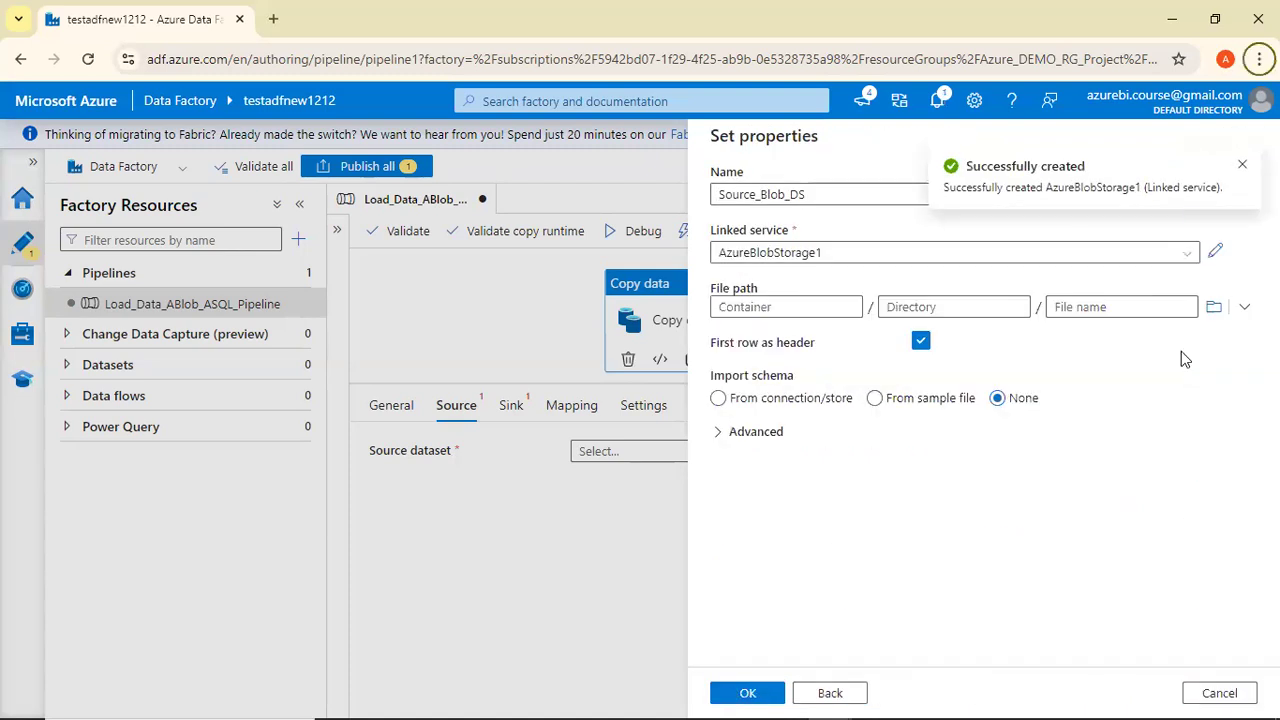
Switch to the Azure portal to check the datalogs container's location and its stored file, and return to the dataset properties.
key("alt+Tab")
key("alt+Tab")
key("alt+Tab")
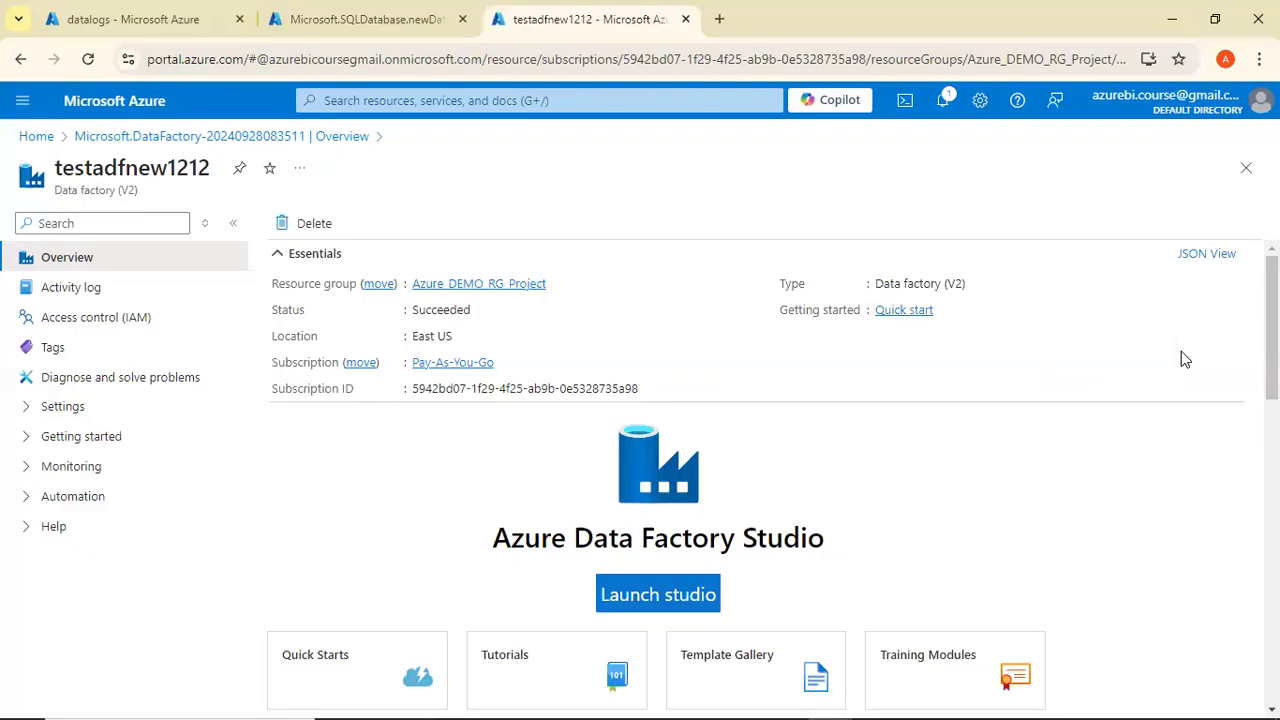
key("ctrl+Tab")
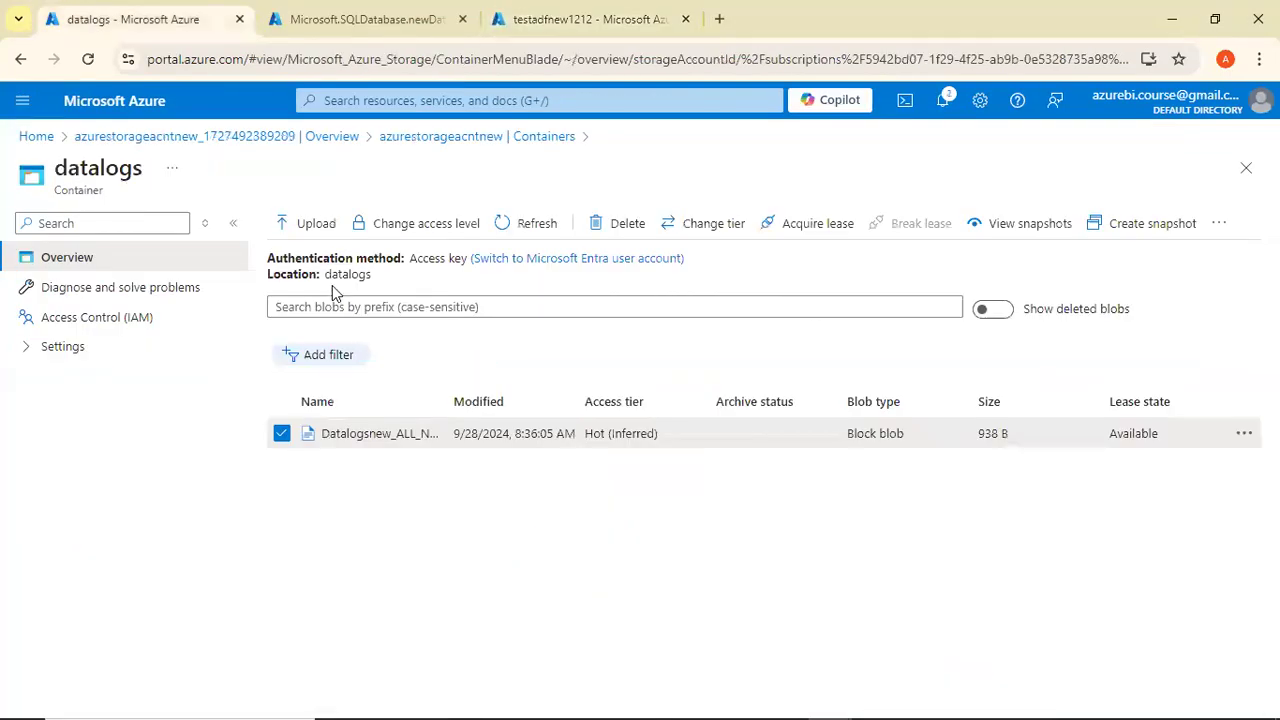
left_click_drag(325, 274, 378, 278)
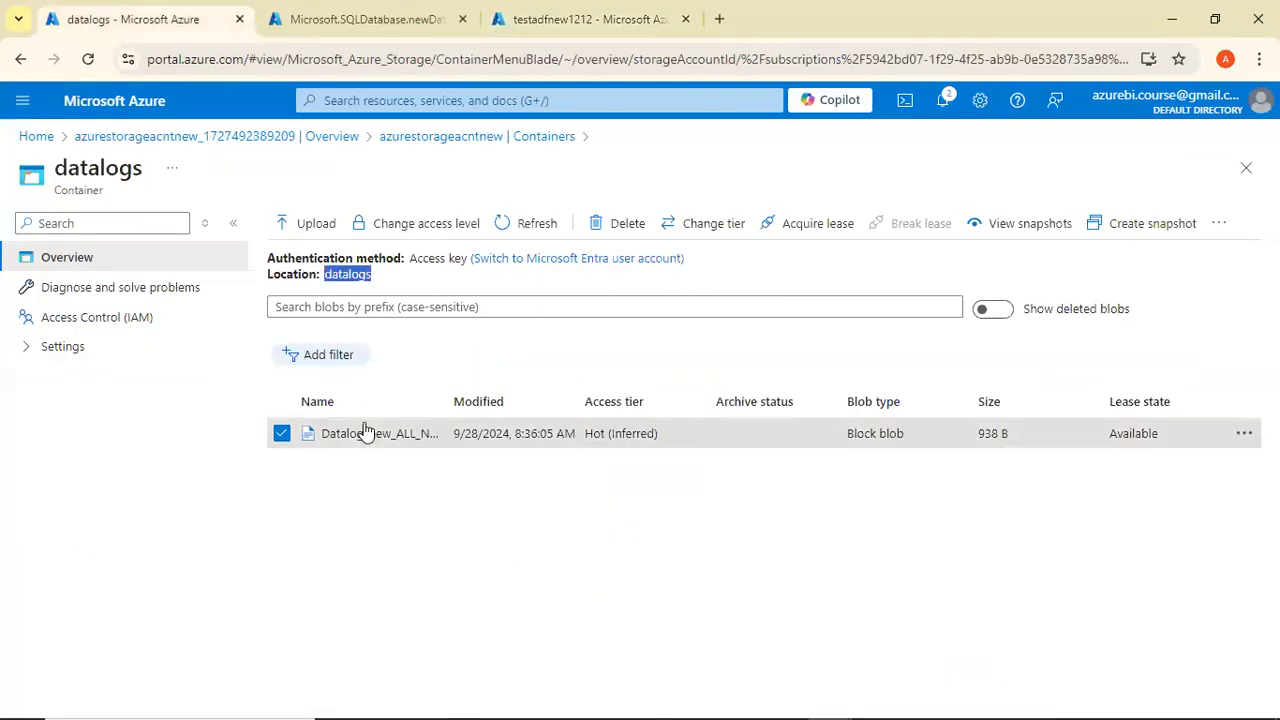
key("alt+Tab")
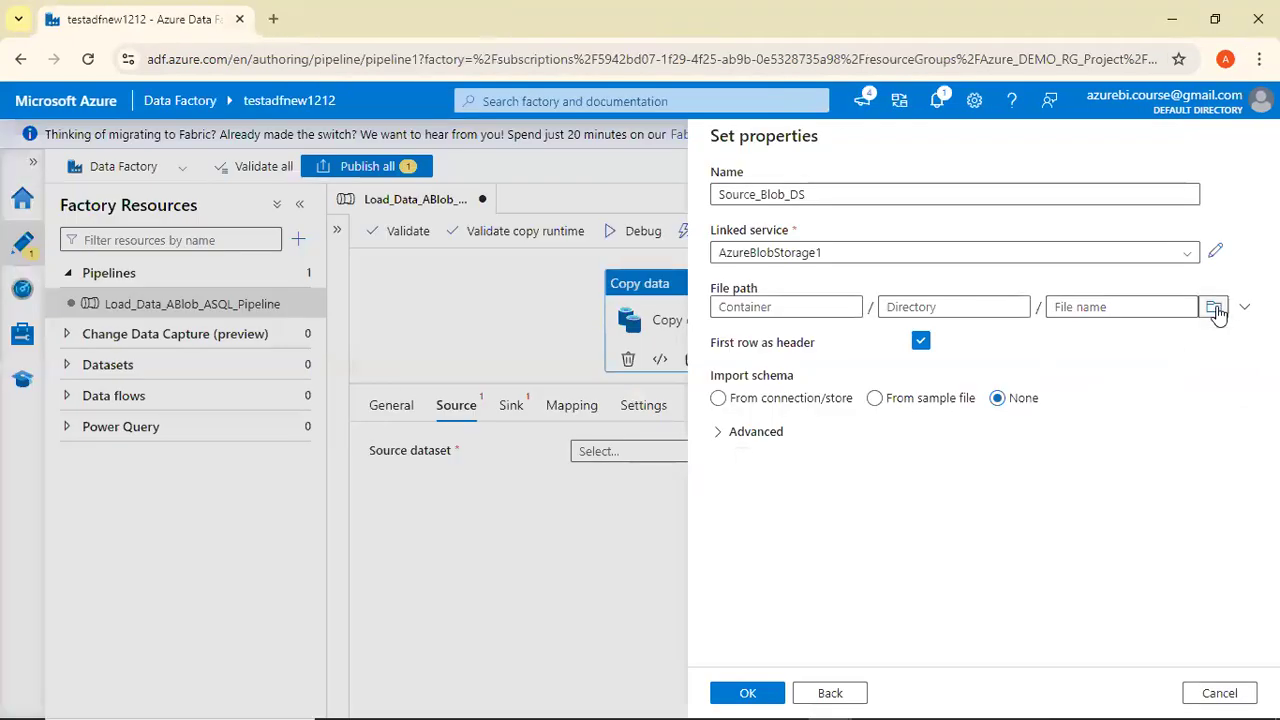
Create the Source_Blob_DS dataset with Datalogsnew_ALL_NEW.csv from the datalogs container as its file path, and preview its data.
left_click(1214, 308)
left_click(752, 241)
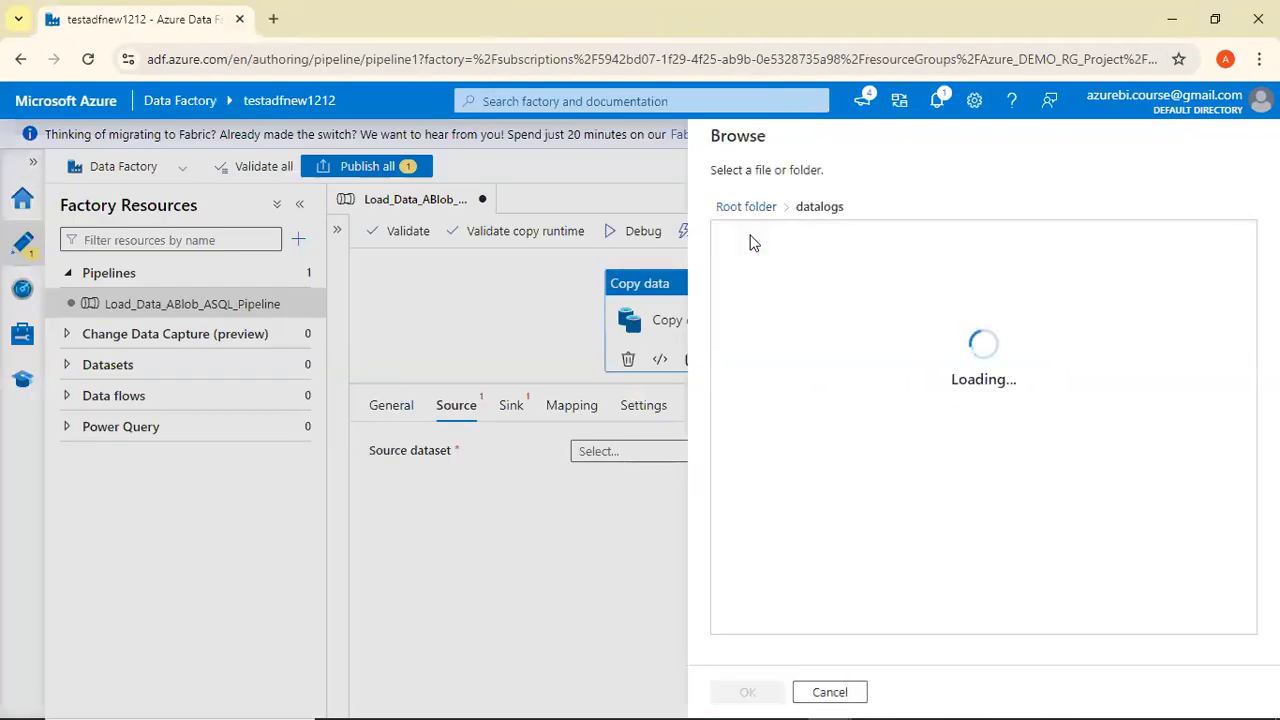
left_click(751, 237)
left_click(752, 689)
left_click(757, 695)
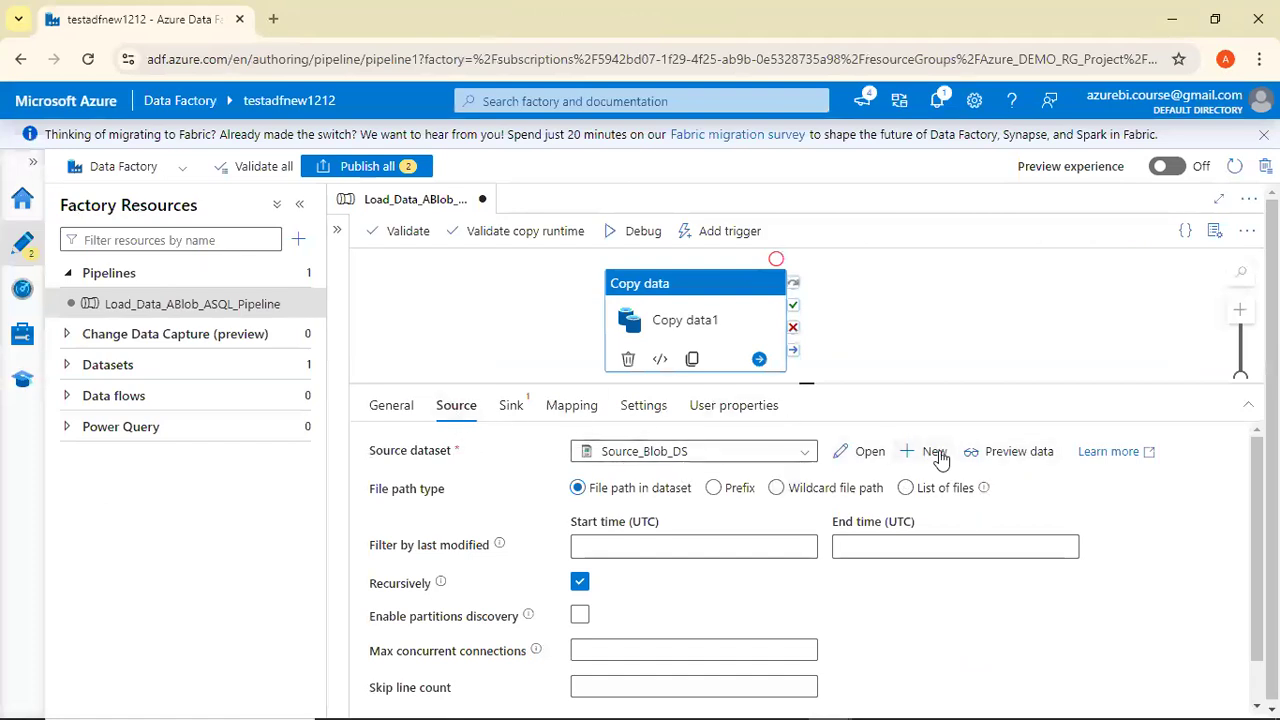
left_click(1020, 455)
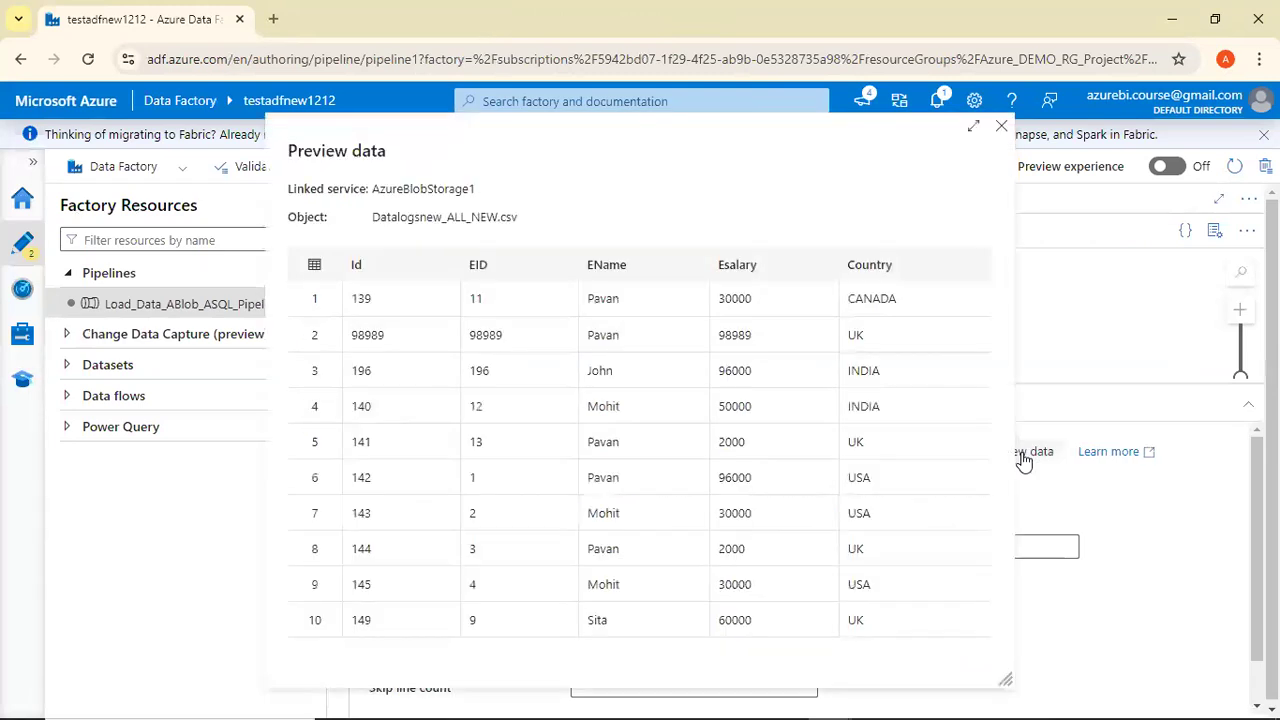
left_click(1001, 128)
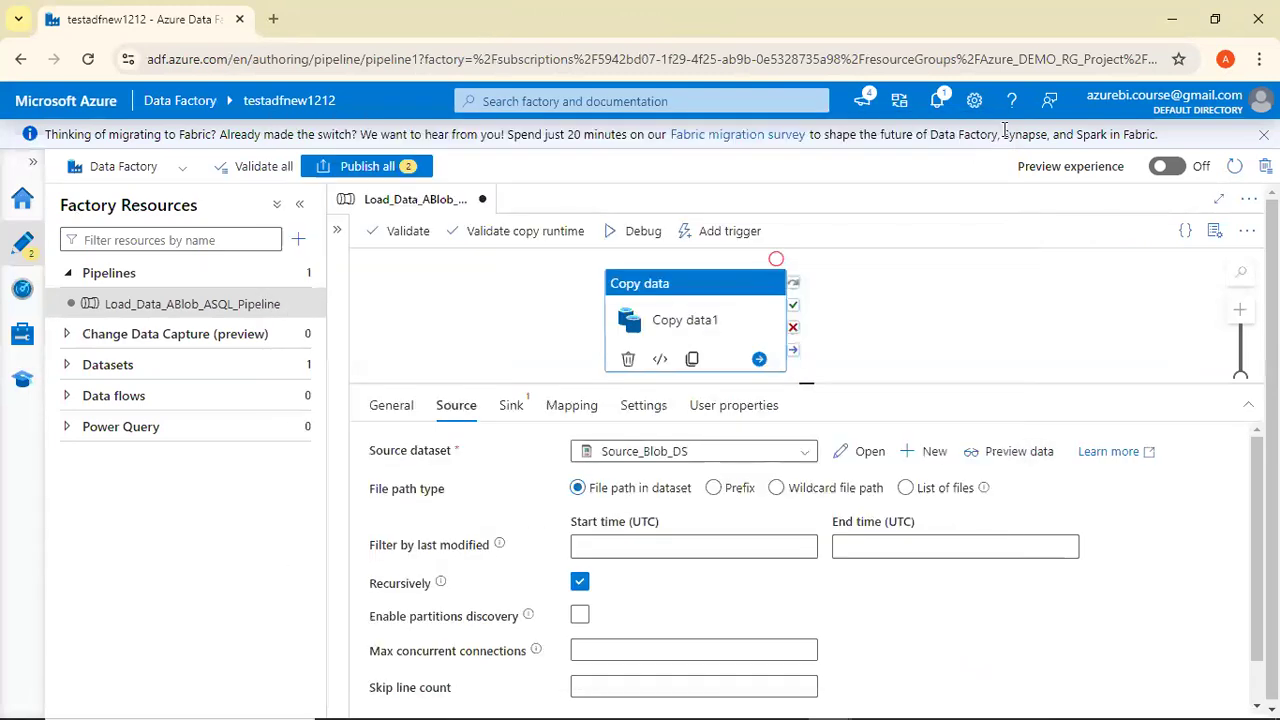
Switch to the Azure portal, open the newly deployed azuresqldb database and go to its server firewall settings.
left_click(511, 405)
key("alt+Tab")
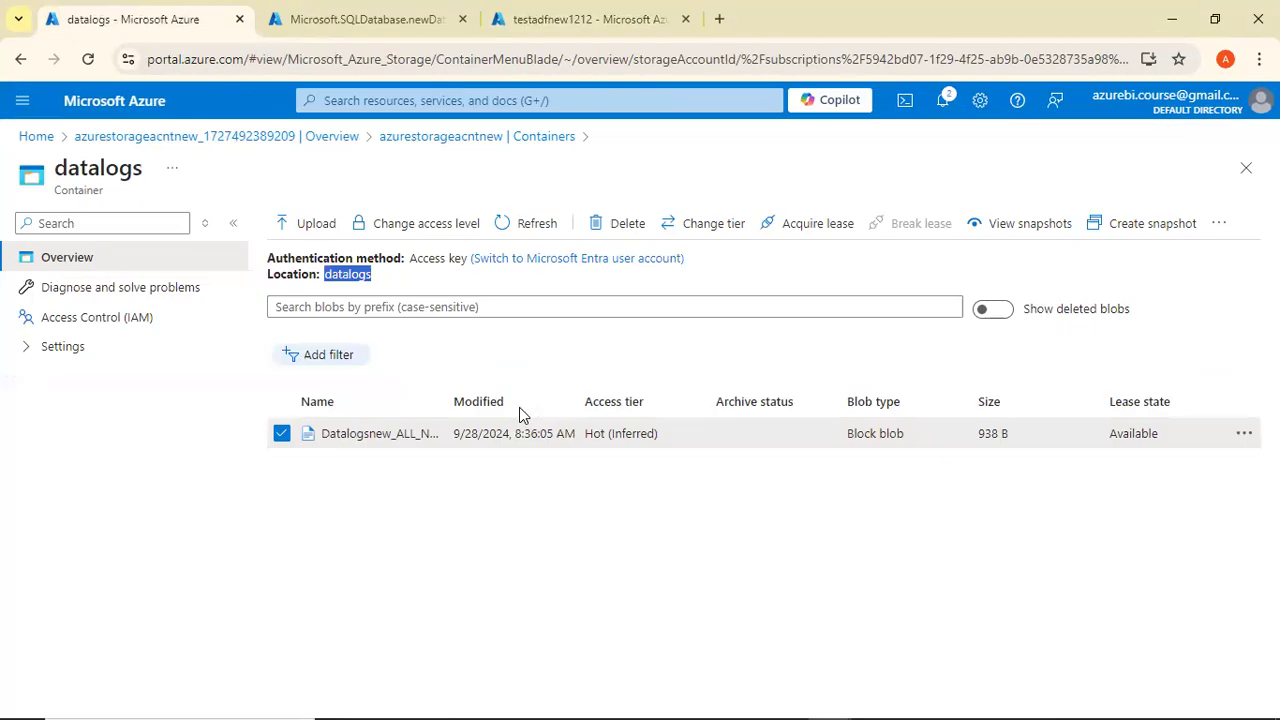
key("ctrl+Tab")
left_click(377, 479)
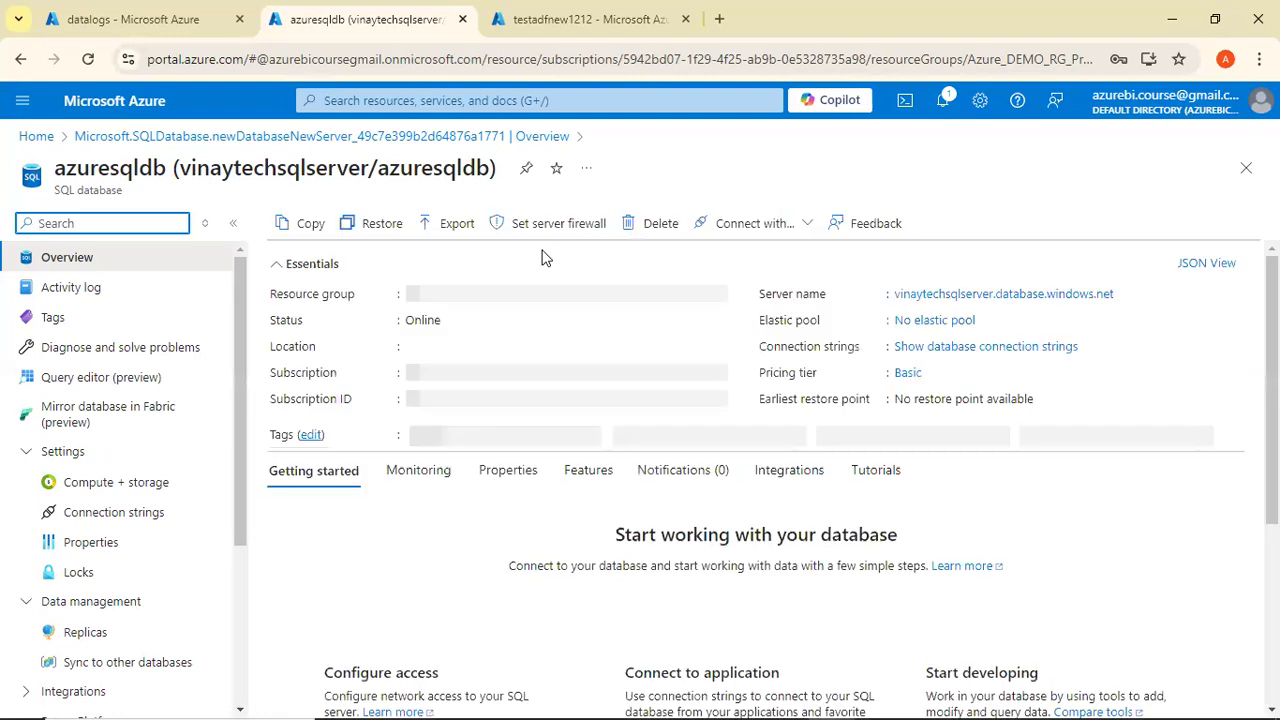
left_click(546, 224)
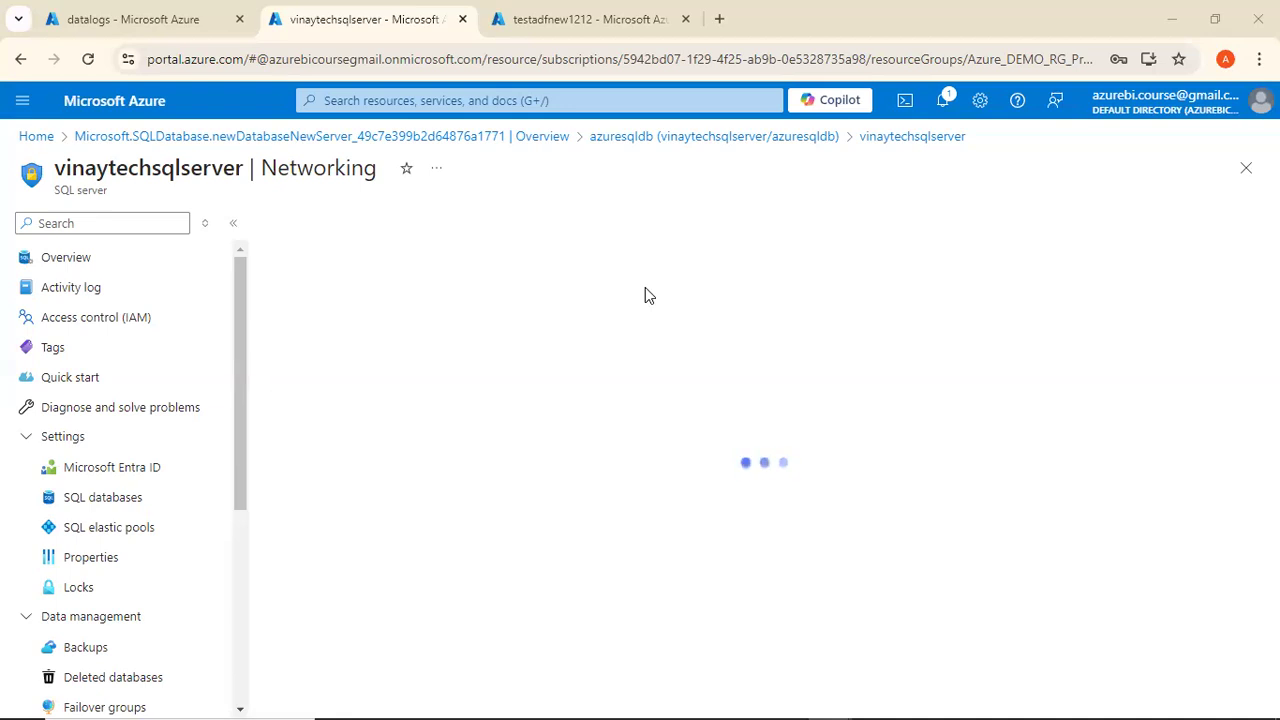
Find and launch Microsoft SQL Server Management Studio 18 from the desktop.
key("alt+Tab")
key("alt+Tab")
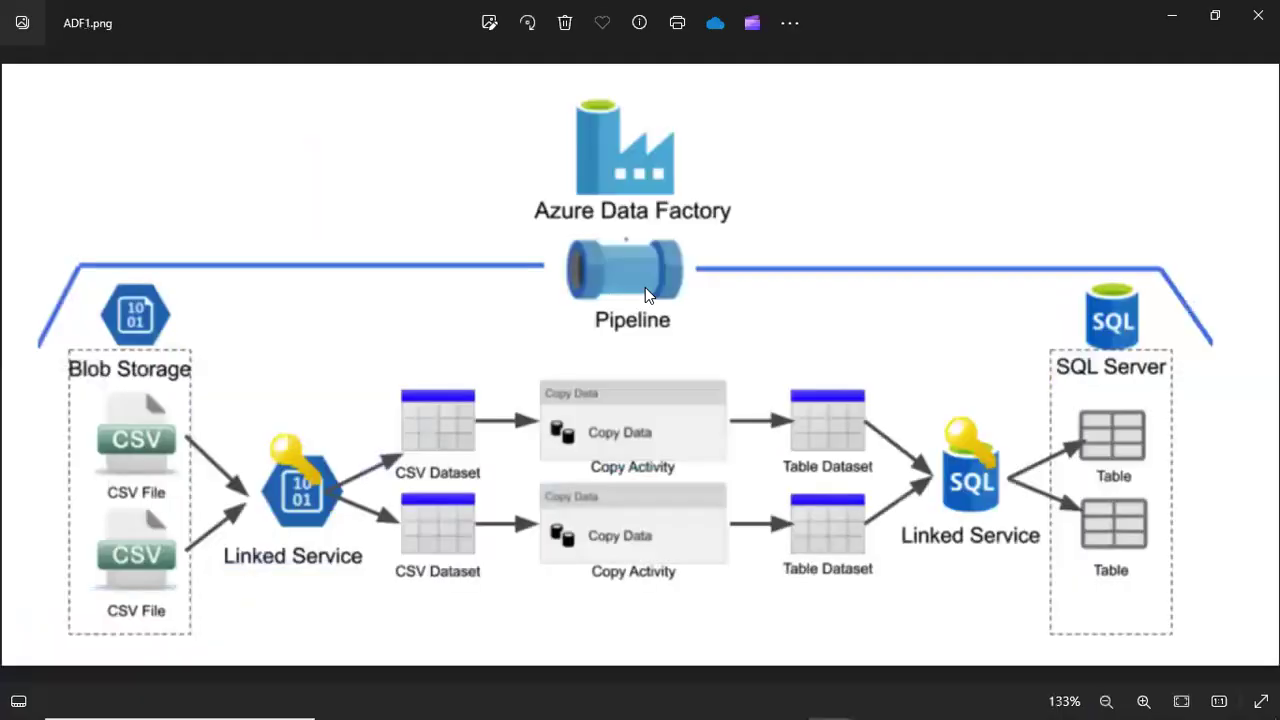
key("super+d")
key("super+s")
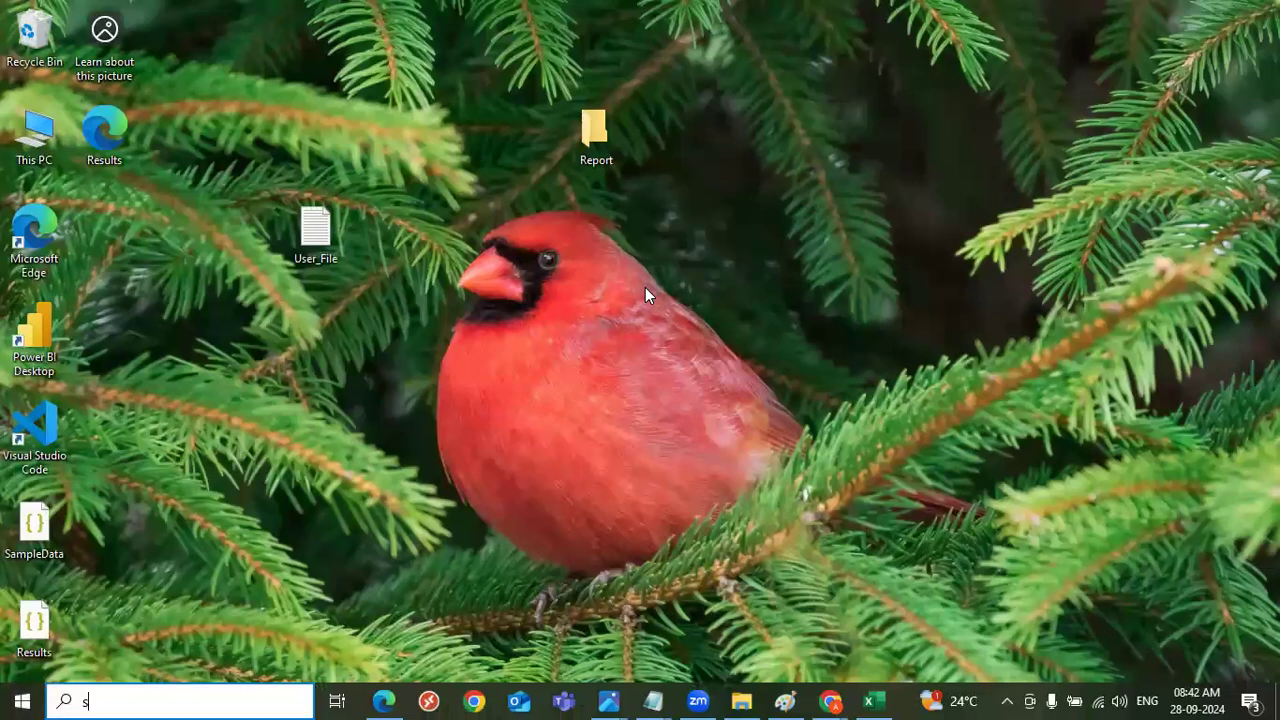
type("sql server")
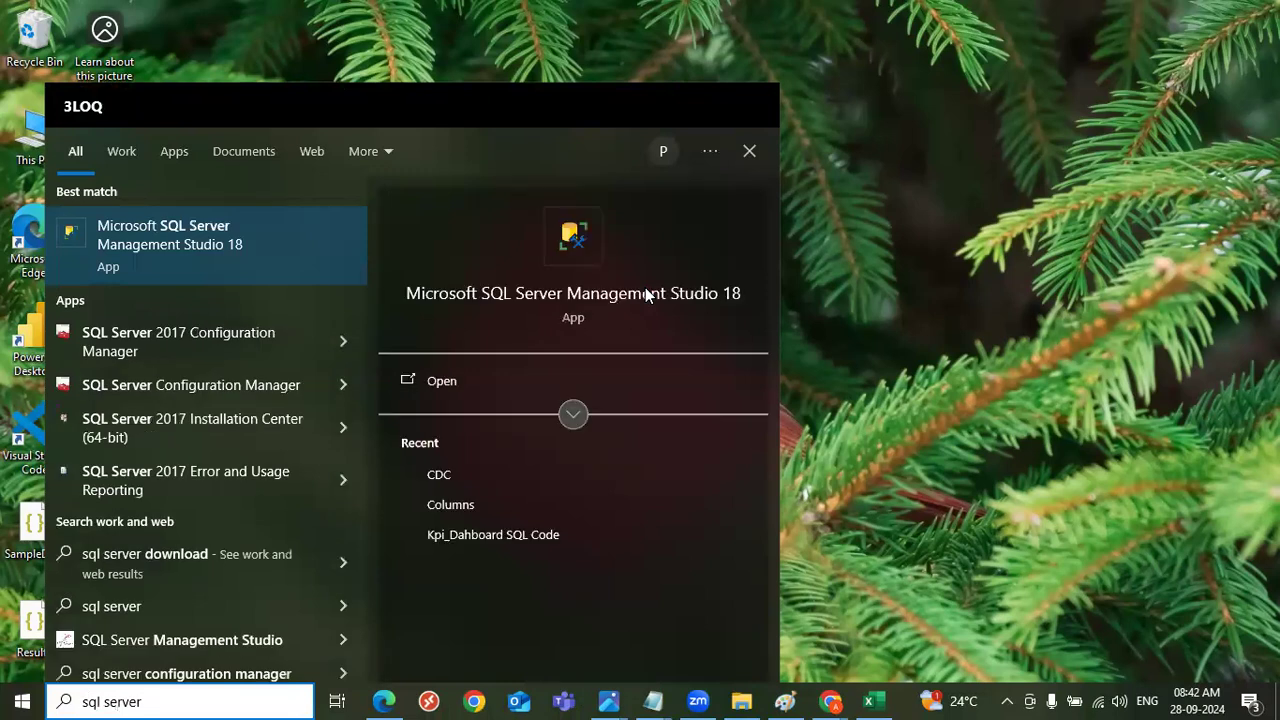
key("Return")
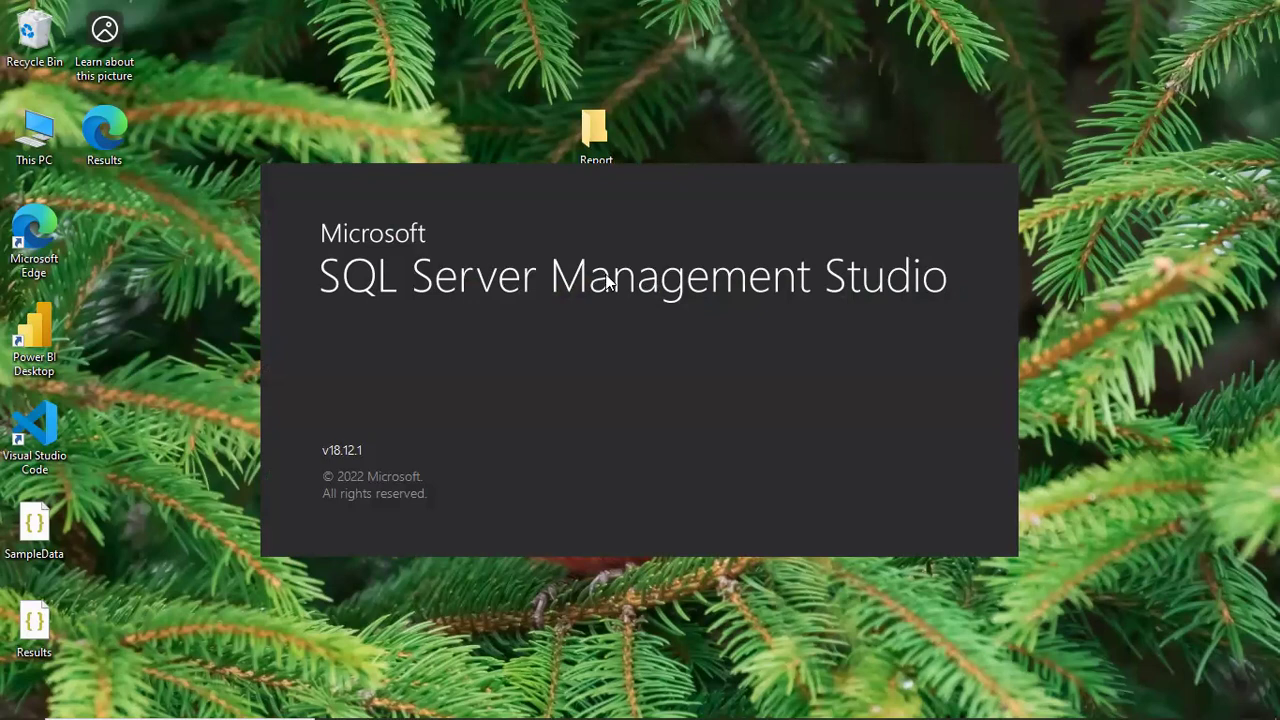
Switch back to the Azure portal and reopen the server firewall settings through vinaytechsqlserver's azuresqldb database.
key("alt+Tab")
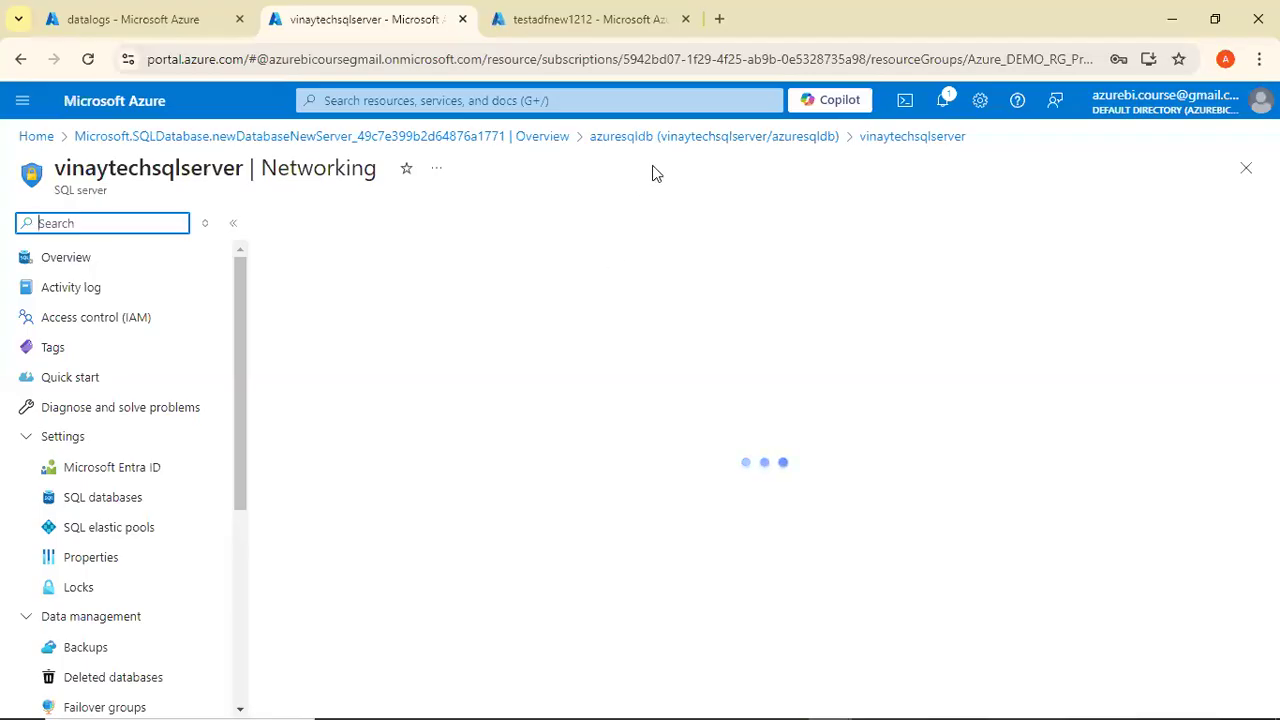
left_click(102, 259)
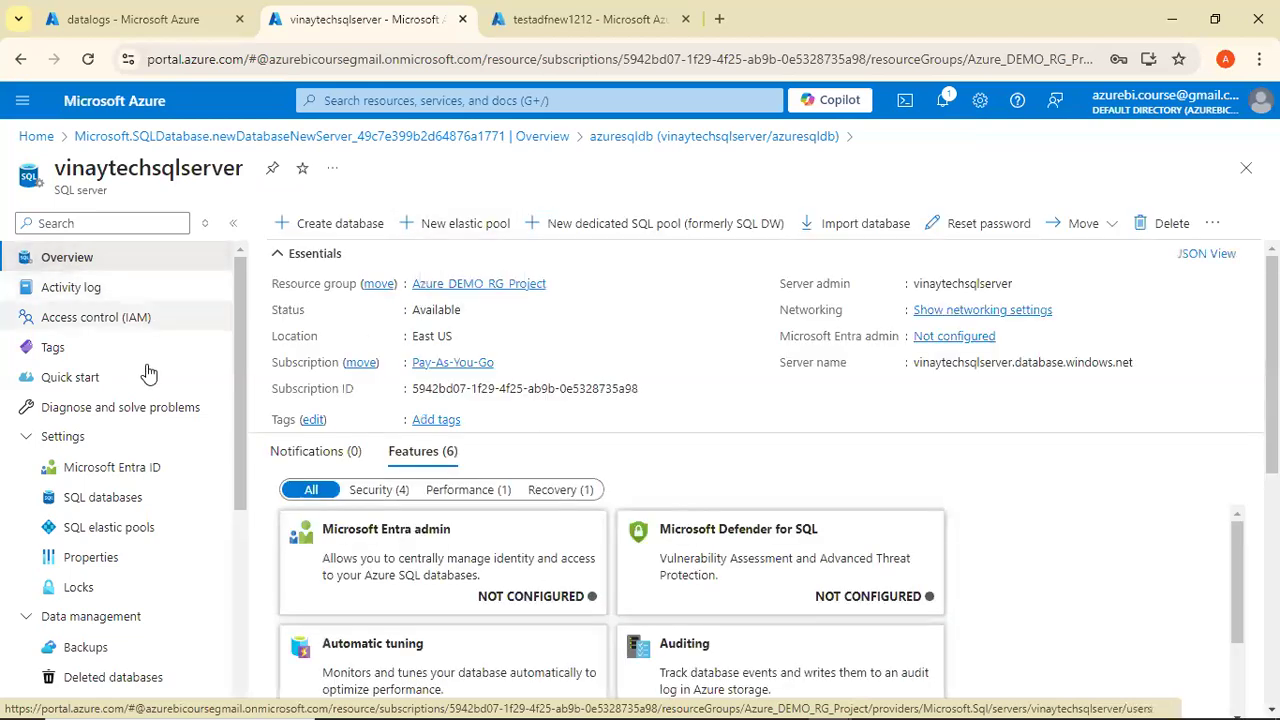
scroll(66, 374, "down", 1)
left_click(133, 446)
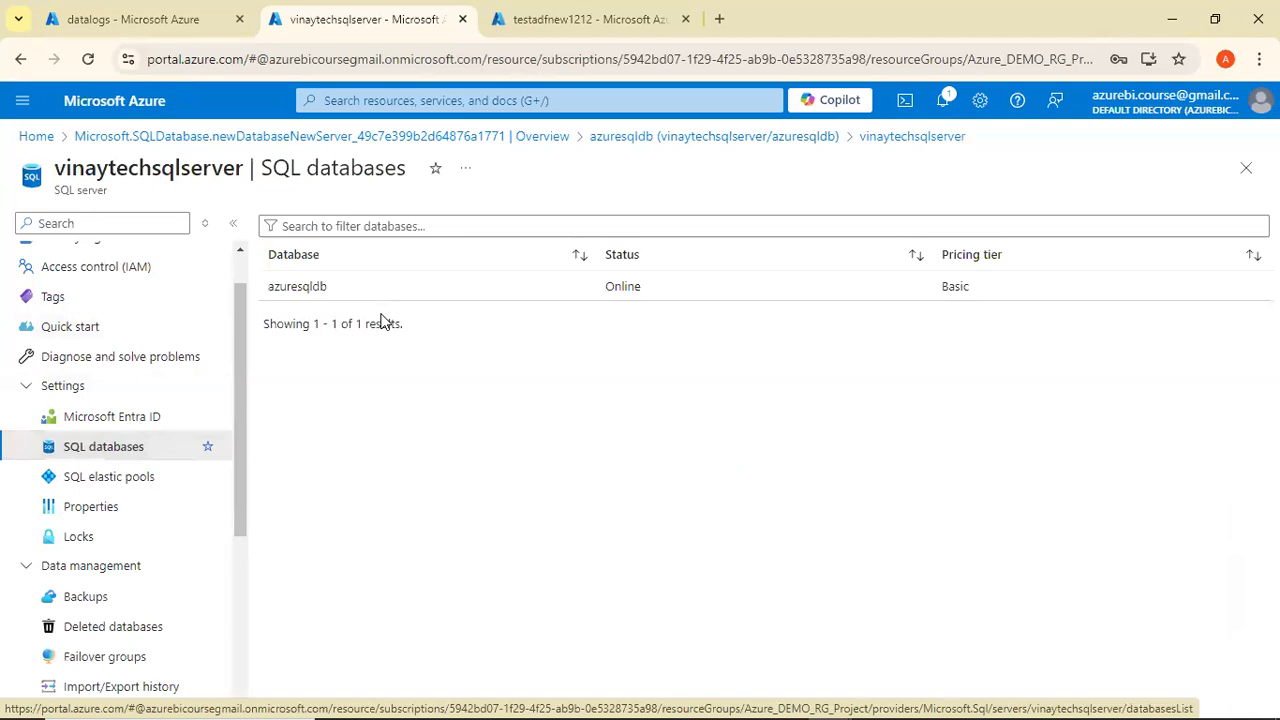
left_click(297, 286)
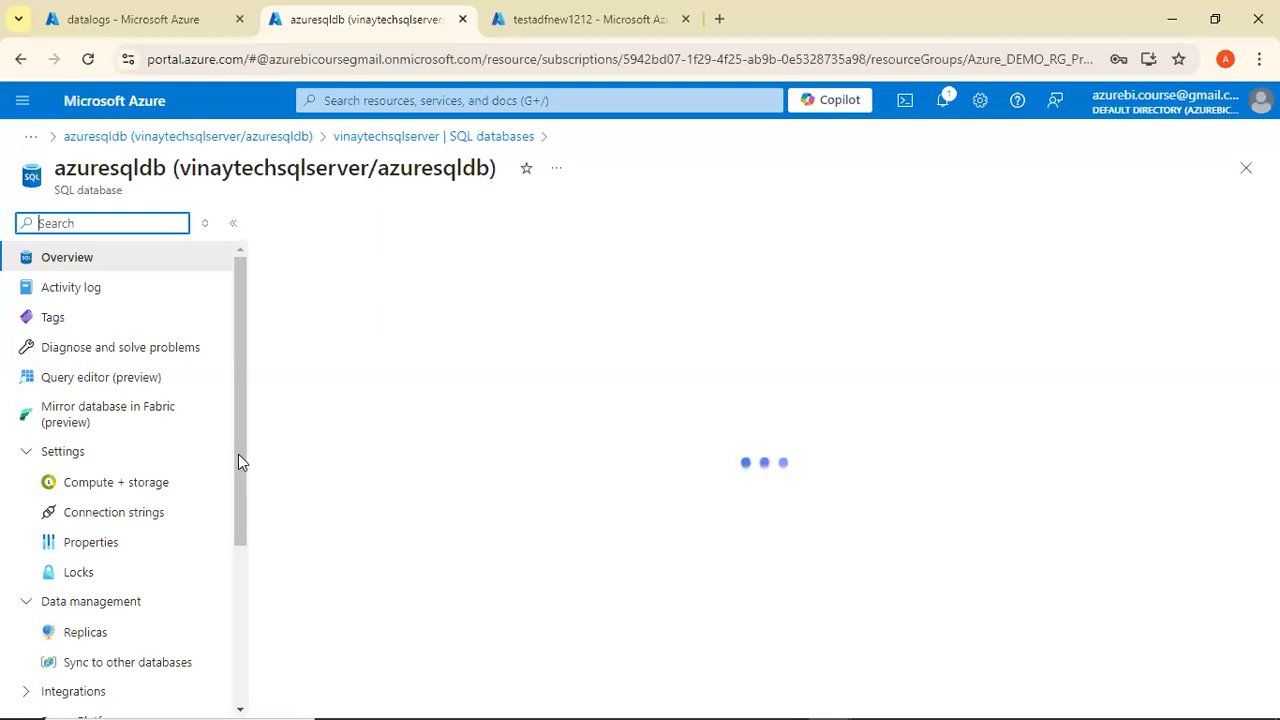
left_click_drag(158, 488, 553, 422)
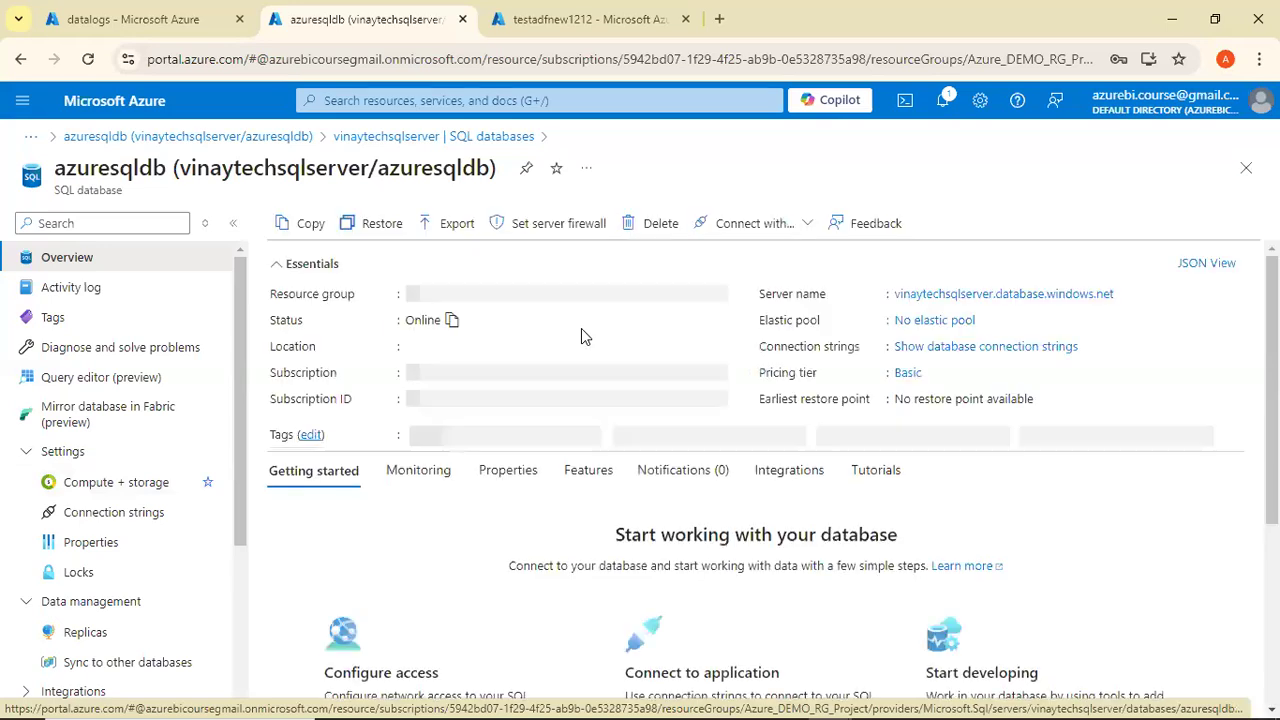
left_click(586, 220)
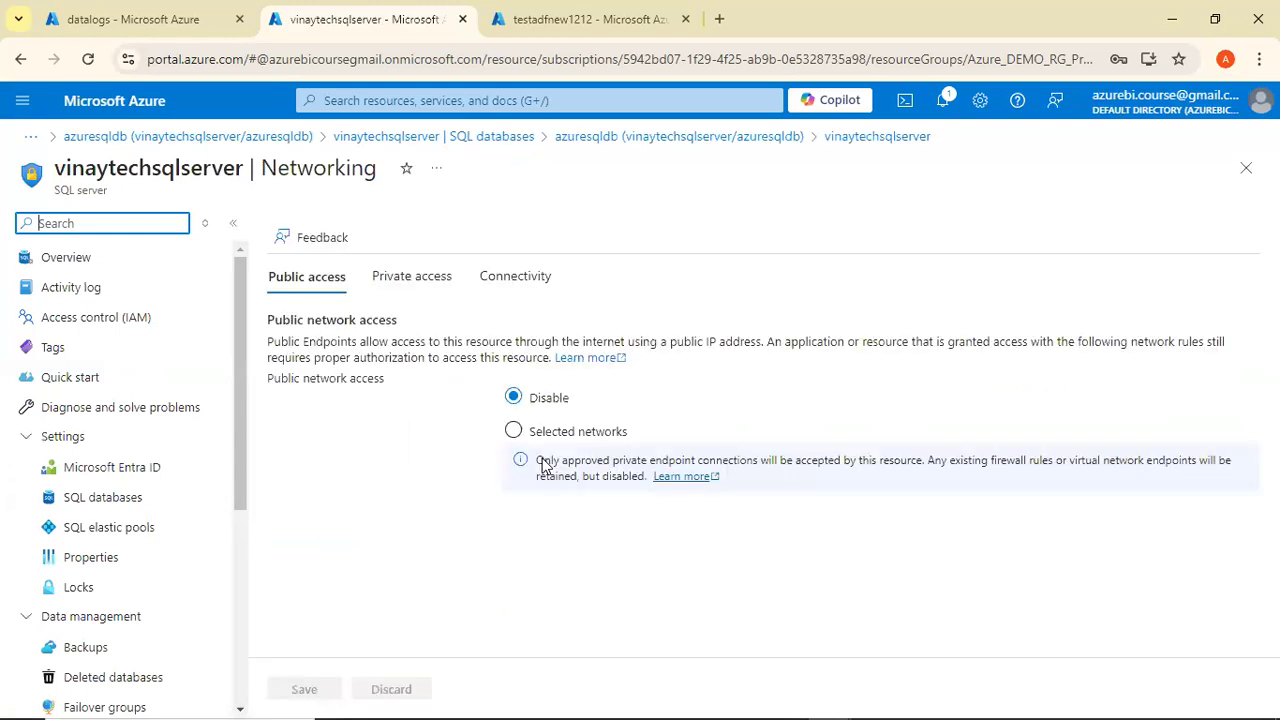
Allow public access from selected networks, with a rule for the client's IPv4 address and the Azure services exception, and save.
left_click(567, 440)
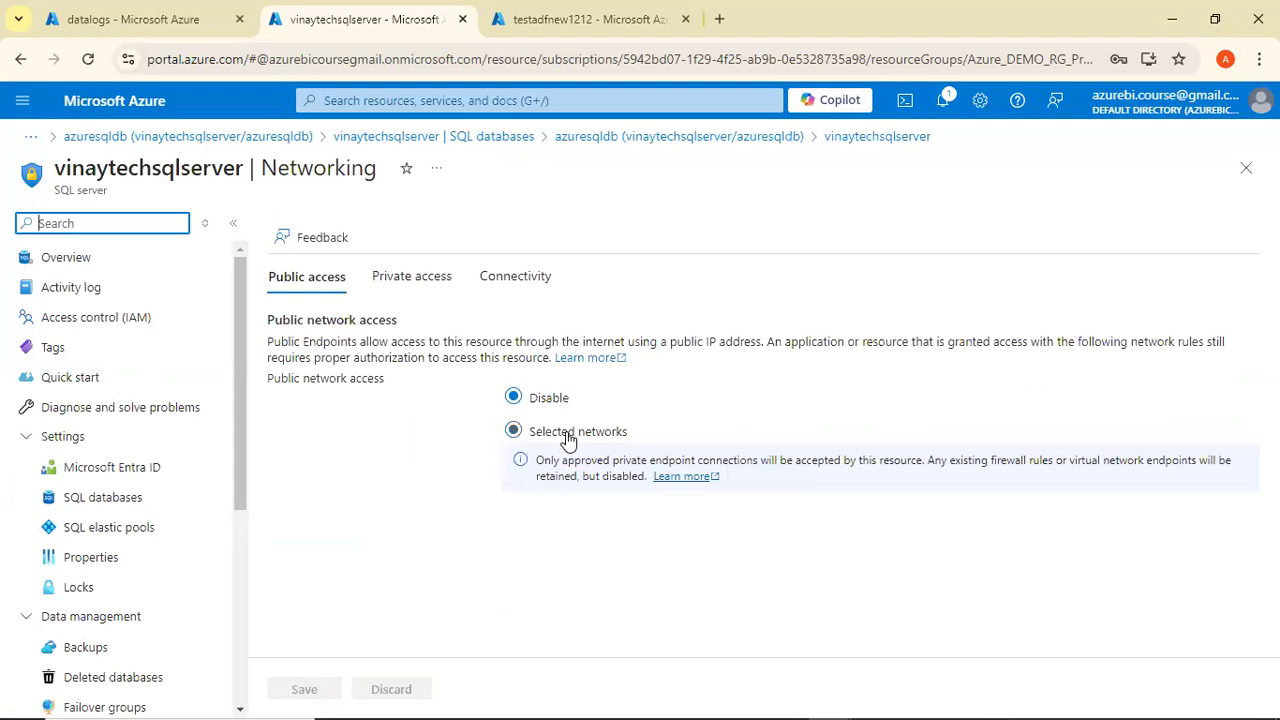
scroll(457, 477, "down", 3)
left_click(457, 476)
left_click(337, 630)
left_click(296, 689)
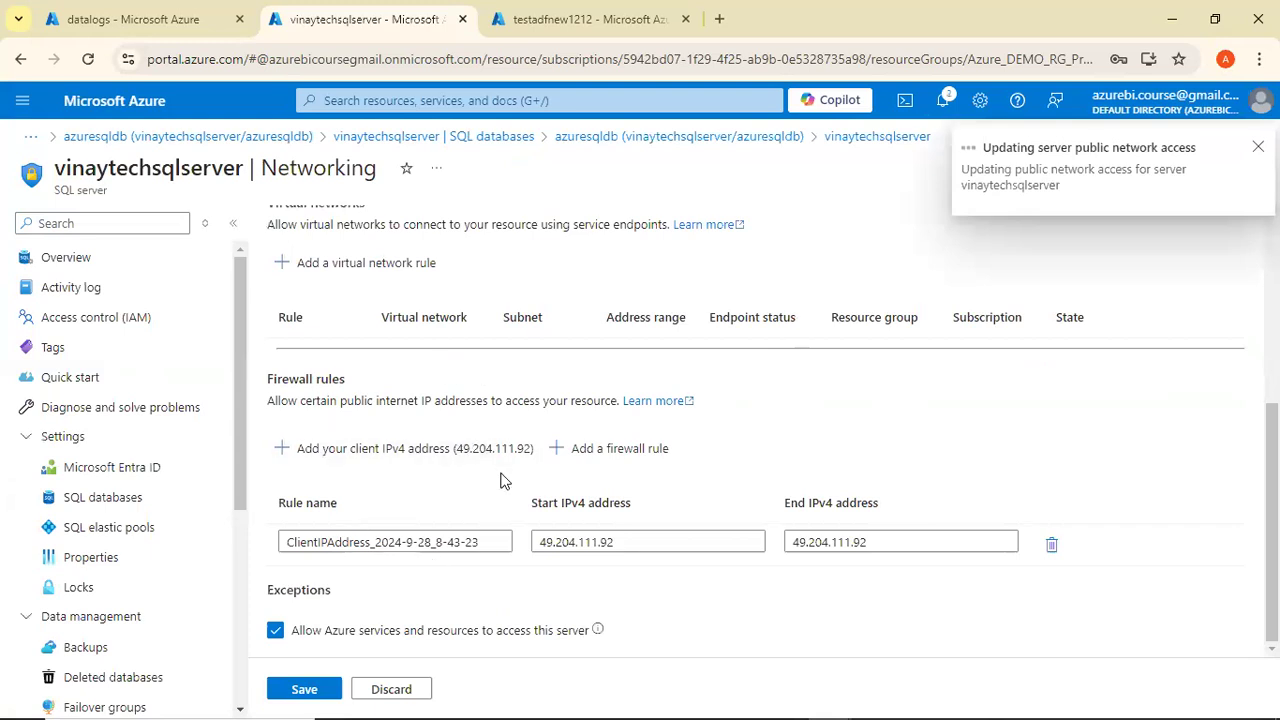
scroll(640, 410, "up", 2)
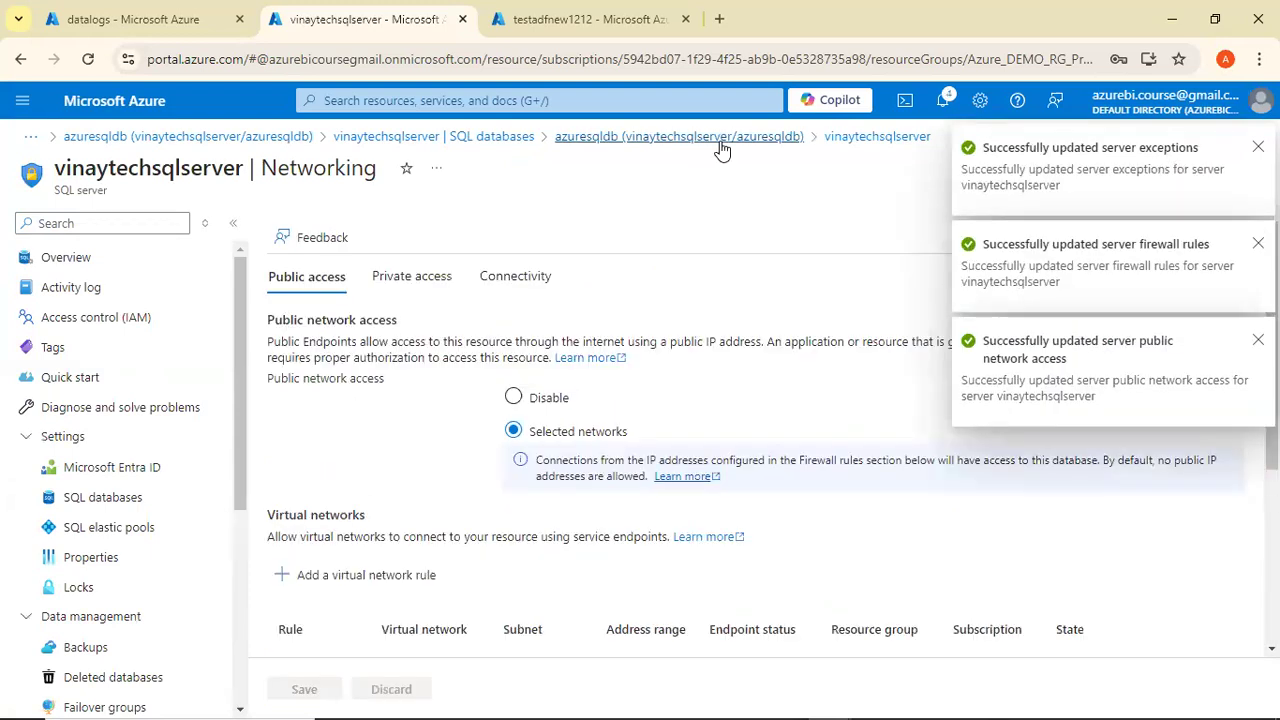
Return to the azuresqldb overview and examine the database's data storage metrics.
left_click(720, 141)
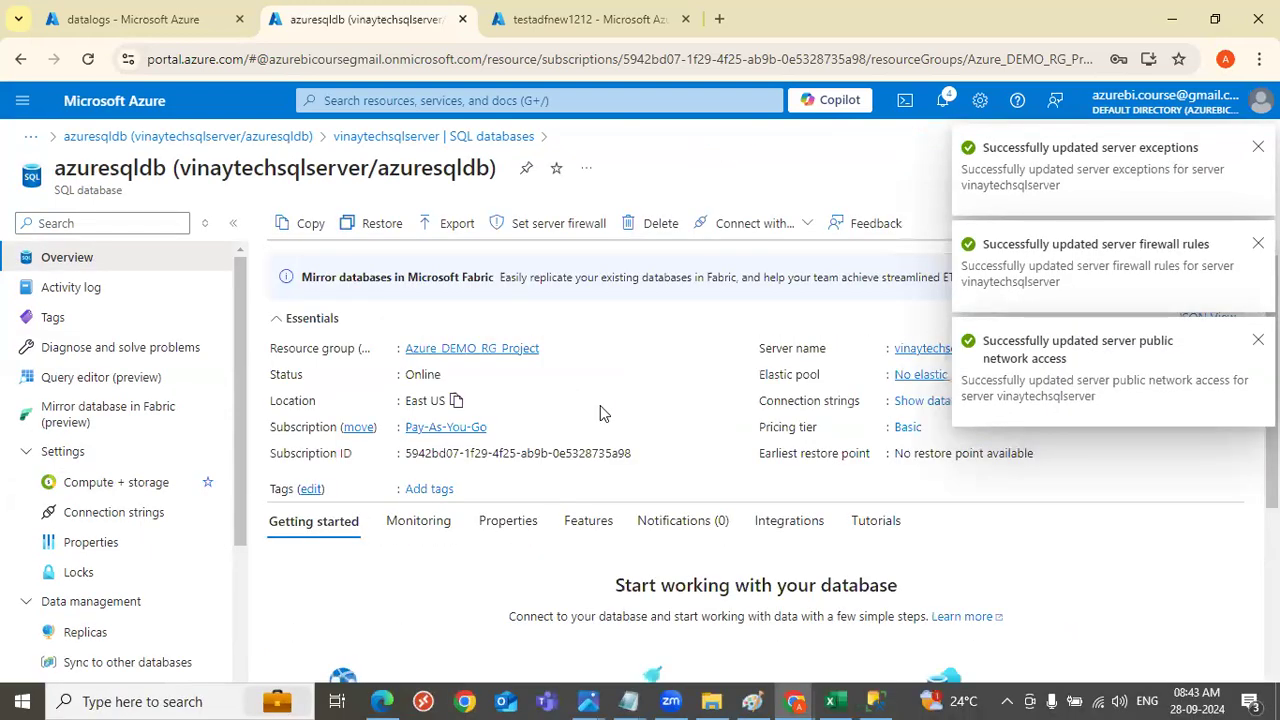
scroll(600, 405, "down", 2)
scroll(430, 345, "down", 1)
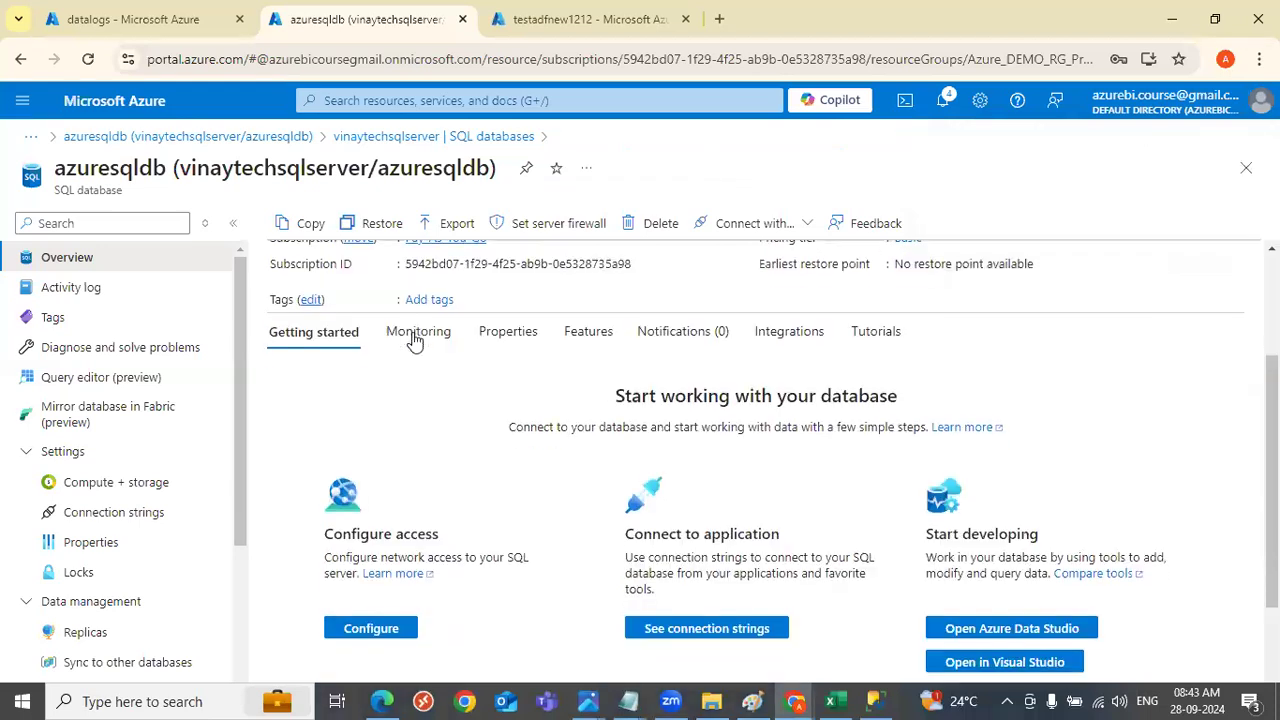
left_click(416, 338)
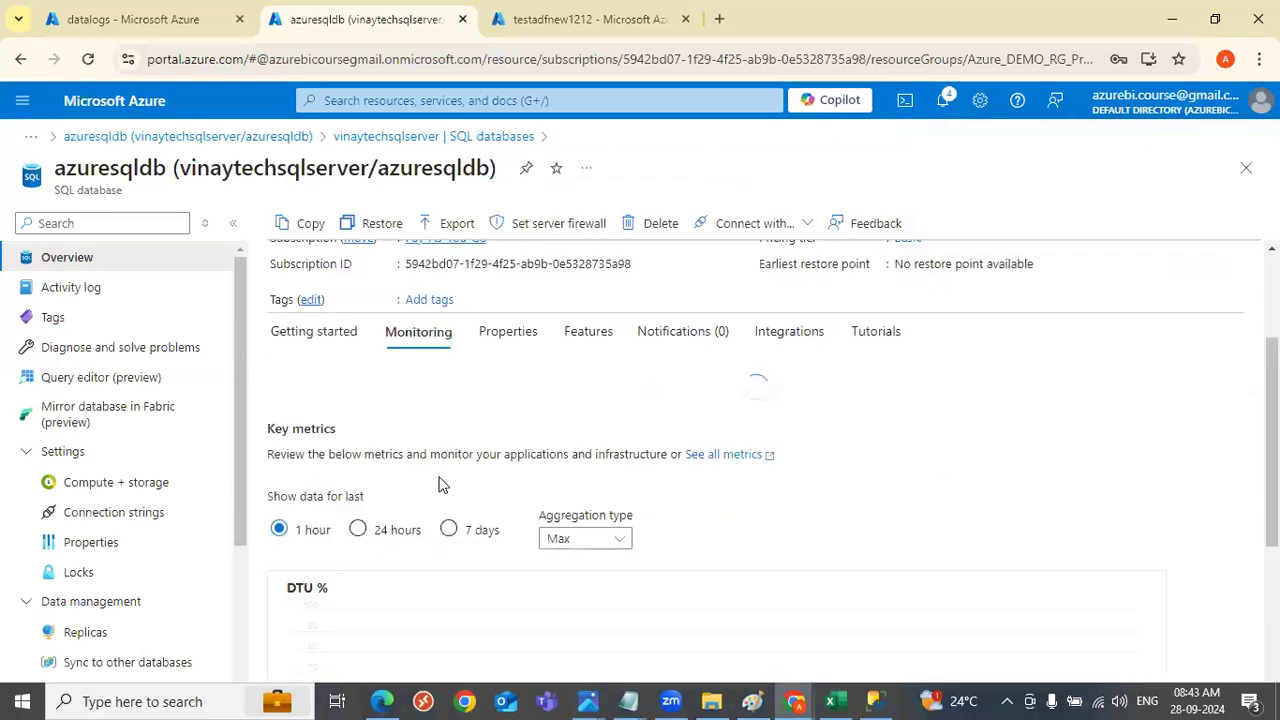
scroll(443, 485, "down", 1)
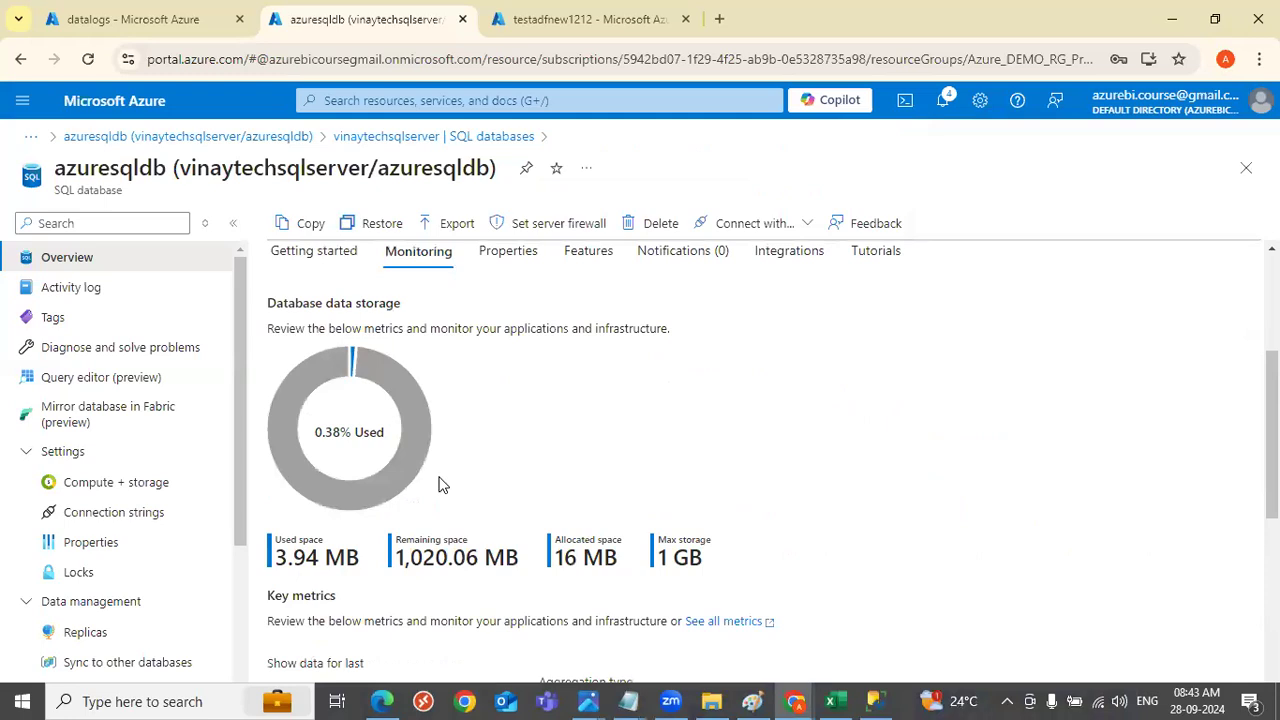
Set azuresqldb's maximum data size to 2 GB in its compute and storage settings.
left_click(141, 490)
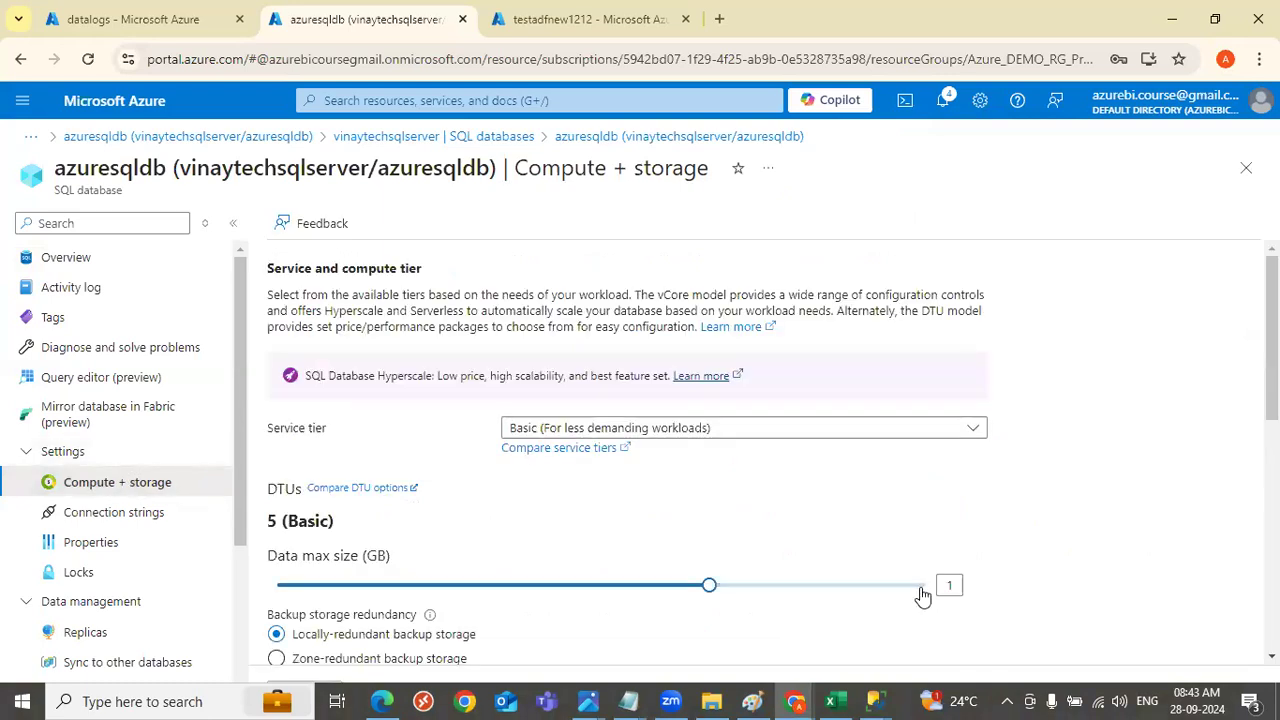
left_click(922, 590)
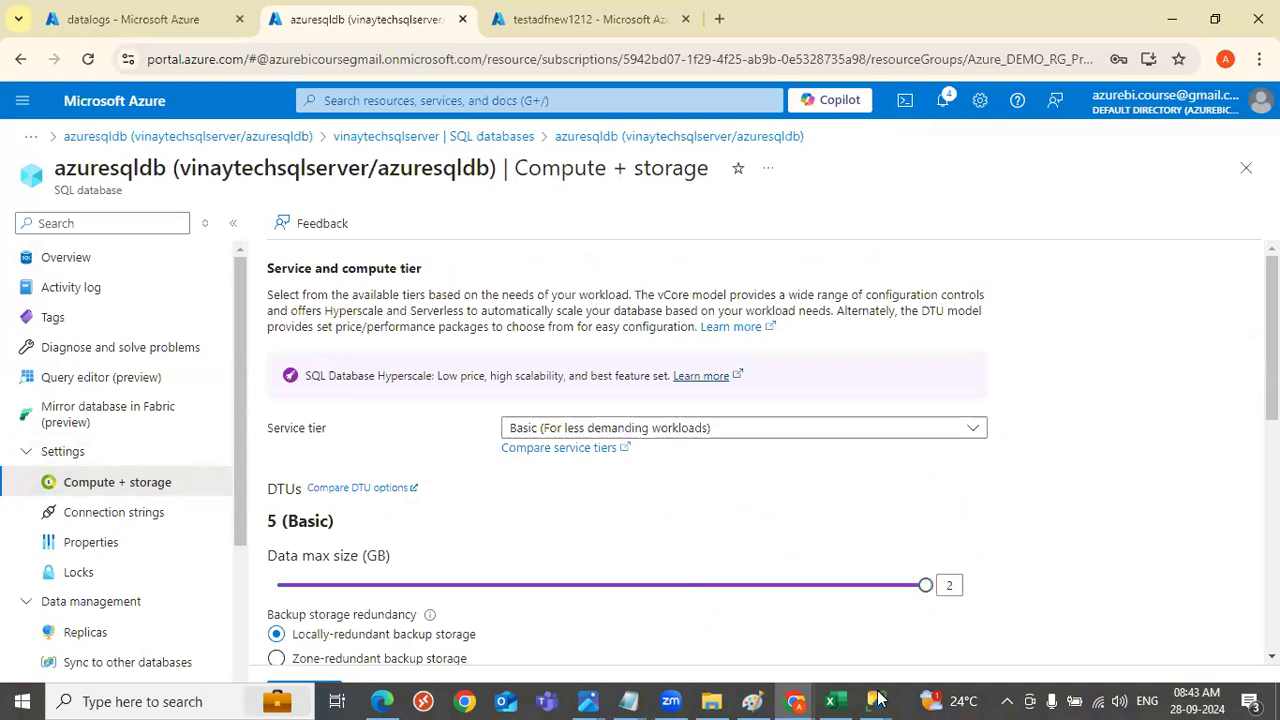
mouse_move(878, 698)
left_click(924, 602)
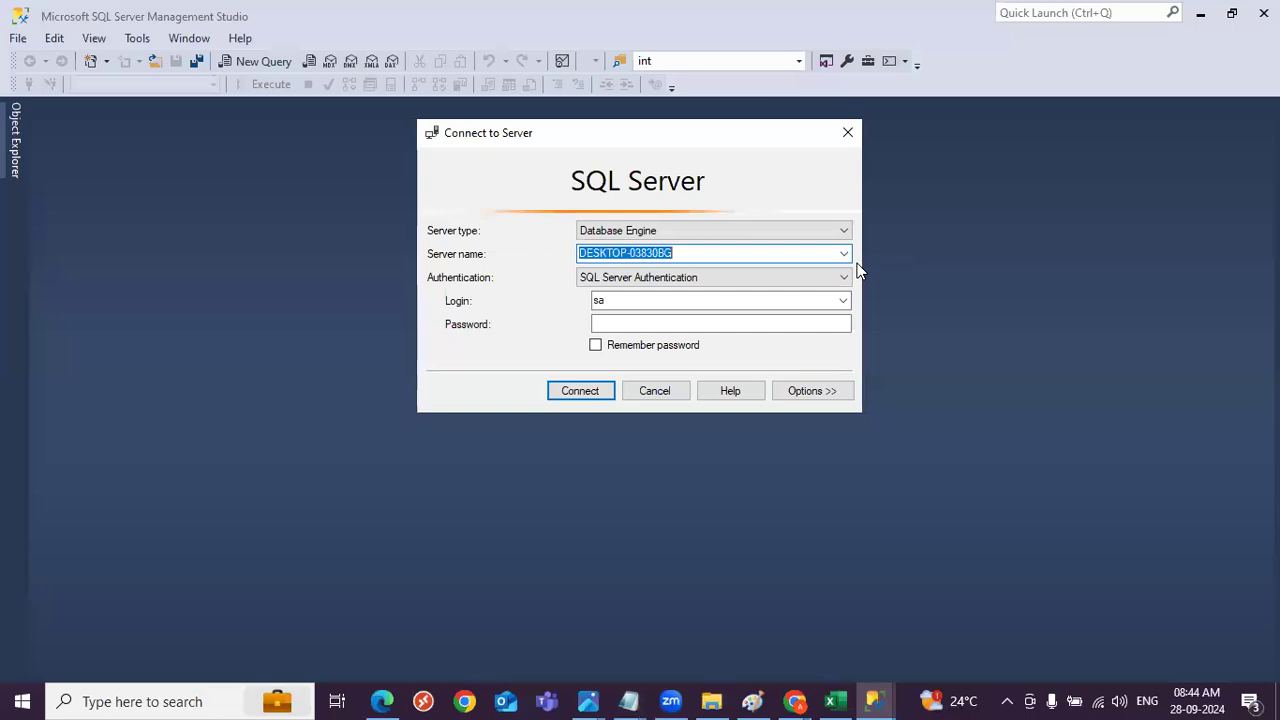
left_click(1053, 114)
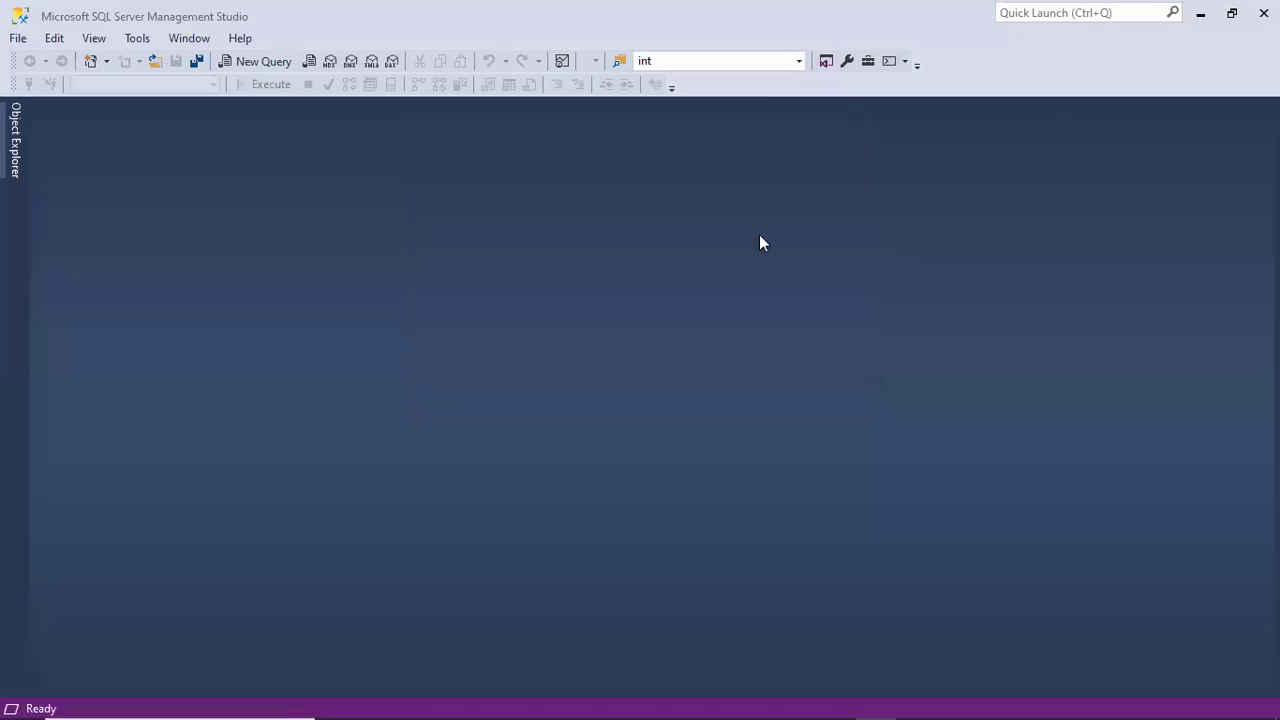
key("alt+Tab")
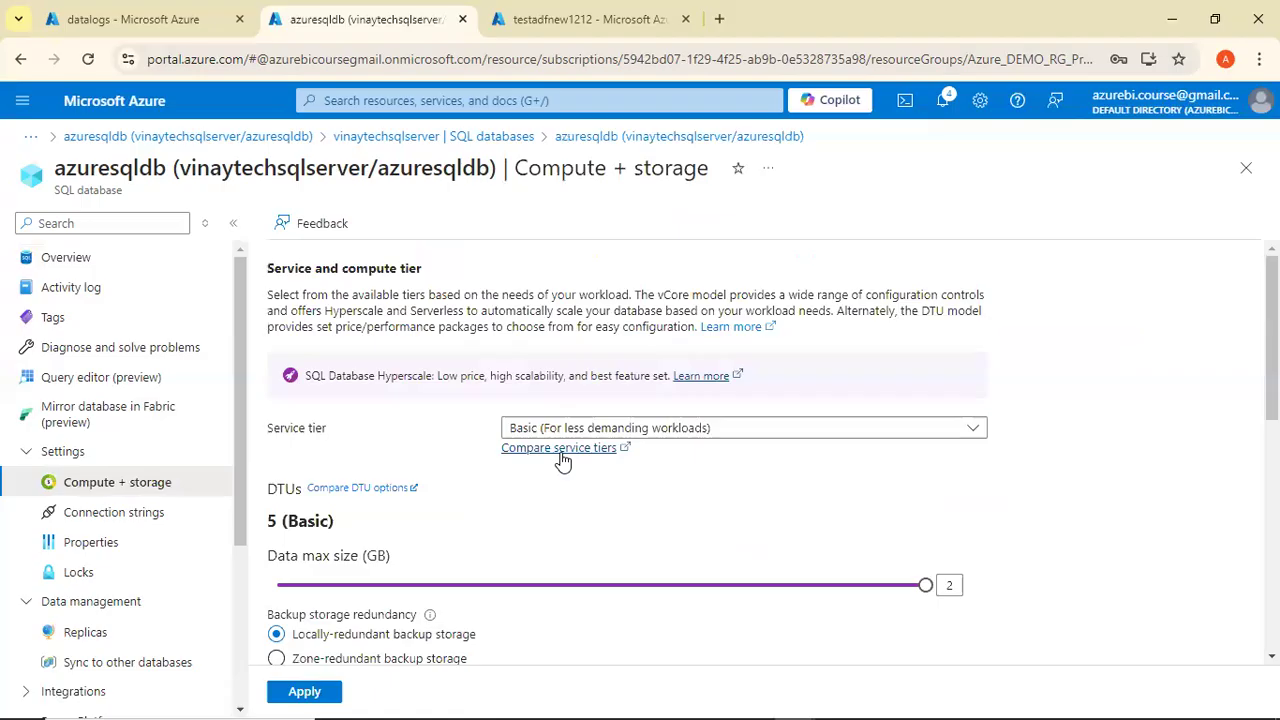
Apply the changed storage configuration to azuresqldb and check the database's data storage metrics.
left_click(304, 691)
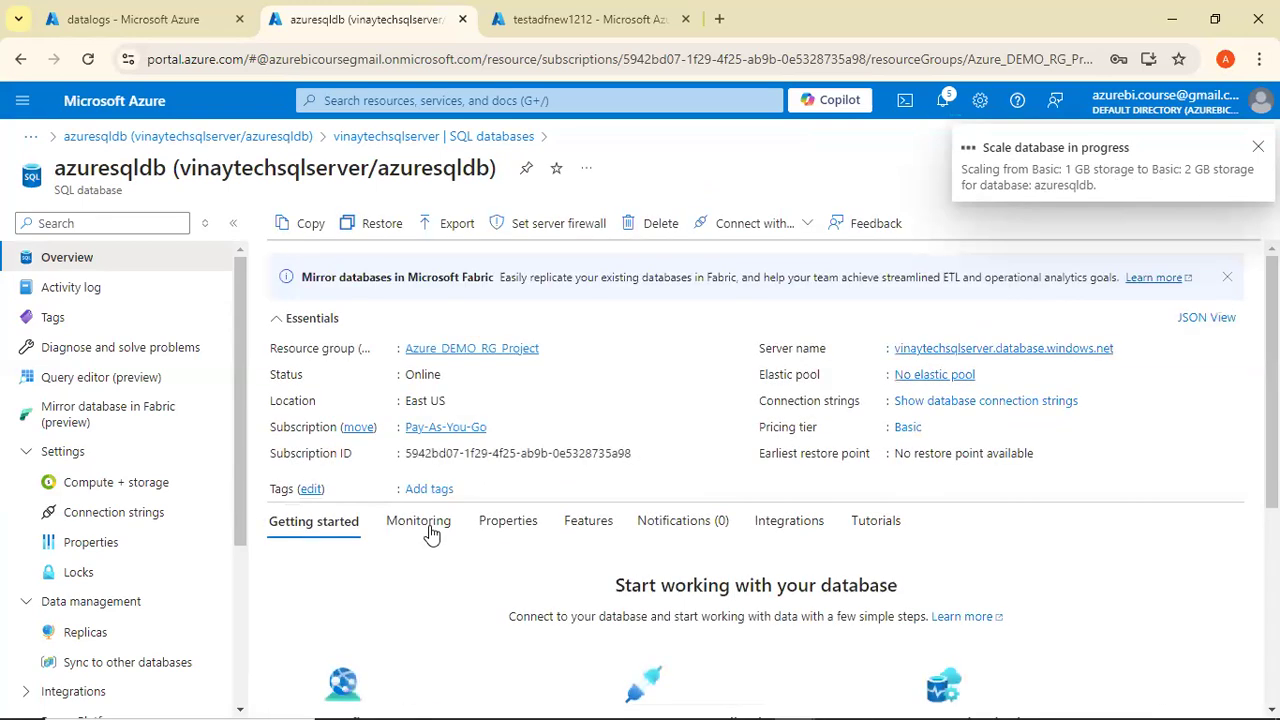
left_click(418, 521)
scroll(430, 535, "down", 1)
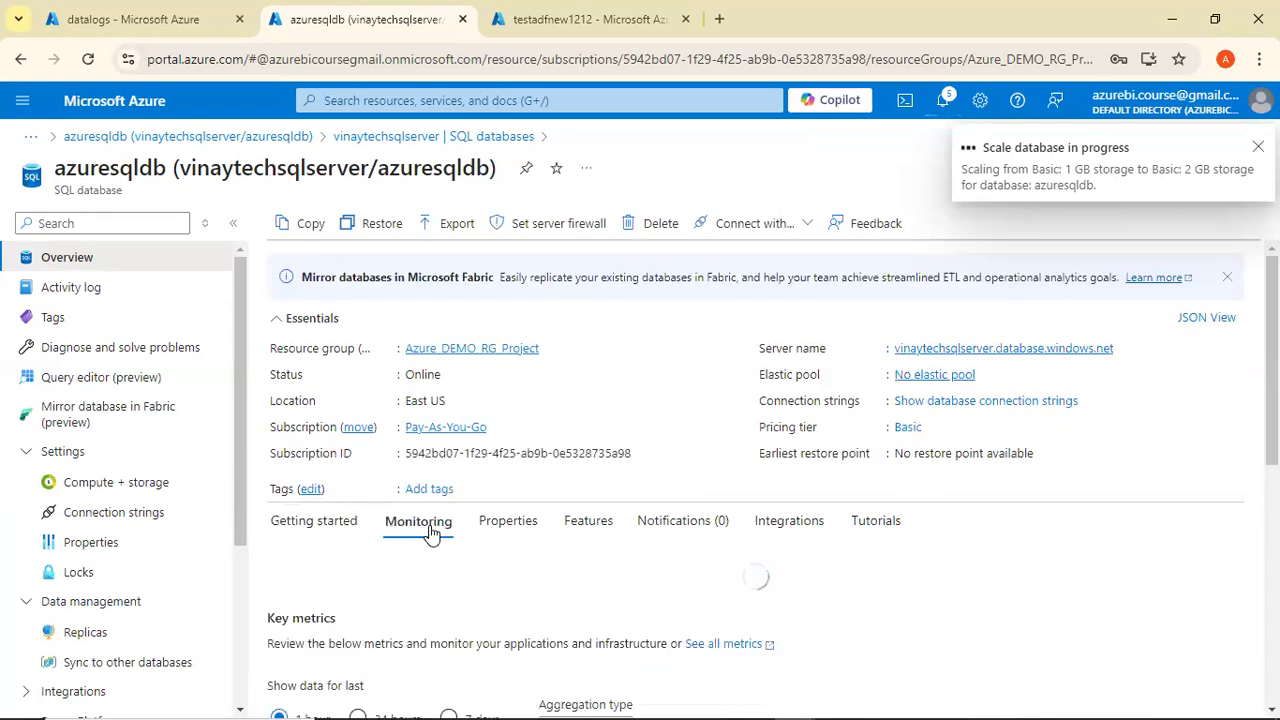
scroll(430, 535, "down", 1)
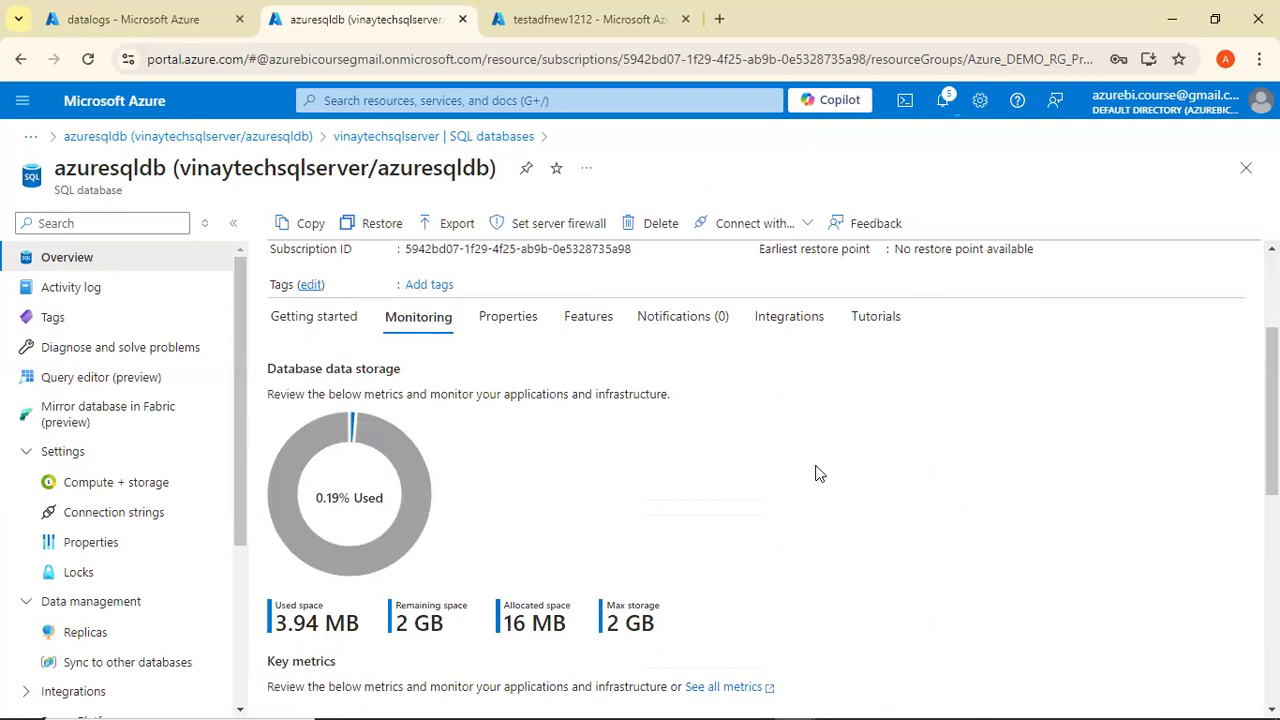
Copy the server name of azuresqldb from its overview details.
scroll(810, 354, "up", 2)
left_click_drag(764, 352, 834, 356)
left_click(1121, 355)
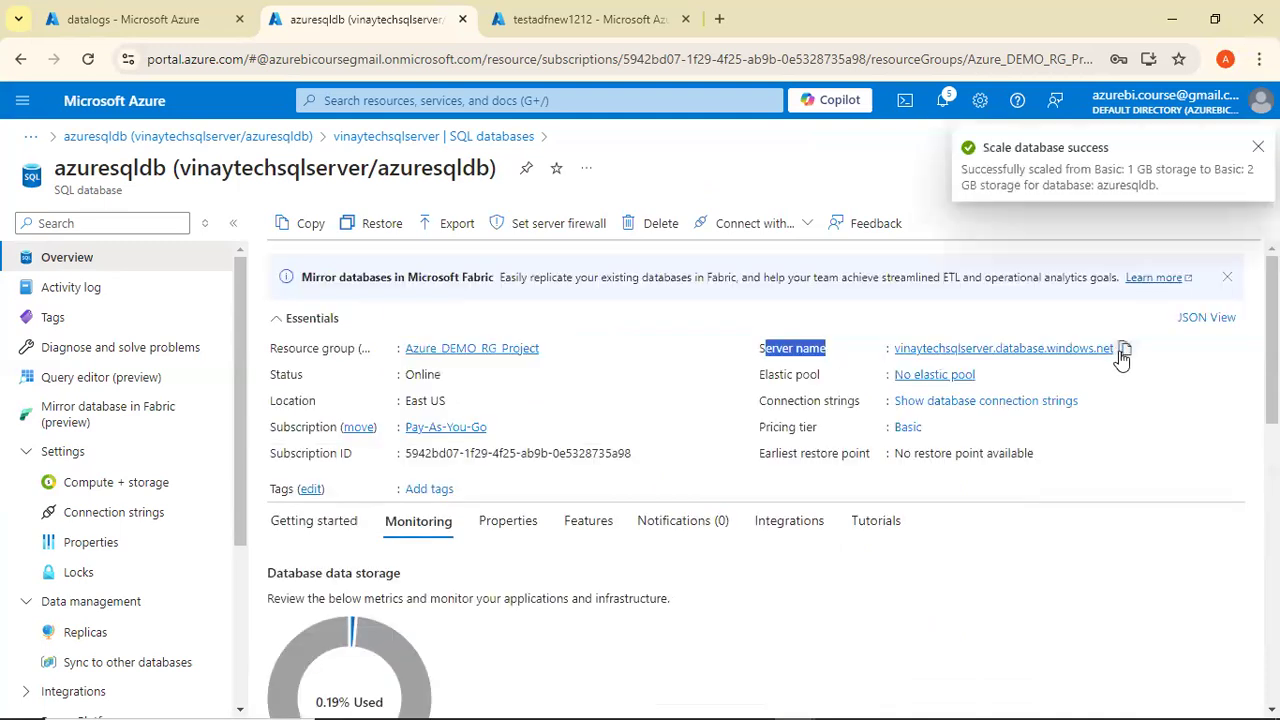
Switch to SQL Server Management Studio and start a Database Engine connection with server name vinaytechsqlserver.database.windows.net.
key("alt+Tab")
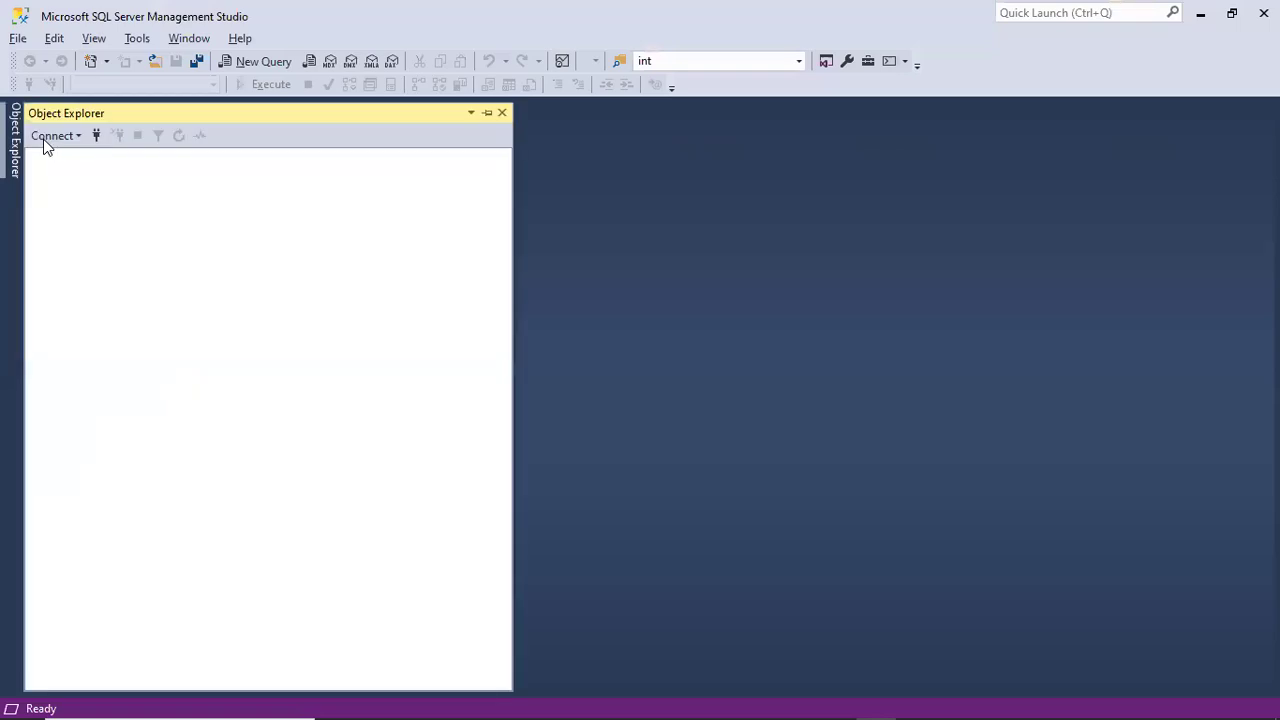
left_click(44, 140)
left_click(457, 338)
key("ctrl+v")
Set the connection's login to vinaytechsqlserver, reusing the copied server name without its domain suffix.
double_click(679, 300)
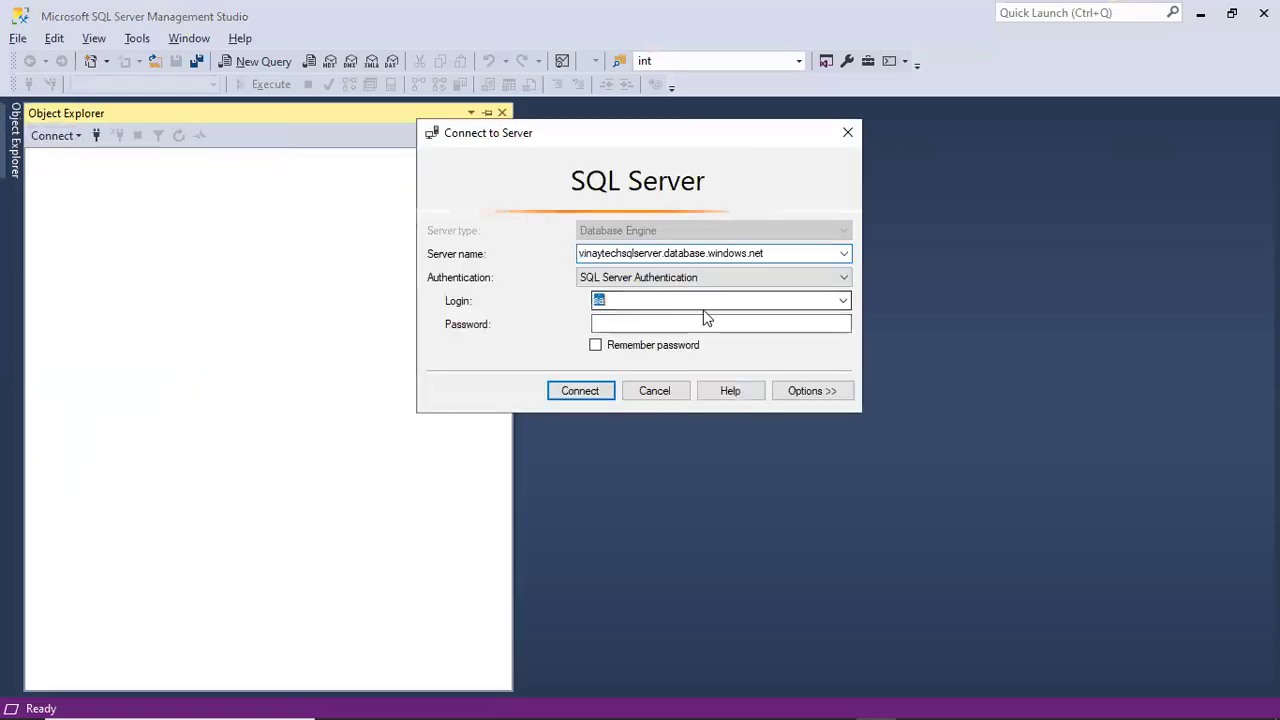
key("ctrl+v")
key("ctrl+shift+Left")
key("ctrl+shift+Left")
key("ctrl+shift+Left")
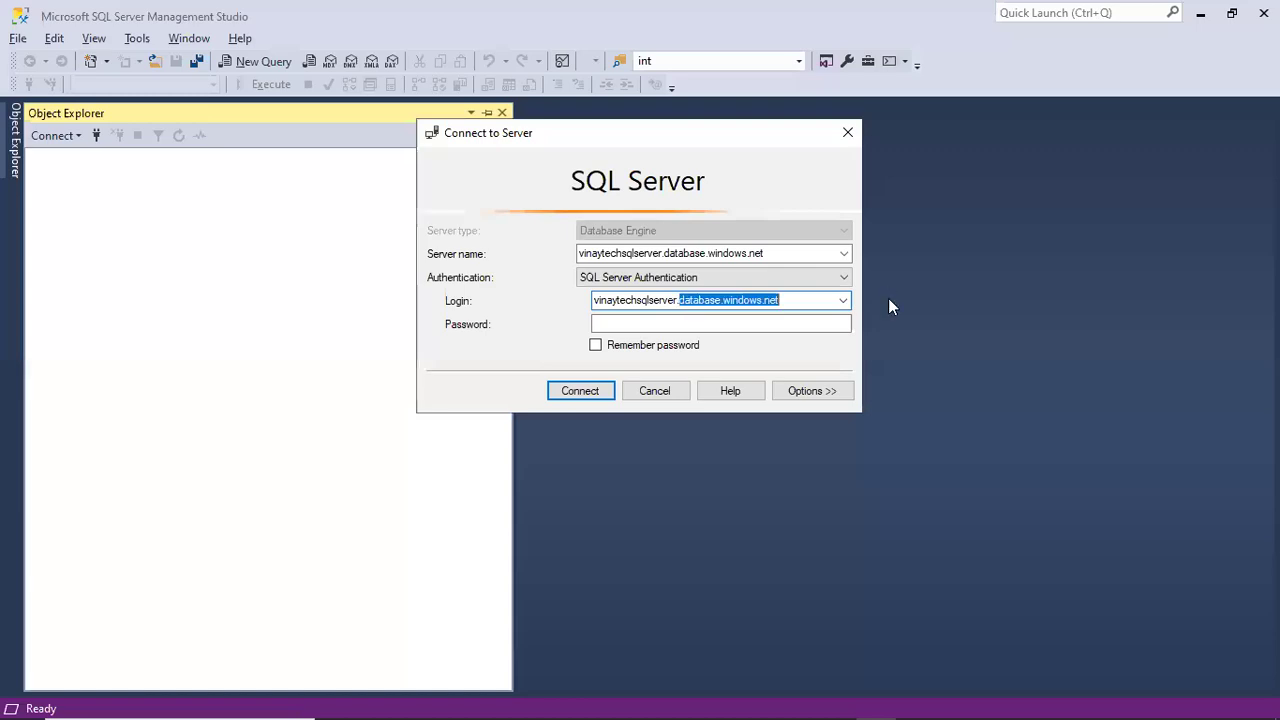
key("BackSpace")
key("BackSpace")
Enter the login's password and connect to the Azure SQL server.
key("Tab")
type("*******")
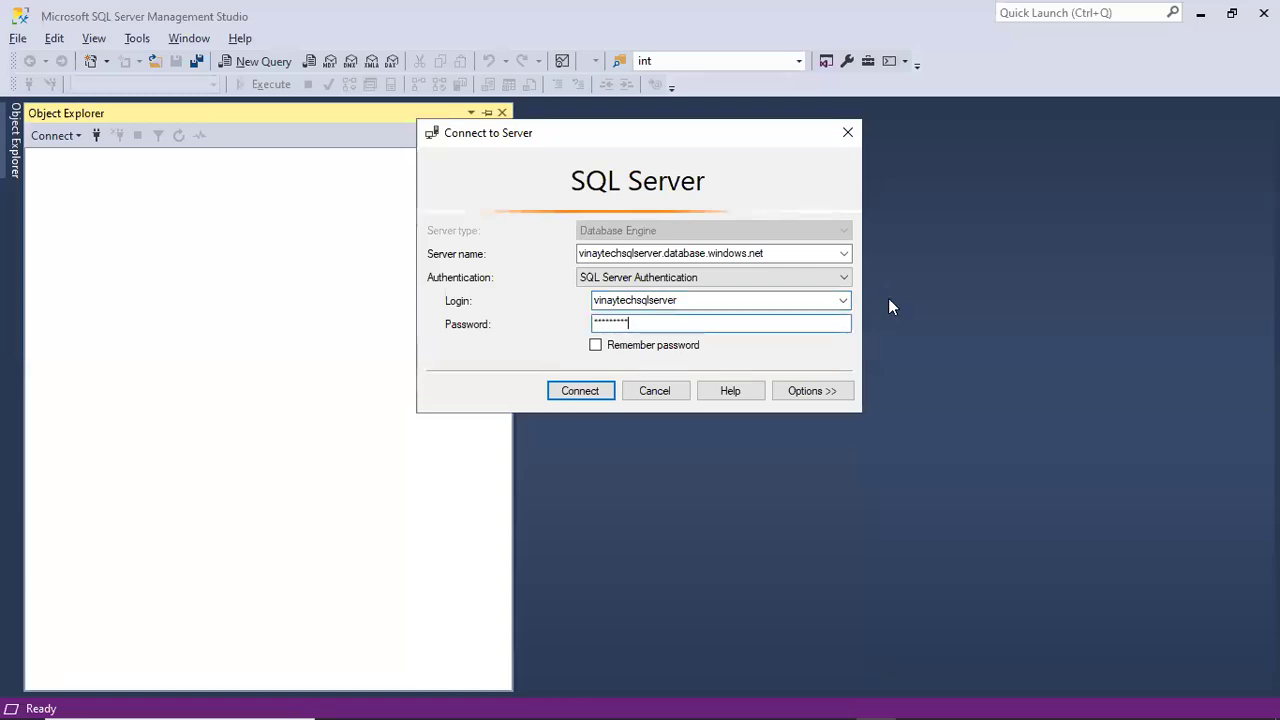
key("Return")
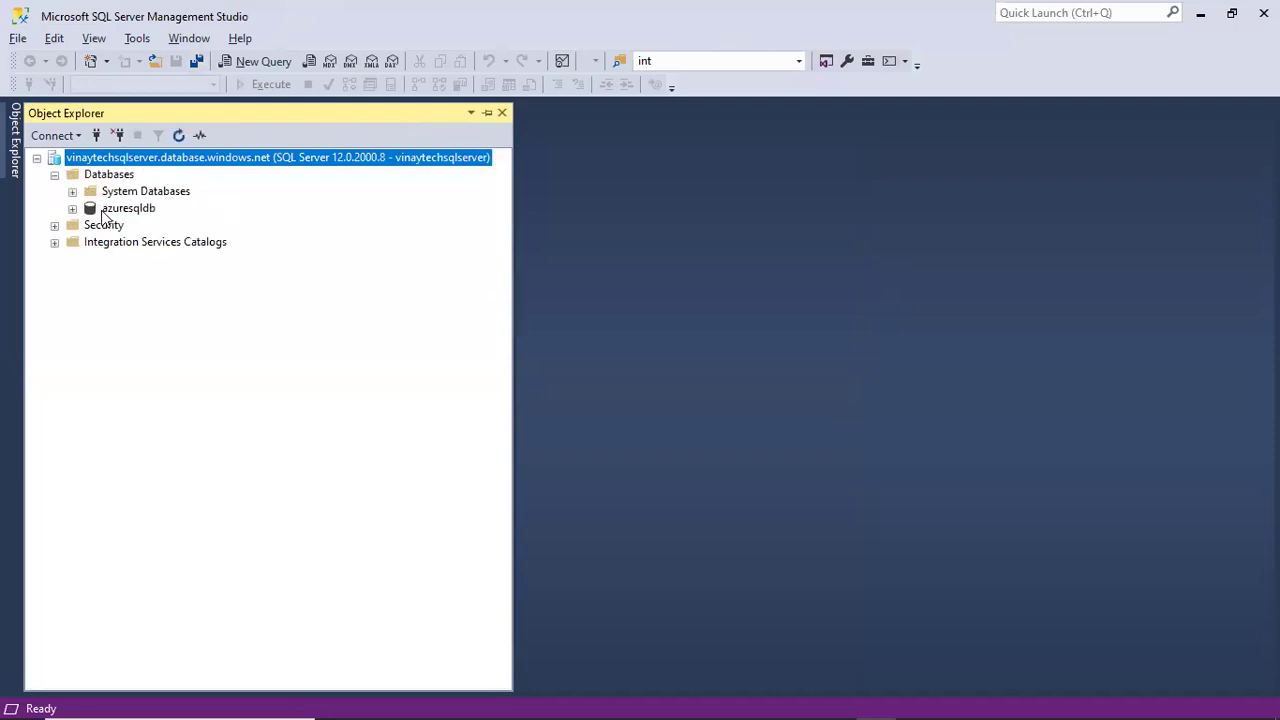
Open a new query window on the azuresqldb database and dock Object Explorer beside the editor.
left_click(106, 208)
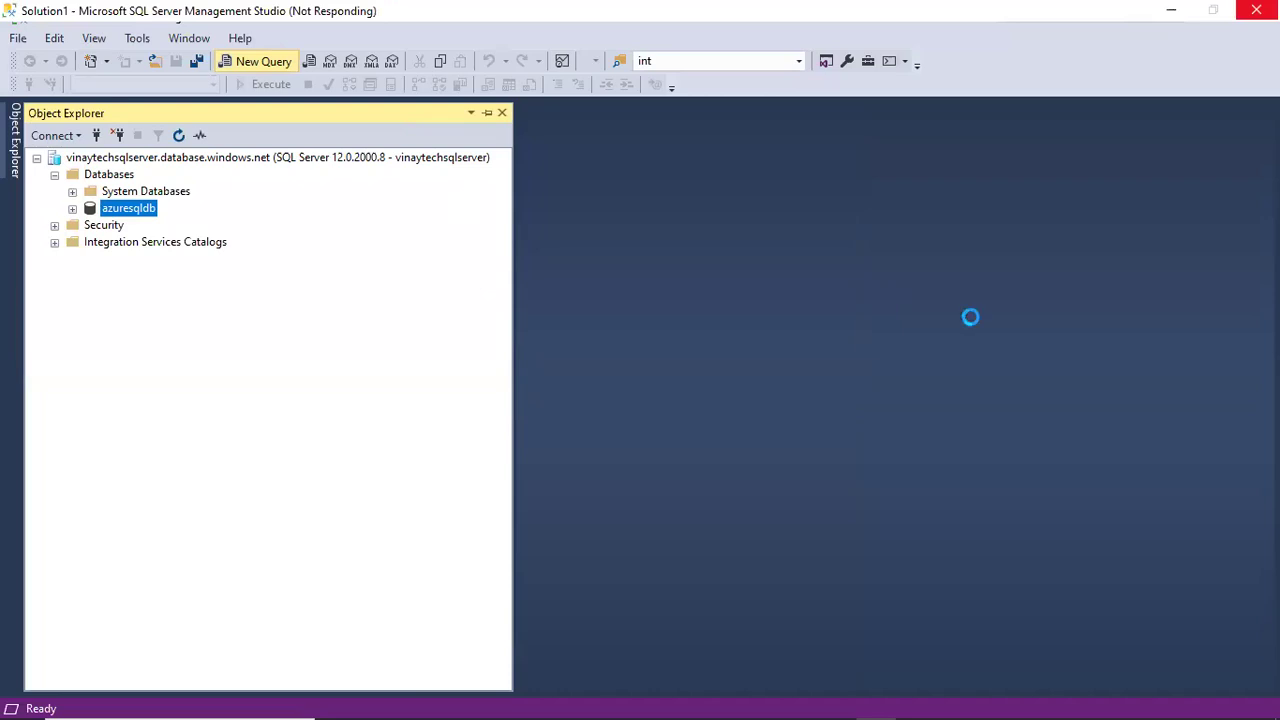
key("alt+Tab")
key("alt+Tab")
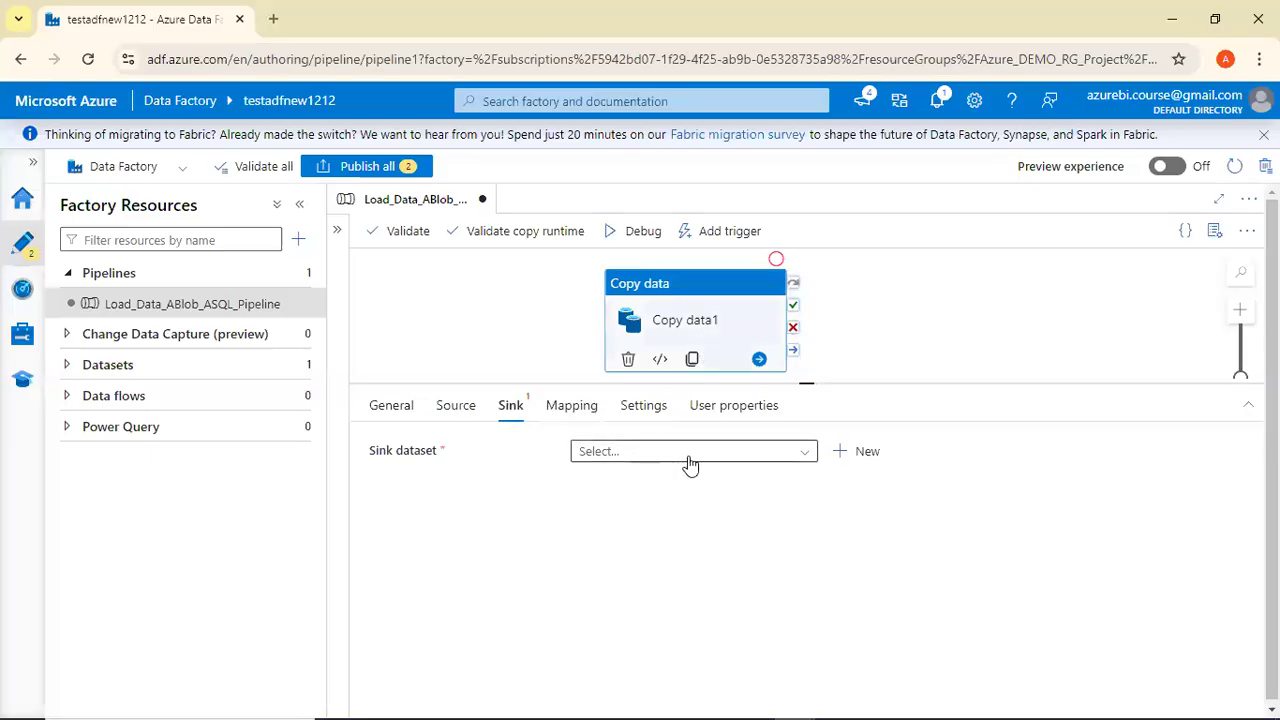
key("alt+Tab")
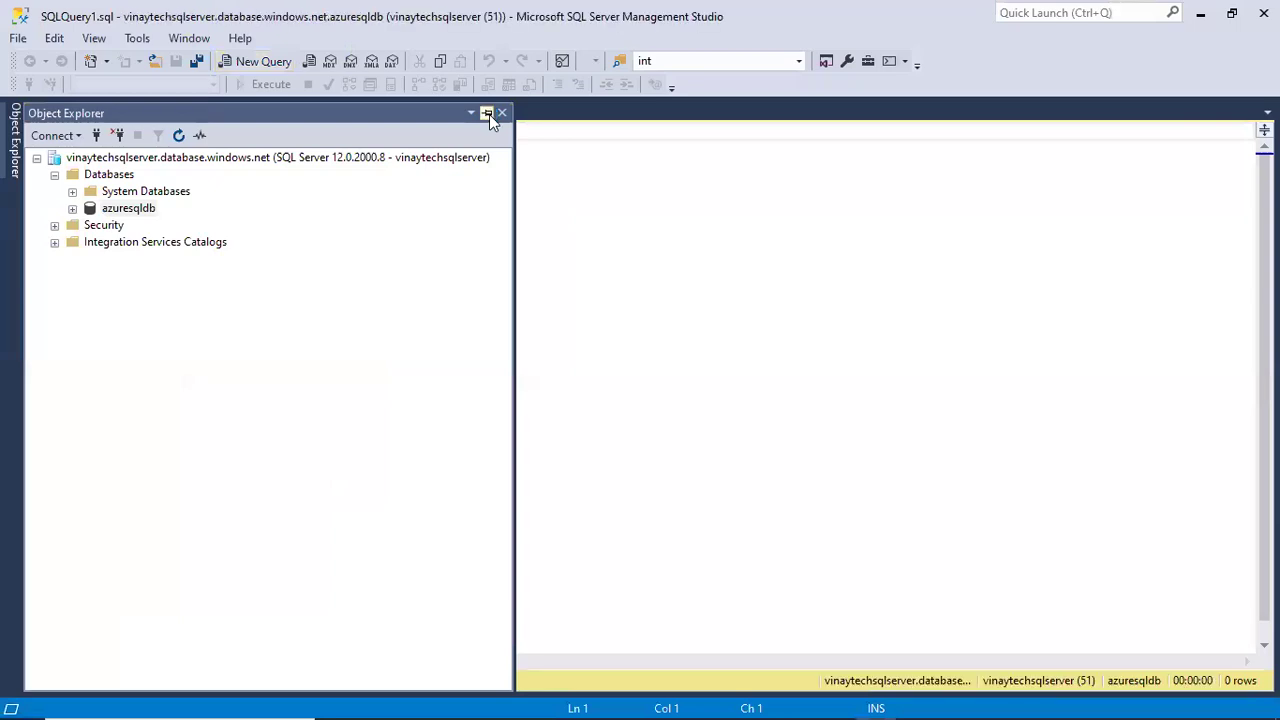
left_click(489, 113)
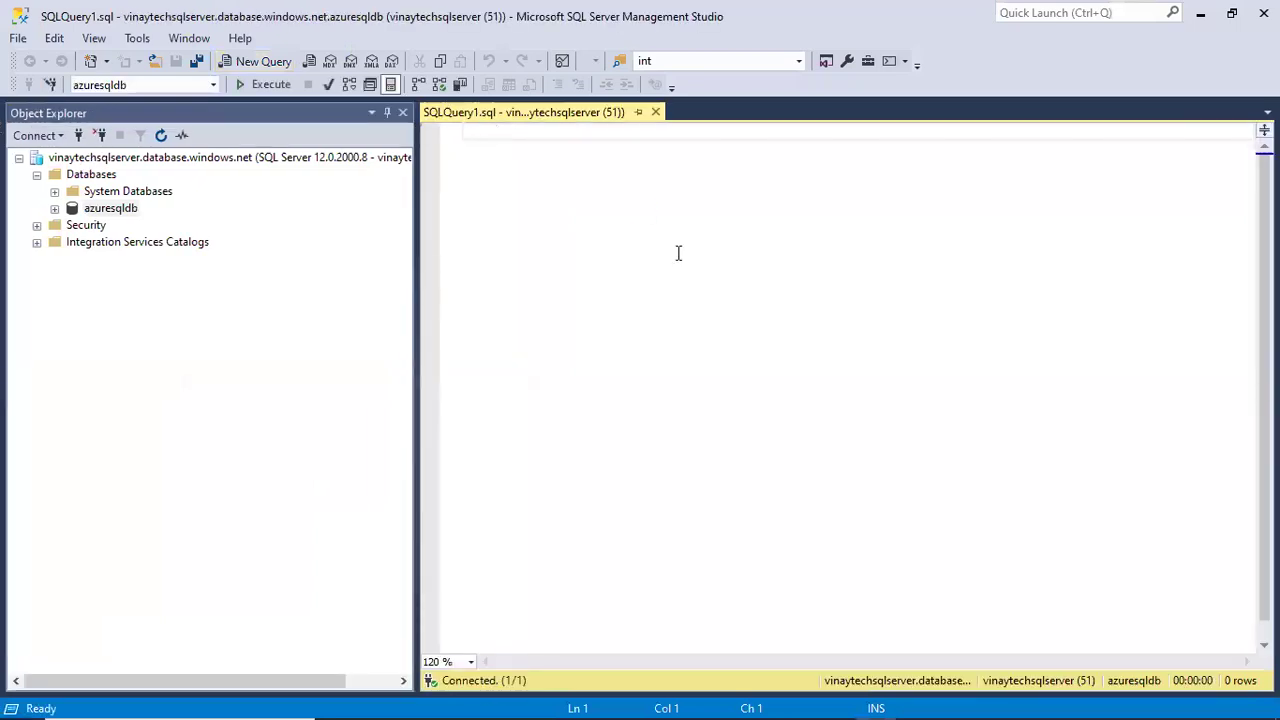
Write the opening line "Create Table CustomerDetails" in the new query.
type("Creaet Table")
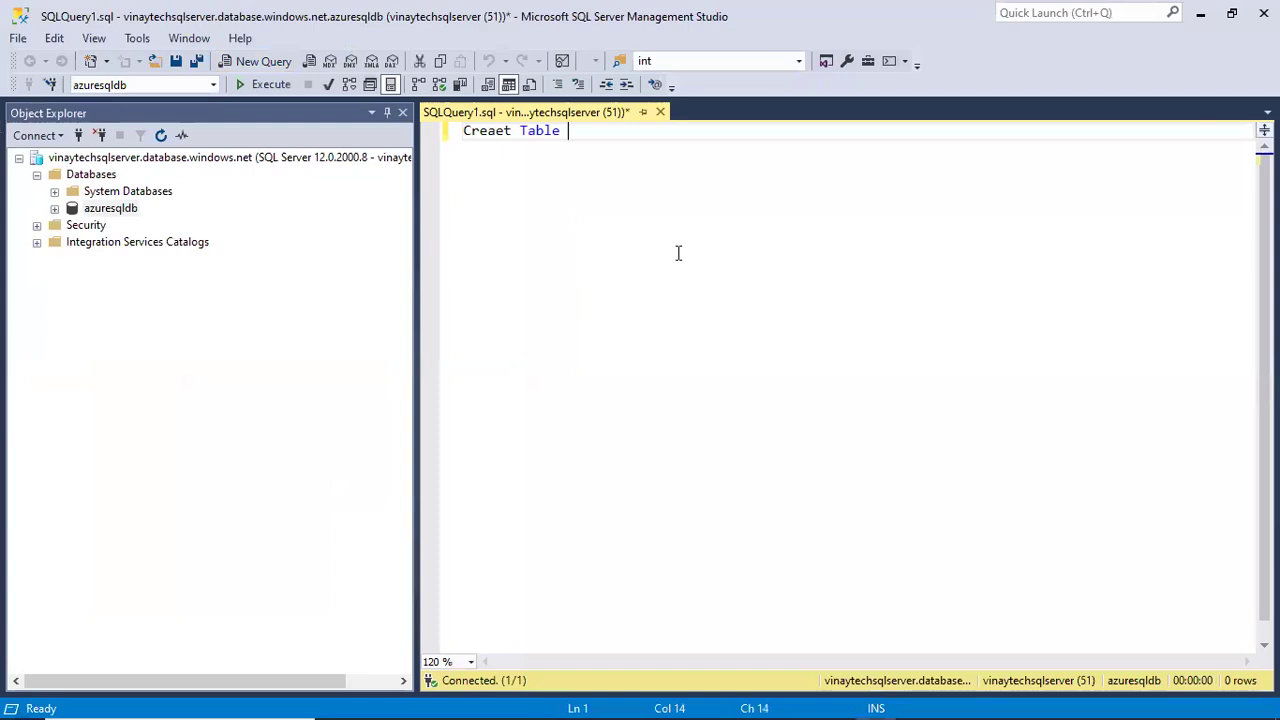
key("ctrl+a")
type("Creae")
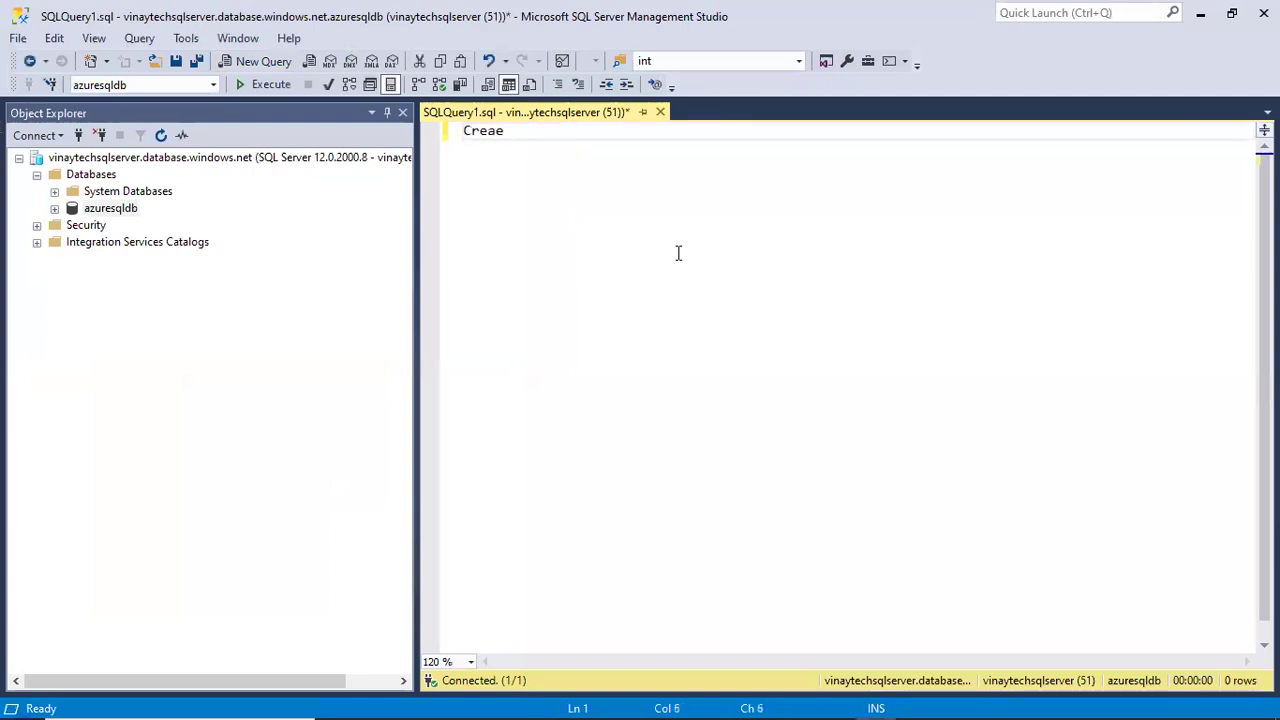
key("BackSpace")
type("te Table Cs")
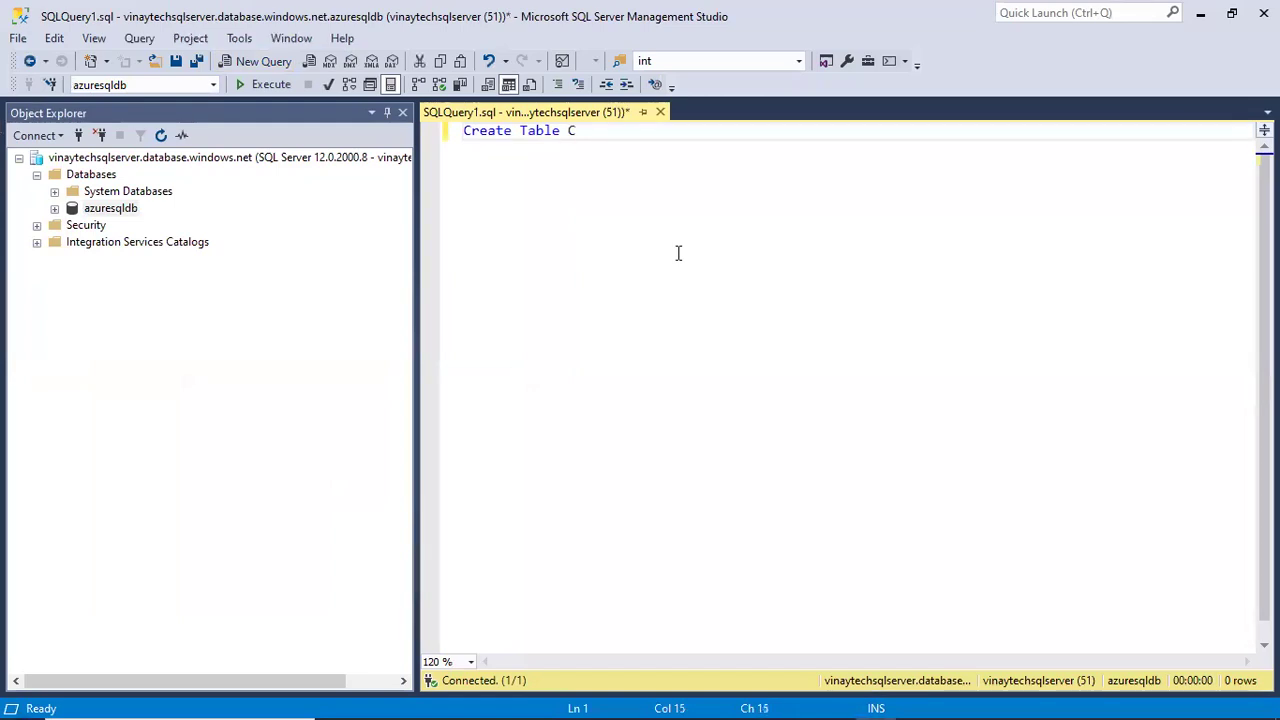
key("BackSpace")
type("ustomerInfor")
key("BackSpace")
key("BackSpace")
key("BackSpace")
key("BackSpace")
key("BackSpace")
type("Deta")
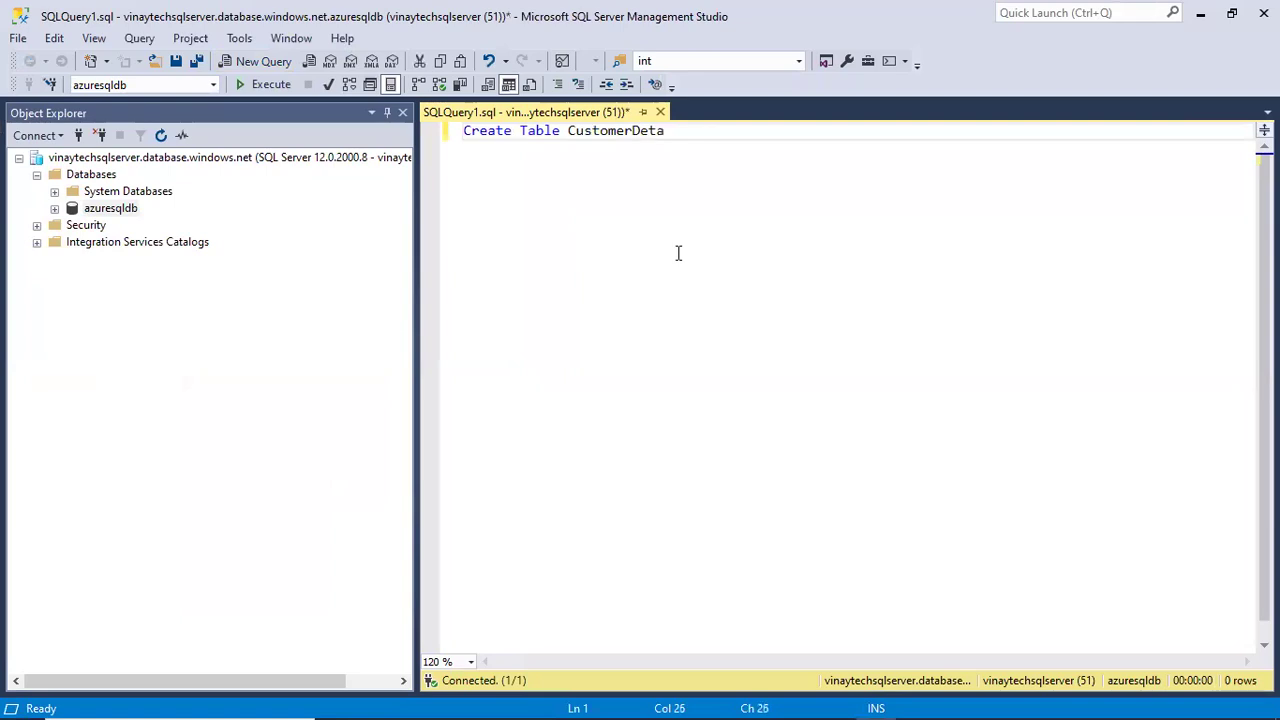
type("la")
key("BackSpace")
type("s")
Add opening and closing parentheses below the Create Table line, with blank lines between them for the column definitions.
key("Return")
type("(")
key("Return")
key("Return")
key("Return")
type(")")
key("Up")
key("Up")
key("Return")
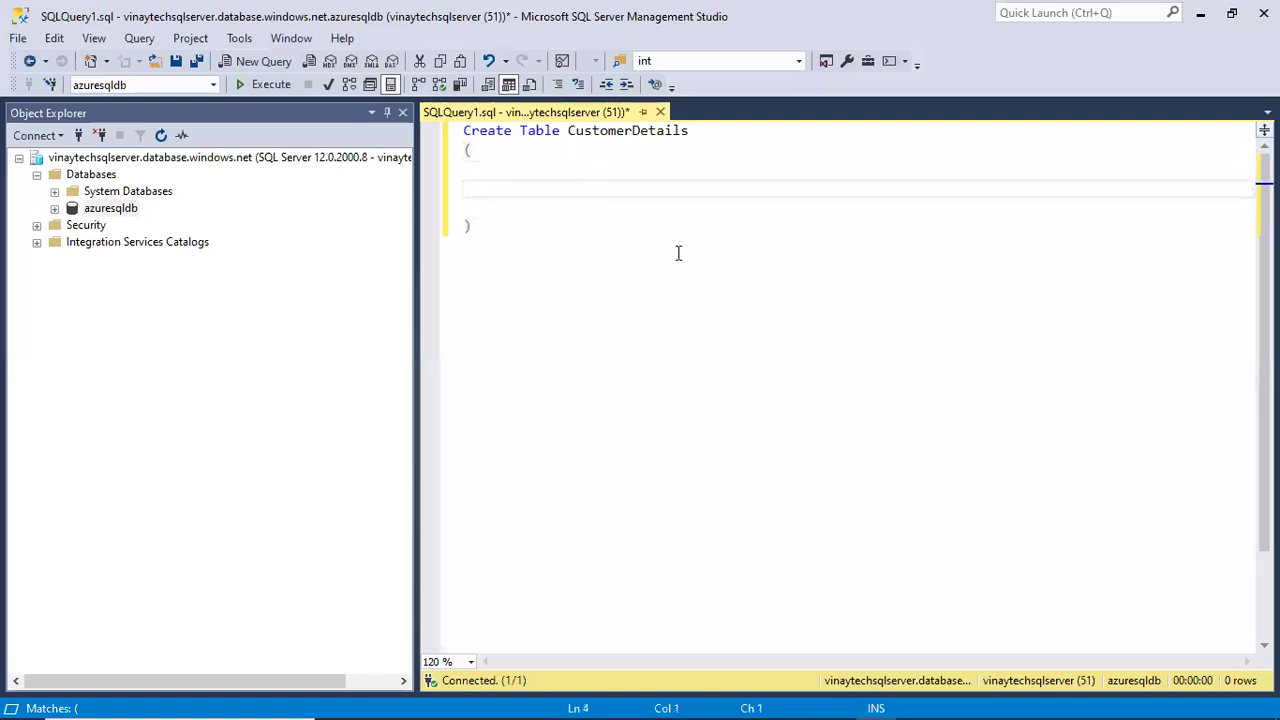
Define the columns CID int and Cname varchar(20) inside the CustomerDetails parentheses.
left_click(606, 179)
type("int,")
key("Return")
type("Cname var")
key("BackSpace")
key("BackSpace")
type("varchar(20),")
key("Return")
Add the columns Camount int and Country Varchar(20) to the CustomerDetails table definition.
type("Camo")
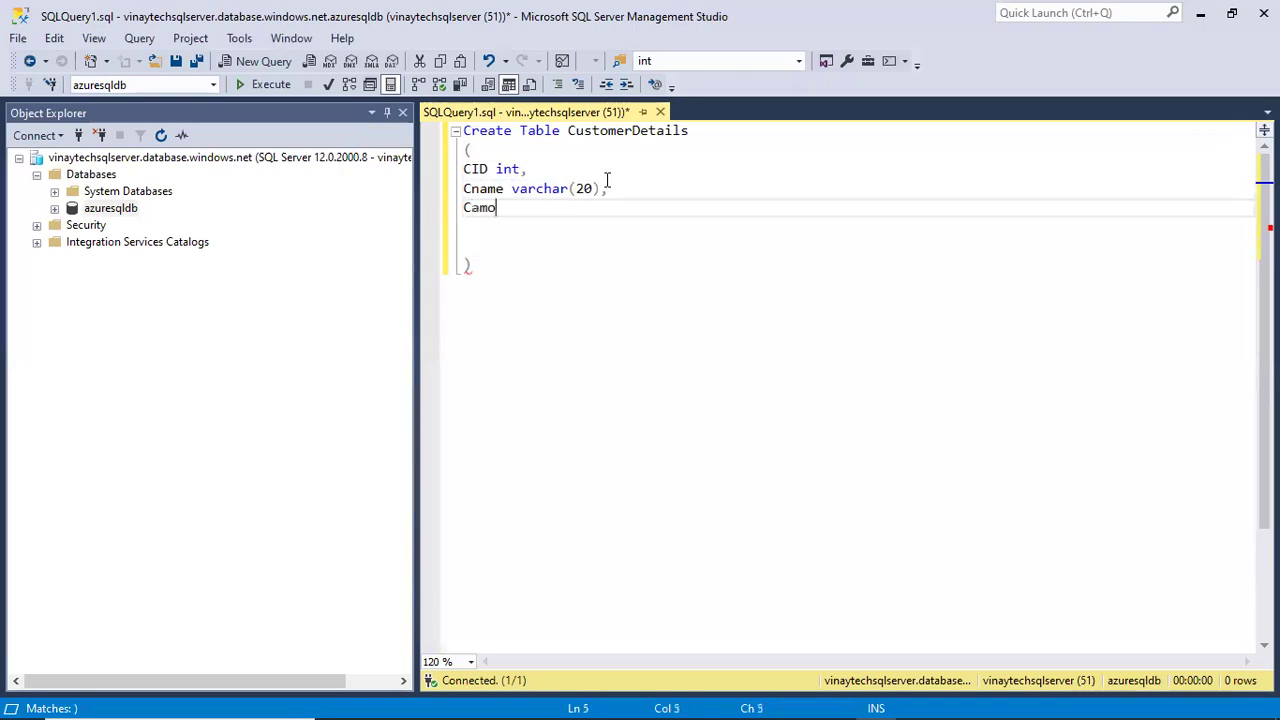
type("unt int,")
key("Return")
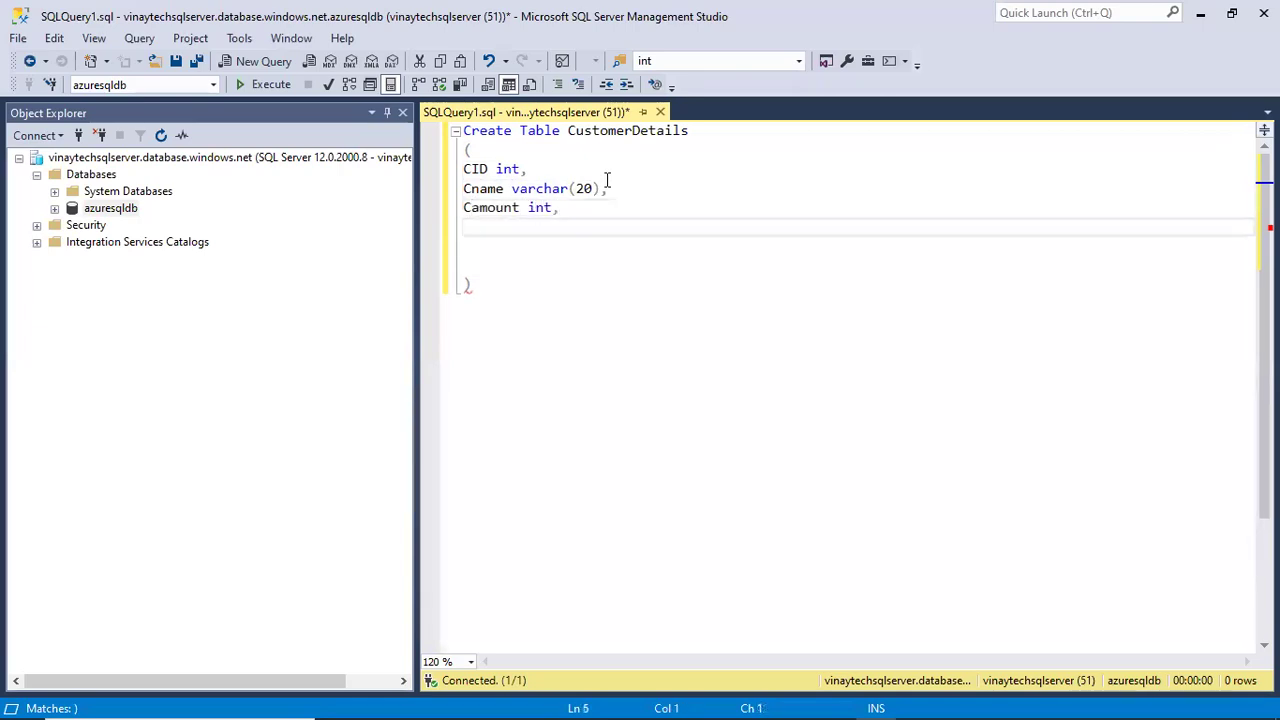
type("Country")
key("BackSpace")
type("ry Varchar9@0")
key("BackSpace")
key("BackSpace")
key("BackSpace")
type("(20)")
Execute the Create Table statement for CustomerDetails in azuresqldb.
key("alt")
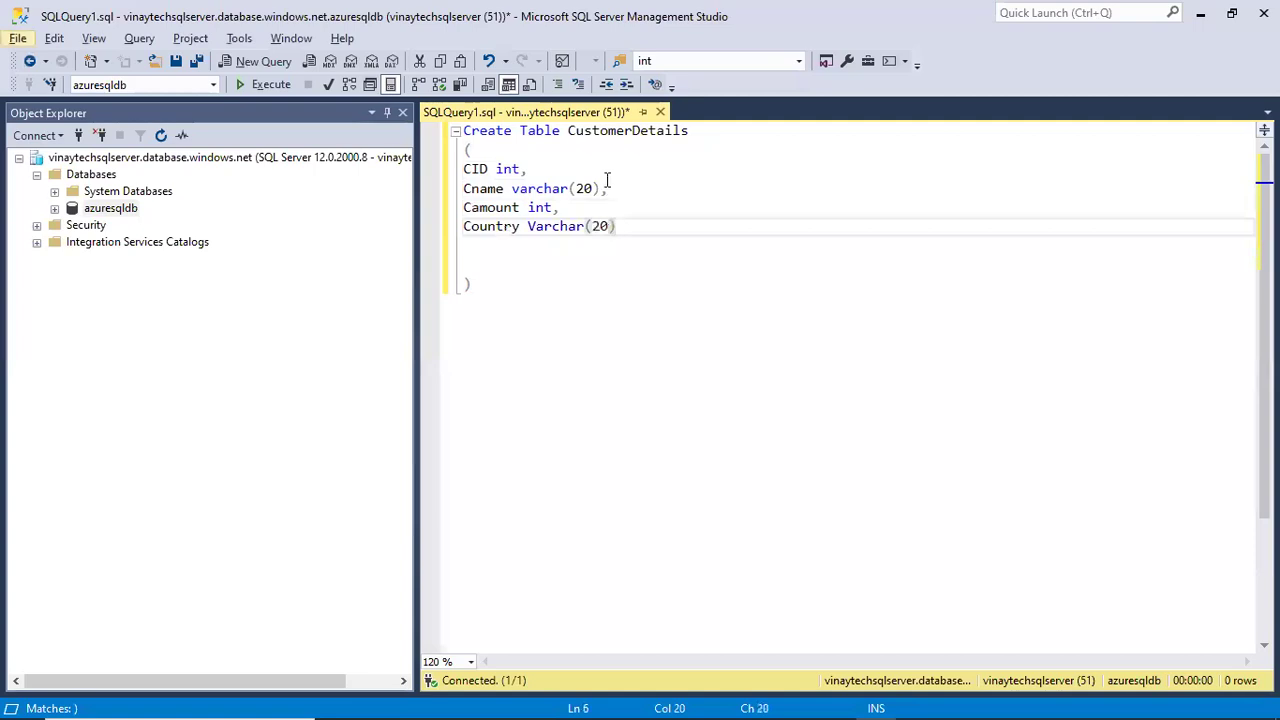
key("ctrl+r")
key("F5")
Add "select * from CustomerDetails" below the table definition and execute only that statement.
key("ctrl+End")
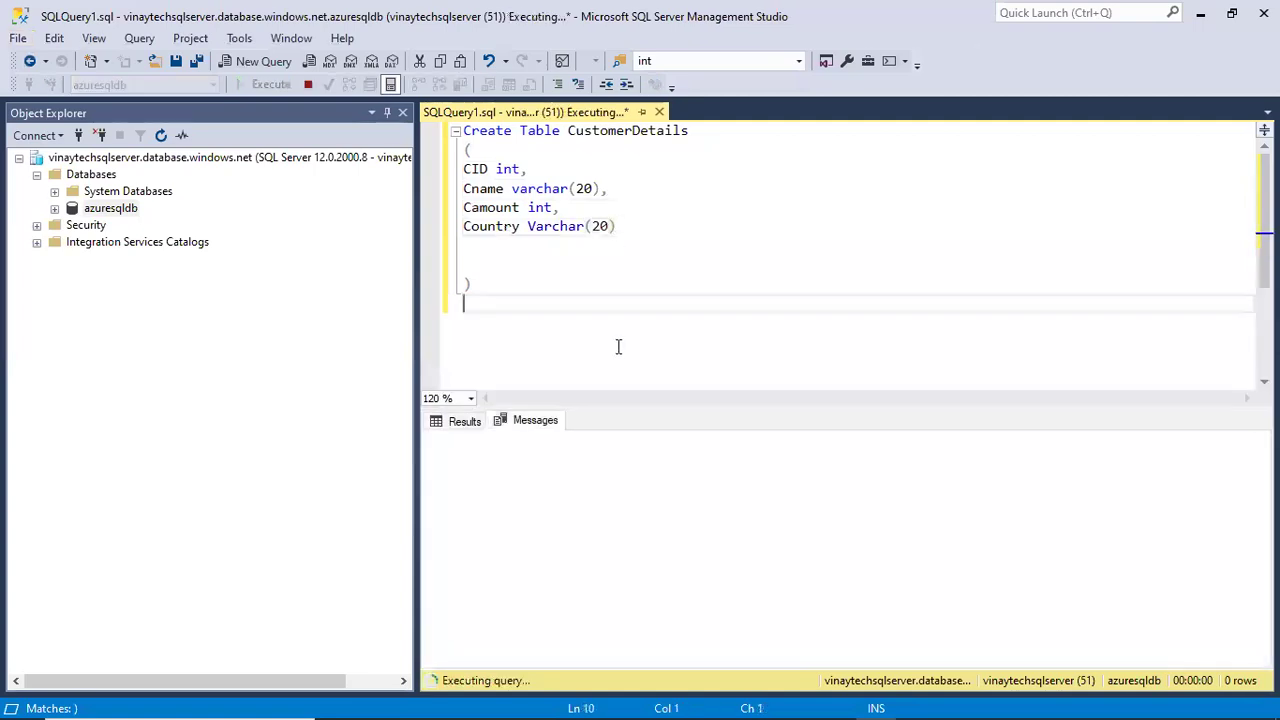
key("Return")
type("select * from CustomerDetails")
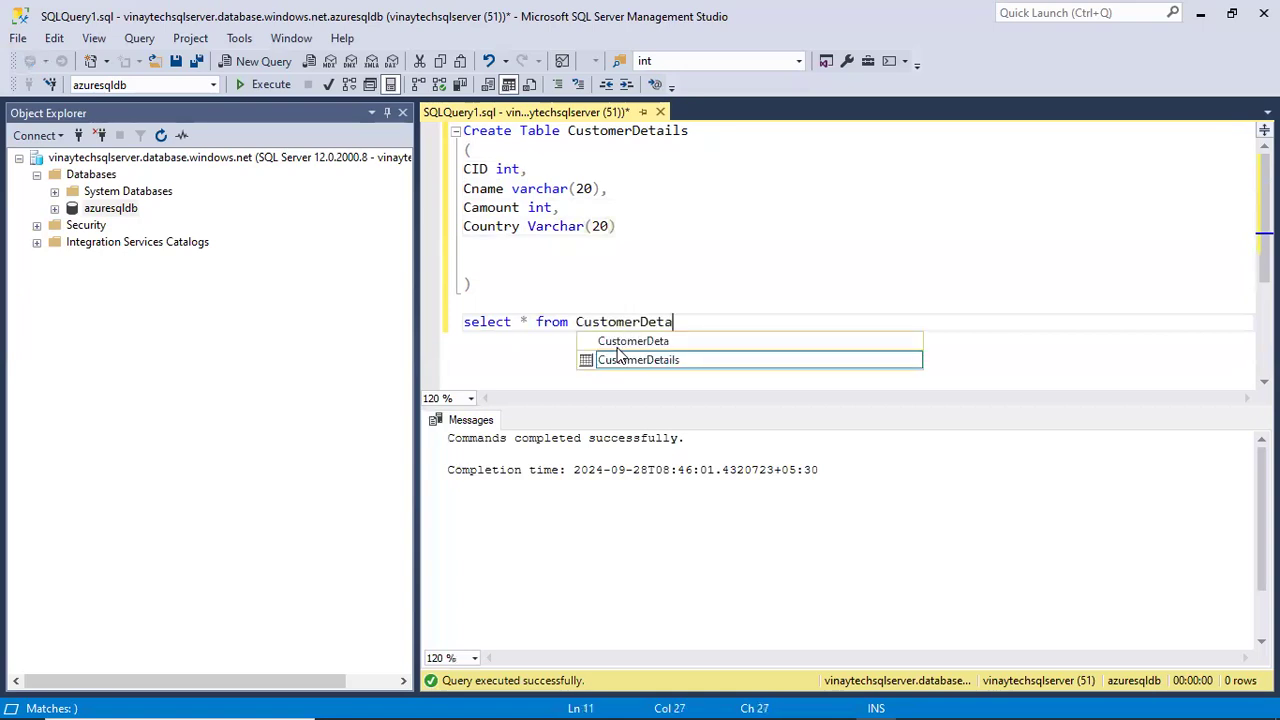
key("shift+Home")
key("F5")
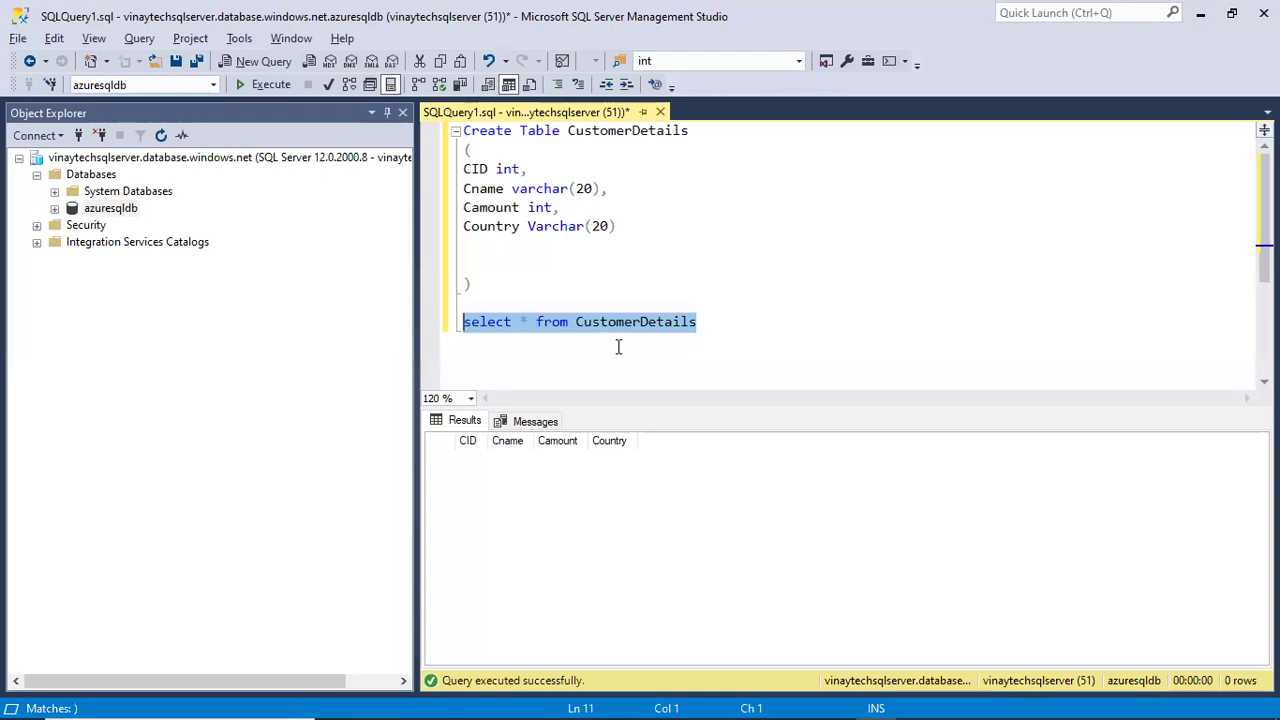
Switch to the Azure portal, open azuresqldb's Query editor and log in with SQL server authentication by entering the account password.
key("alt+Tab")
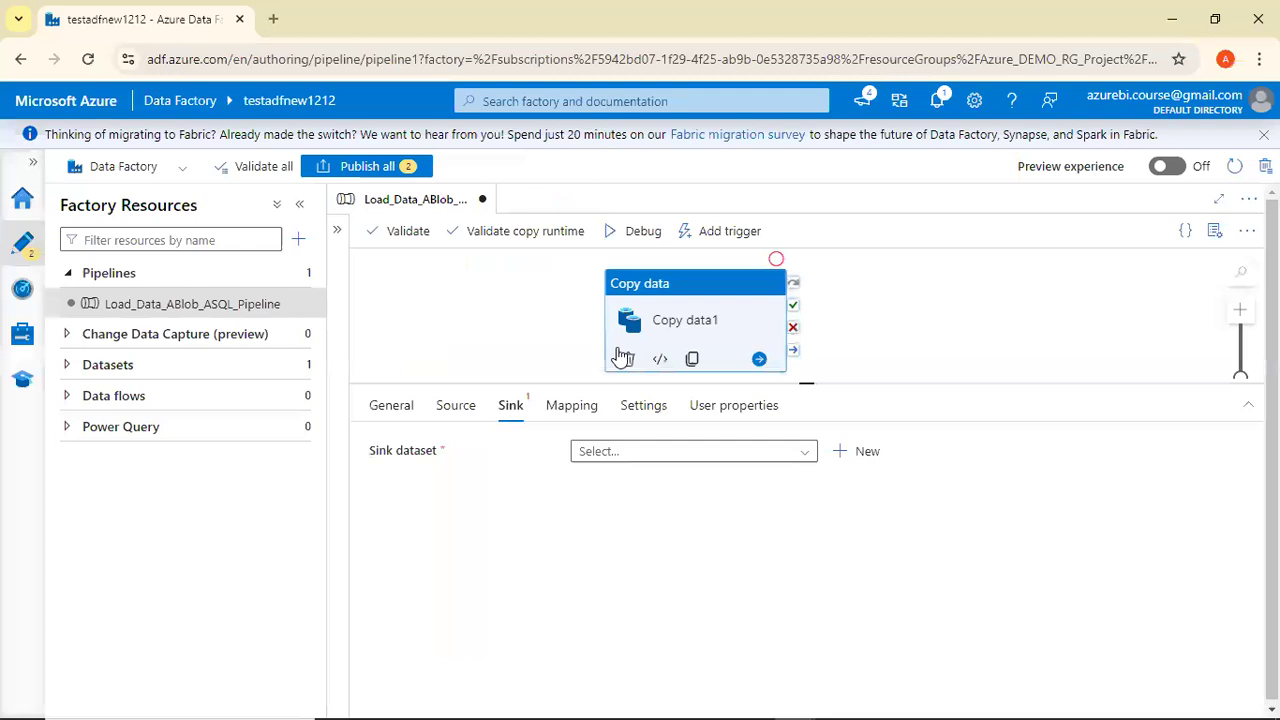
key("alt+Tab")
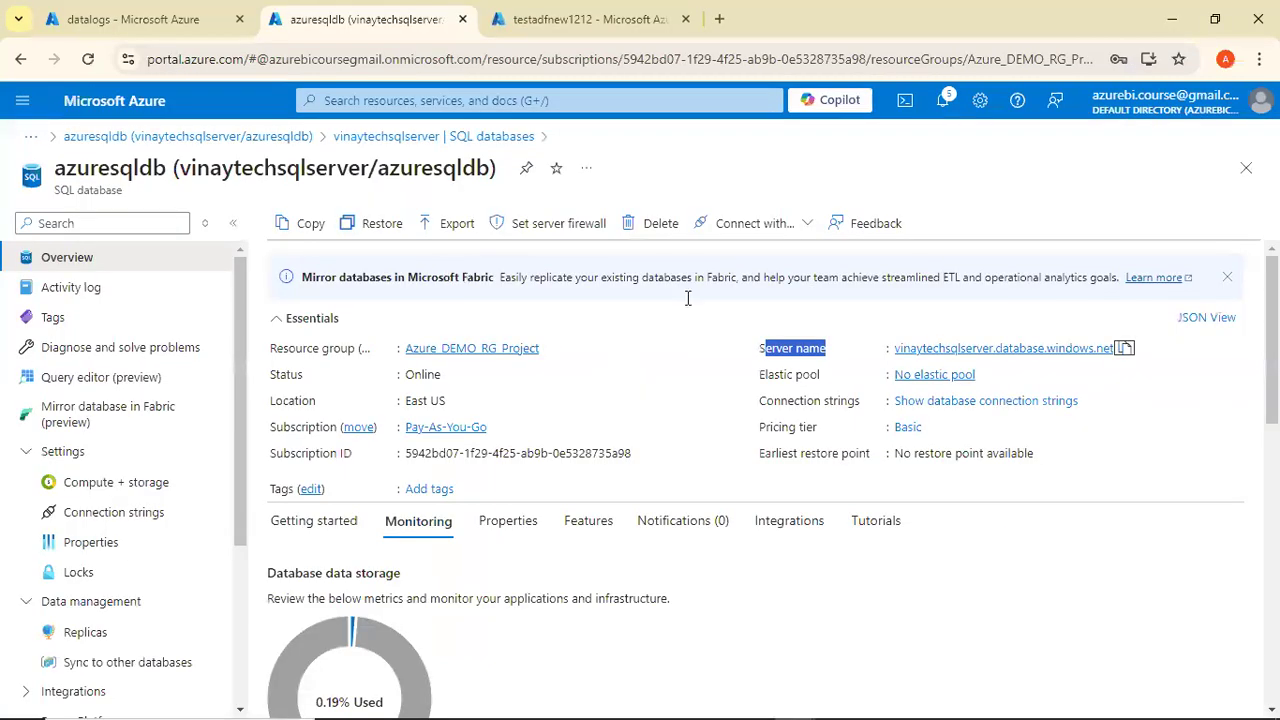
left_click(97, 382)
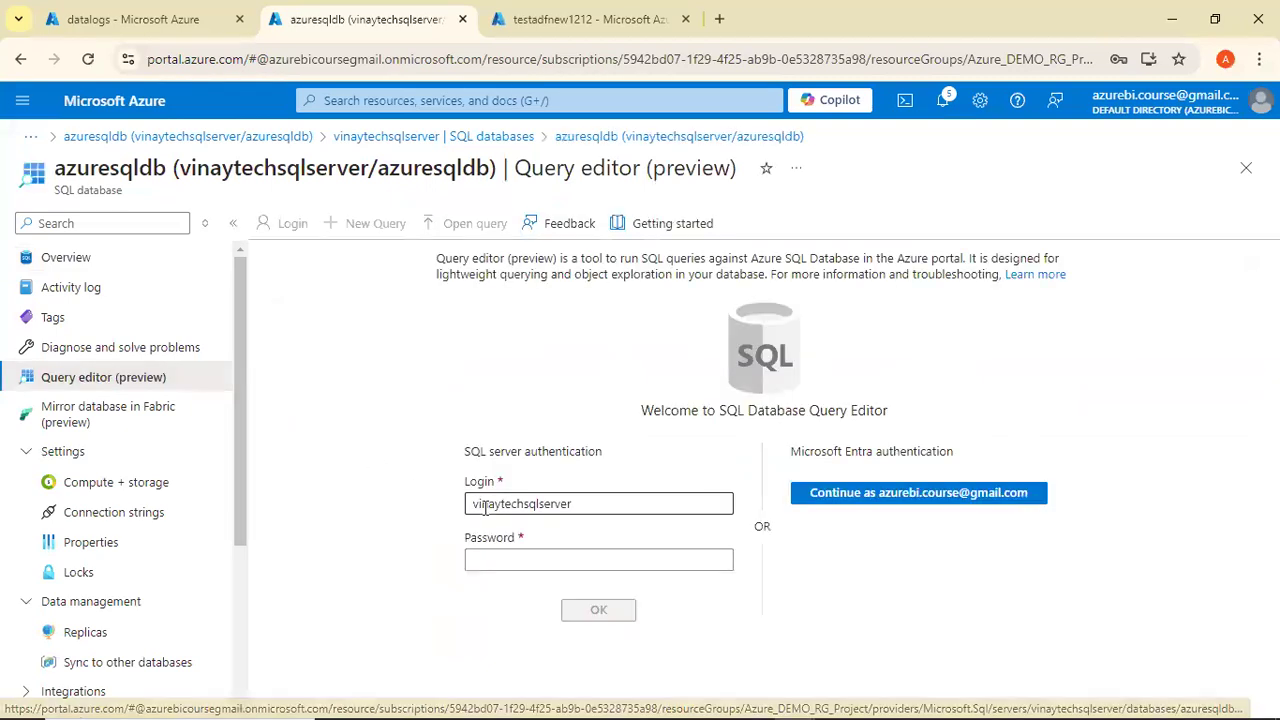
left_click(521, 560)
type("***")
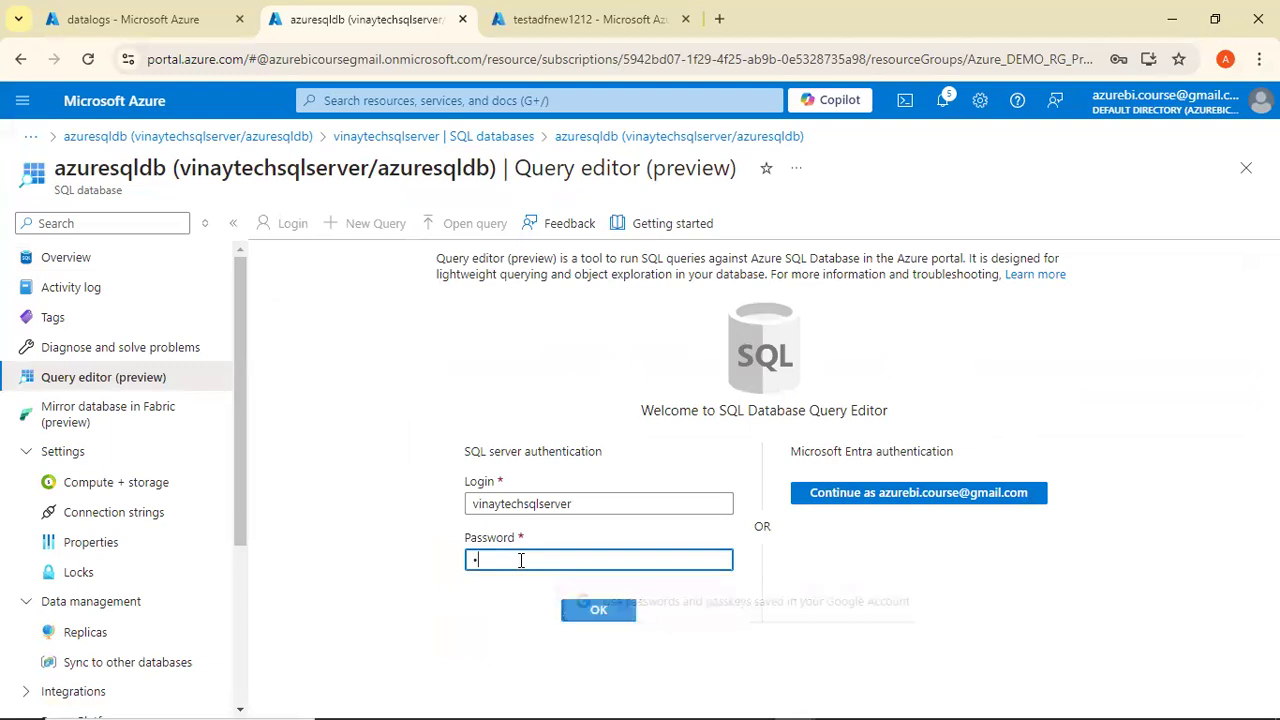
type("******")
key("Return")
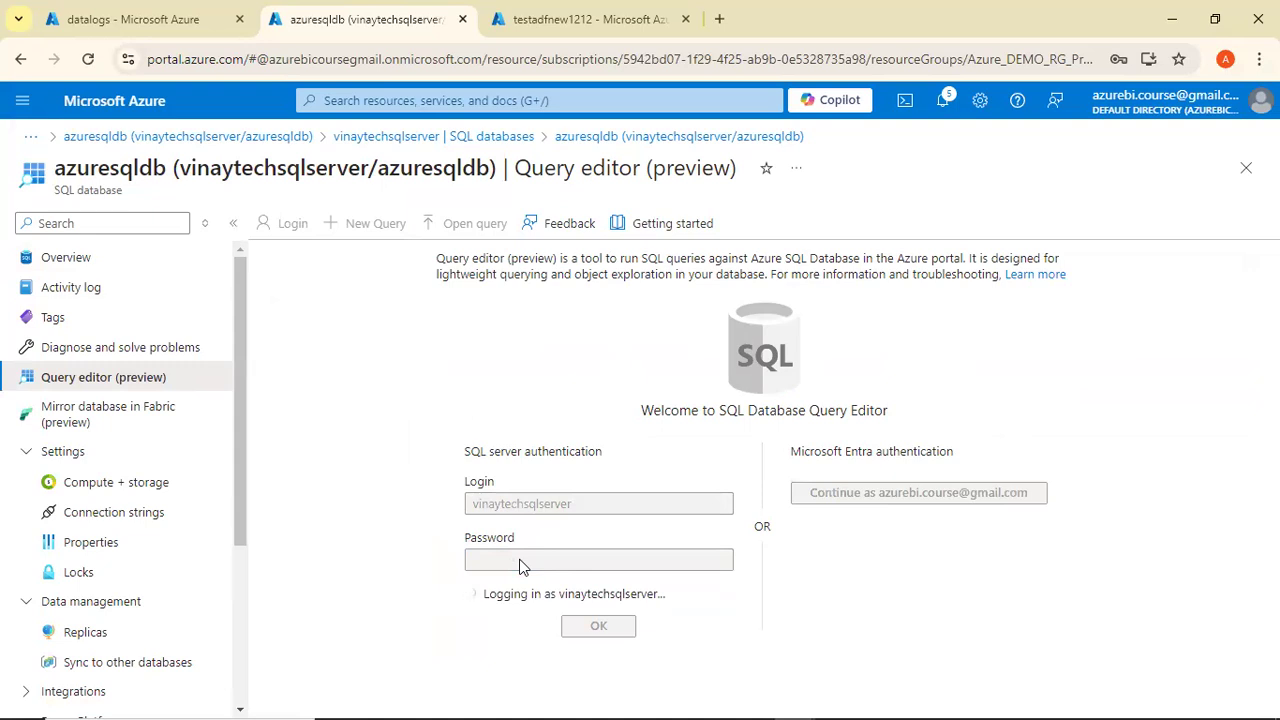
mouse_move(1049, 700)
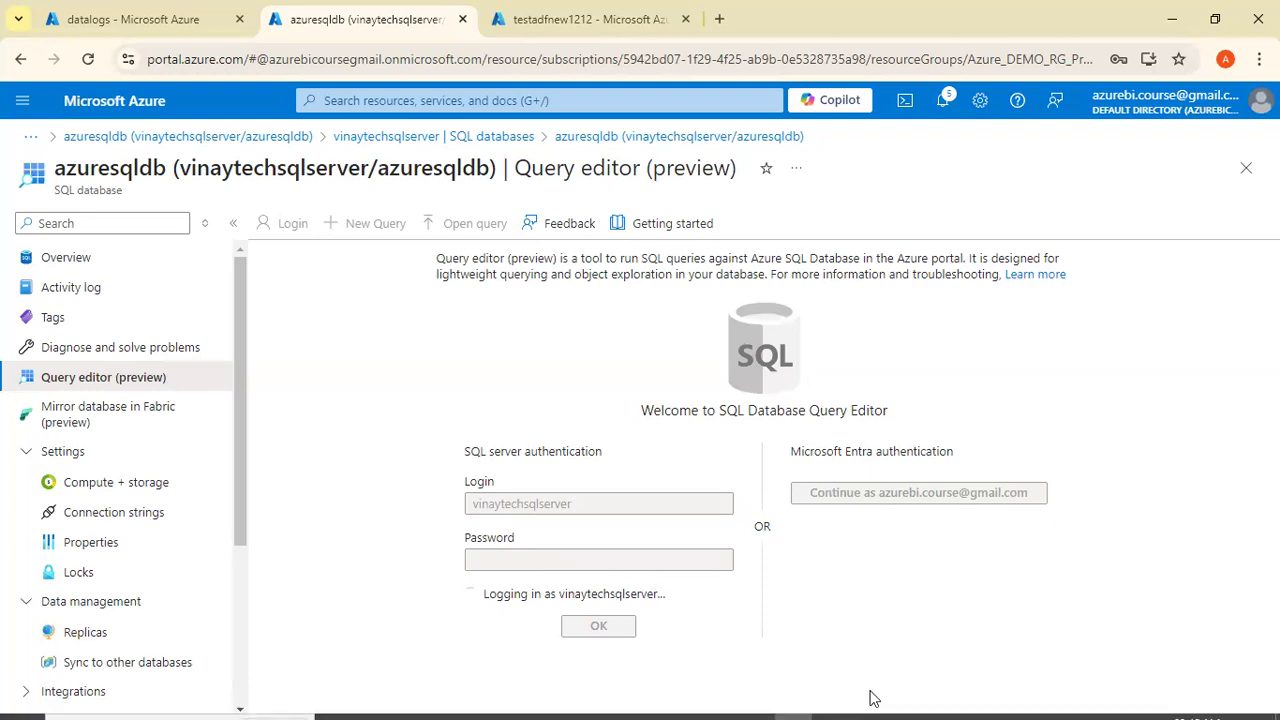
mouse_move(1120, 695)
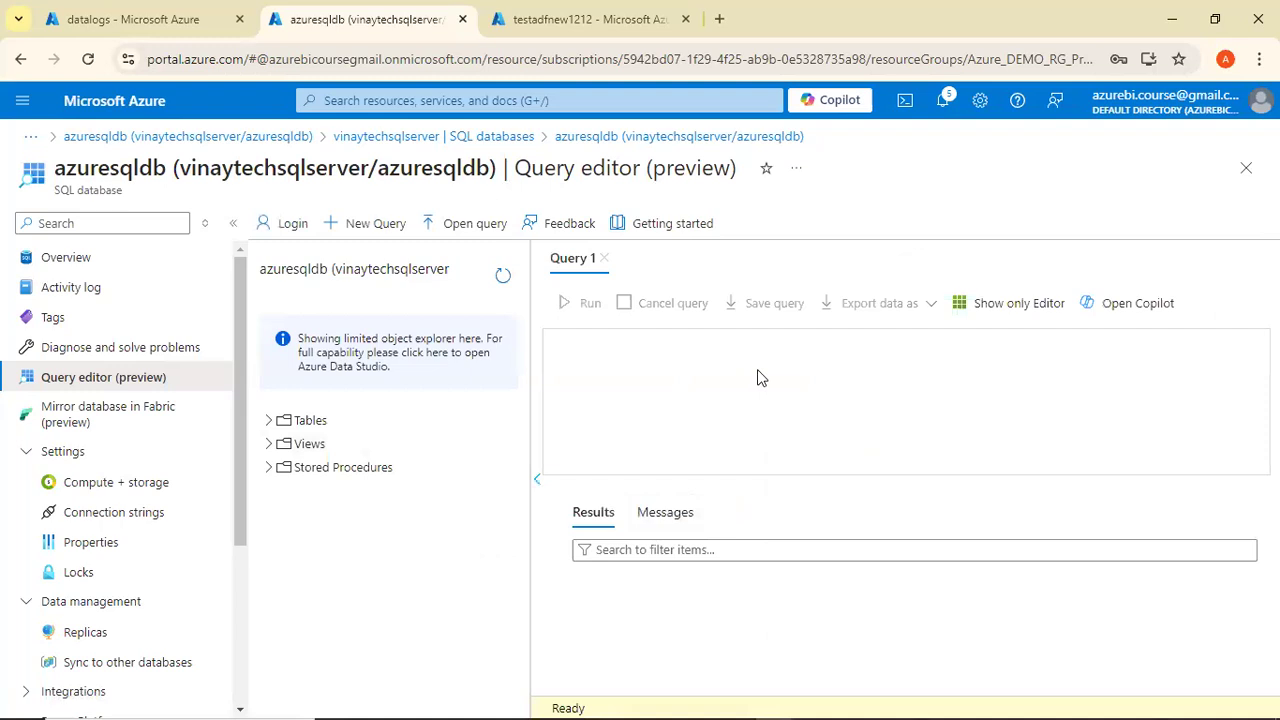
Expand the database's tables, run "select * from [dbo].[CustomerDetails]" in Query 1 and view the results grid.
left_click(268, 421)
type("sel")
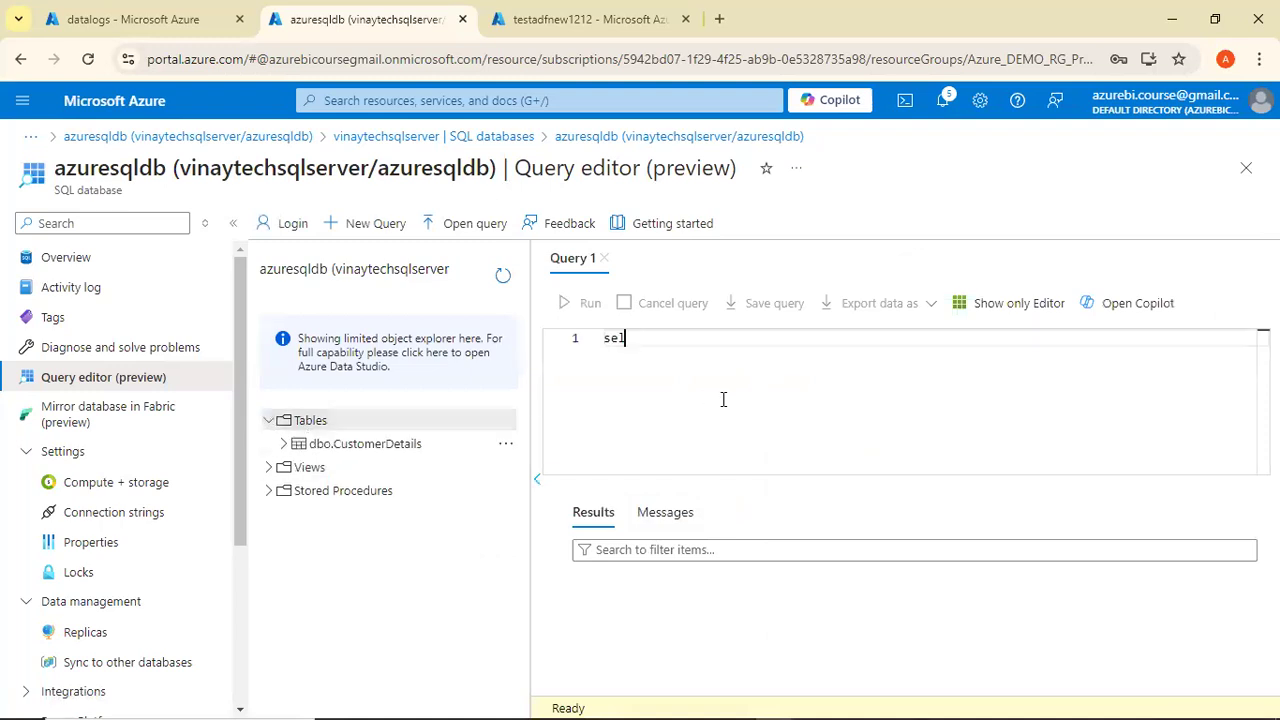
type("ect * from [dbo].[Cus")
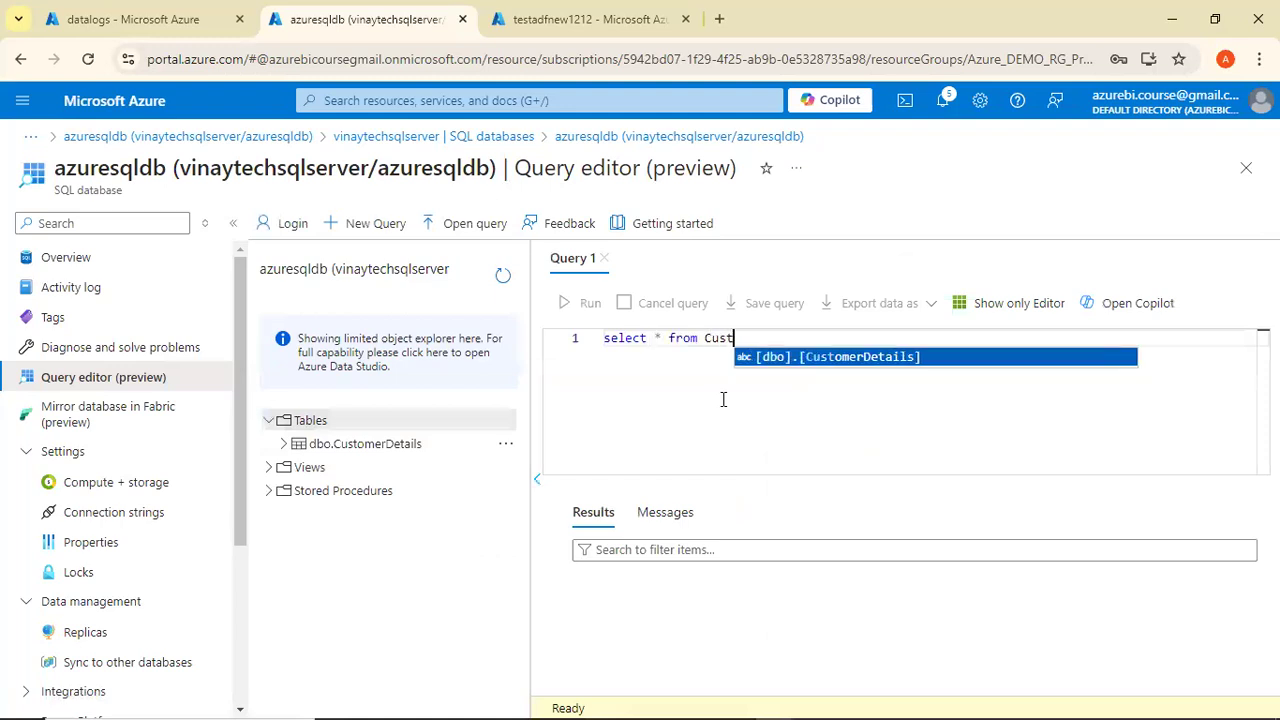
key("Tab")
left_click(584, 304)
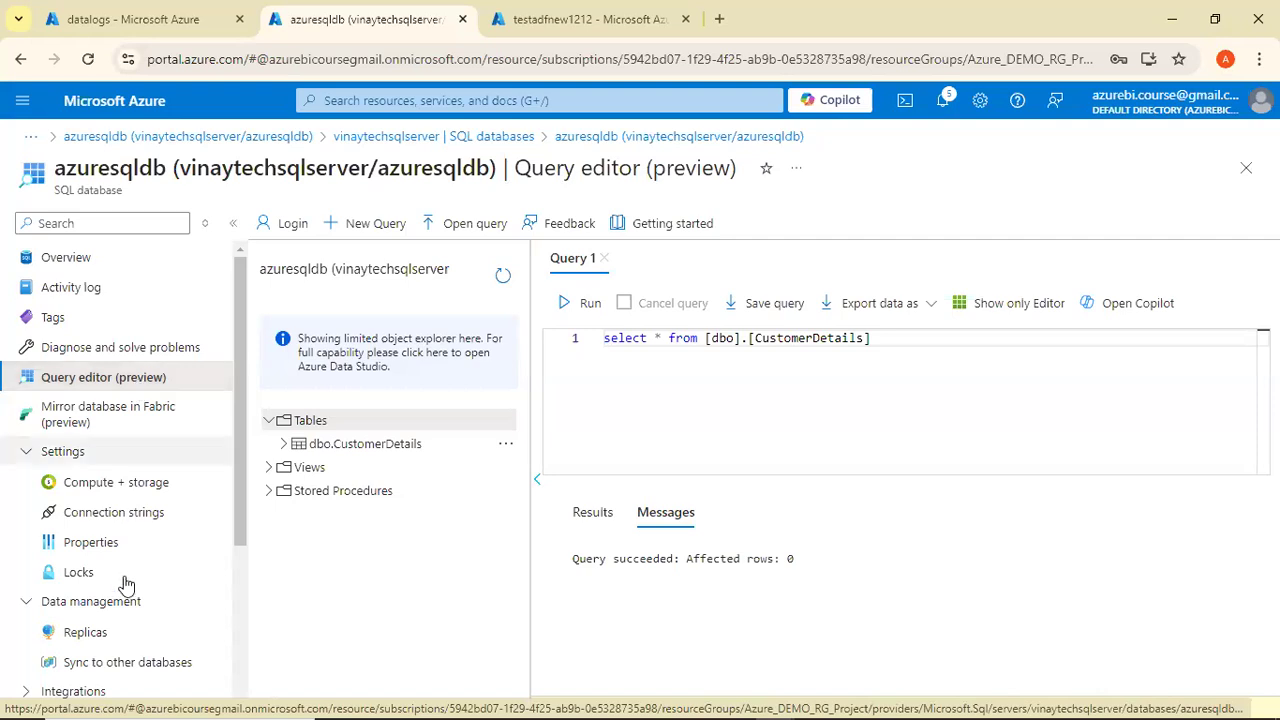
left_click_drag(534, 514, 590, 533)
left_click(587, 525)
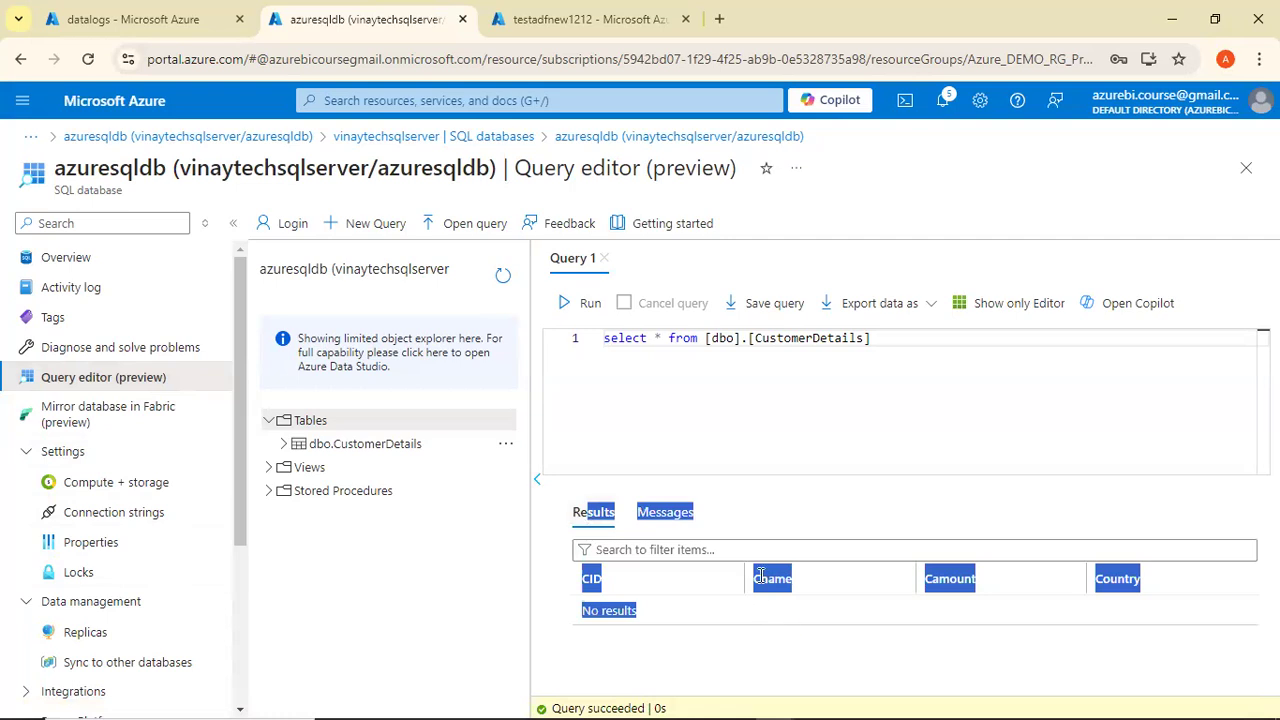
left_click(787, 515)
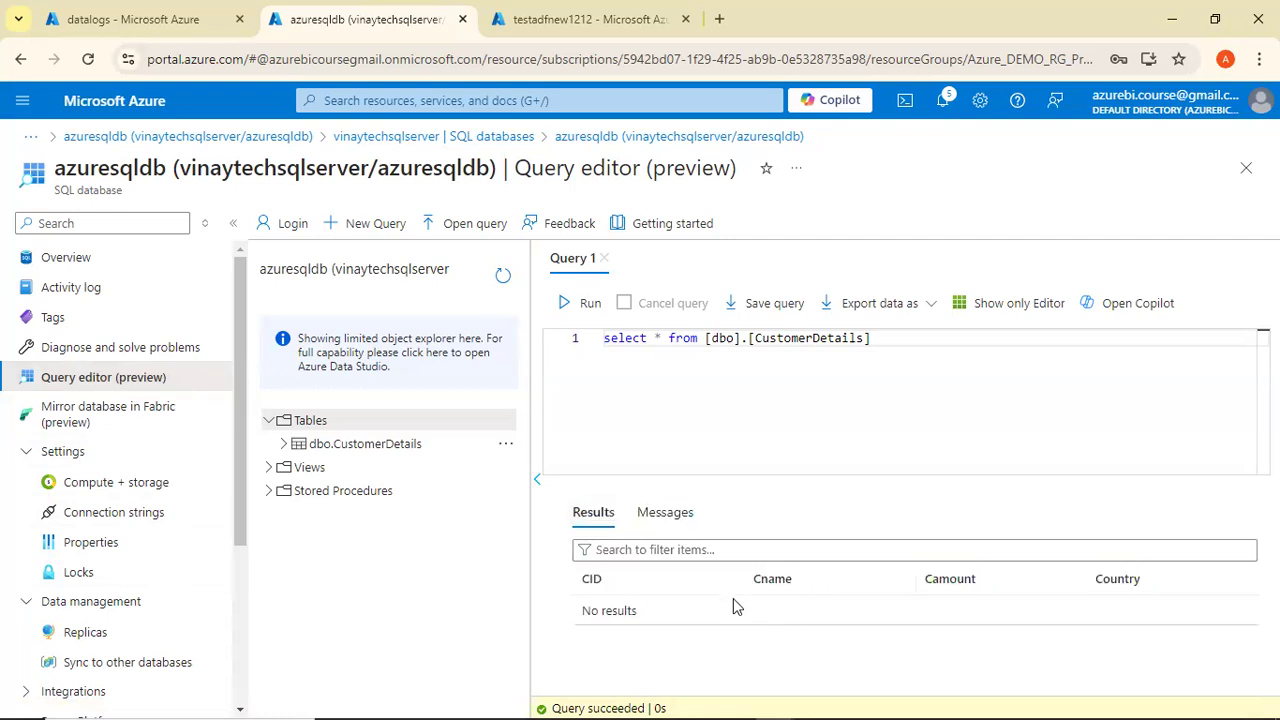
Switch to the ADF.pdf demo diagram, tick storage blob, Azure Data Factory and Azure SQL Database, and draw arrows from Data Factory to both.
key("alt+Tab")
key("alt+Tab")
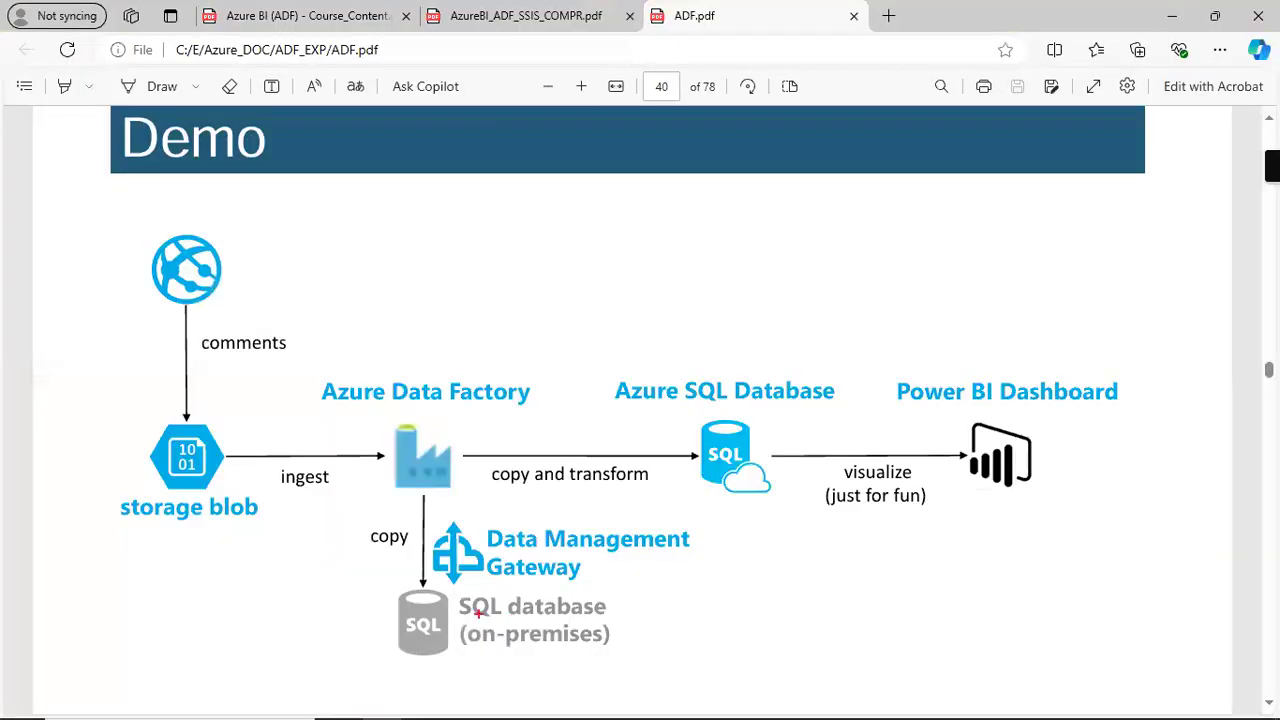
left_click_drag(50, 445, 151, 366)
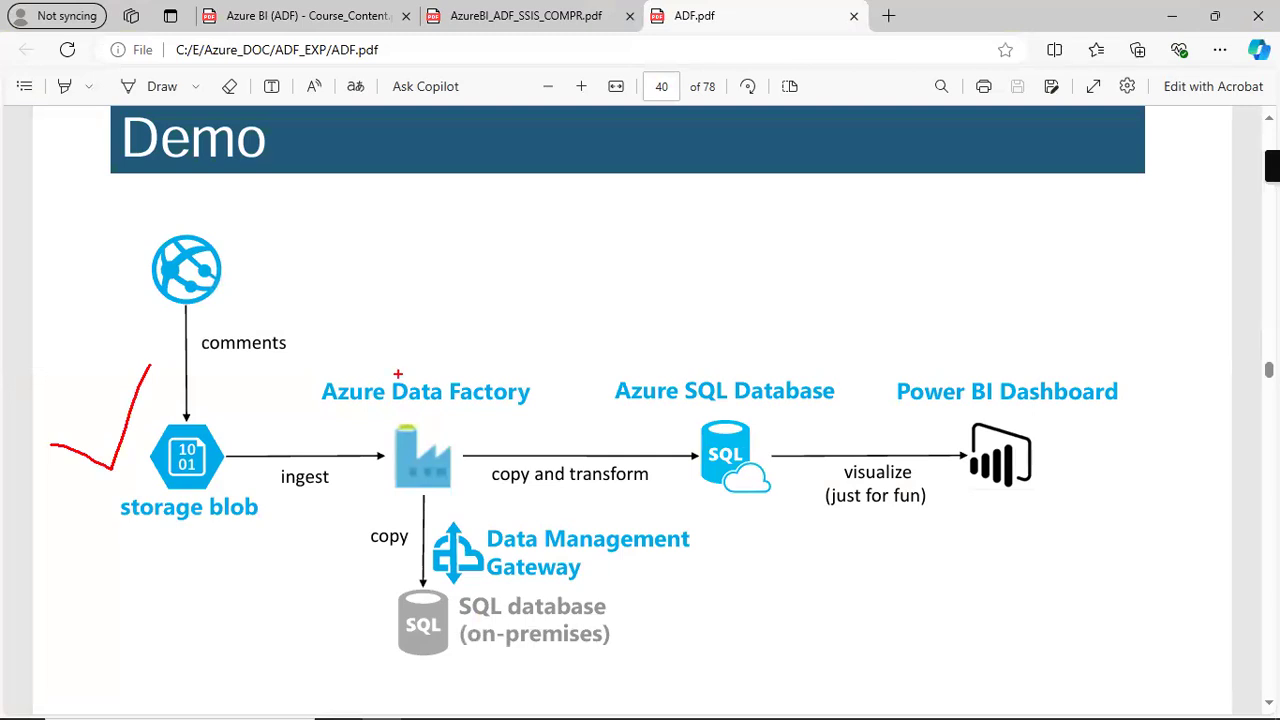
left_click_drag(399, 358, 603, 230)
left_click_drag(669, 348, 903, 197)
mouse_move(410, 449)
left_mouse_down()
mouse_move(300, 433)
mouse_move(255, 457)
left_mouse_up()
mouse_move(480, 462)
left_mouse_down()
mouse_move(686, 432)
mouse_move(655, 417)
mouse_move(665, 462)
left_mouse_up()
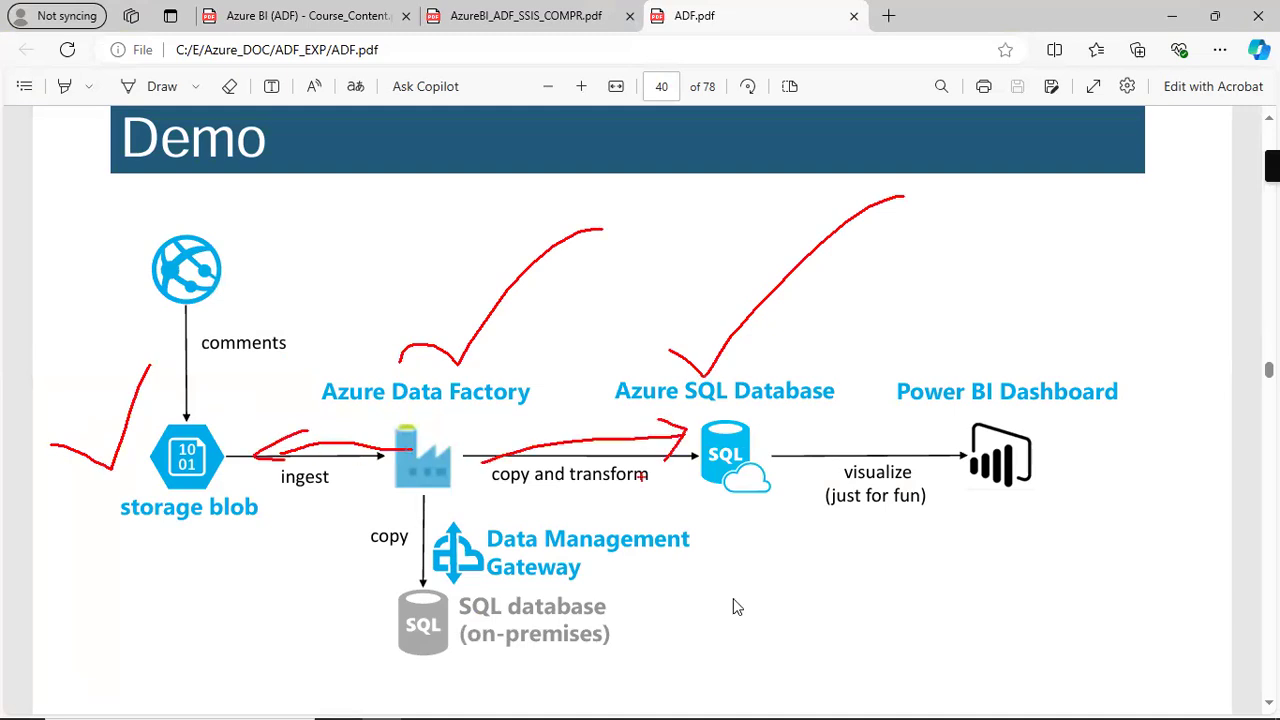
Switch back to Azure Data Factory and start a new sink dataset, searching the data stores for "datab" and choosing Azure SQL Database.
key("alt+Tab")
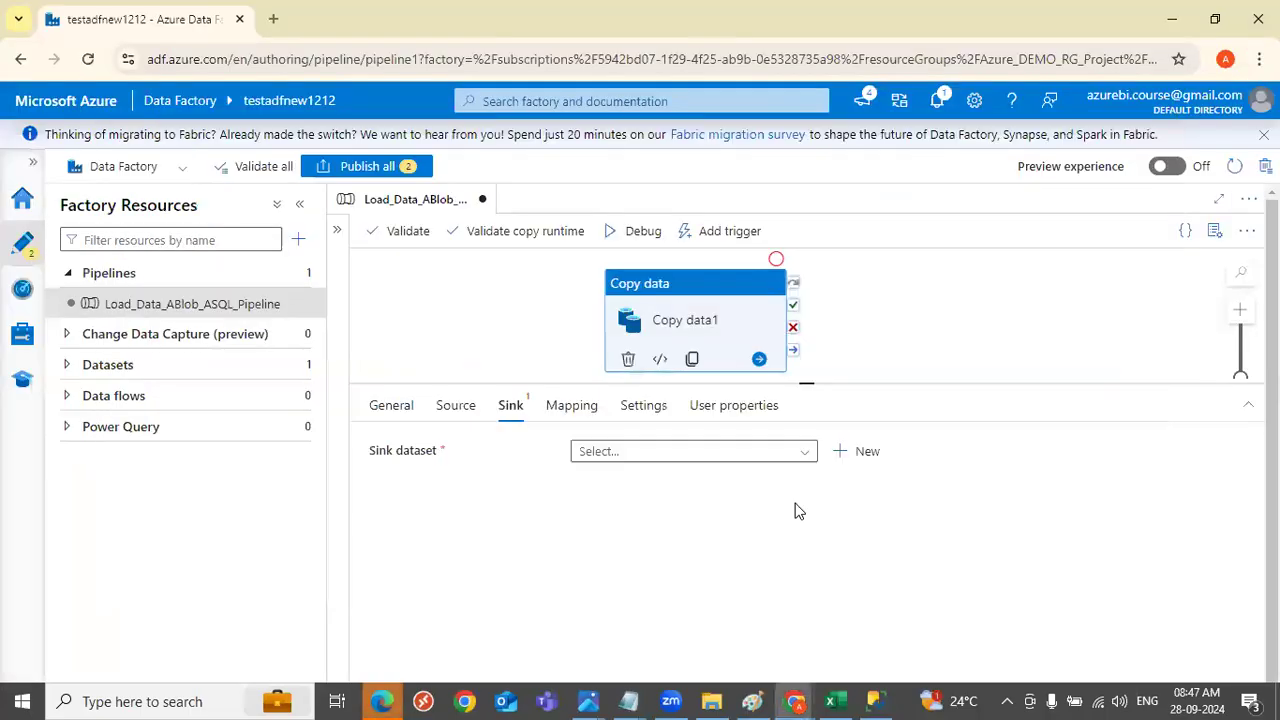
left_click(848, 457)
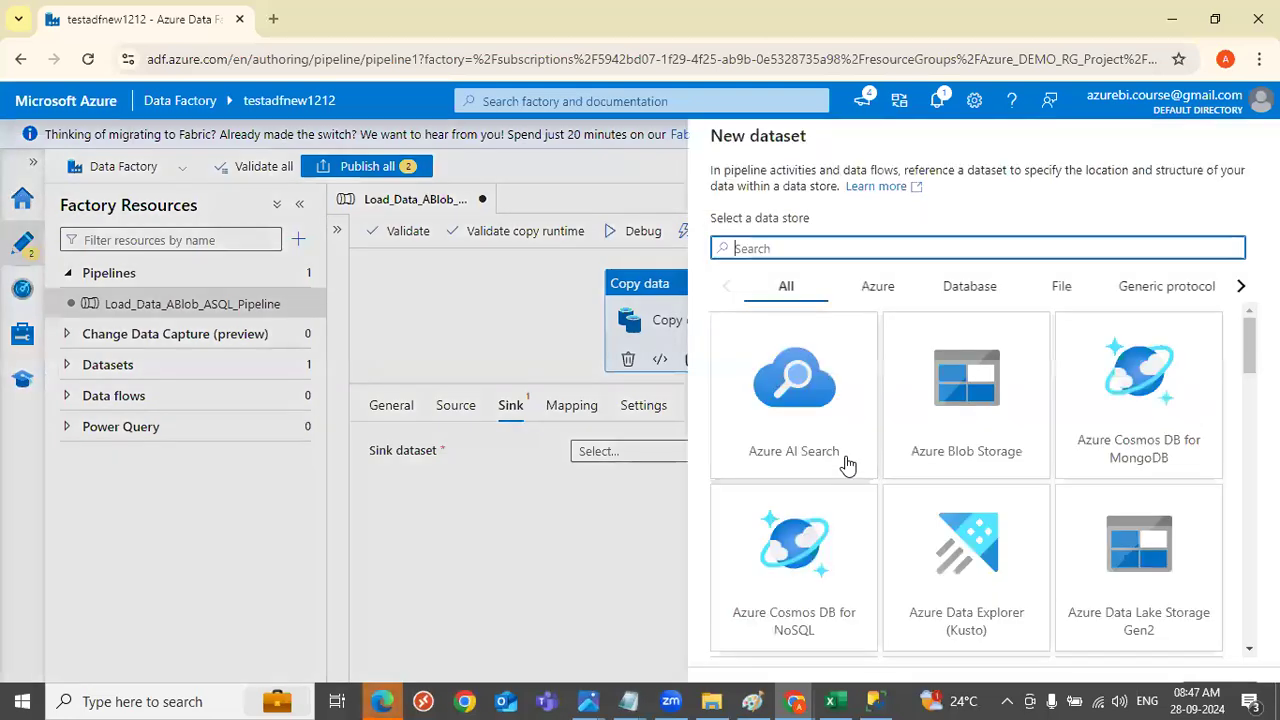
left_click(384, 701)
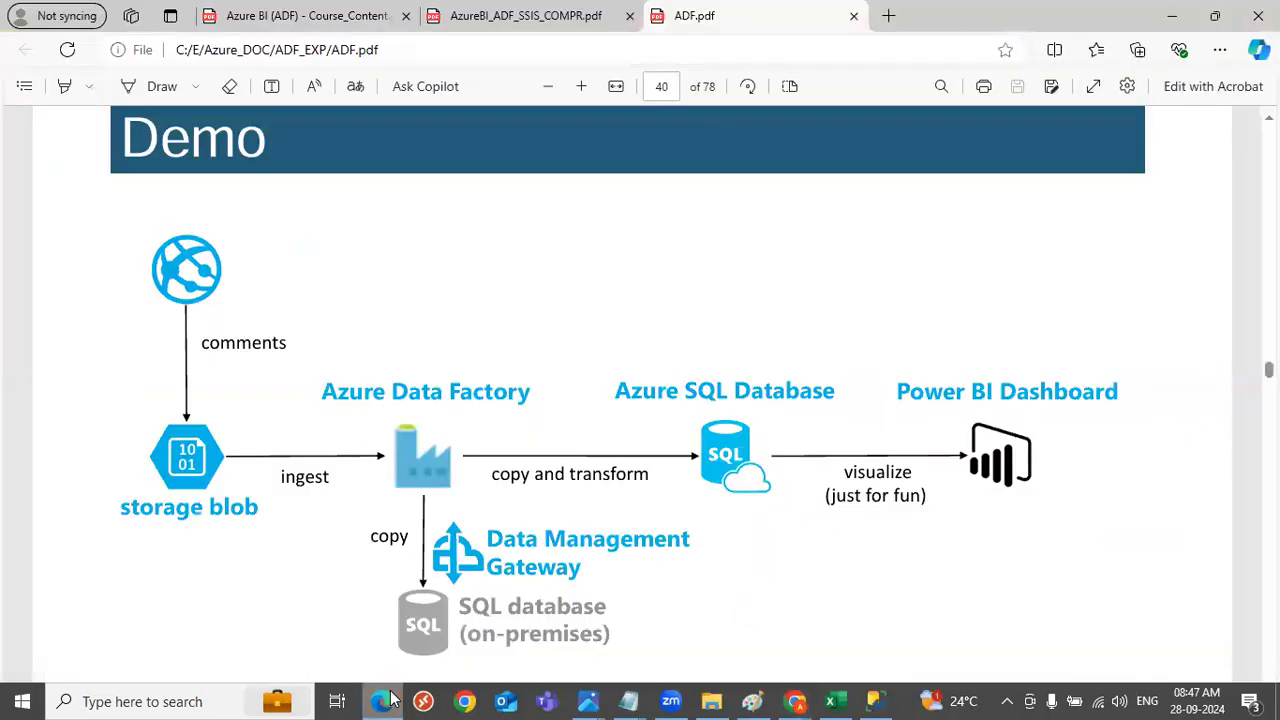
left_click(390, 700)
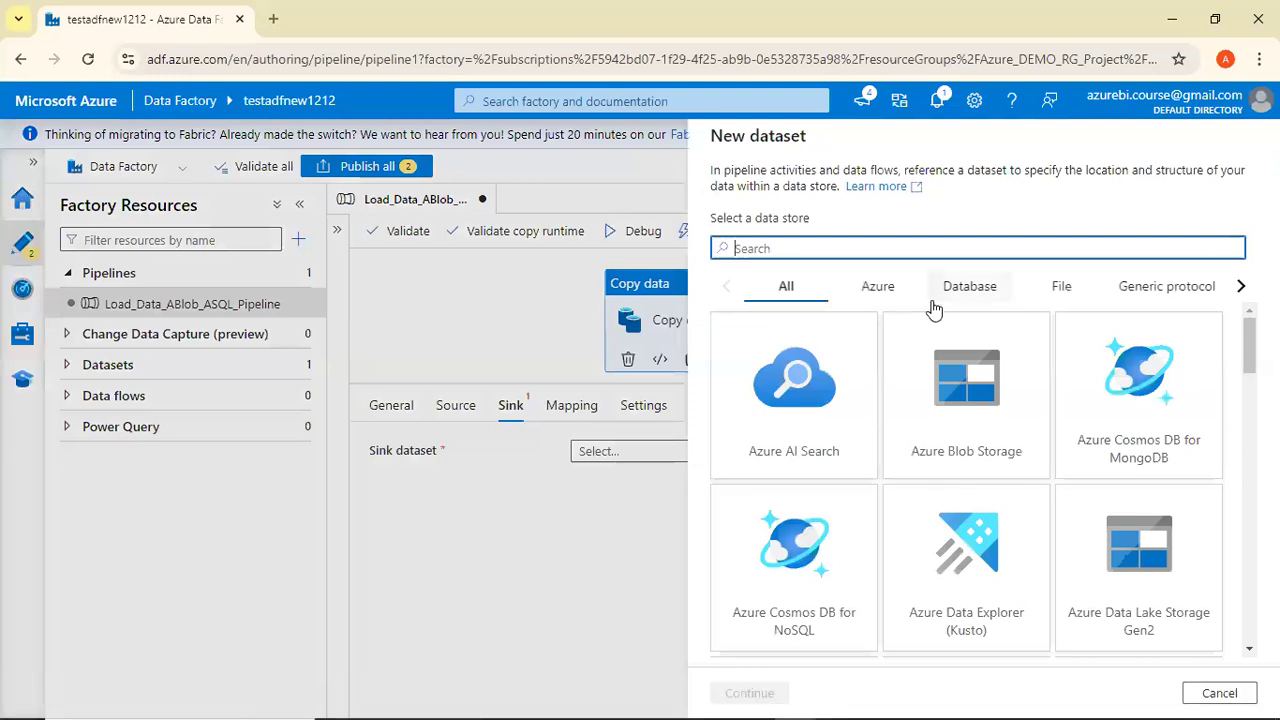
type("datab")
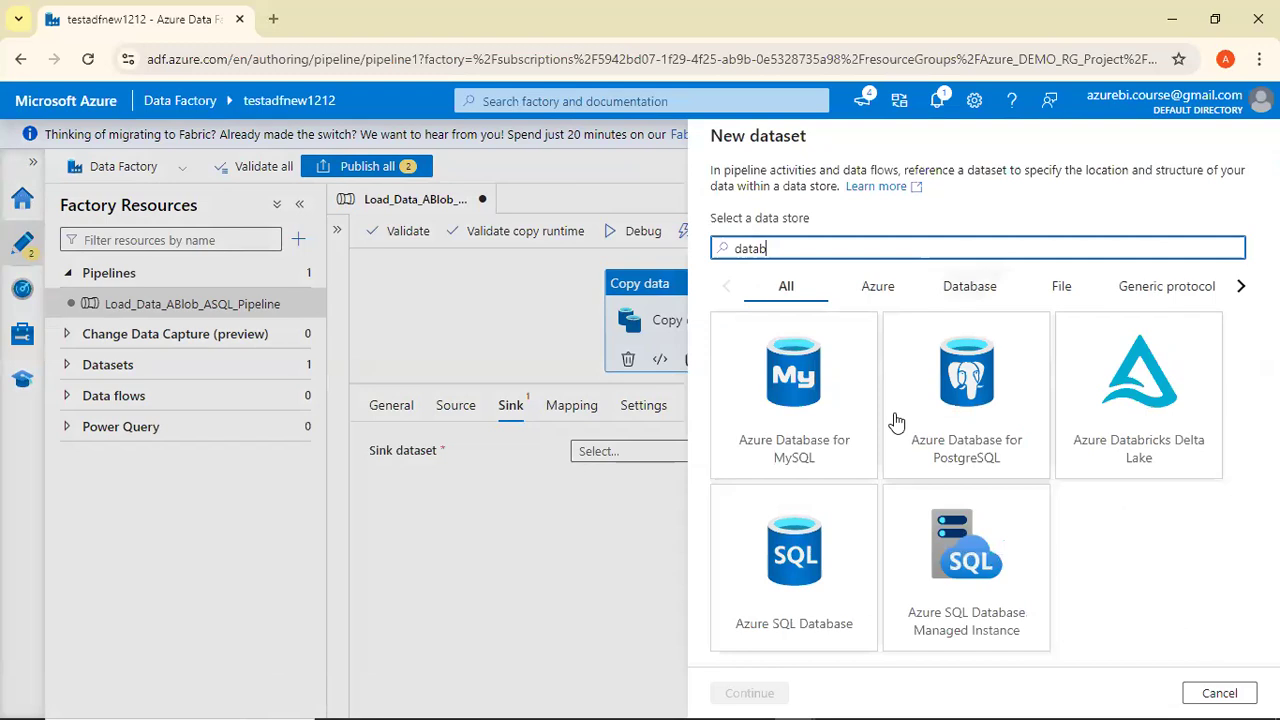
left_click(778, 568)
double_click(778, 568)
Name the dataset AzureSqlTable_DS and start creating a new linked service for it.
left_click(960, 196)
key("BackSpace")
type("_DS")
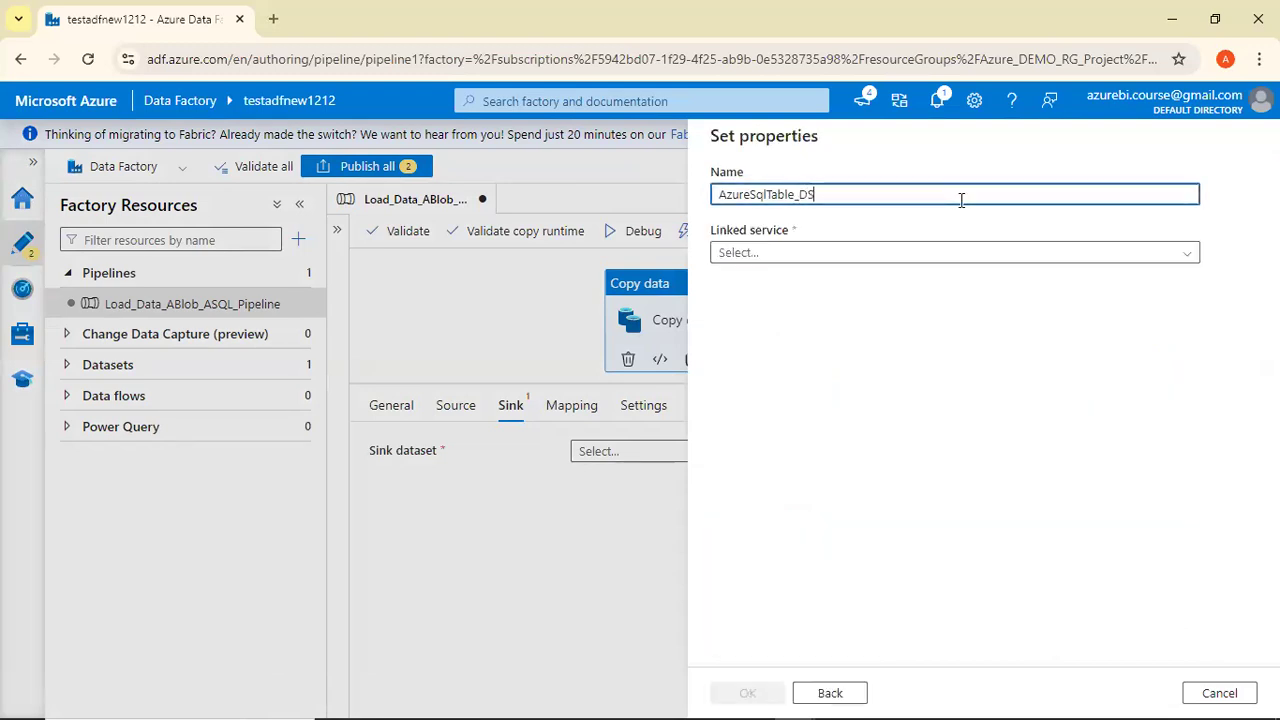
left_click(917, 255)
left_click(903, 317)
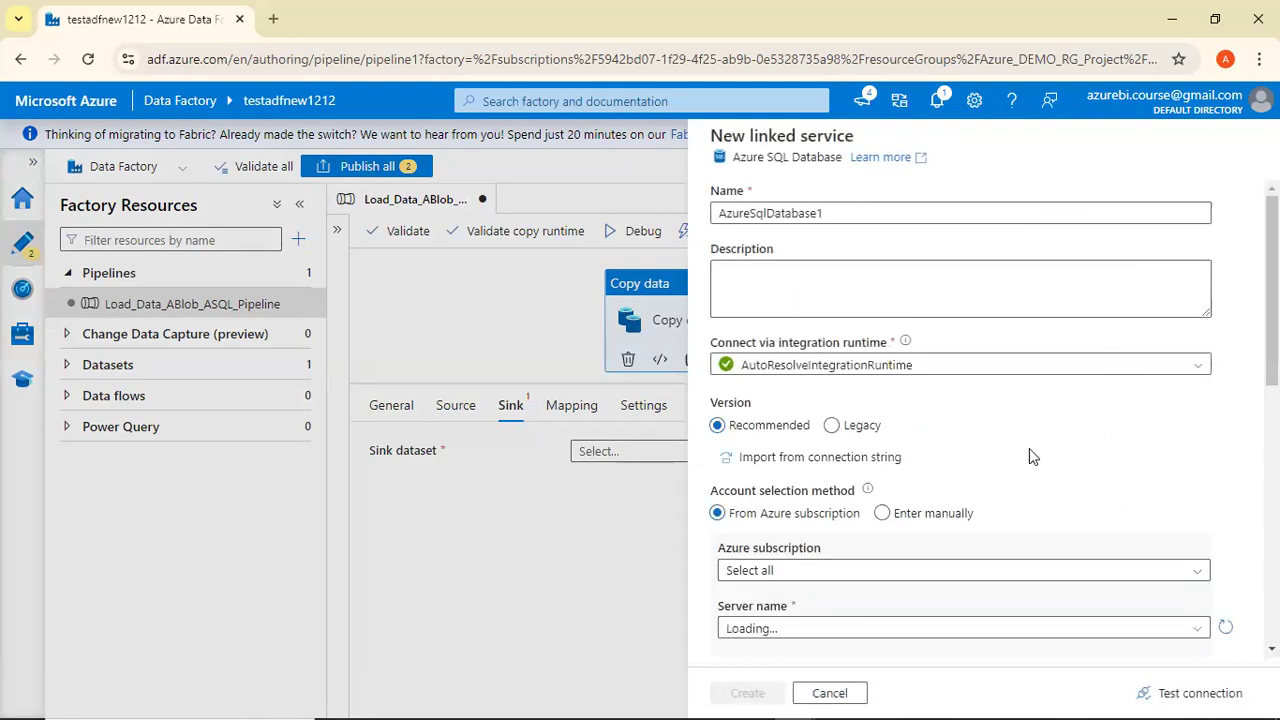
Set the linked service to the Legacy version with the Pay-As-You-Go subscription, server vinaytechsqlserver and database azuresqldb.
scroll(840, 420, "down", 2)
left_click(833, 280)
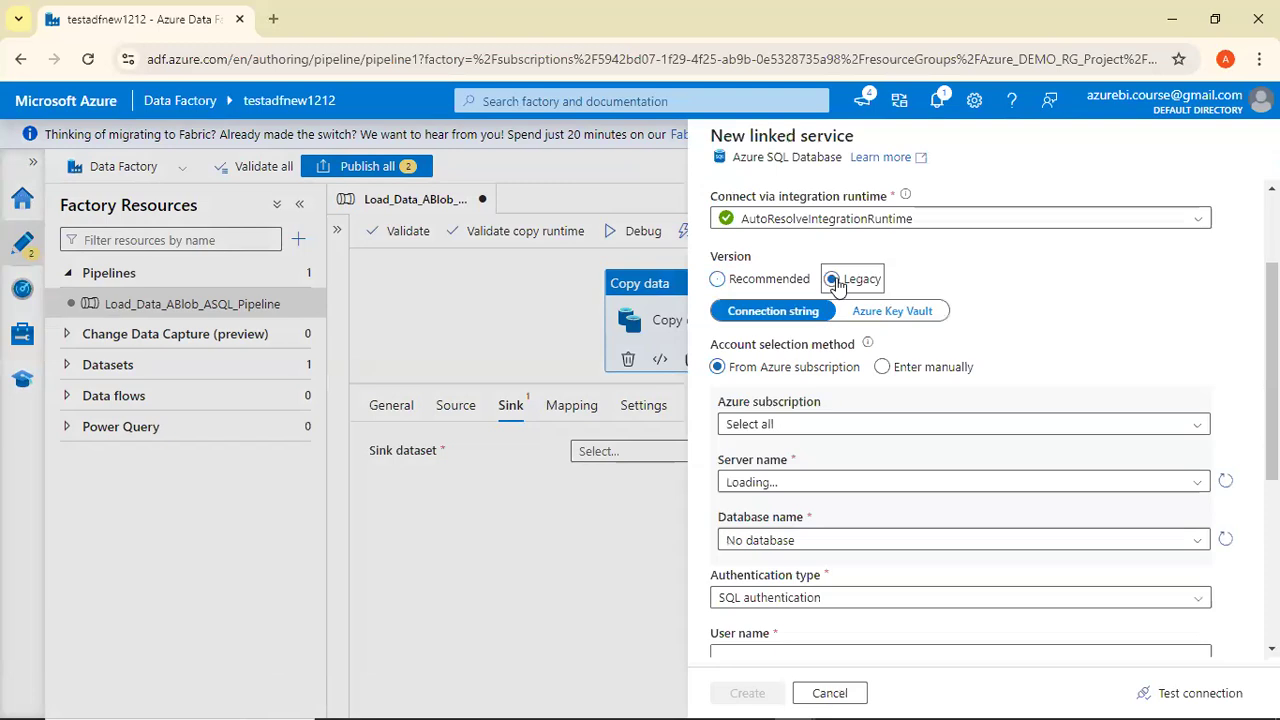
scroll(905, 417, "down", 5)
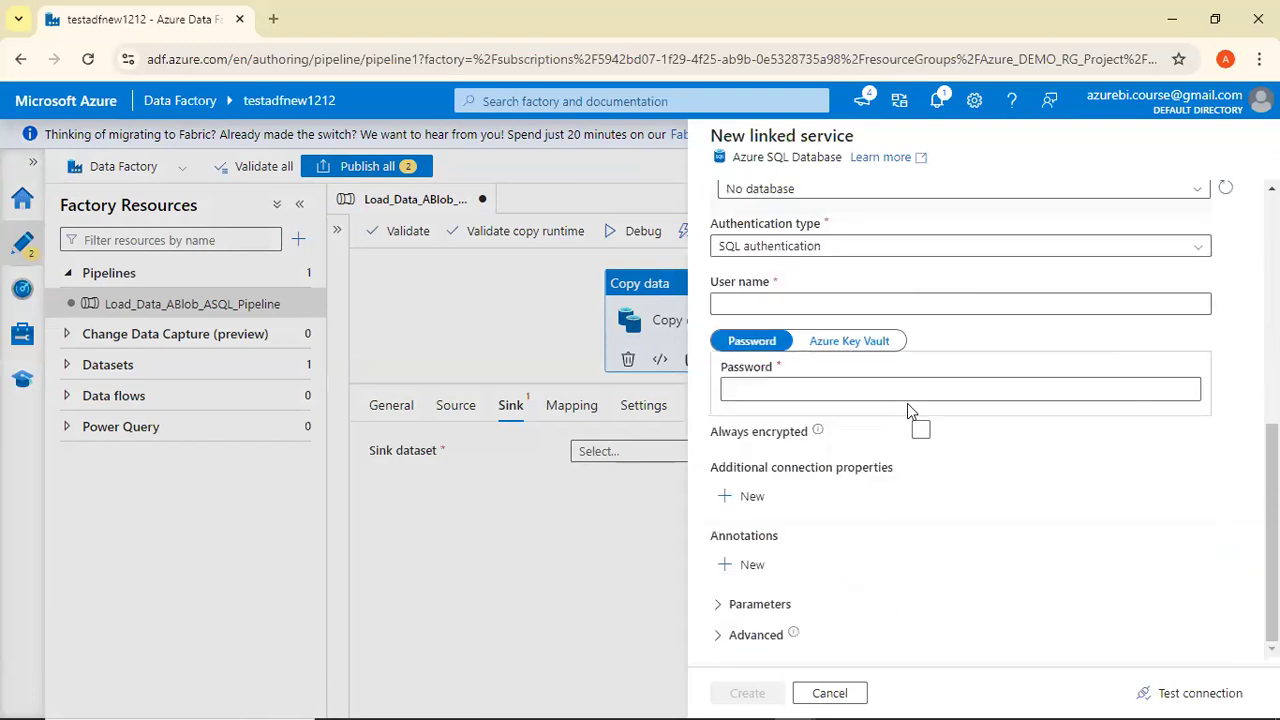
scroll(910, 380, "up", 6)
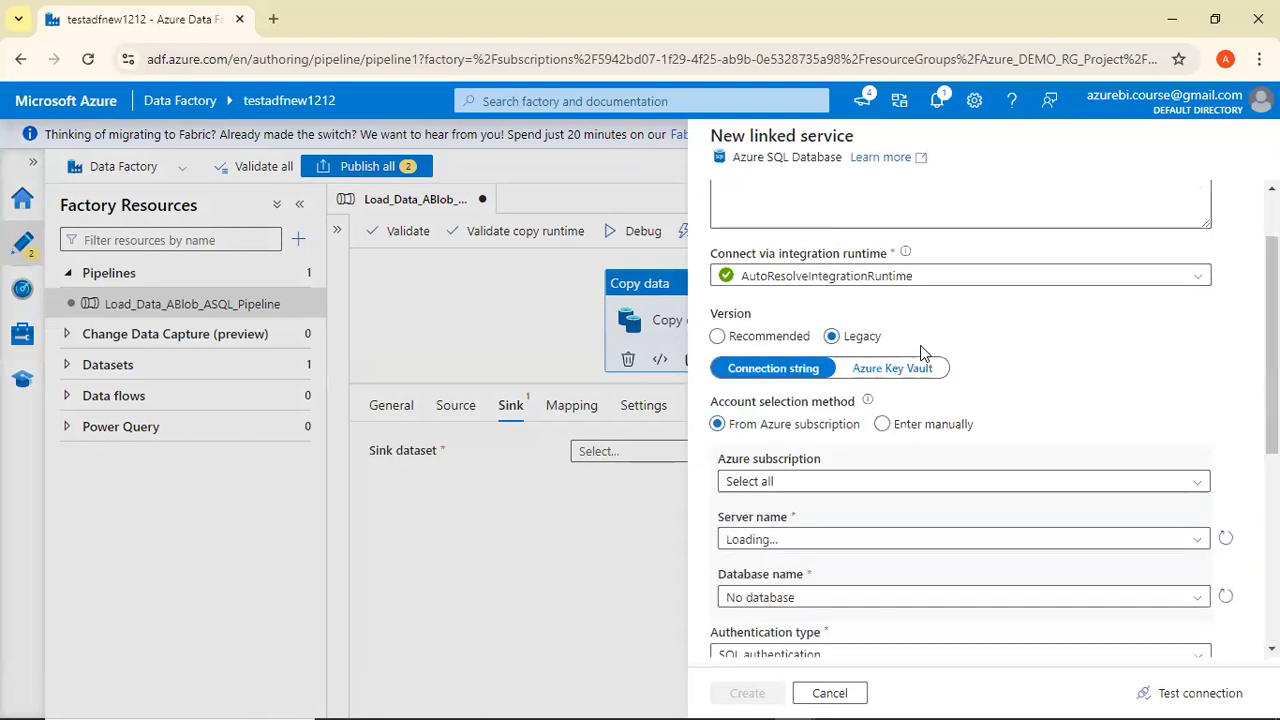
left_click(903, 483)
left_click(834, 538)
left_click(840, 540)
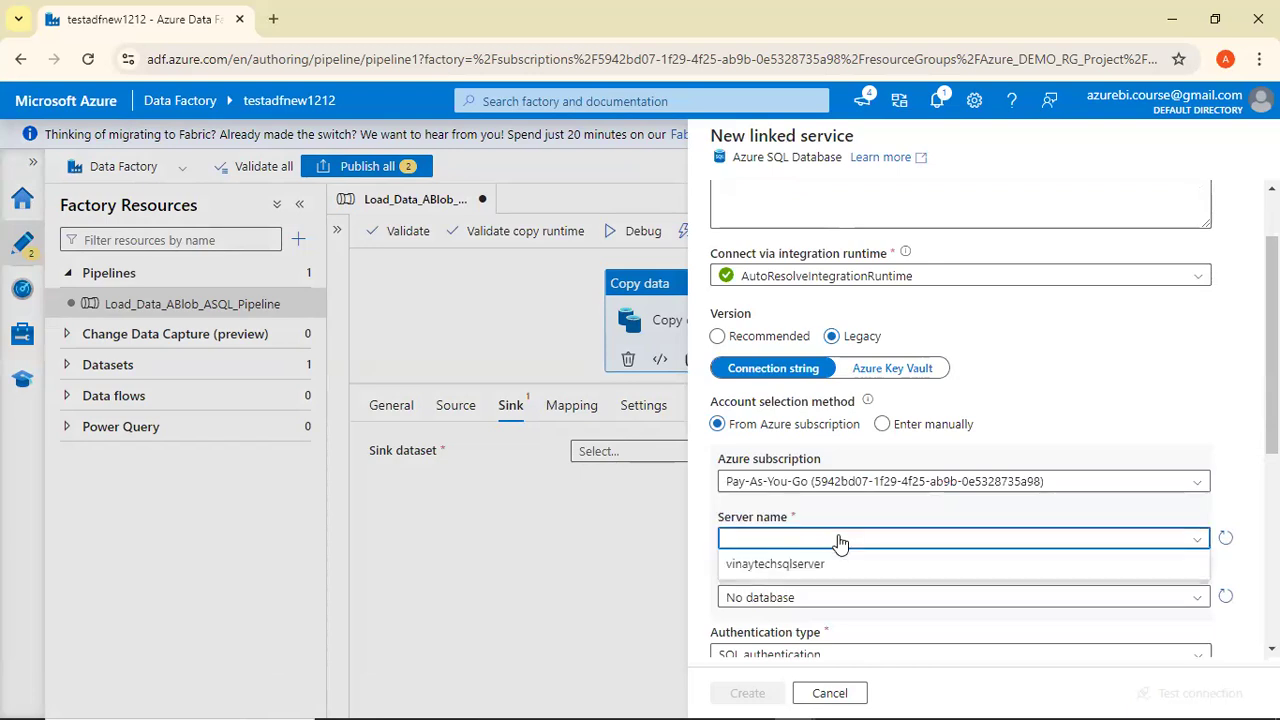
left_click(829, 563)
scroll(833, 545, "down", 2)
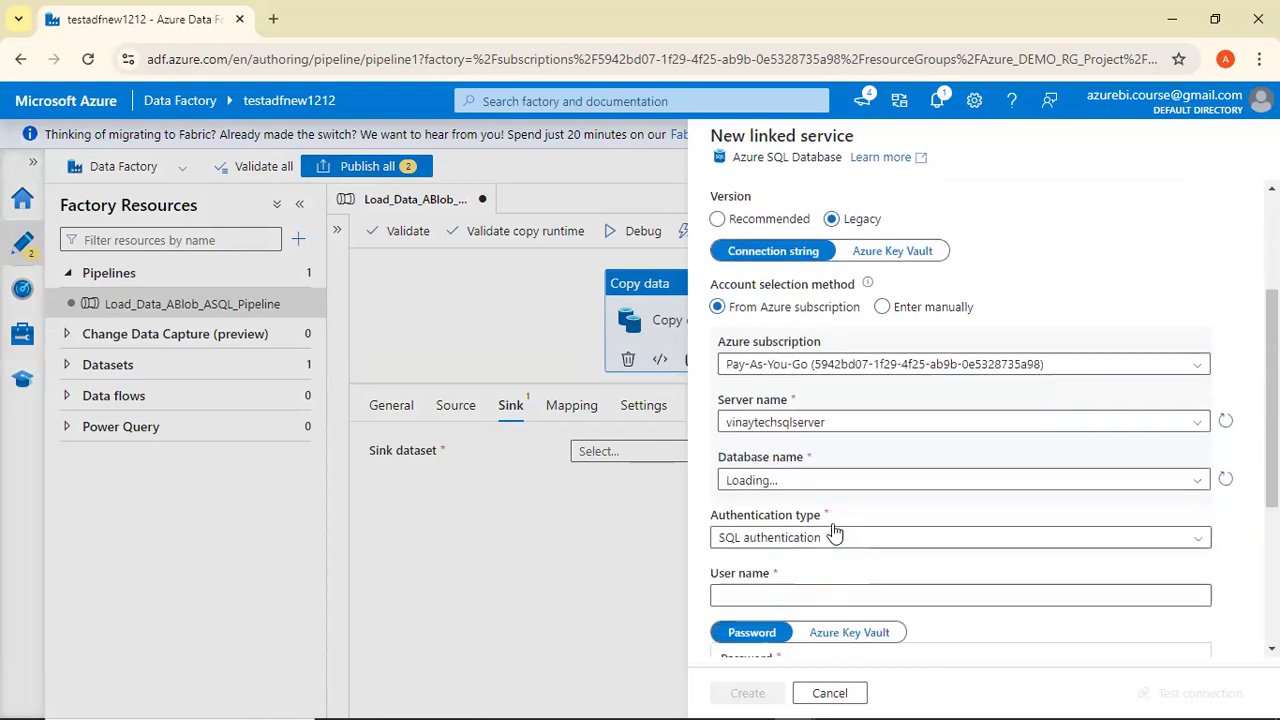
left_click(845, 485)
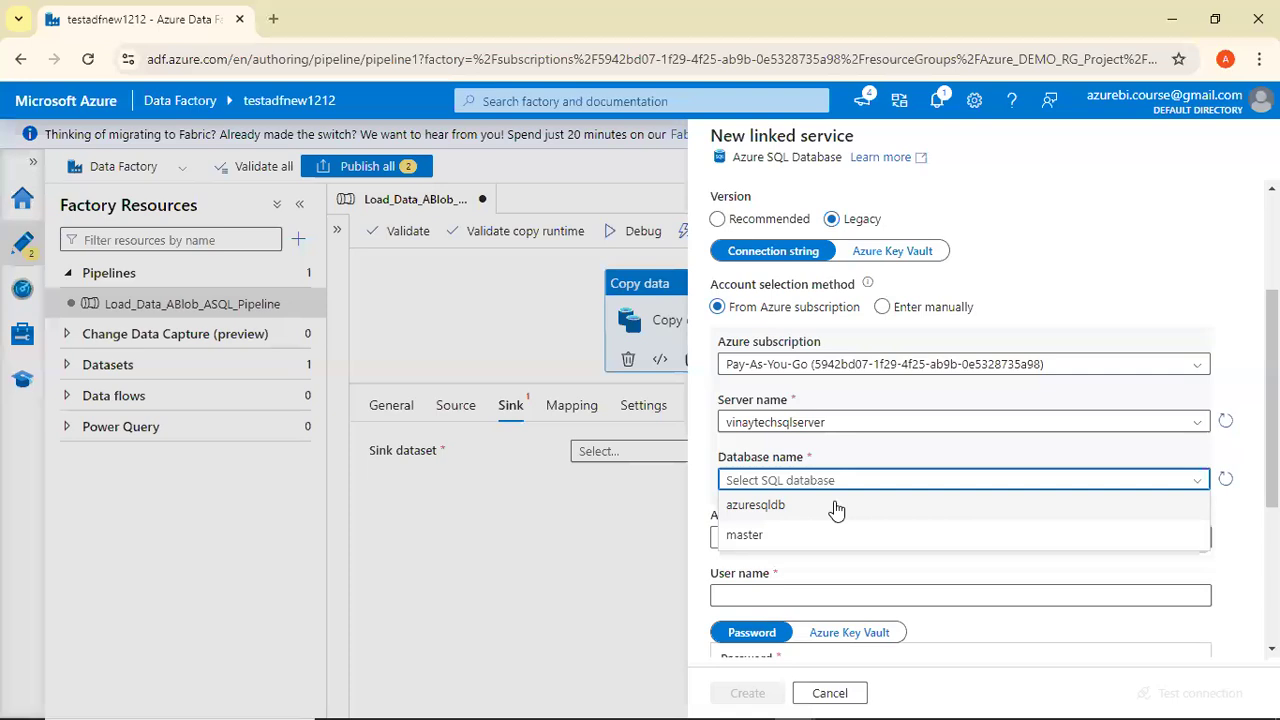
left_click(836, 508)
Enter the SQL authentication user name and account password, test the connection and create the linked service.
left_click(824, 590)
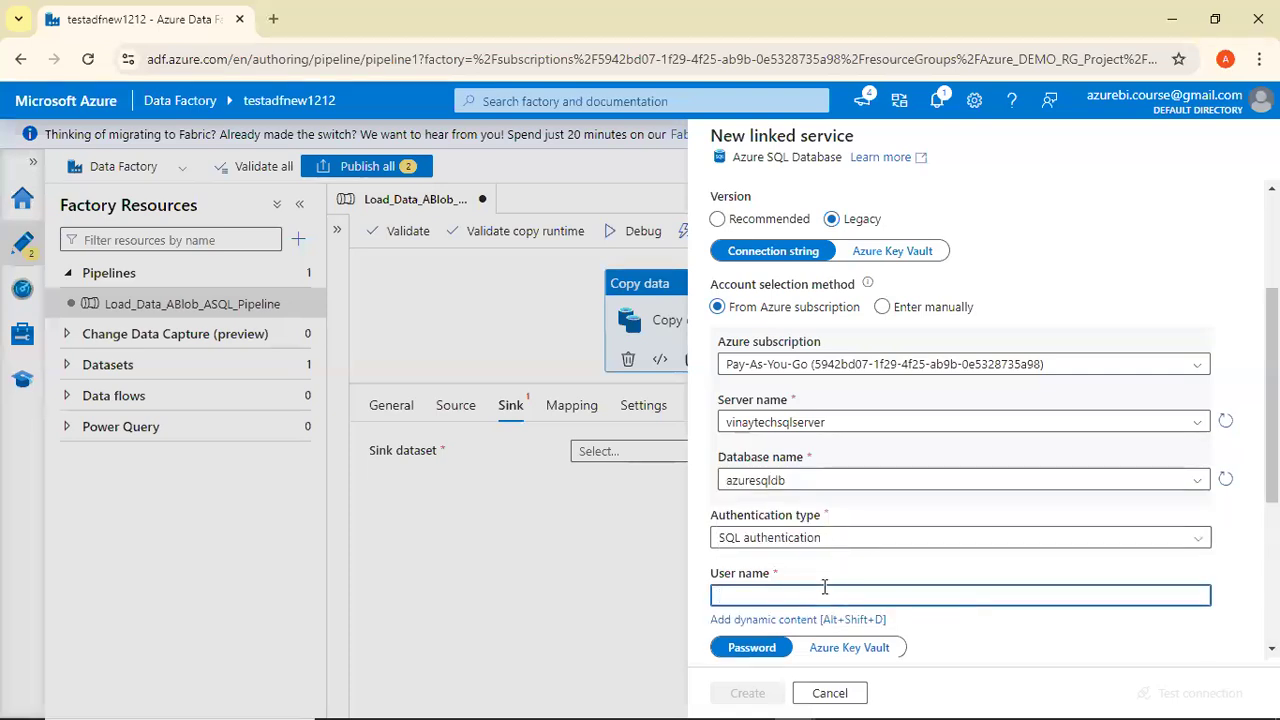
type("vinaytechsqlserver")
scroll(826, 587, "down", 2)
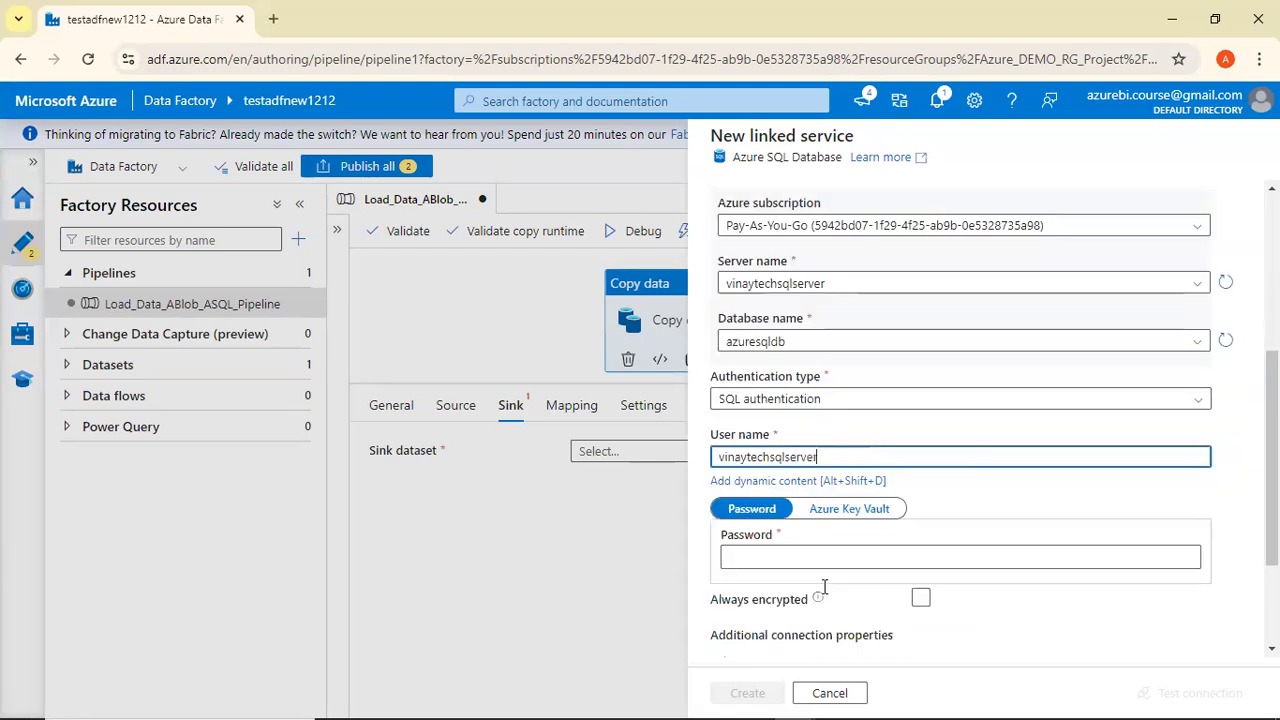
left_click(838, 560)
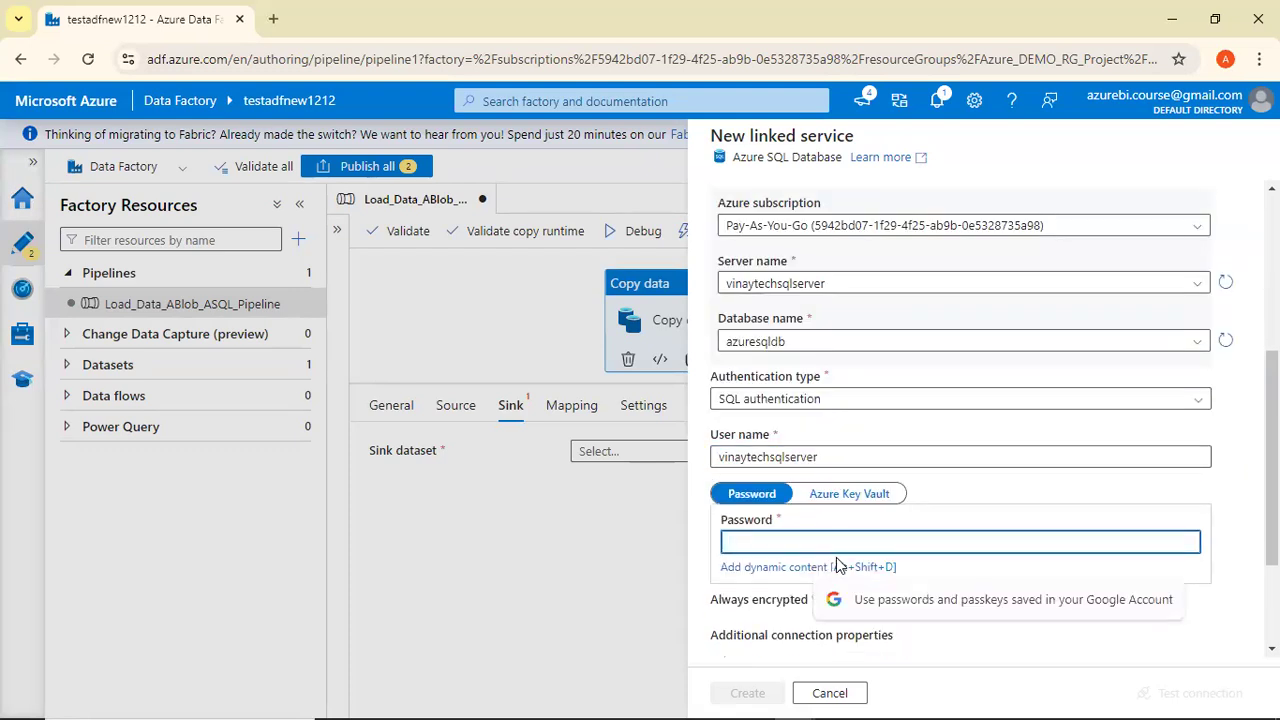
type("•••••••••")
left_click(1190, 691)
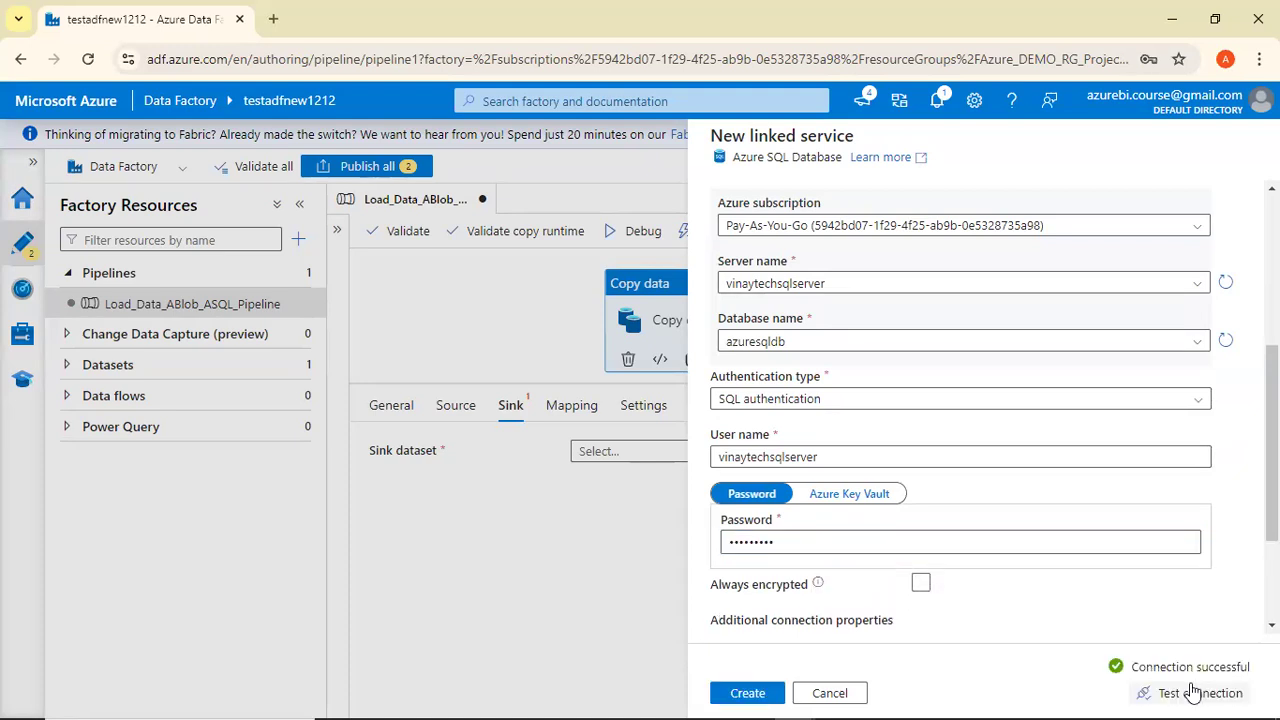
left_click(750, 694)
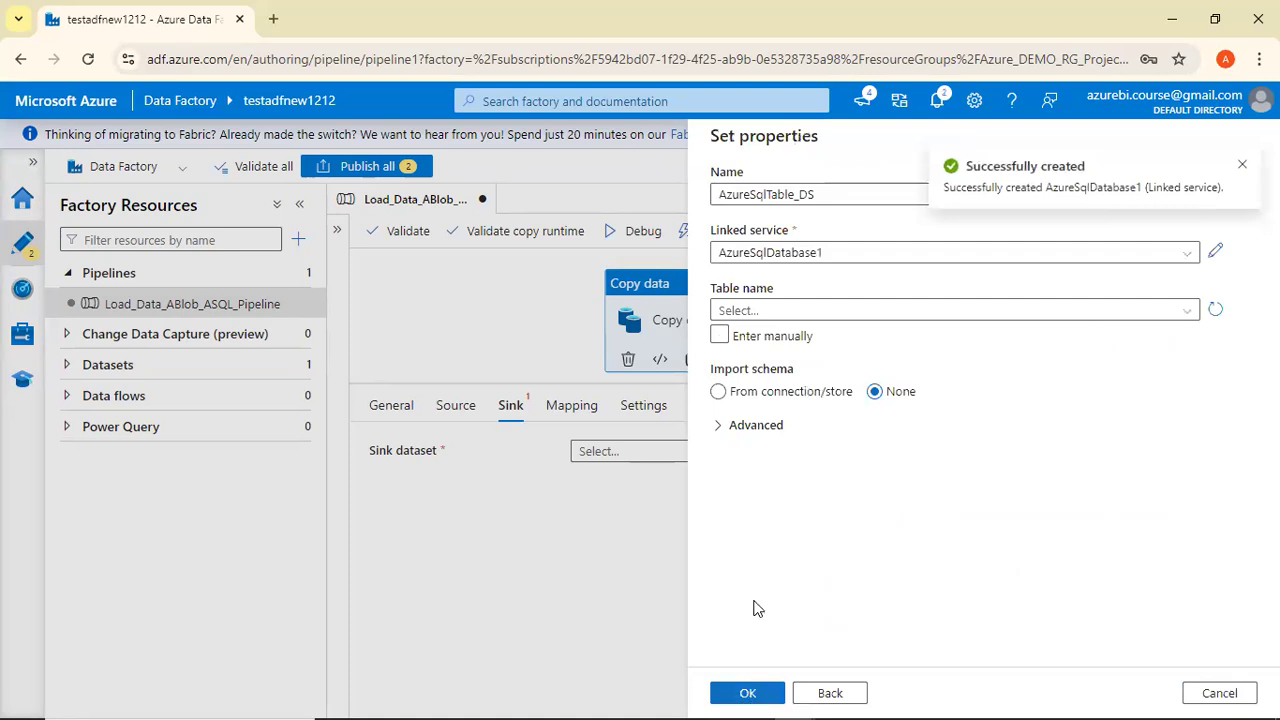
Select dbo.CustomerDetails as the dataset's table and save the dataset as the copy activity's sink.
left_click(905, 312)
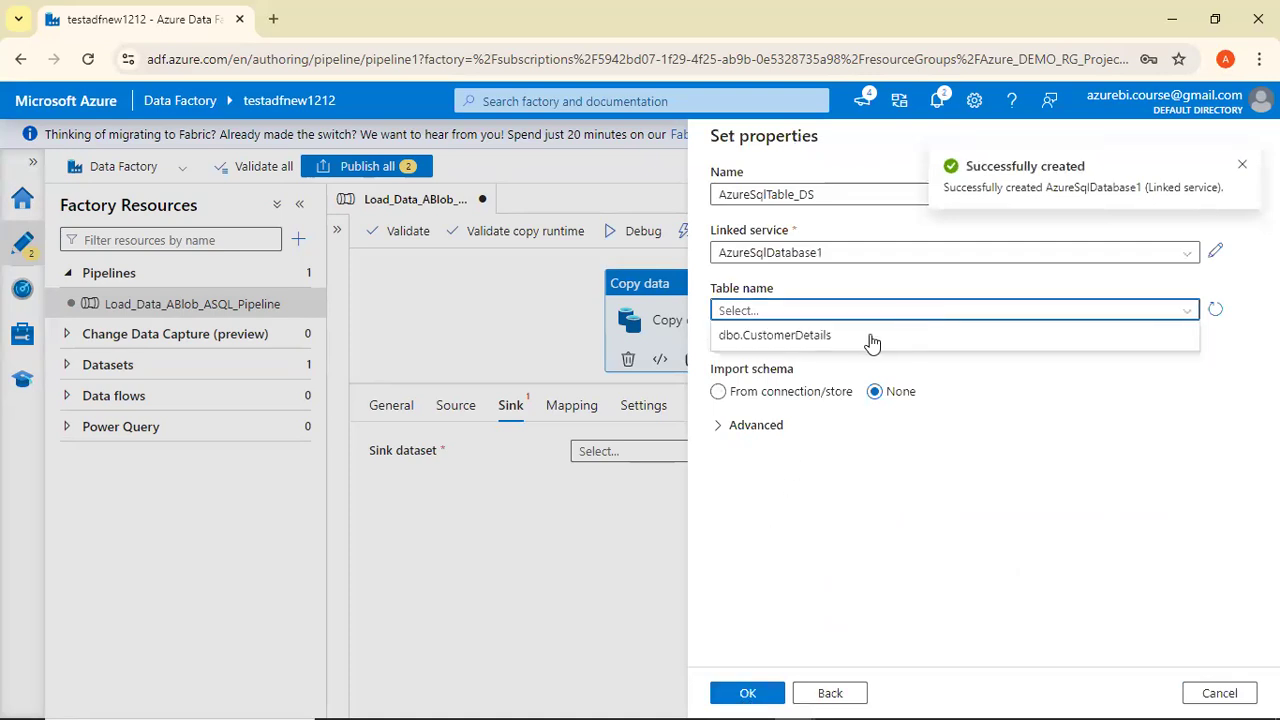
left_click(869, 338)
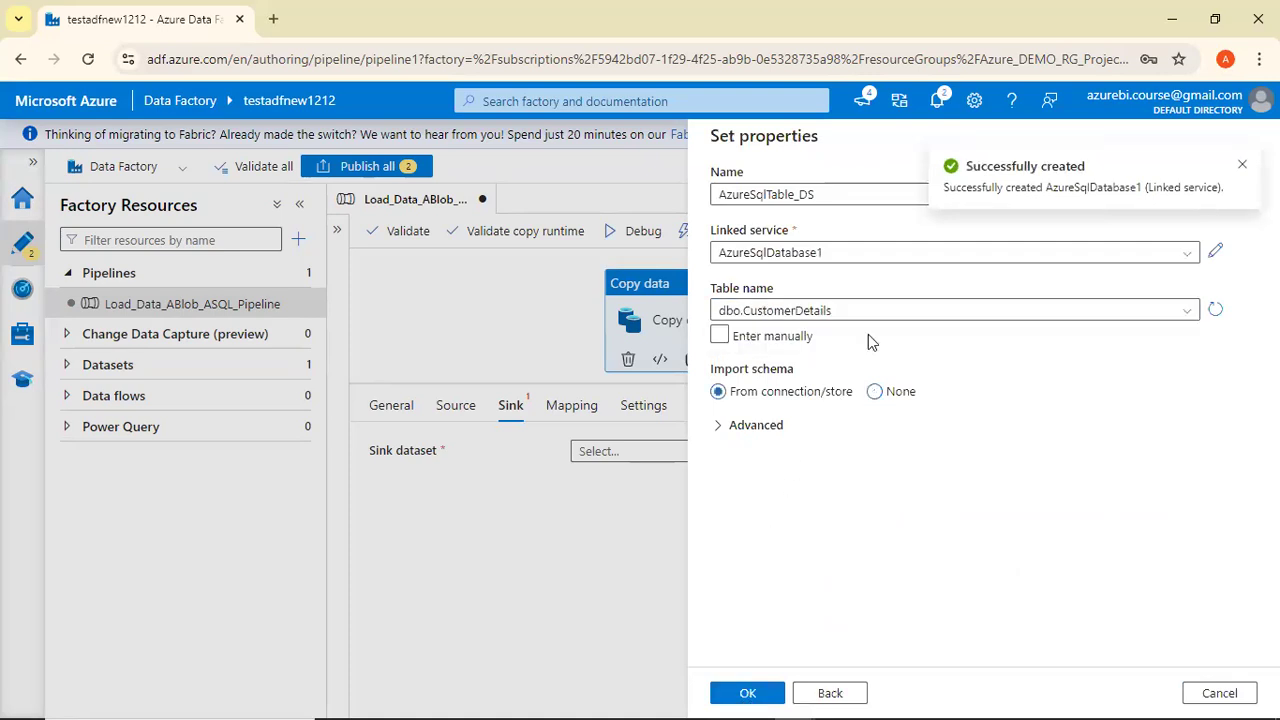
left_click(756, 697)
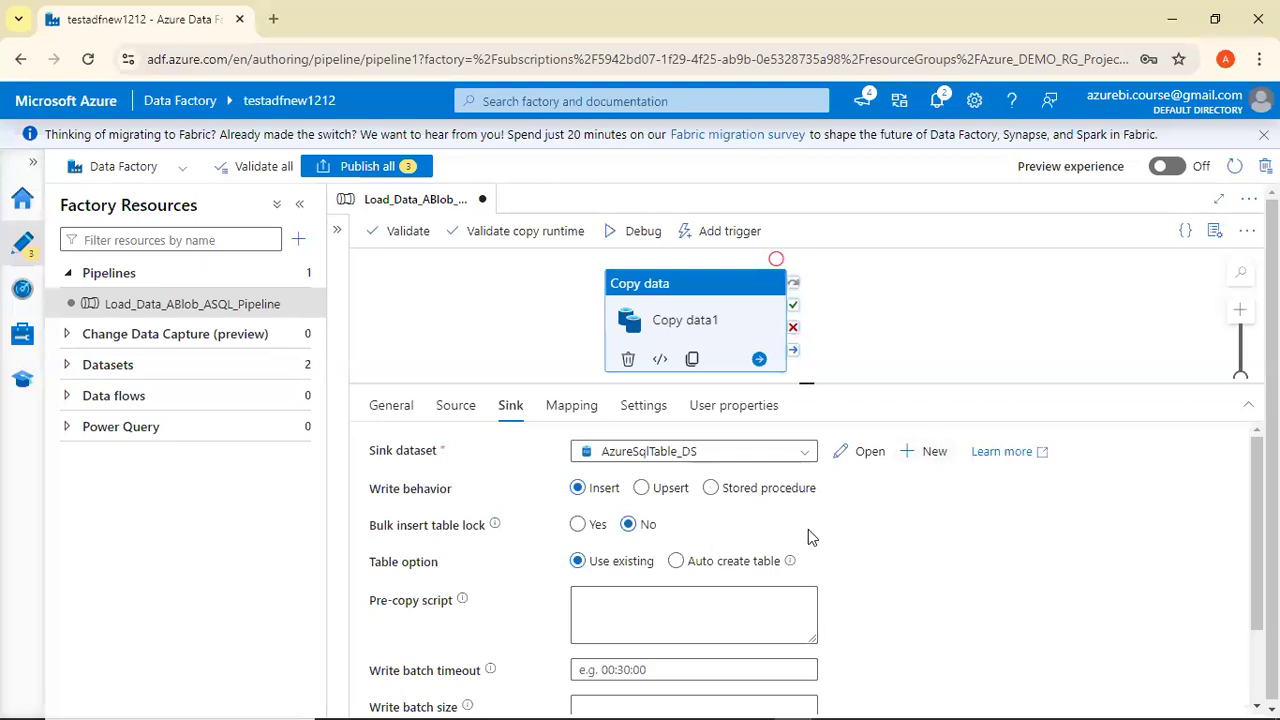
scroll(903, 537, "down", 1)
scroll(903, 537, "up", 1)
left_click(683, 562)
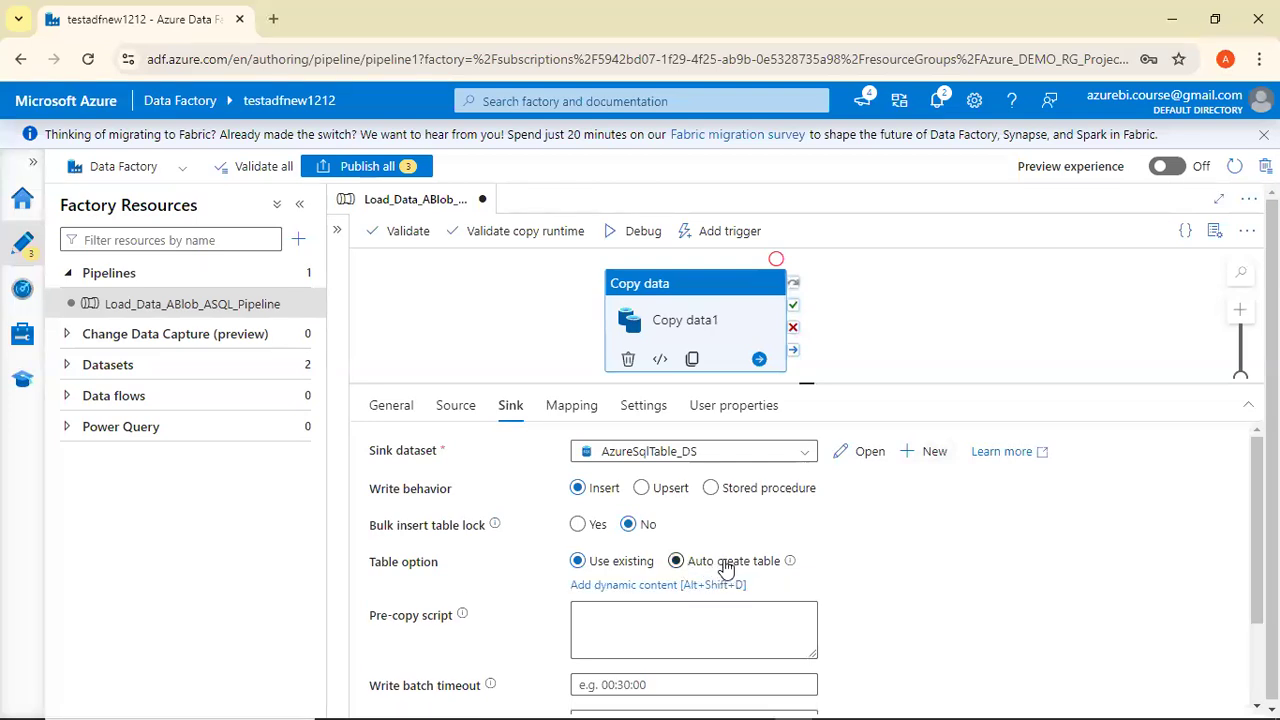
Import the source and sink schemas into the copy activity's column mapping.
left_click(570, 415)
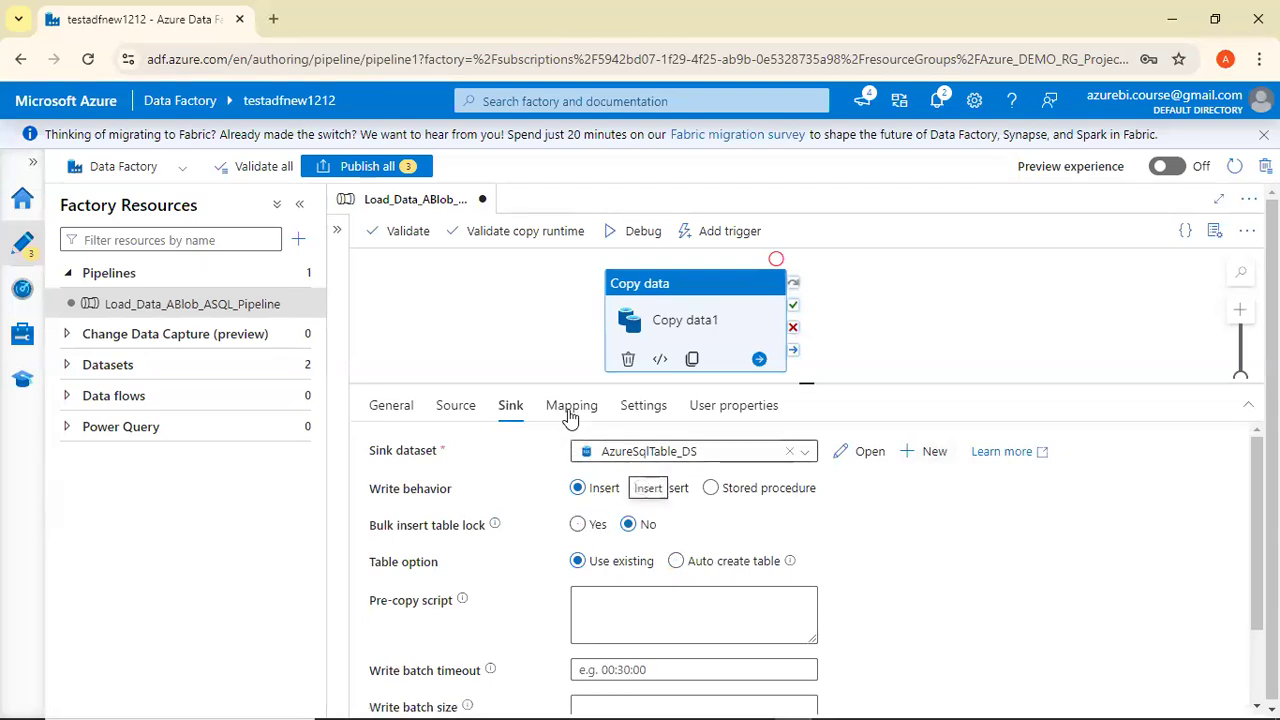
left_click(570, 412)
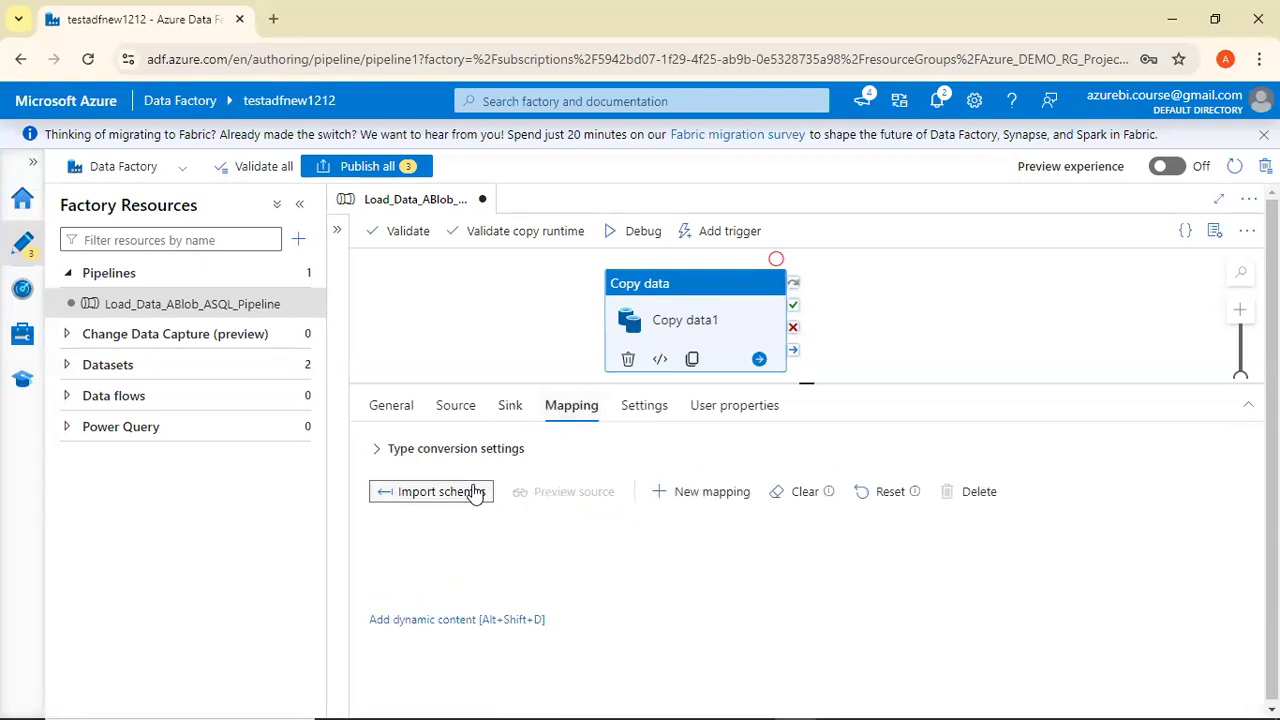
left_click(440, 491)
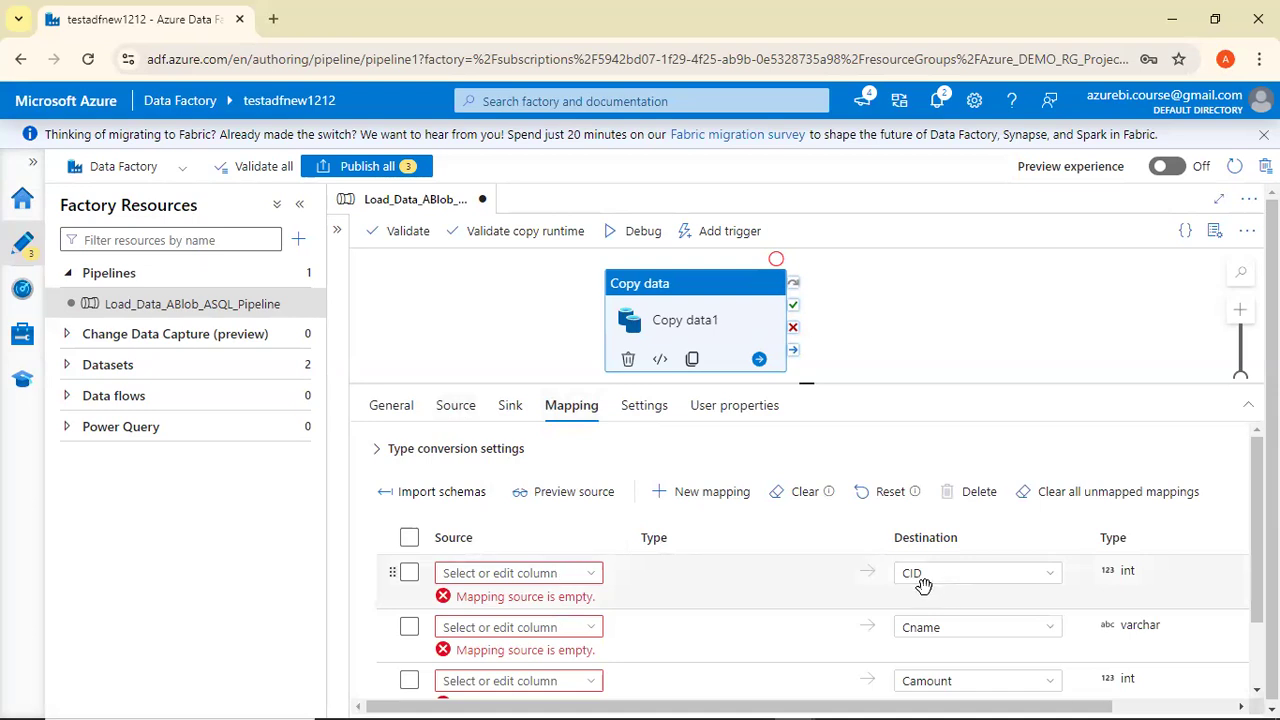
Map the source columns EID to CID, EName to Cname and Esalary to Camount.
left_click(570, 587)
left_click(568, 579)
scroll(575, 582, "down", 2)
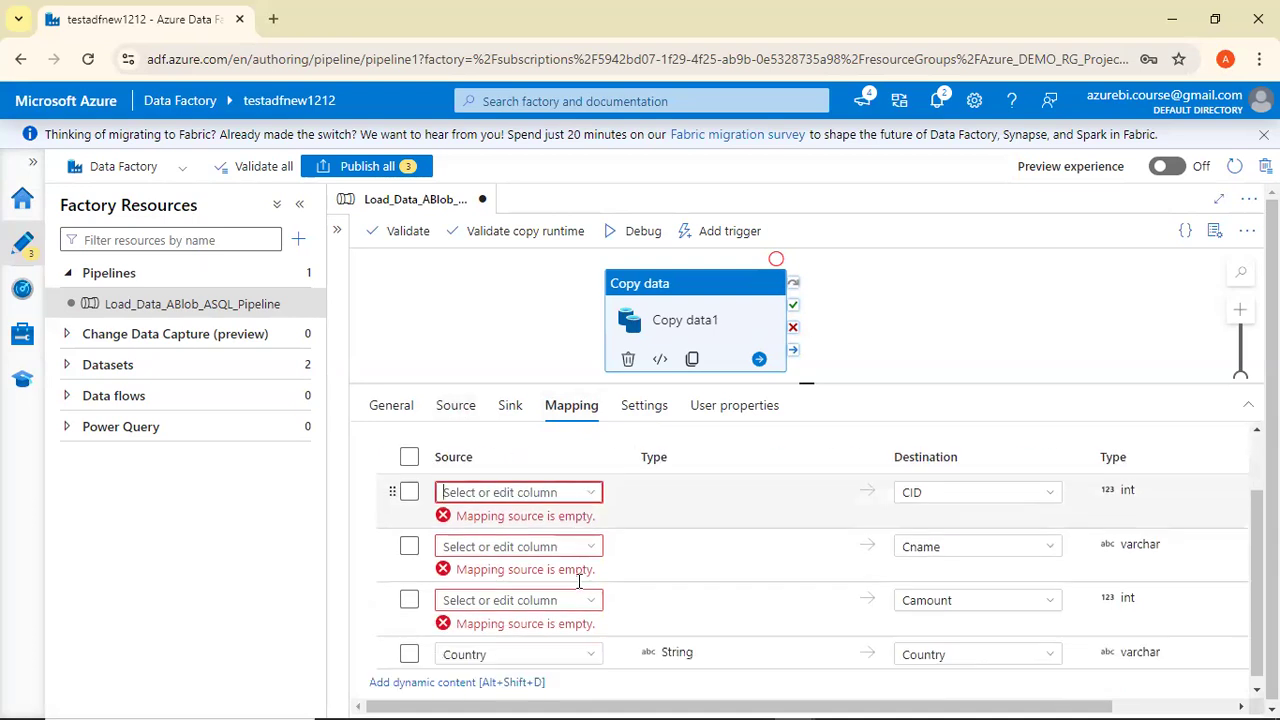
left_click(591, 492)
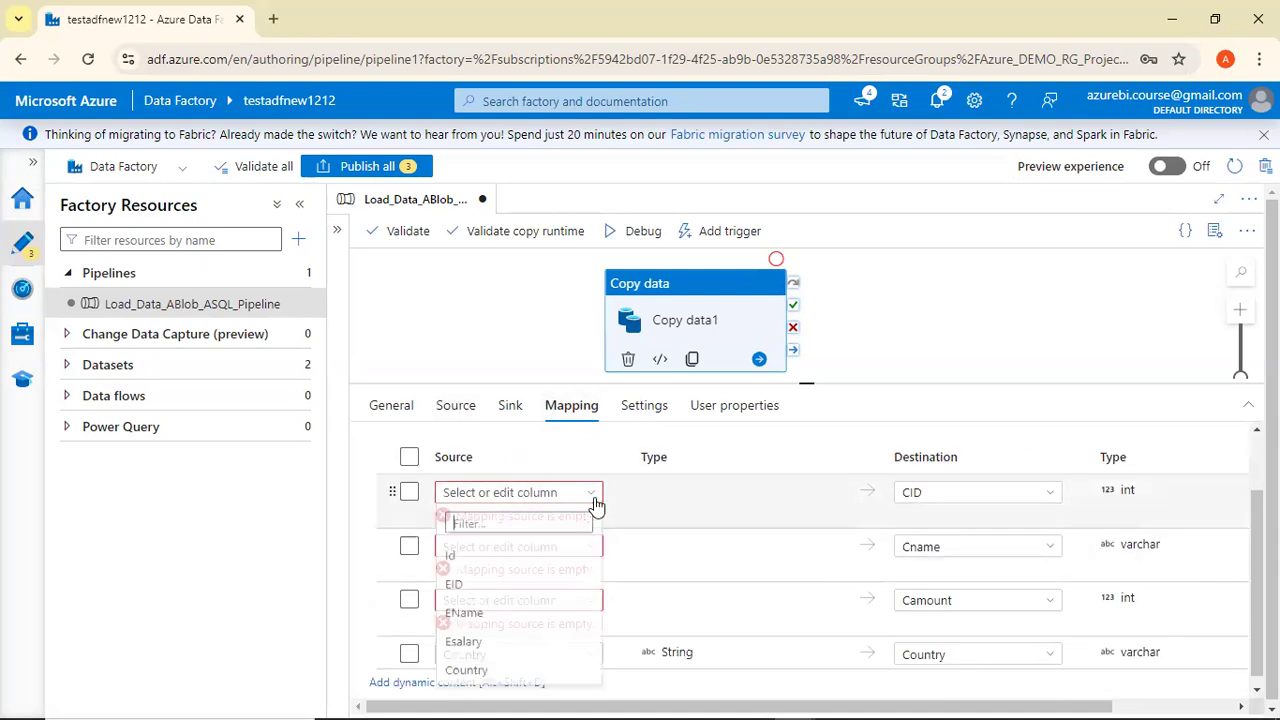
left_click(483, 590)
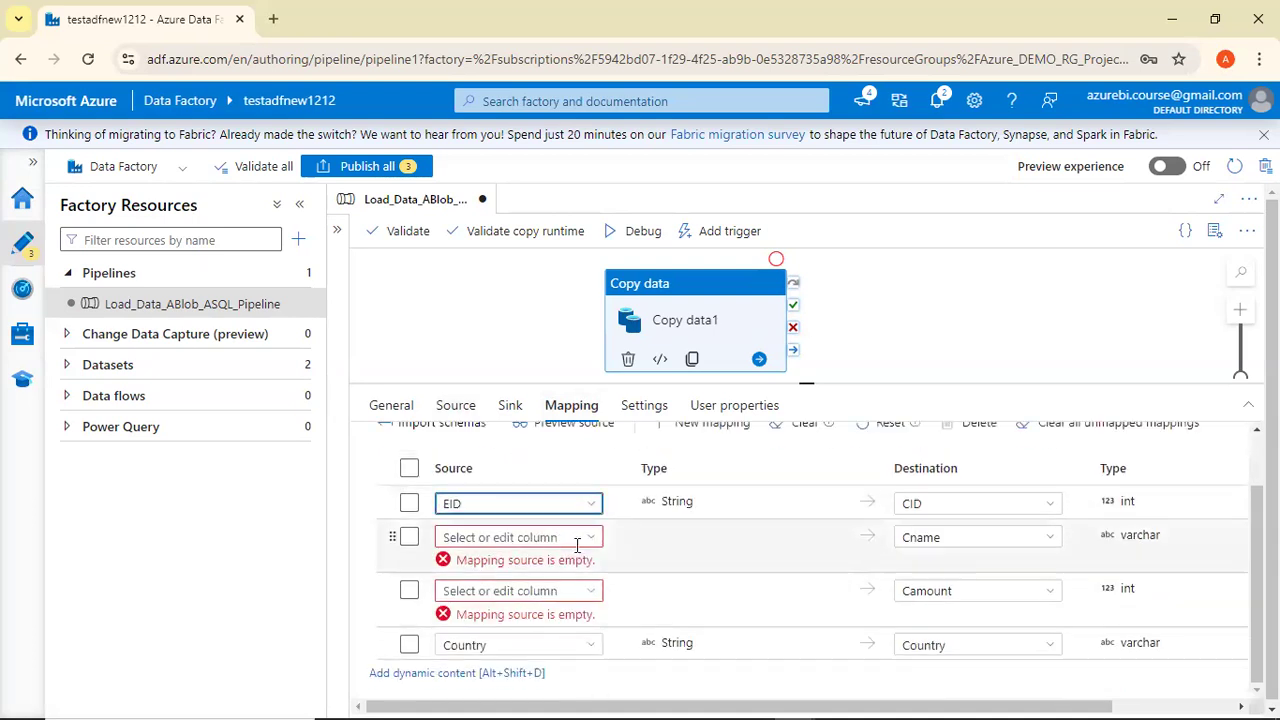
left_click(591, 537)
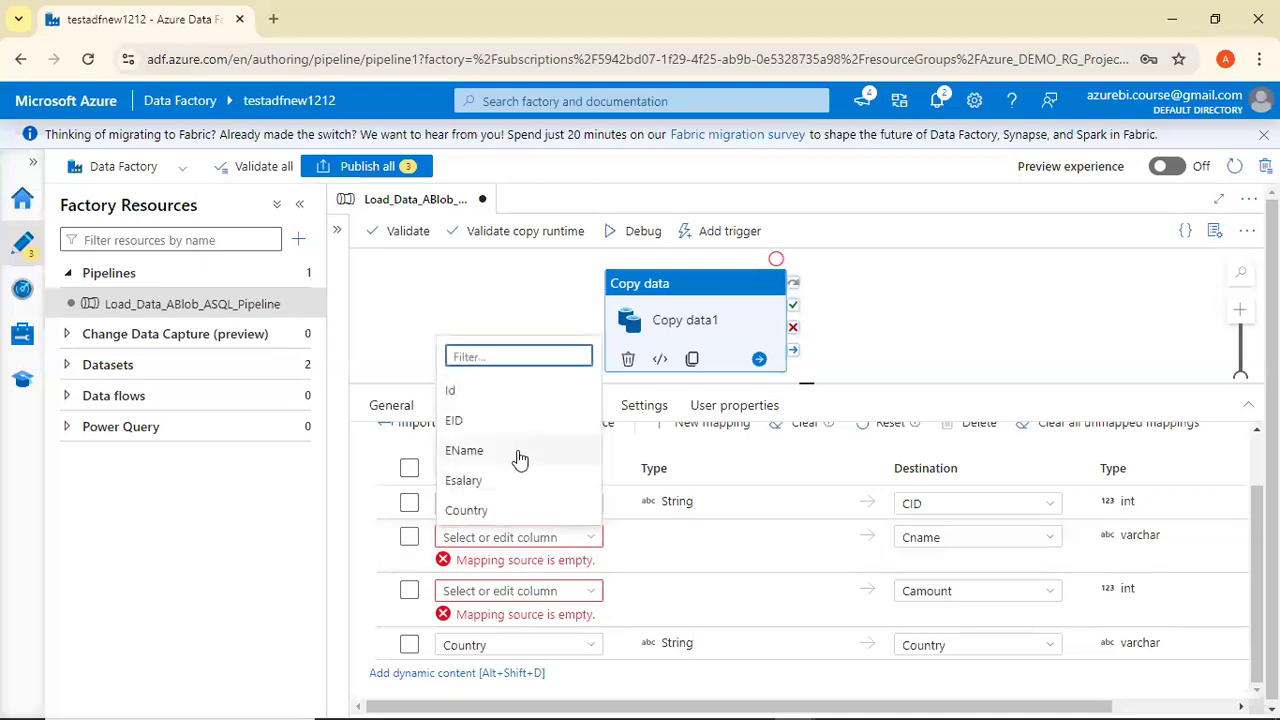
left_click(517, 452)
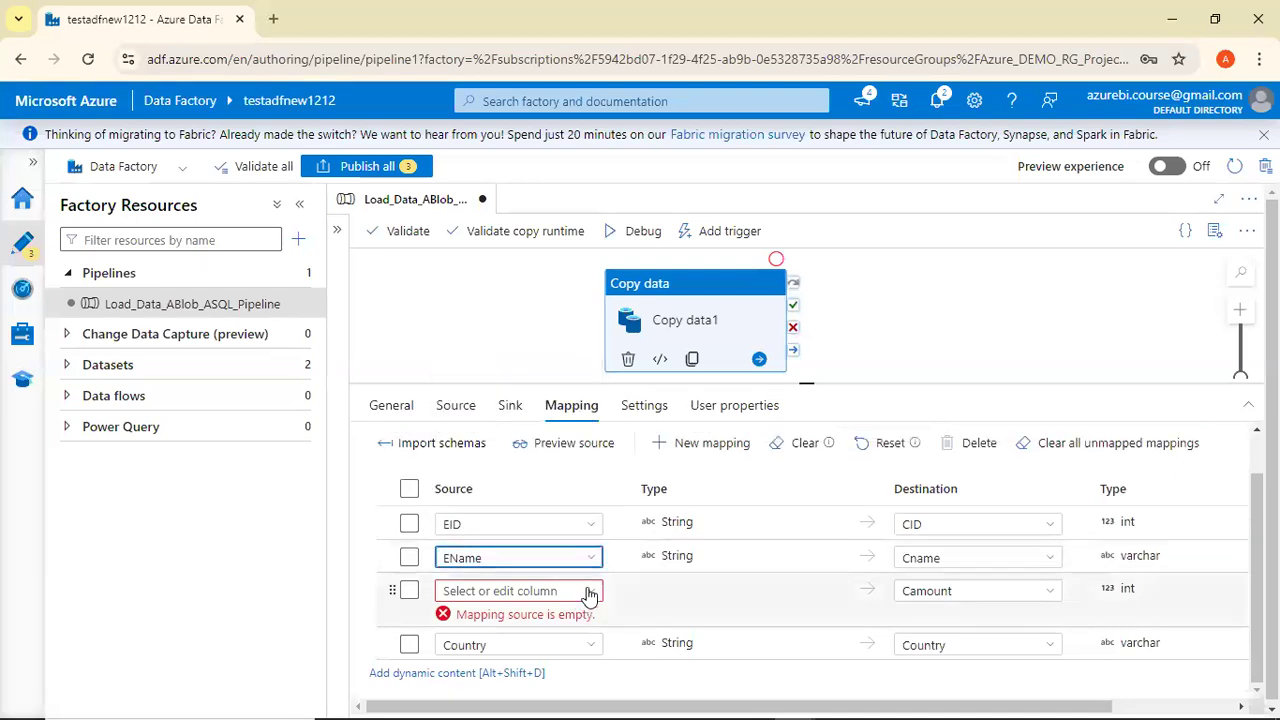
left_click(588, 593)
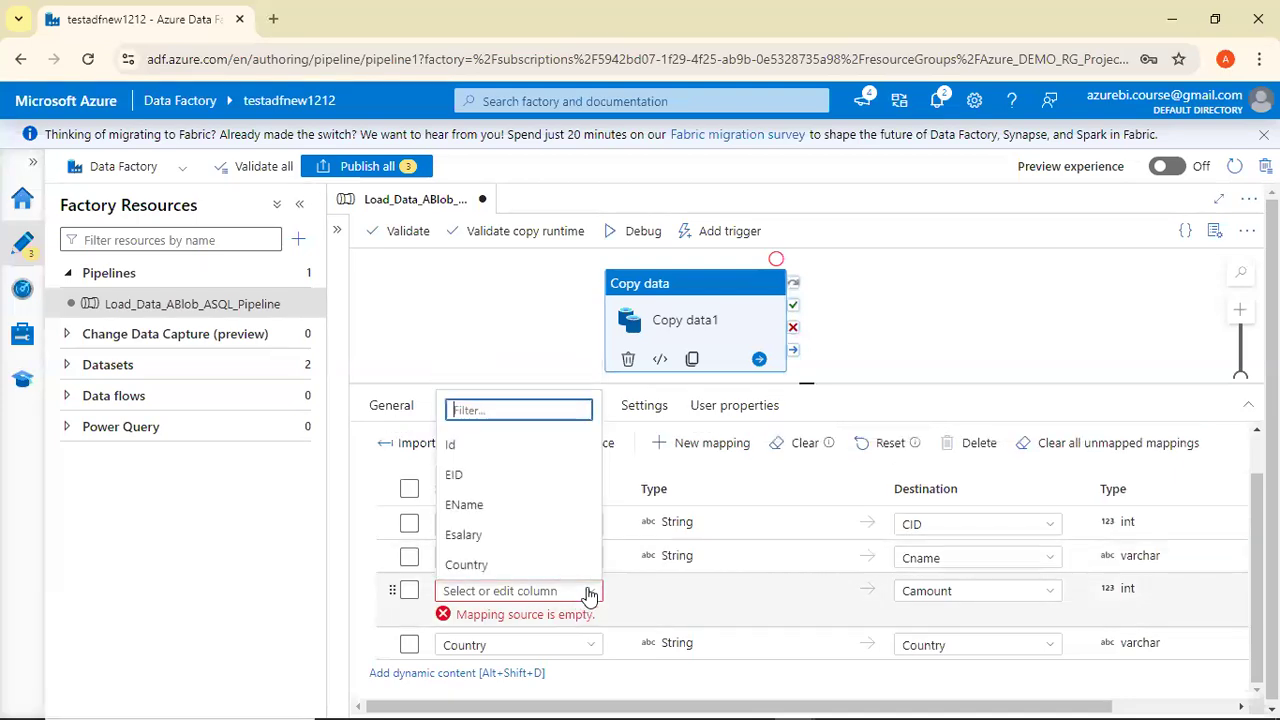
left_click(520, 545)
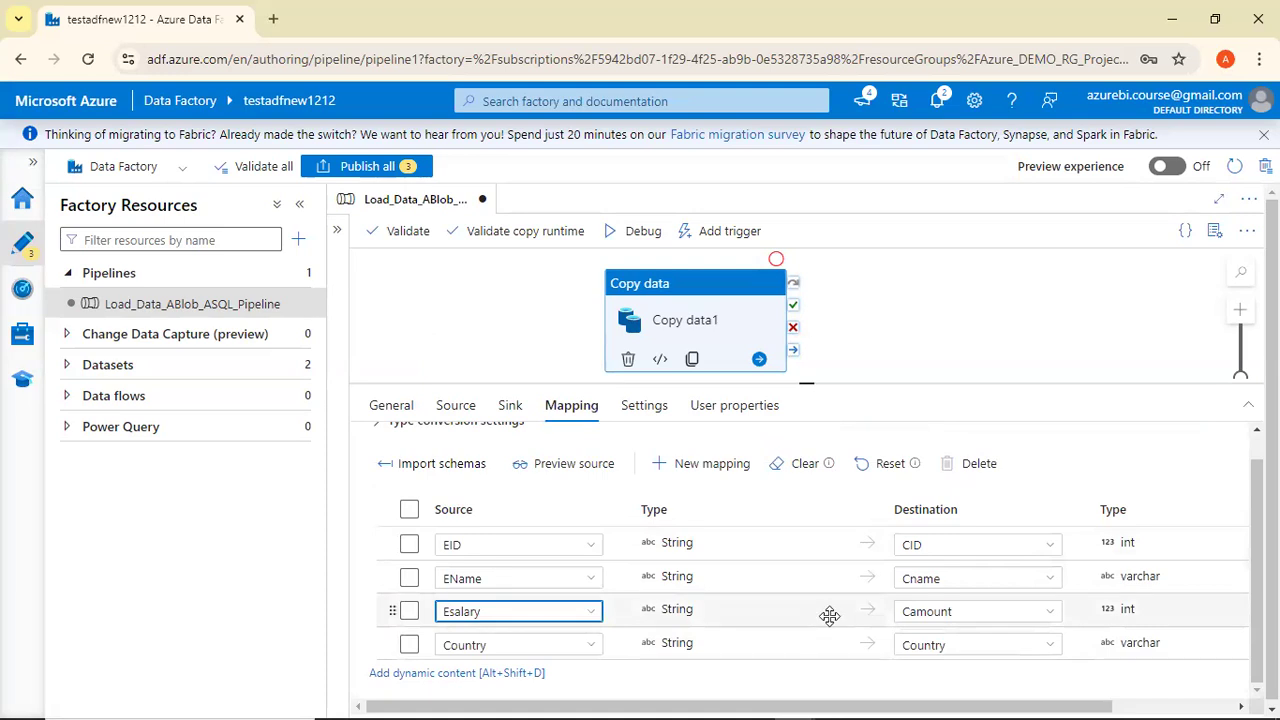
Rename the copy activity as "Blob Copy data Asql".
left_click(392, 405)
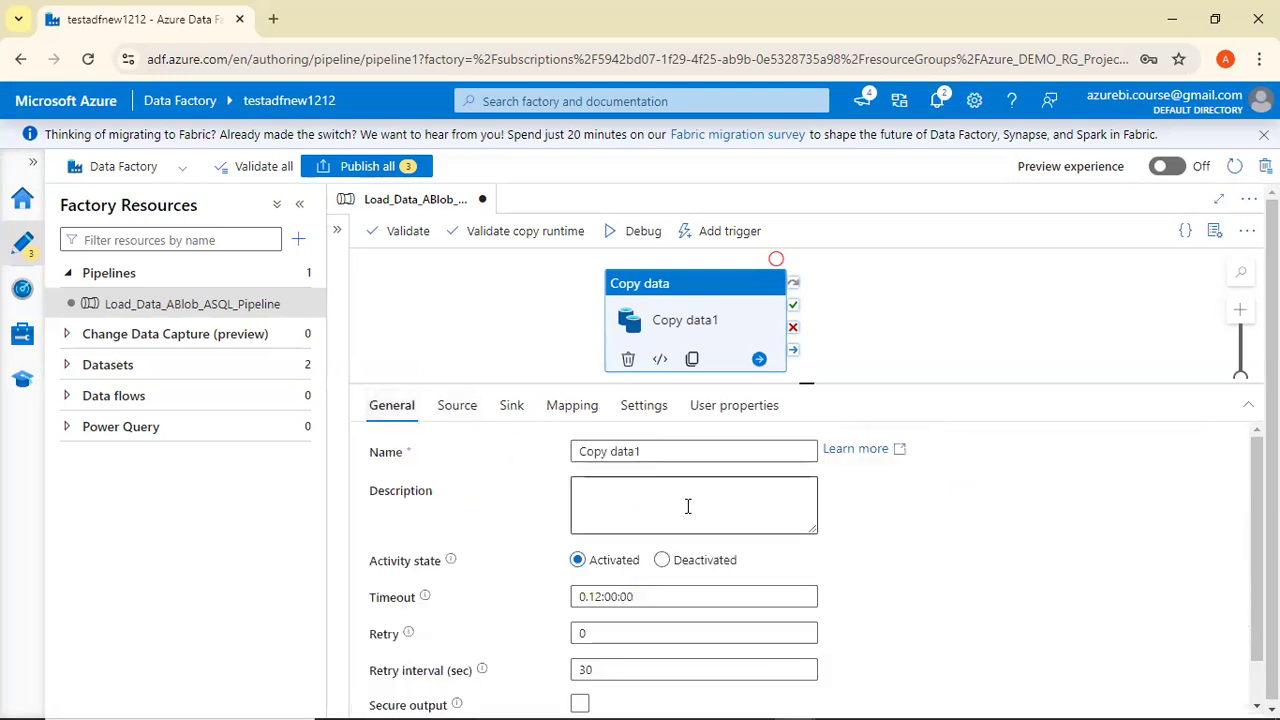
left_click(718, 450)
key("BackSpace")
type("Blob ")
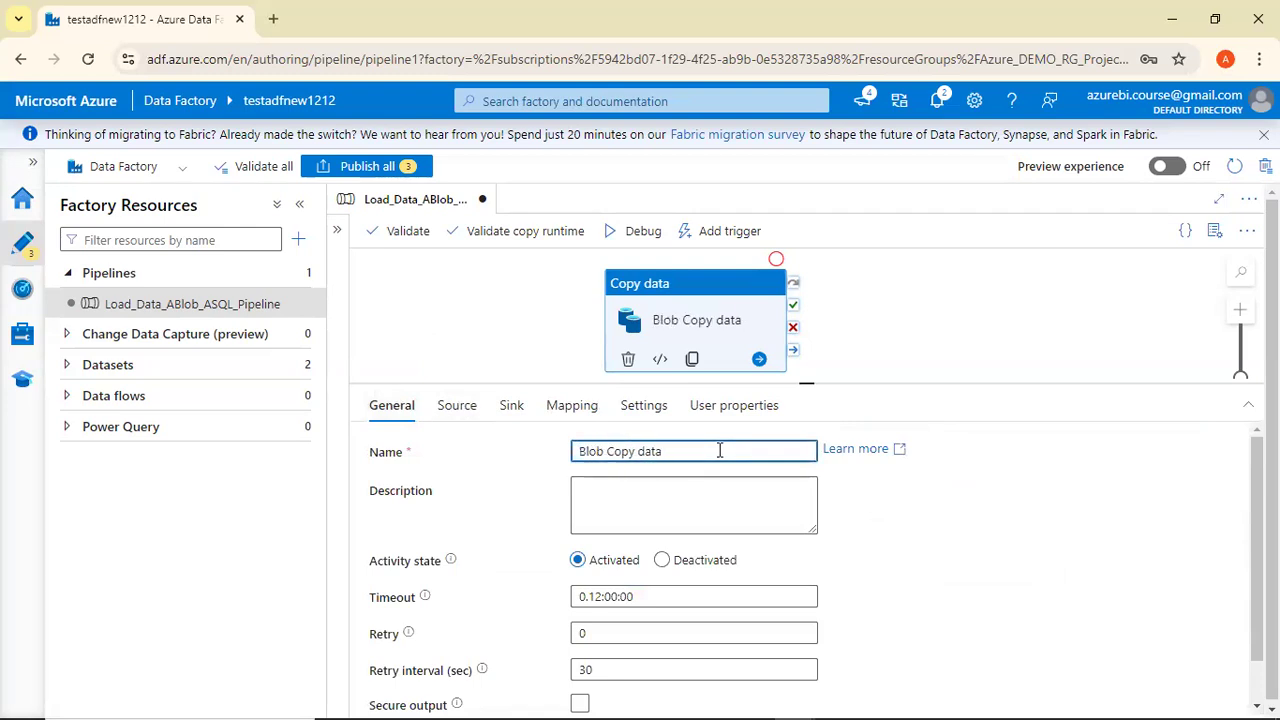
type("Asql")
Start a debug run of the Load_Data_ABlob_ASQL_Pipeline pipeline.
left_click(495, 322)
left_click(480, 236)
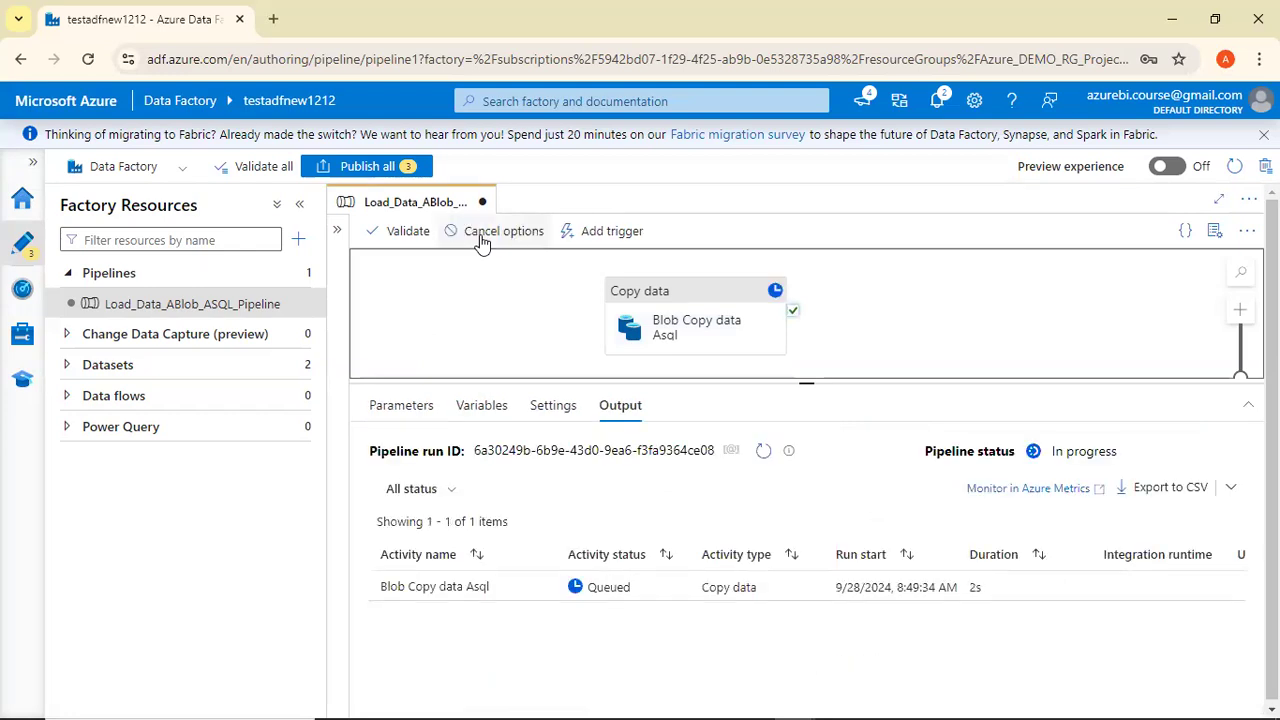
Review the demo architecture diagram in ADF.pdf and the salary pivot table by country in the Excel workbook.
key("alt+Tab")
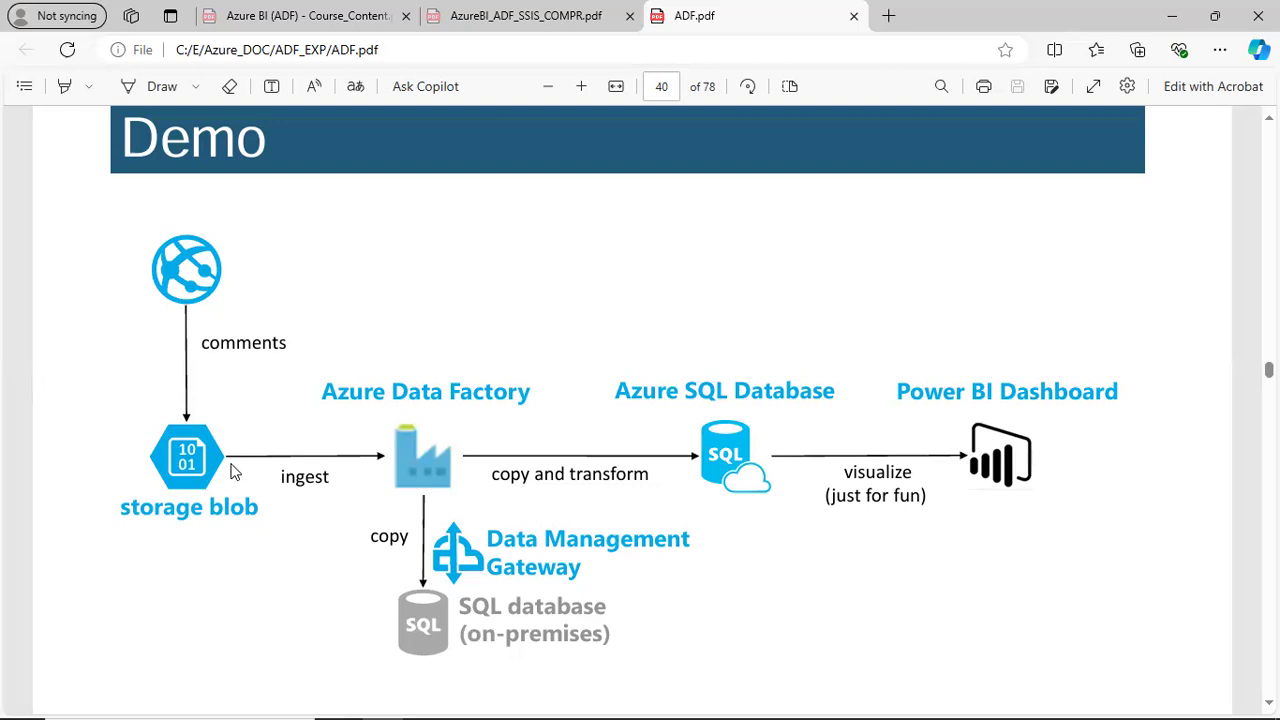
key("alt+Tab")
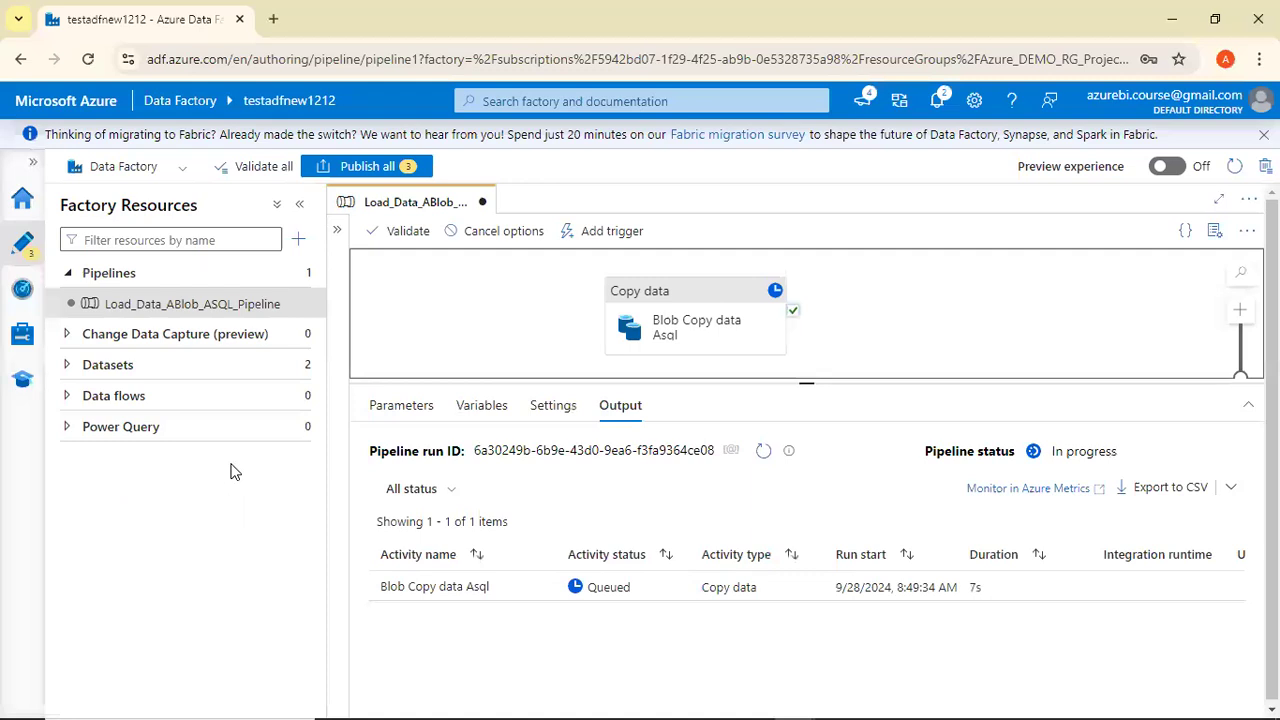
key("alt+Tab")
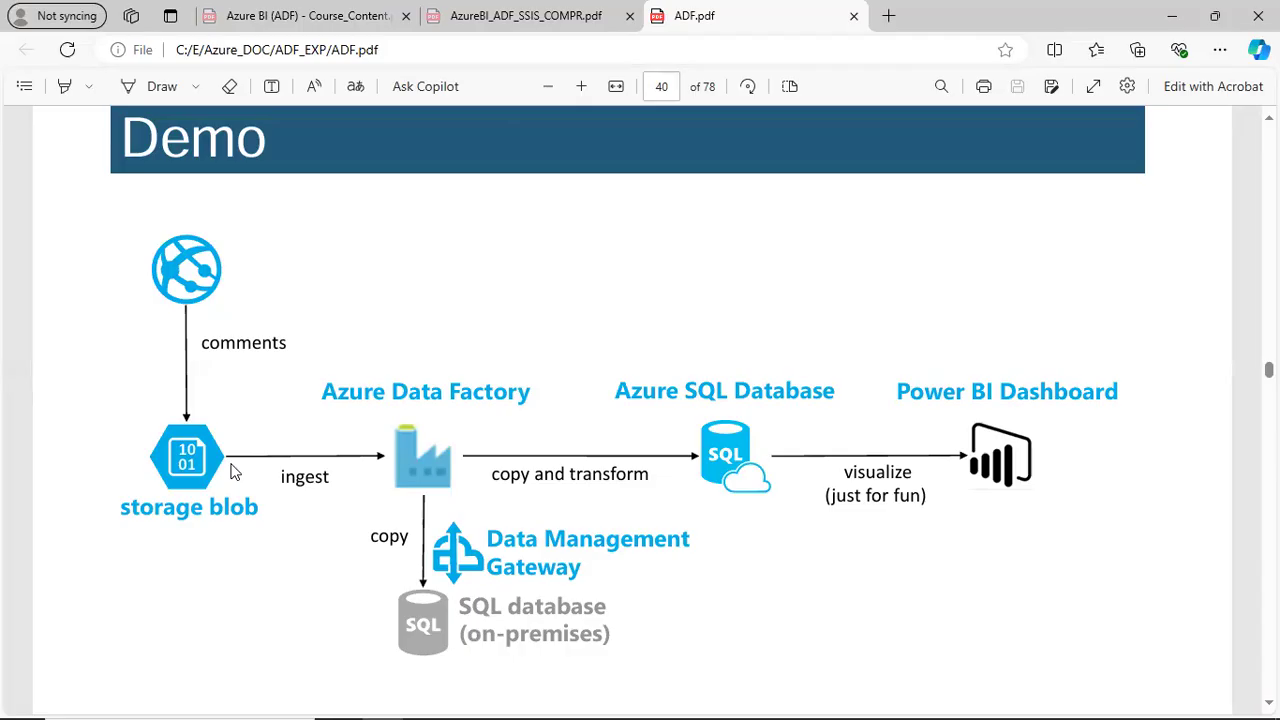
key("alt+Tab")
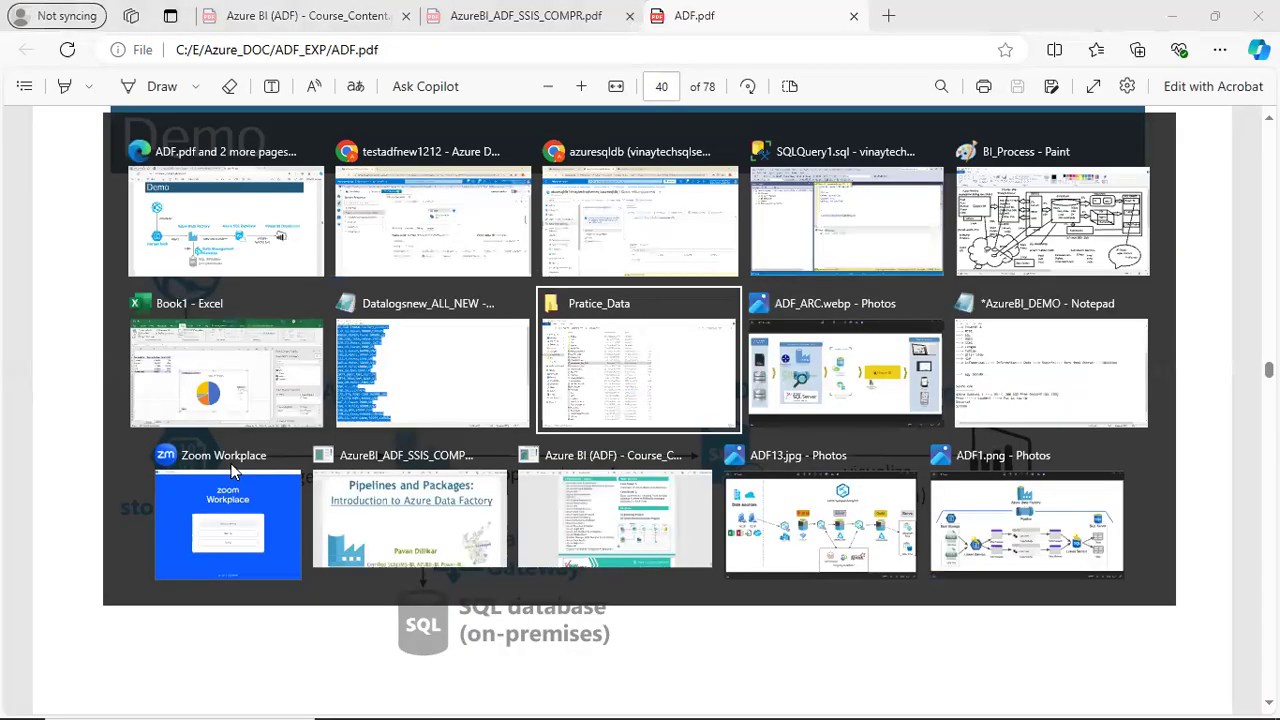
key("alt+shift+Tab")
key("alt+shift+Tab")
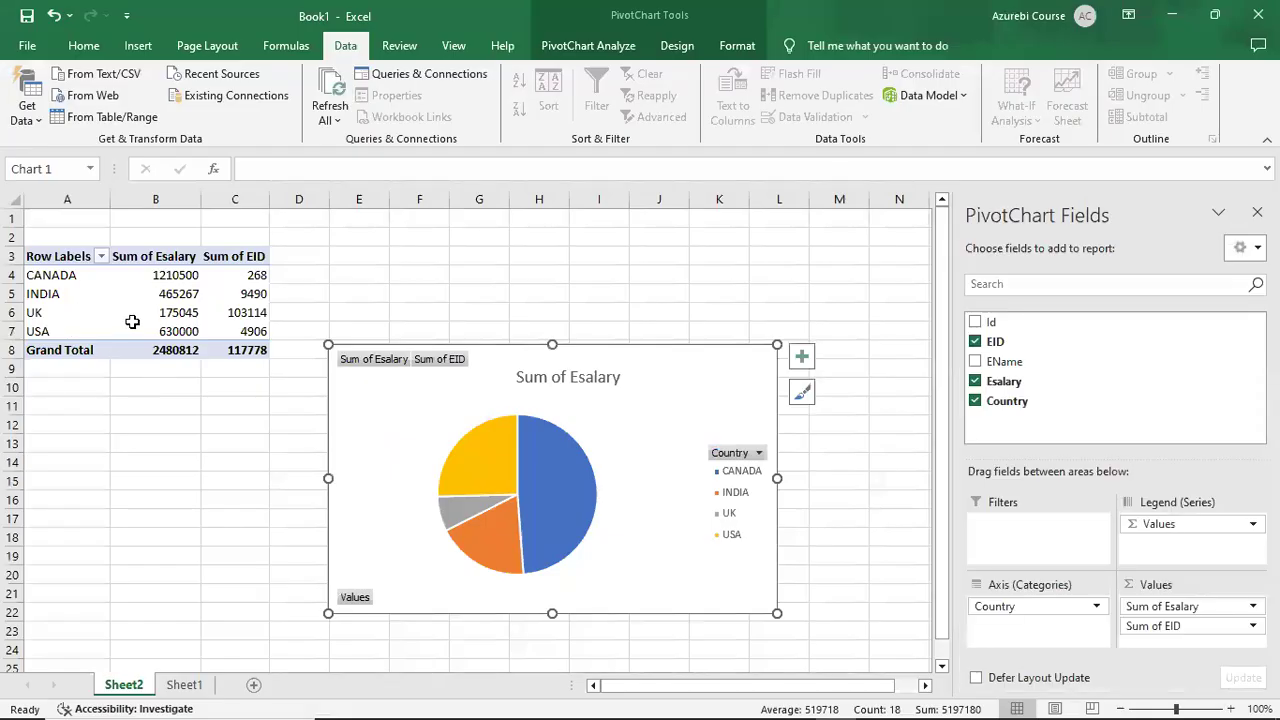
Switch to SQL Server Management Studio and replace the asterisk in the CustomerDetails query with Country and a Sum function.
key("alt+Tab")
key("alt+Tab")
key("alt+Tab")
key("alt+Tab")
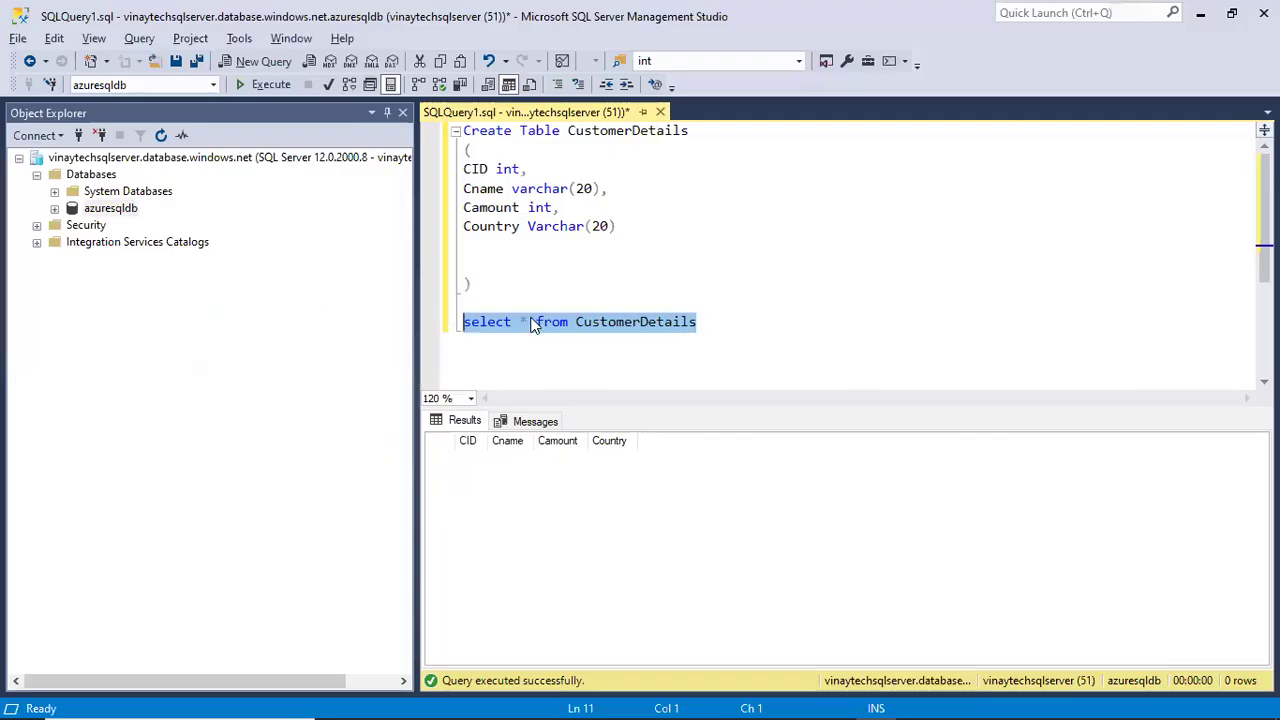
left_click(531, 320)
key("BackSpace")
type("Count*")
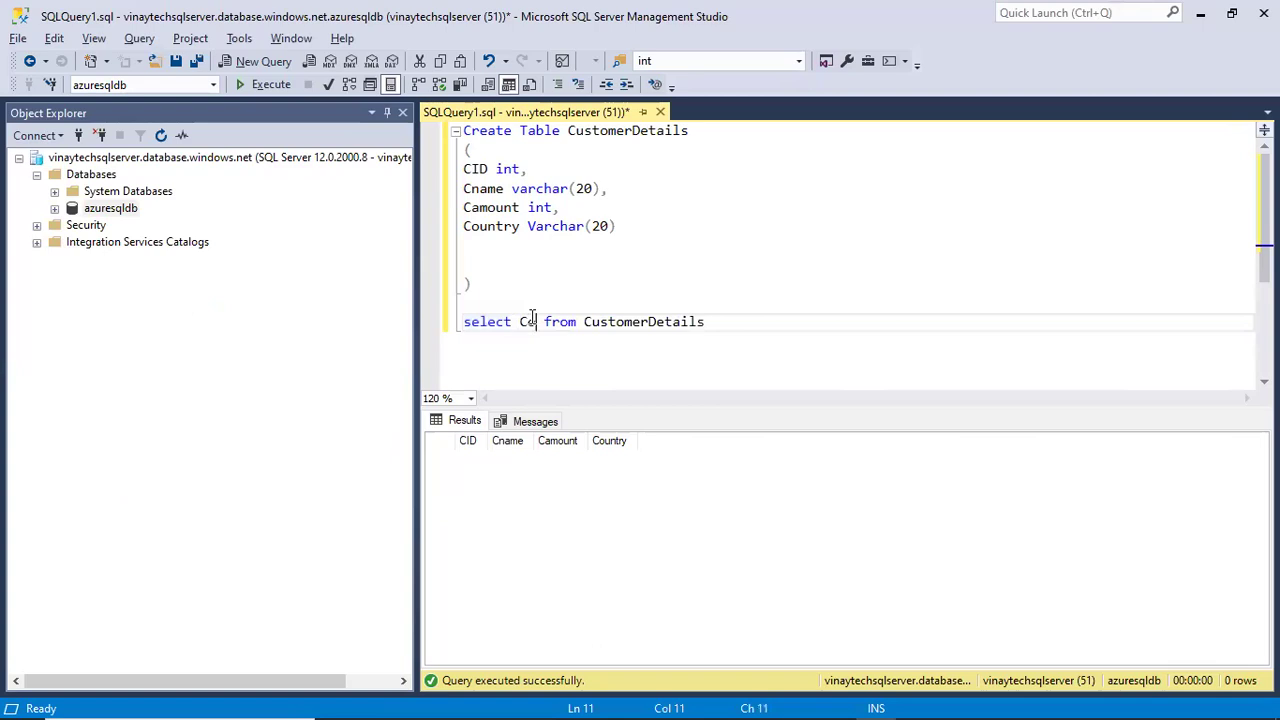
key("BackSpace")
type("(*")
key("BackSpace")
key("BackSpace")
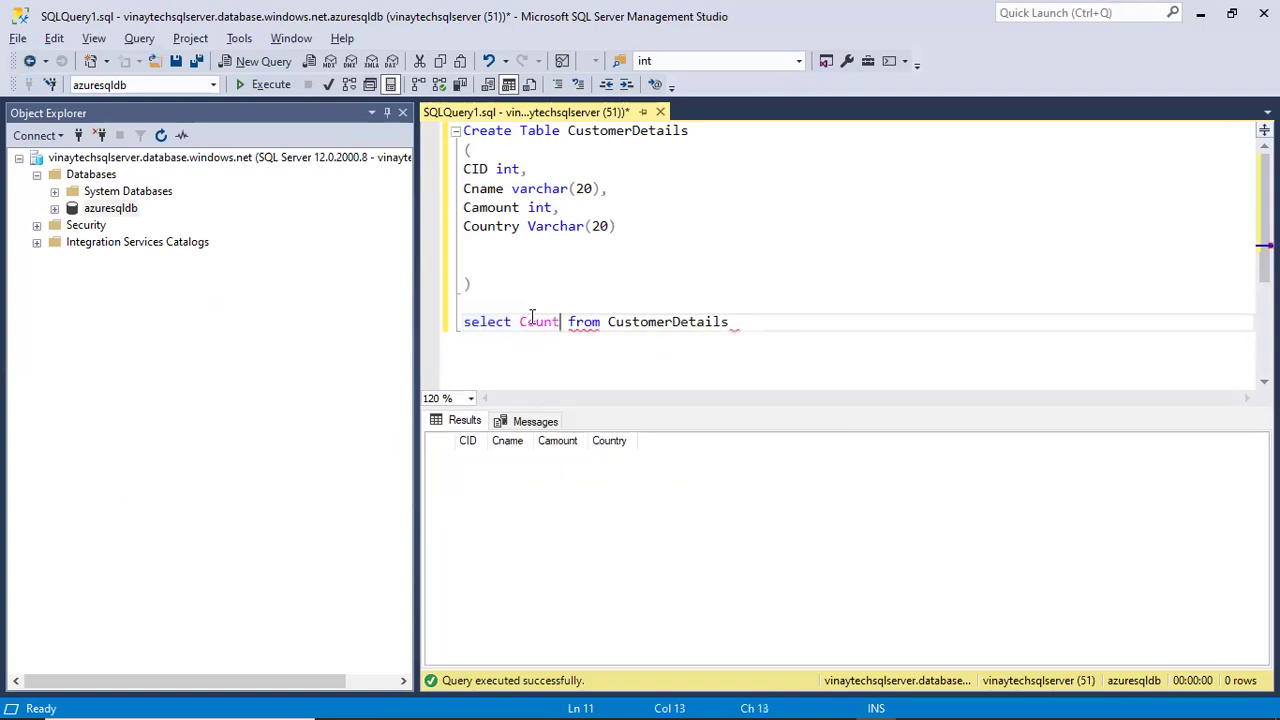
key("BackSpace")
key("BackSpace")
key("BackSpace")
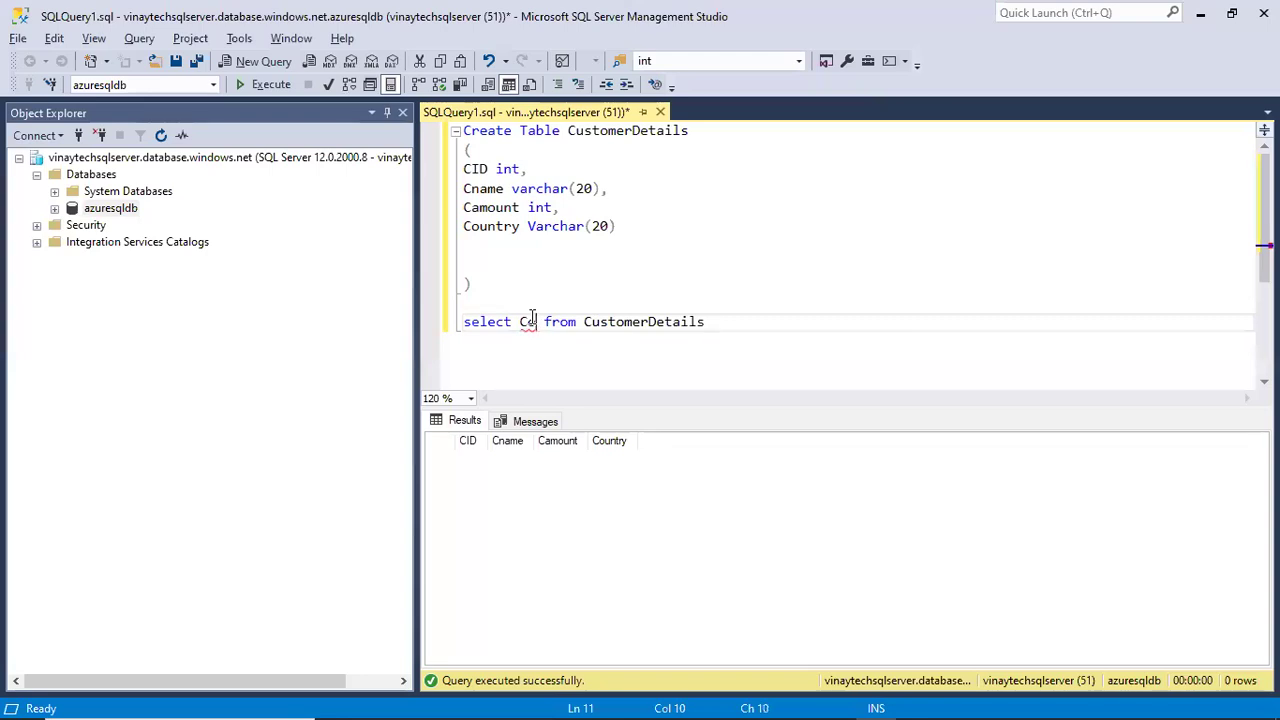
type("un")
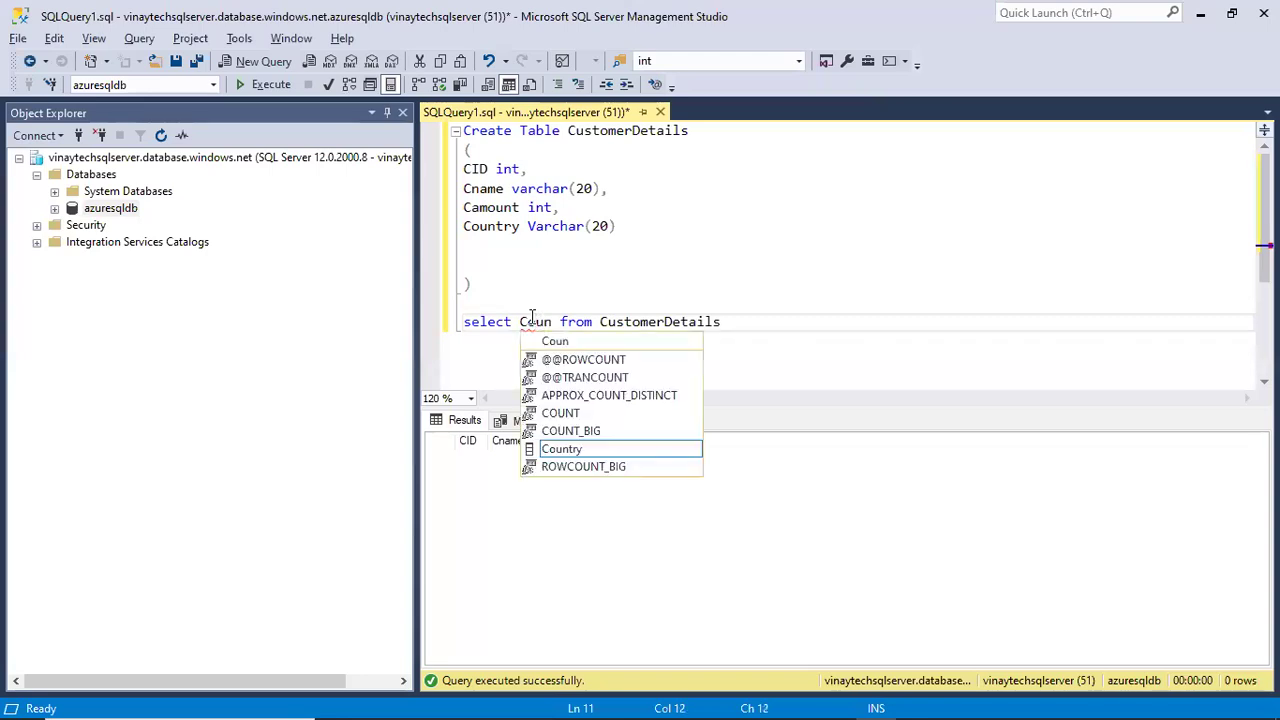
type("try,Sum()")
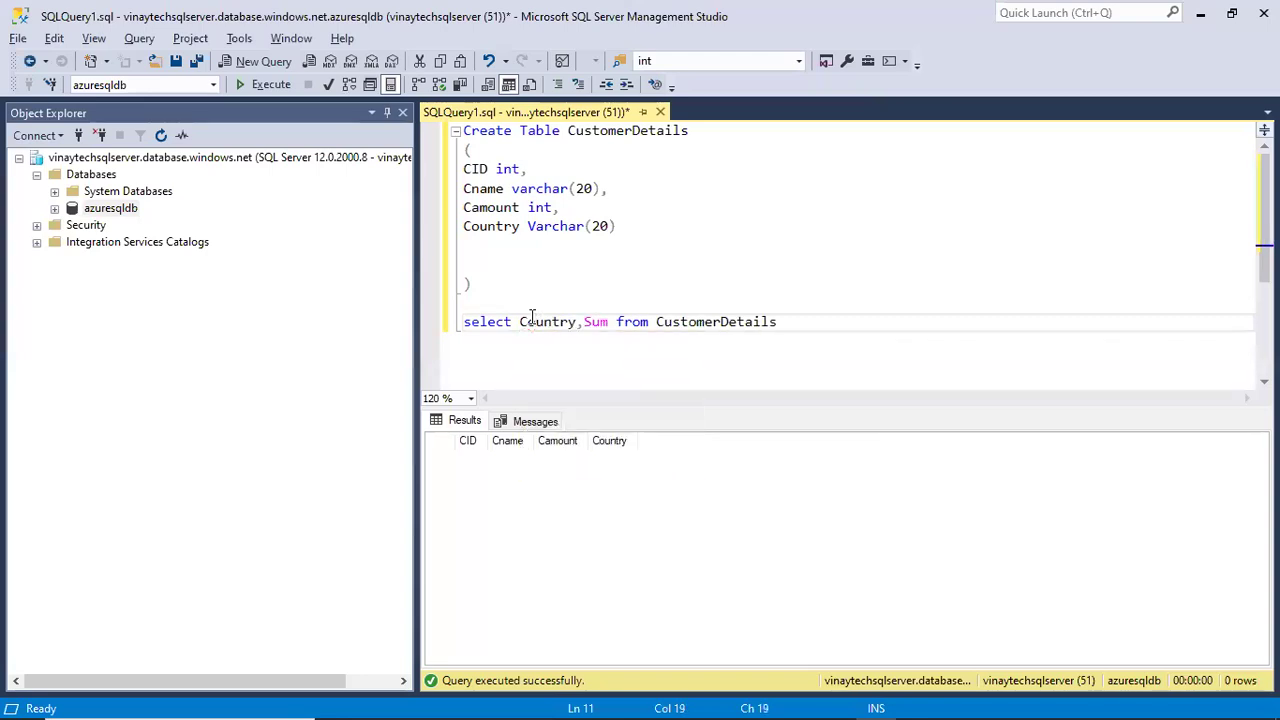
Sum the Camount column in the CustomerDetails query and alias it as Revenue.
key("Left")
type("Caou")
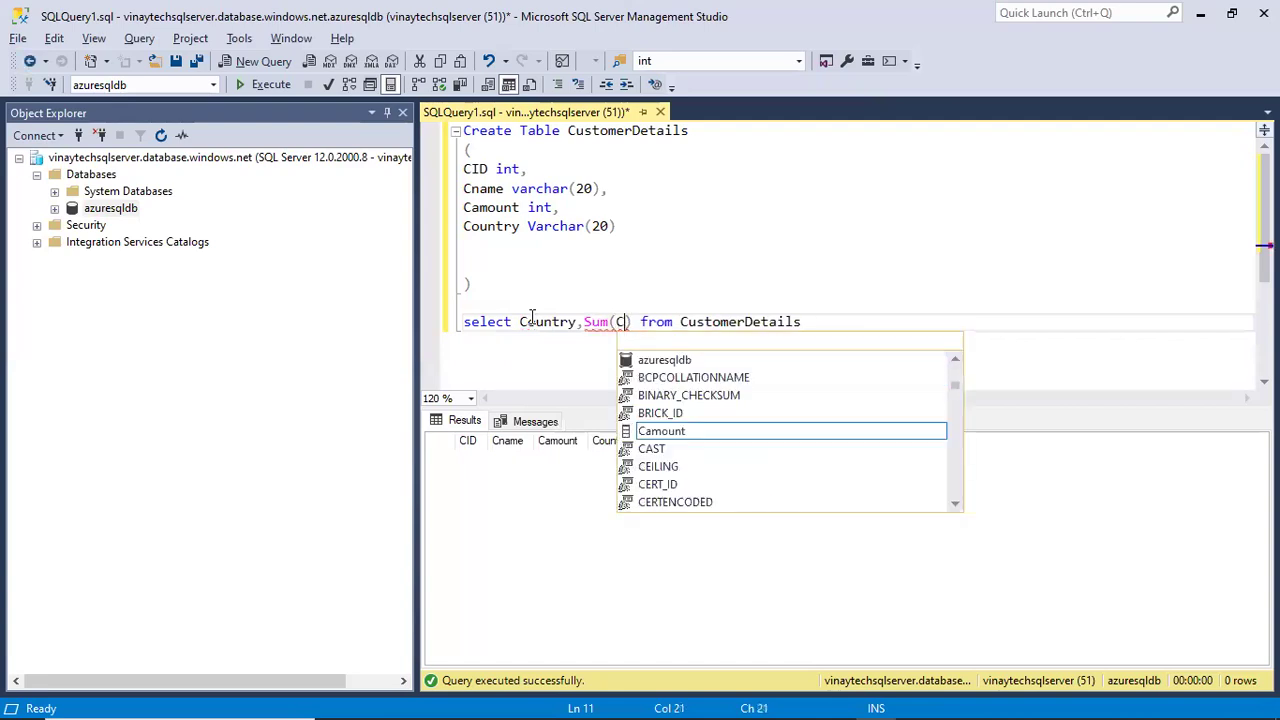
key("Tab")
key("Right")
type("as REv")
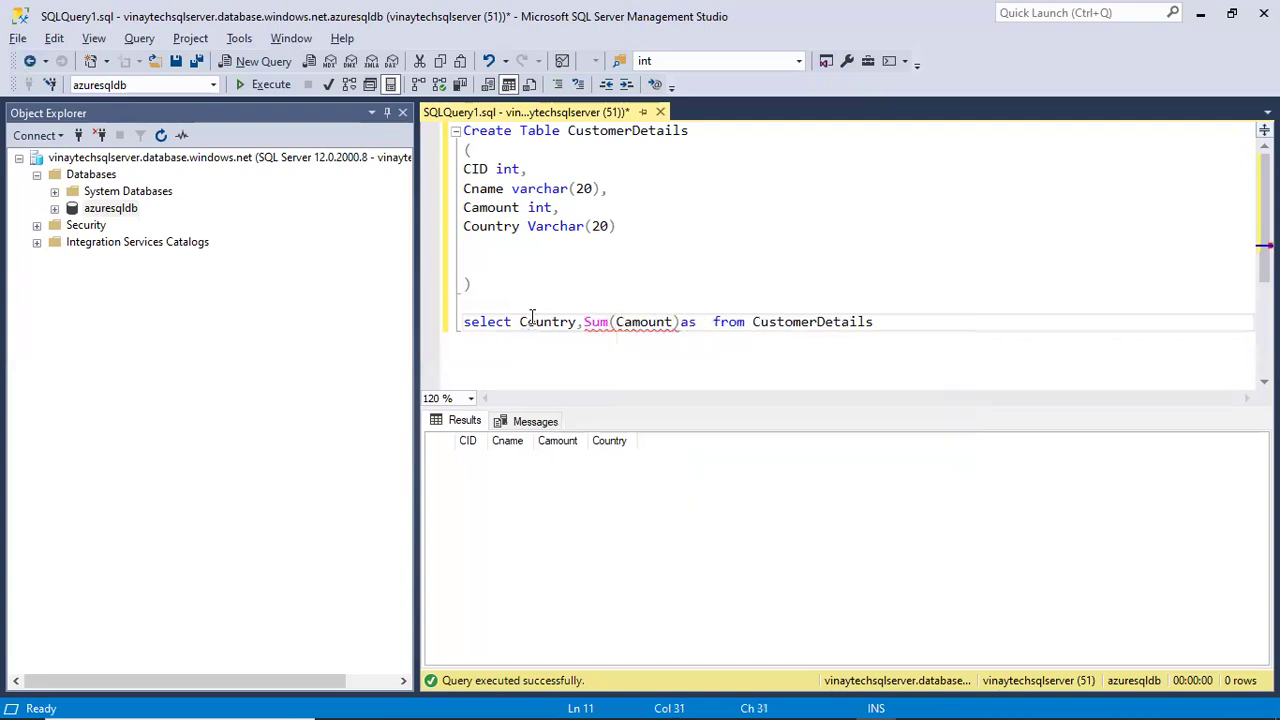
key("BackSpace")
key("BackSpace")
type("evenue,")
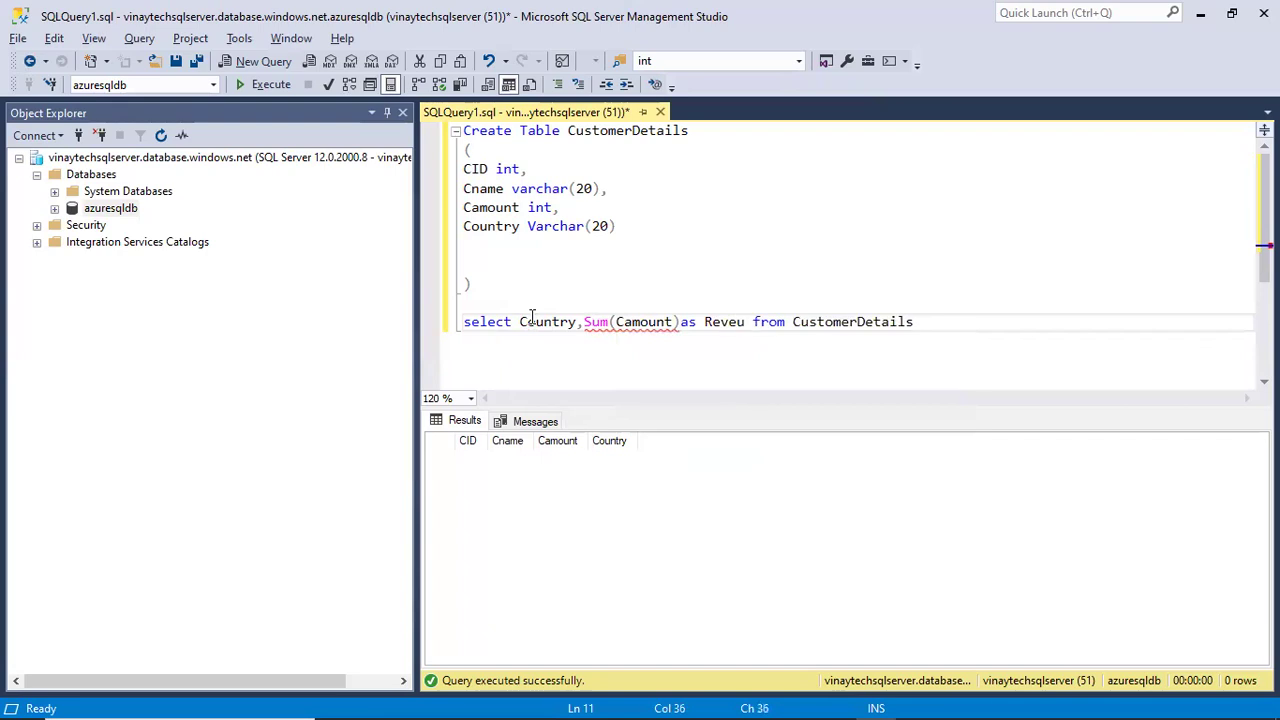
Add Count(CID) As Counts to the select list, group the query by Country and select the whole statement.
type("Count(EID")
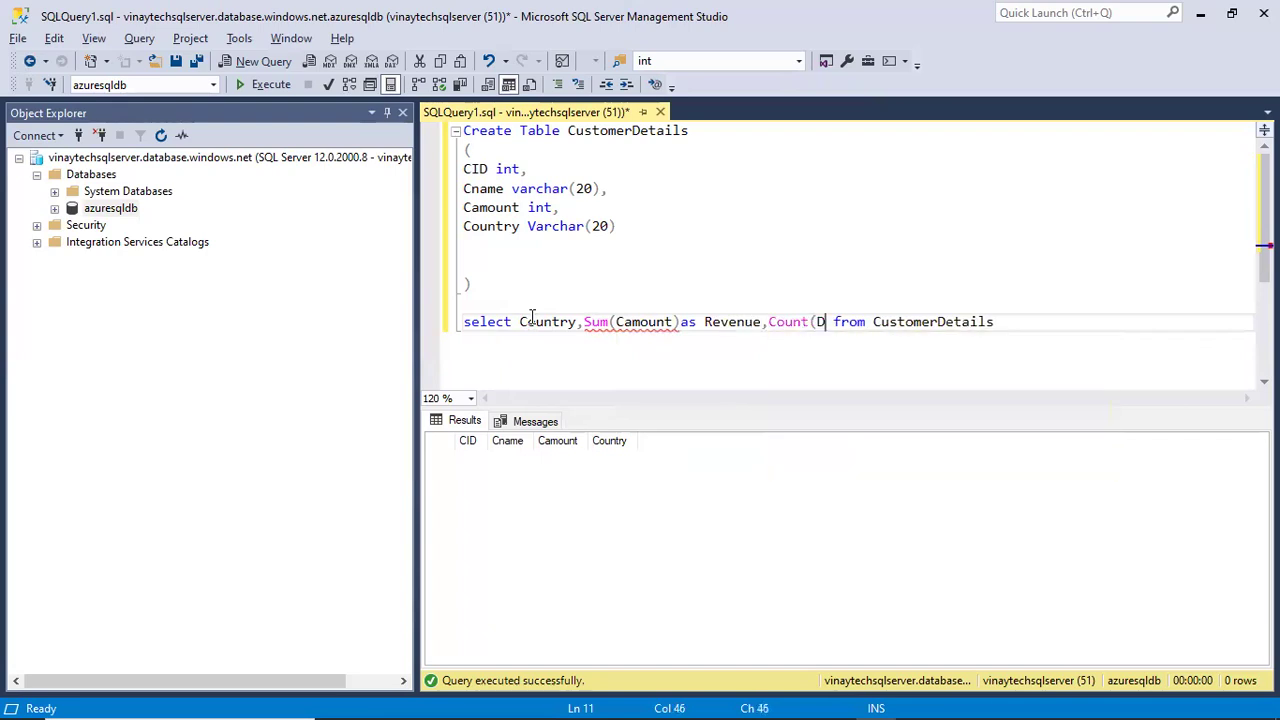
key("BackSpace")
key("BackSpace")
key("BackSpace")
type("CID)As Counts")
key("End")
key("Return")
type("Group by Country")
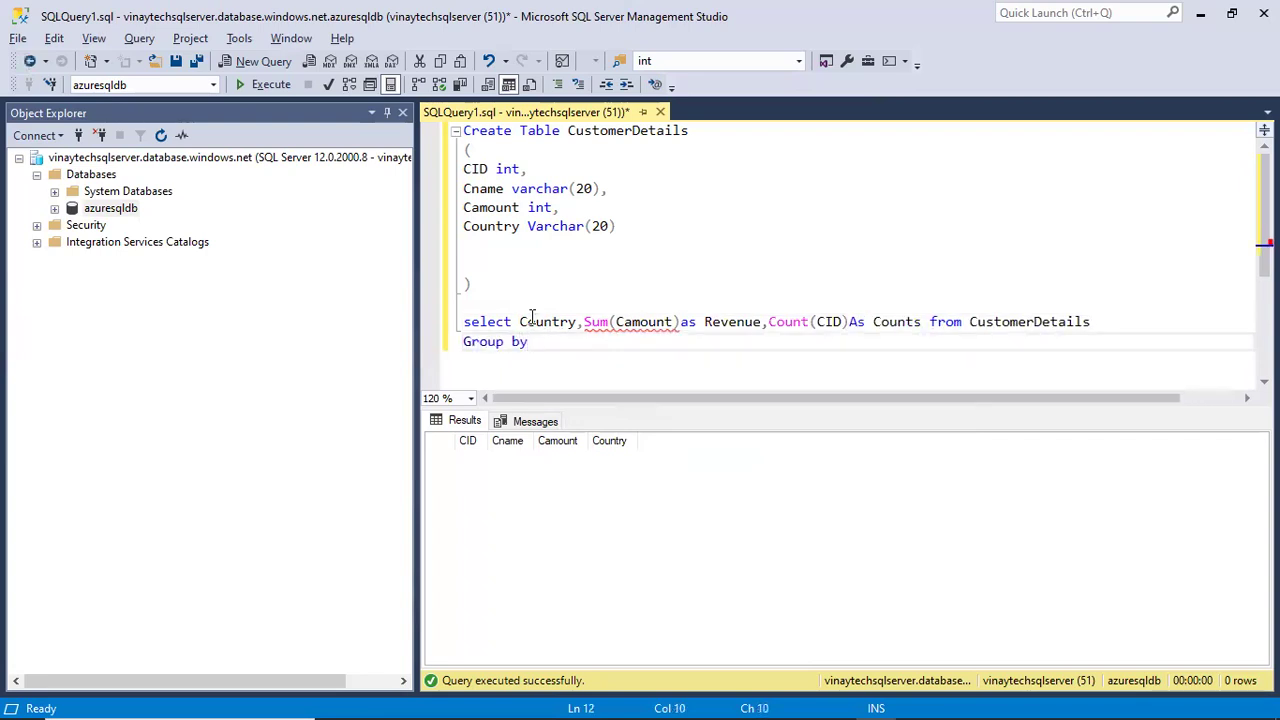
key("Escape")
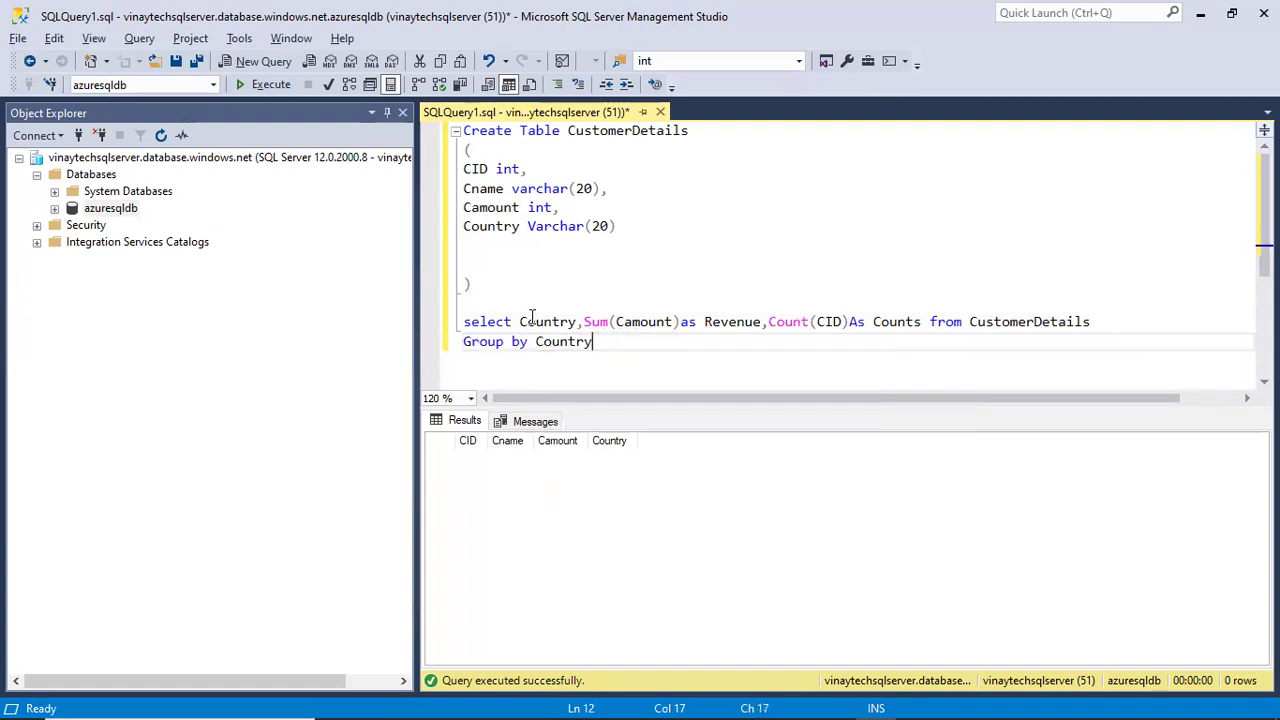
key("shift+Home")
key("shift+Up")
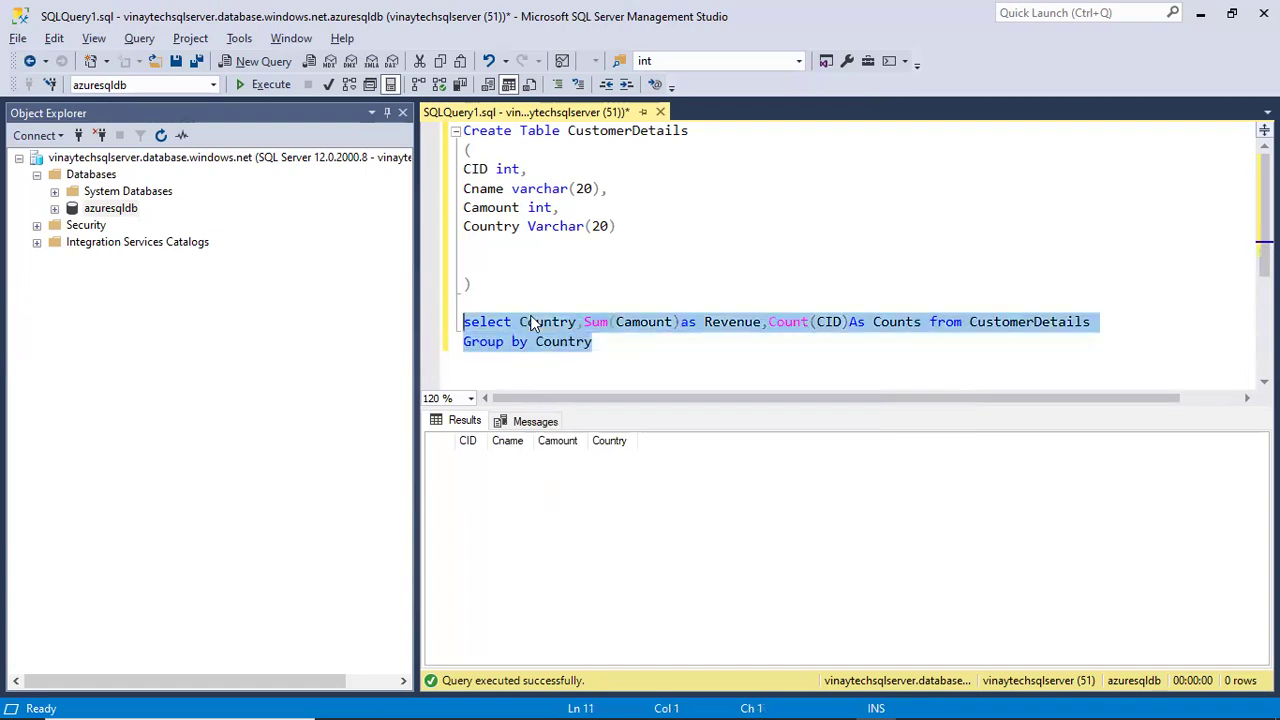
Switch back to Azure Data Factory and examine the copy activity's run details, including the files read and rows read.
key("alt+Tab")
key("alt+Tab")
key("alt+Tab")
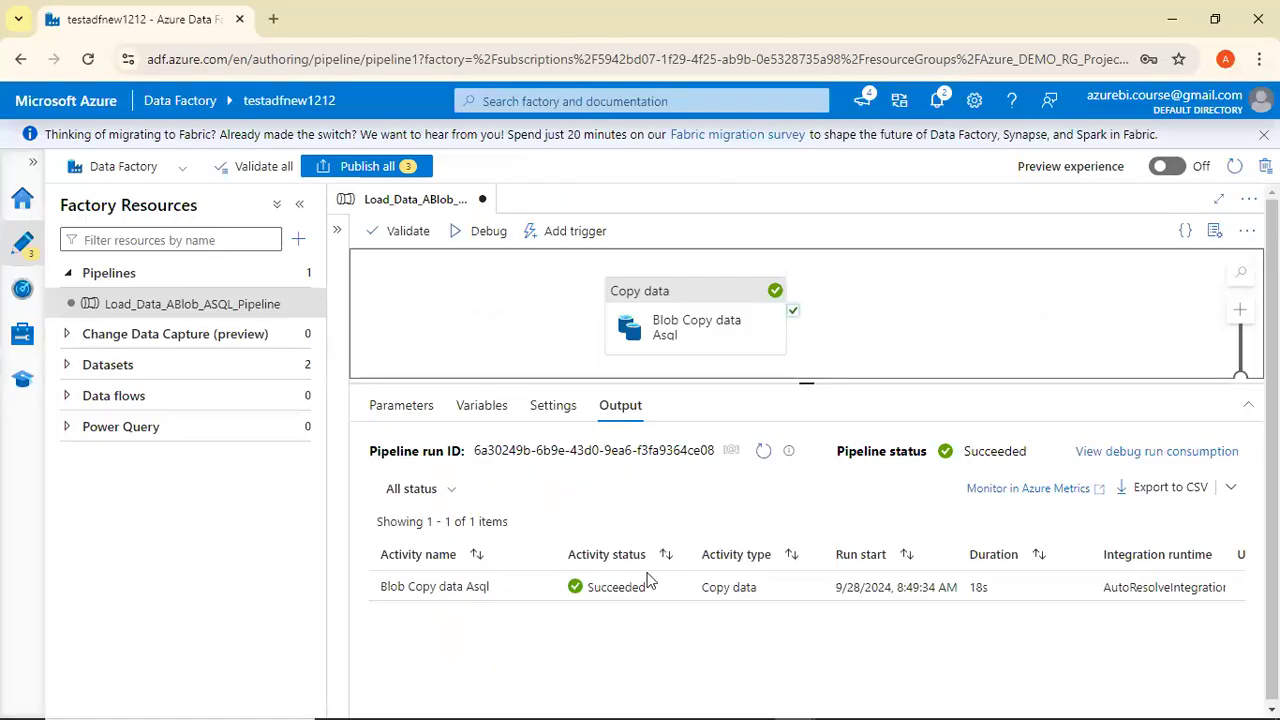
left_click(540, 590)
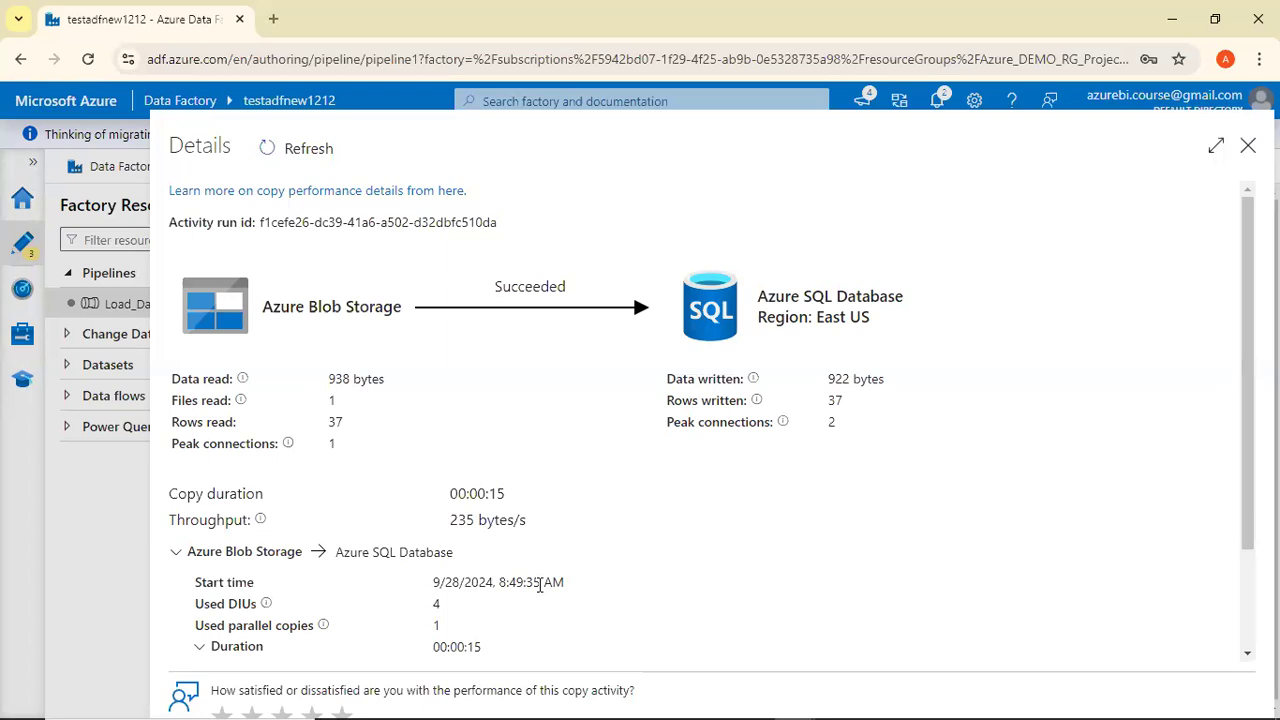
double_click(331, 401)
left_click_drag(318, 423, 355, 421)
In SQL Server Management Studio, add "select * from CustomerDetails" above the grouped query and execute only that statement.
key("alt+Tab")
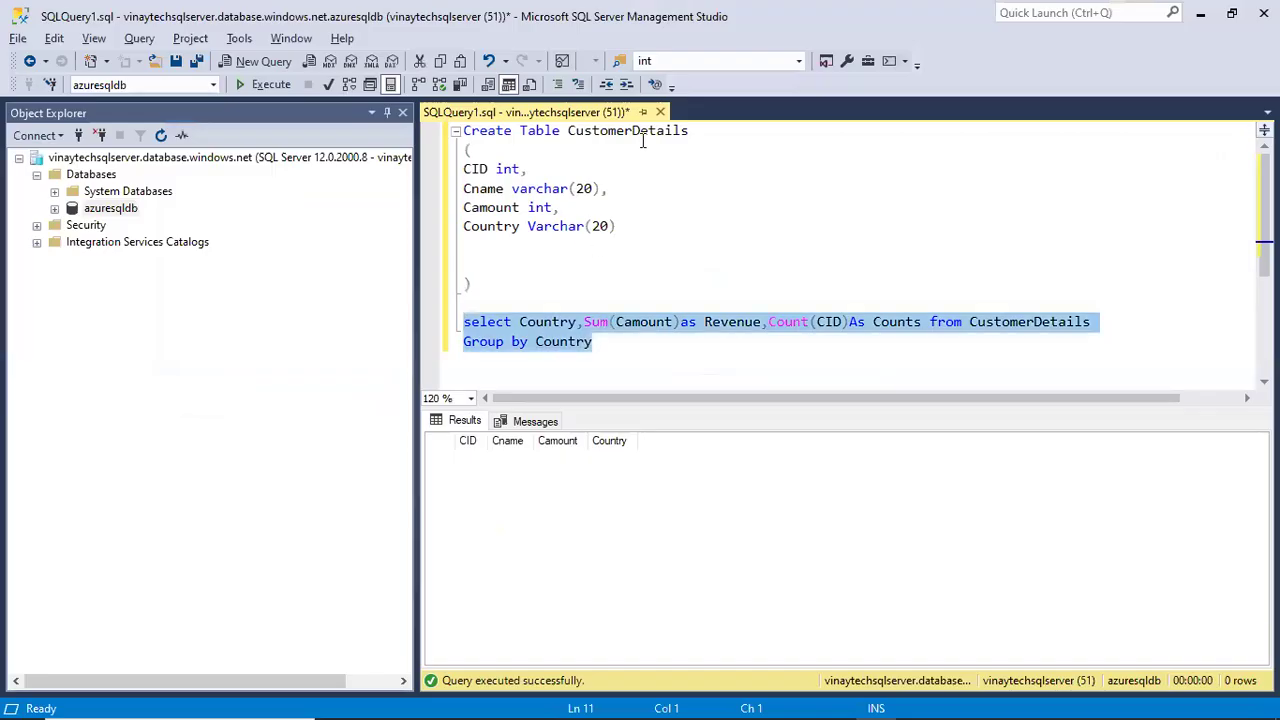
double_click(641, 137)
left_click(578, 294)
key("Return")
type("sel")
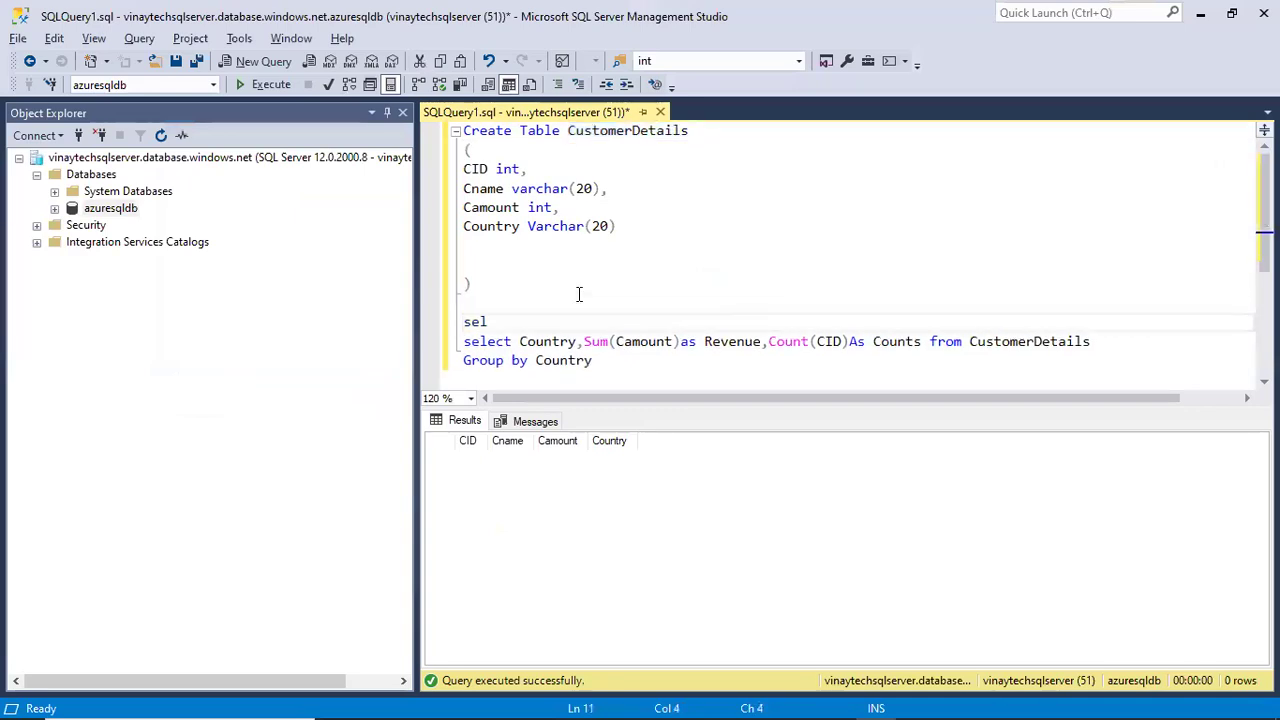
type("ect * from CustomerDetails")
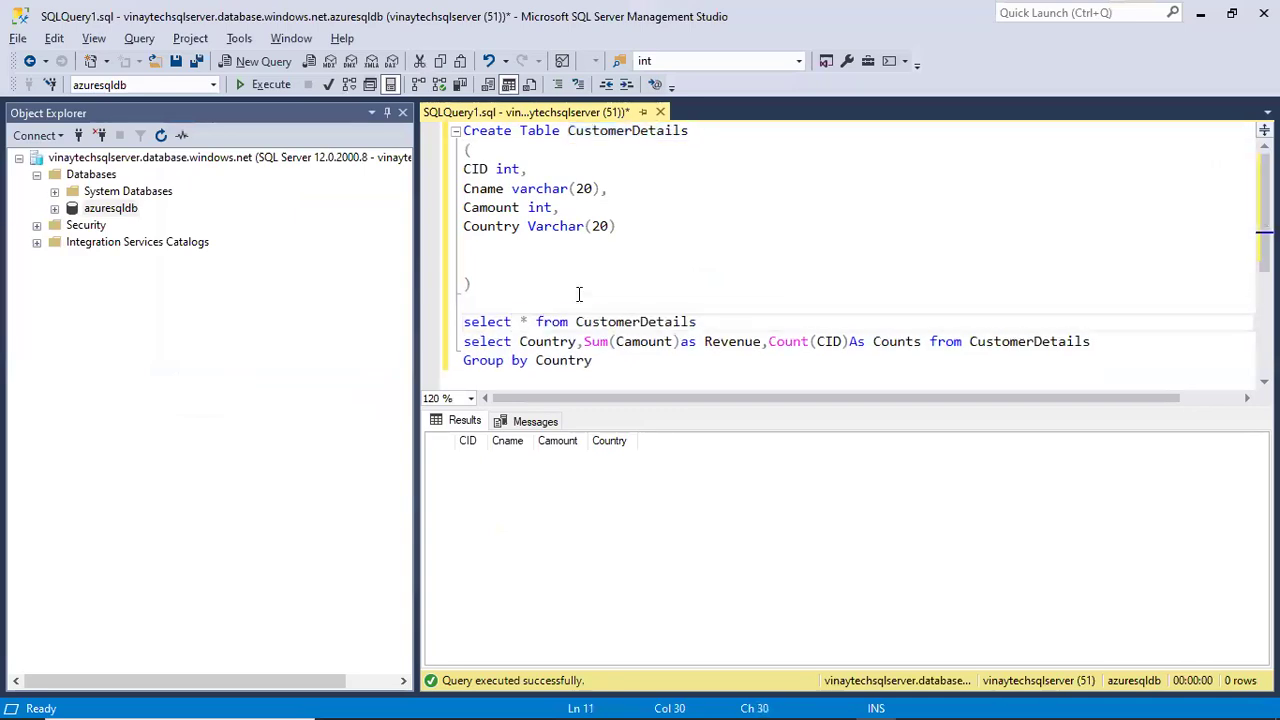
key("shift+Home")
key("F5")
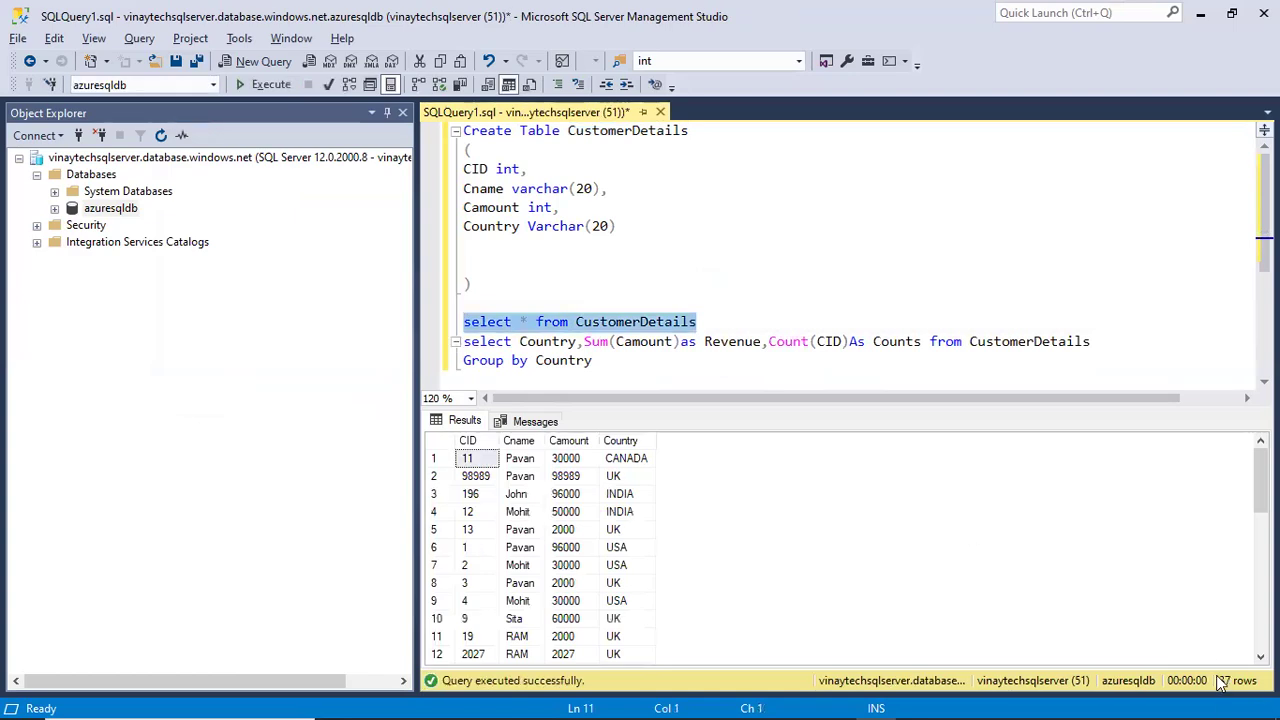
Execute only the grouped query that returns Revenue and Counts by Country.
left_click(680, 343)
key("Home")
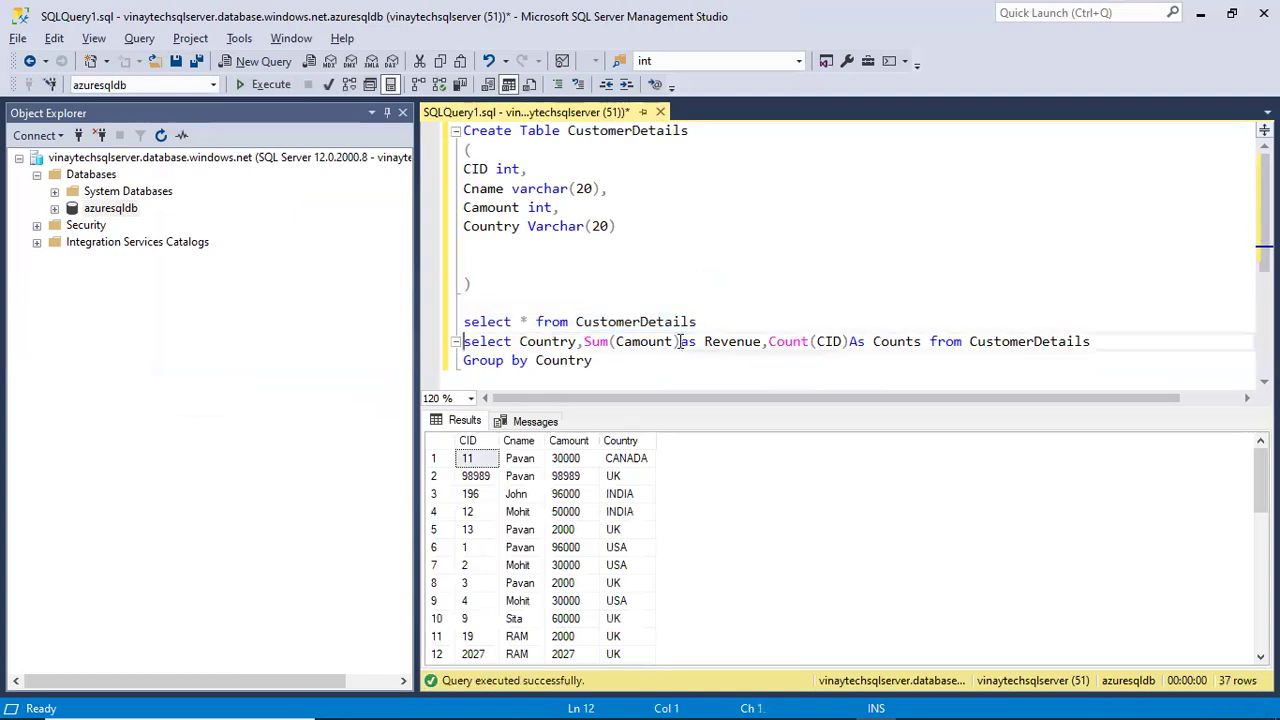
key("shift+Down")
key("shift+End")
key("F5")
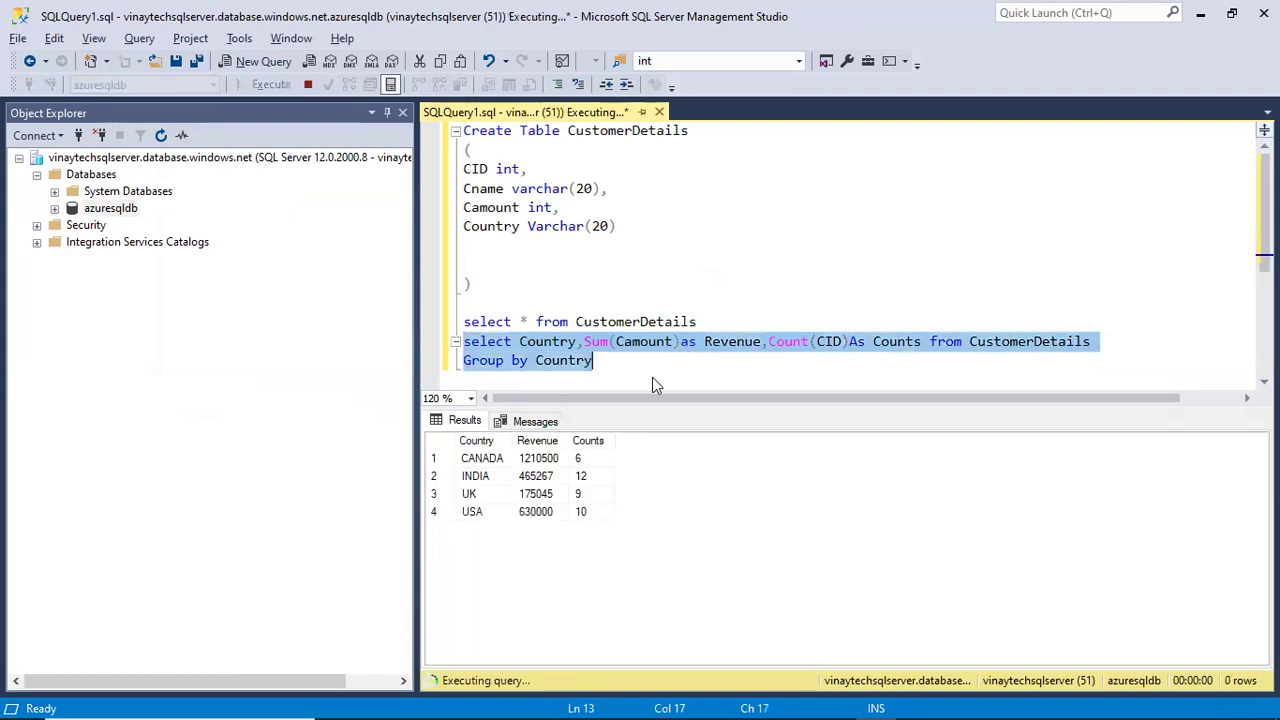
Copy all grouped query results with headers and paste them into cell A11 of Sheet2 in the Excel workbook.
left_click(604, 460)
key("ctrl+a")
right_click(606, 459)
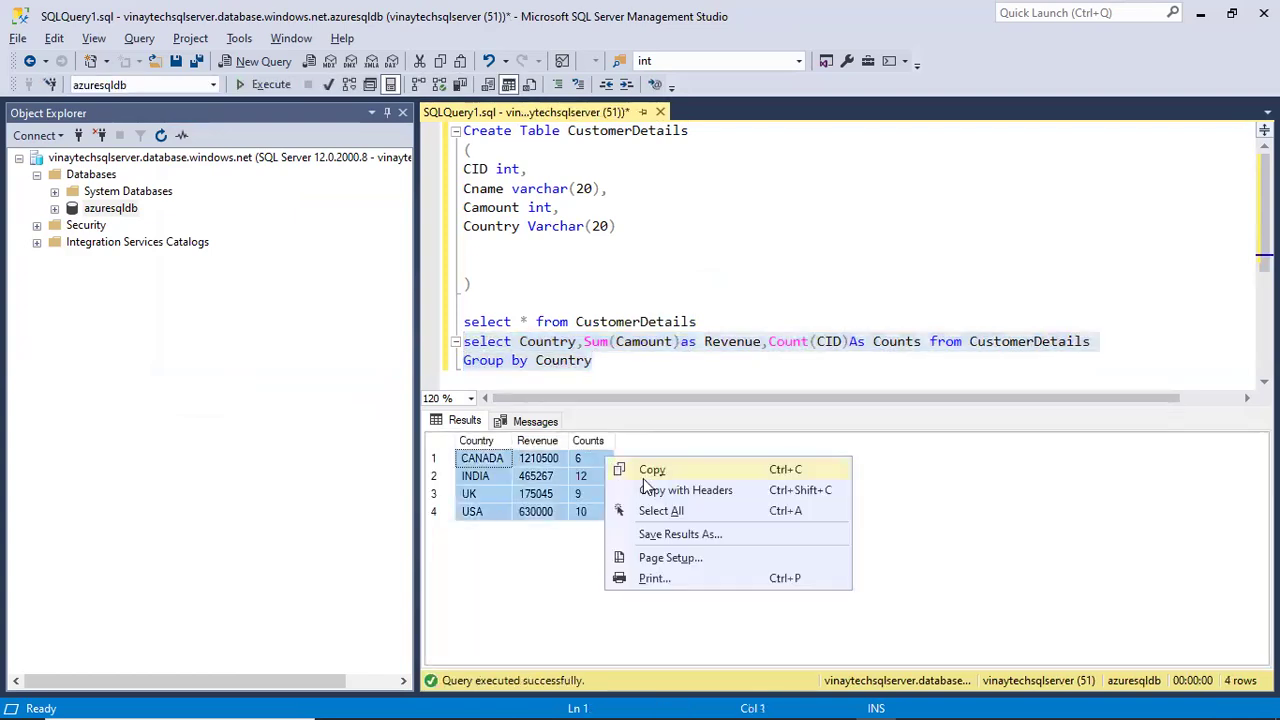
left_click(645, 490)
key("alt+Tab")
key("alt+Tab")
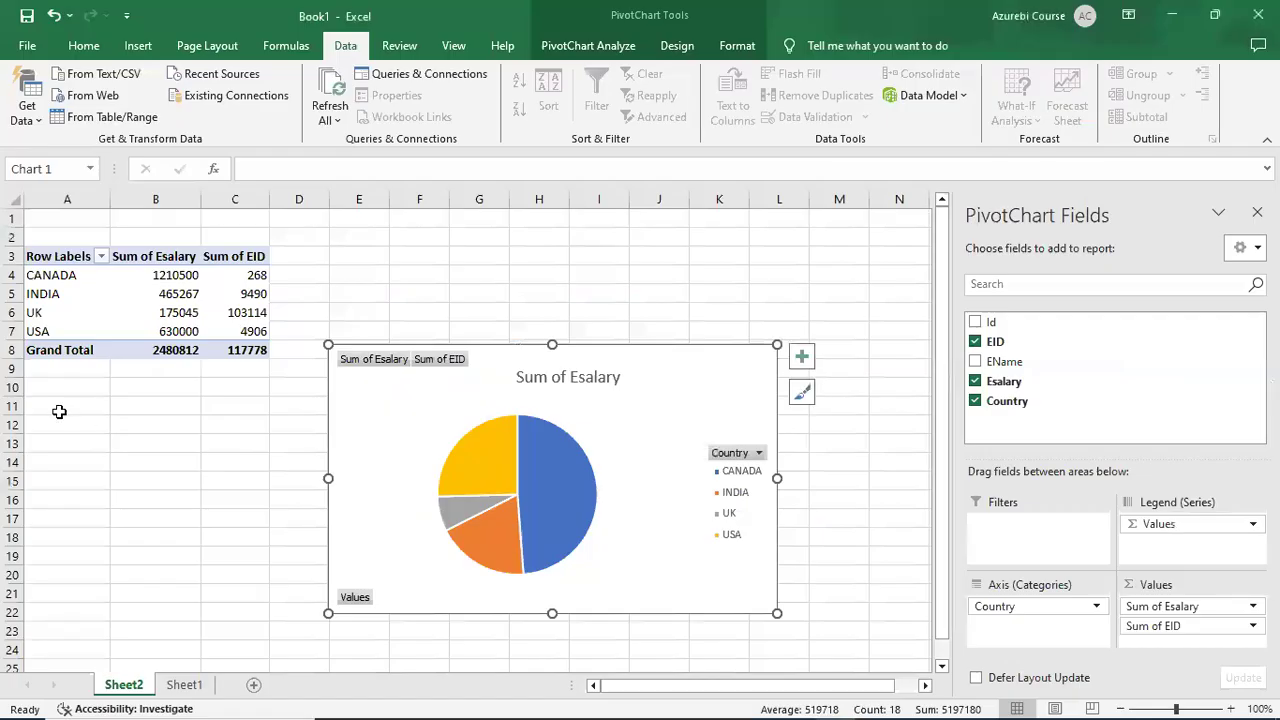
left_click(38, 406)
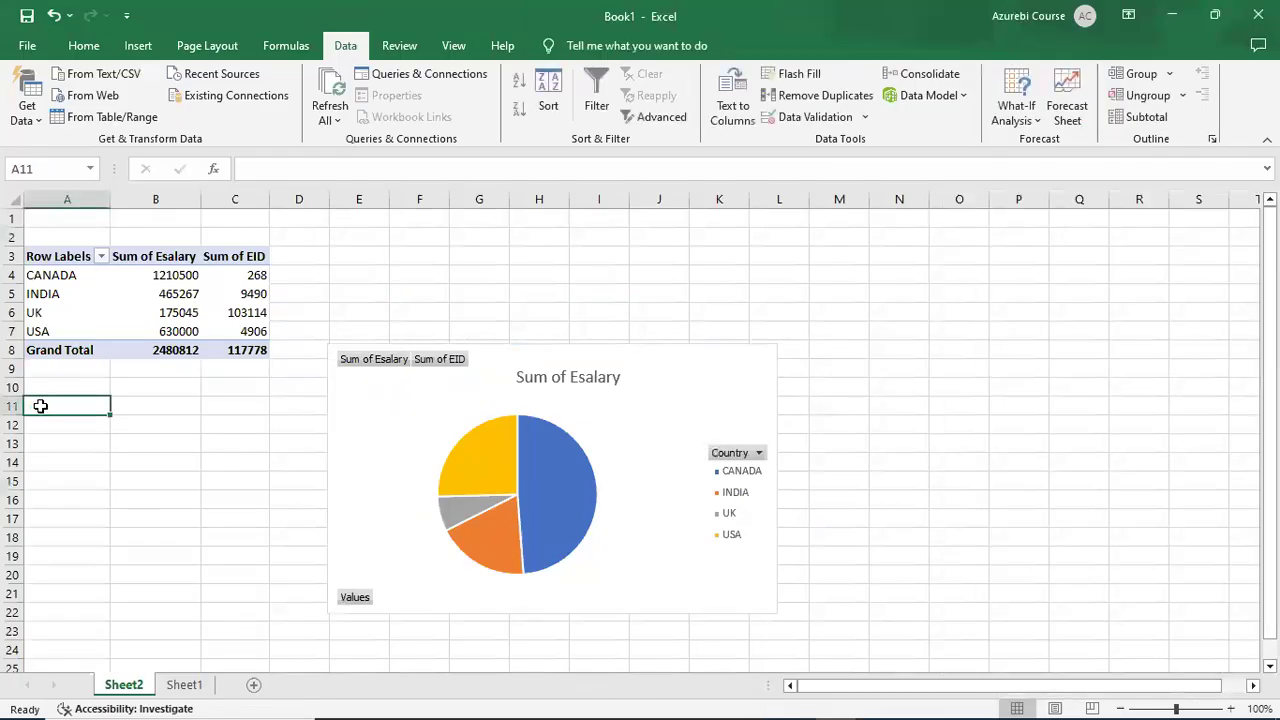
key("ctrl+v")
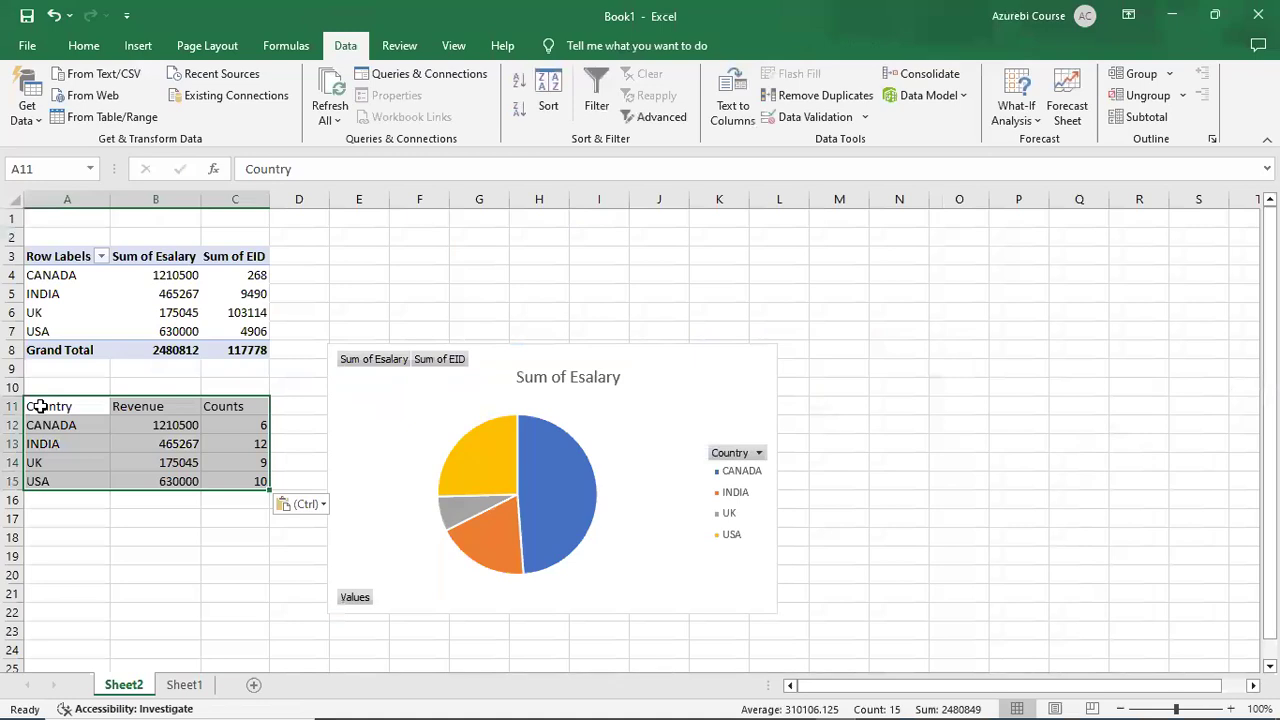
Change the pivot table's EID value field to summarize by Count.
left_click(100, 298)
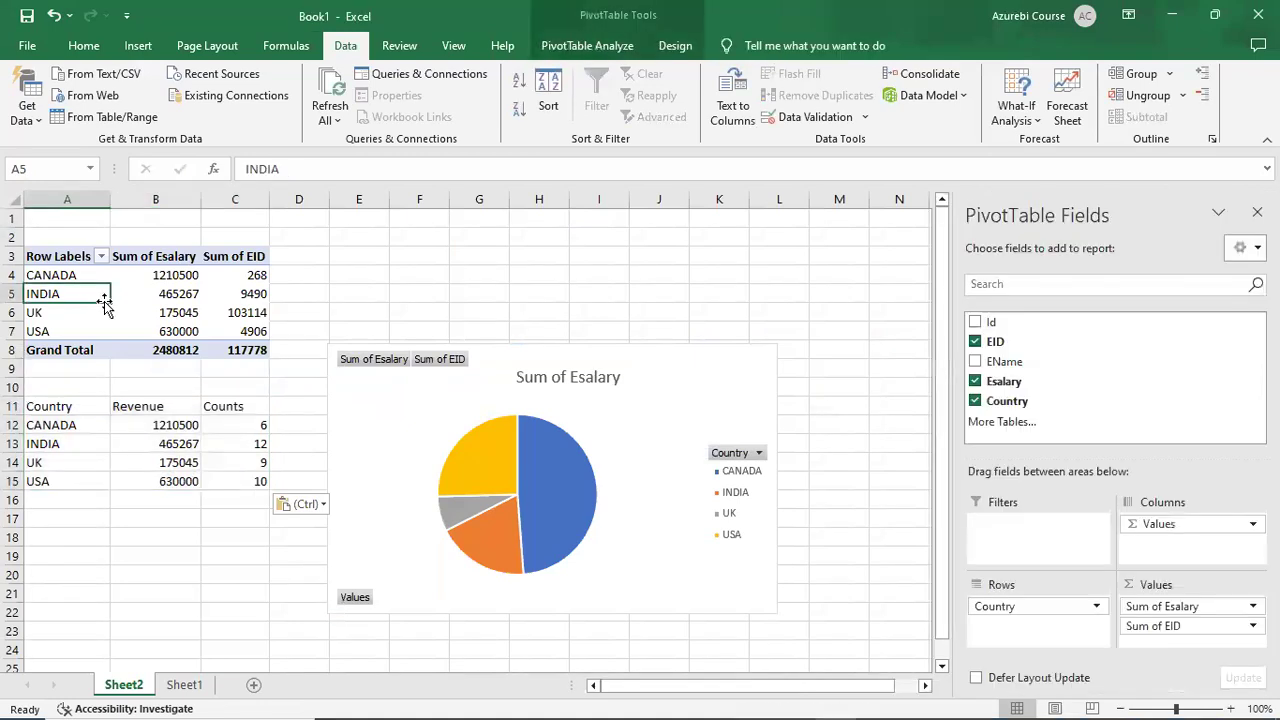
left_click(1165, 625)
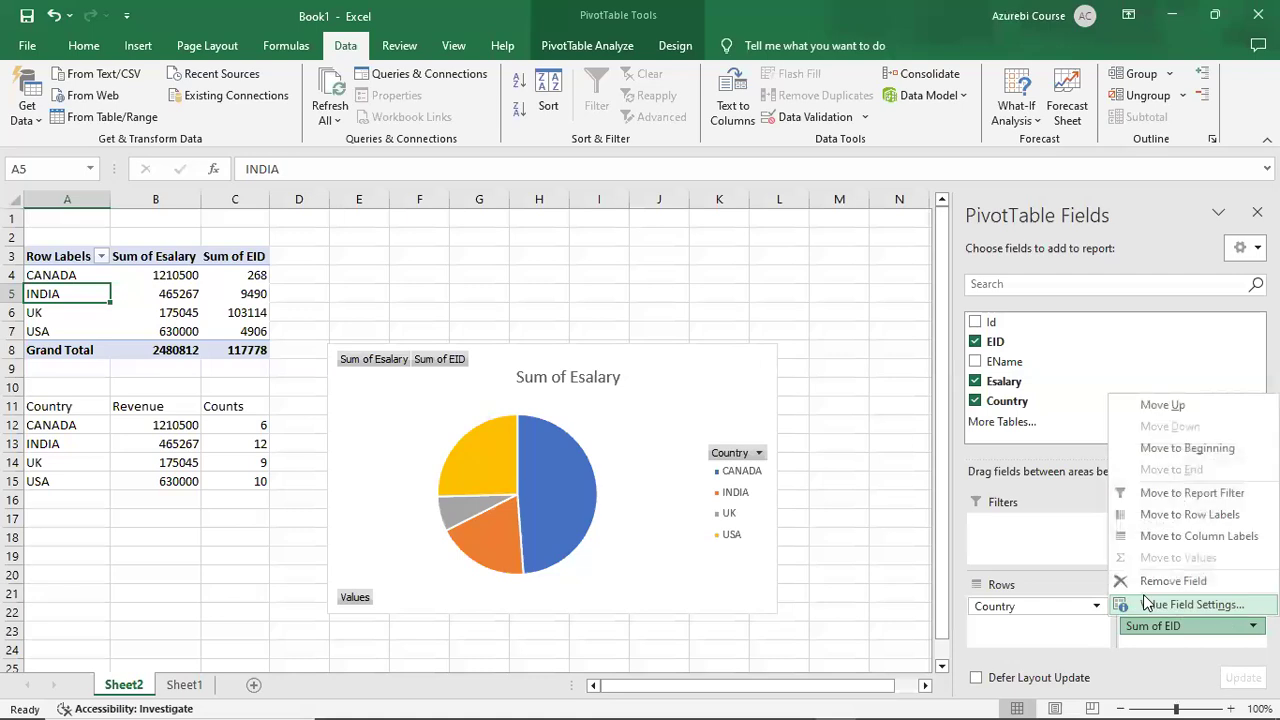
left_click(1172, 605)
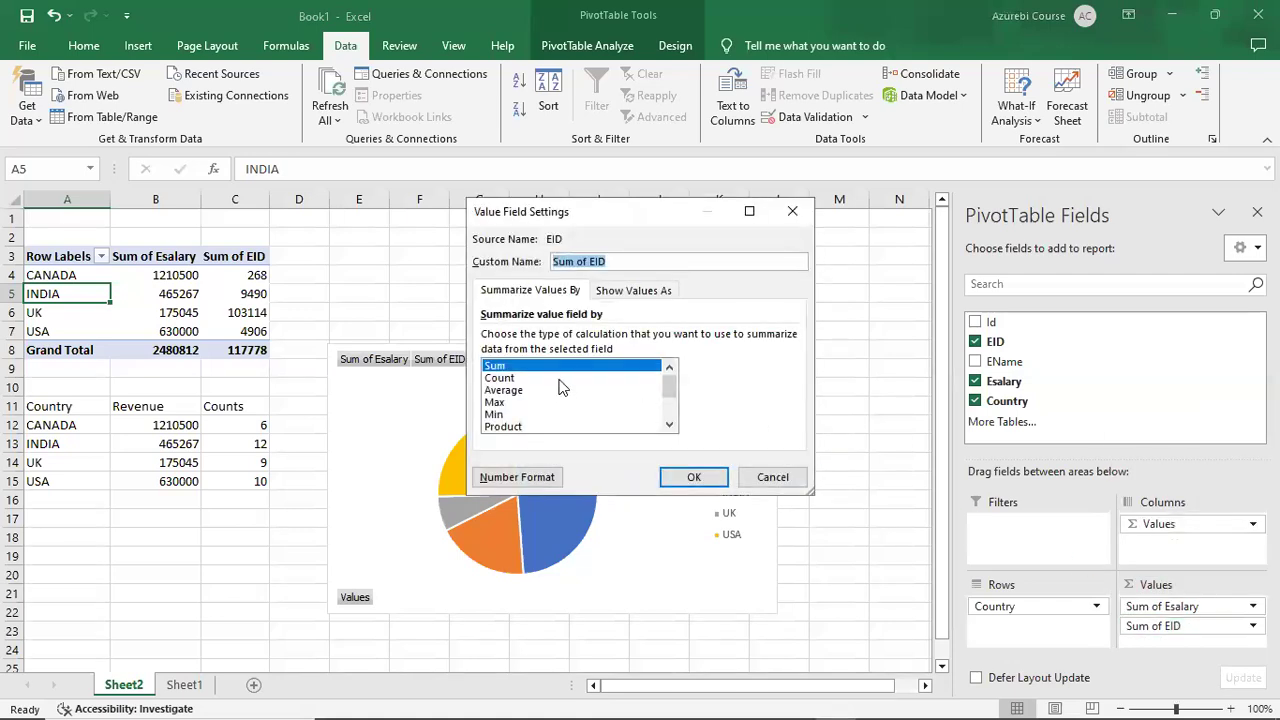
left_click(563, 380)
left_click(693, 477)
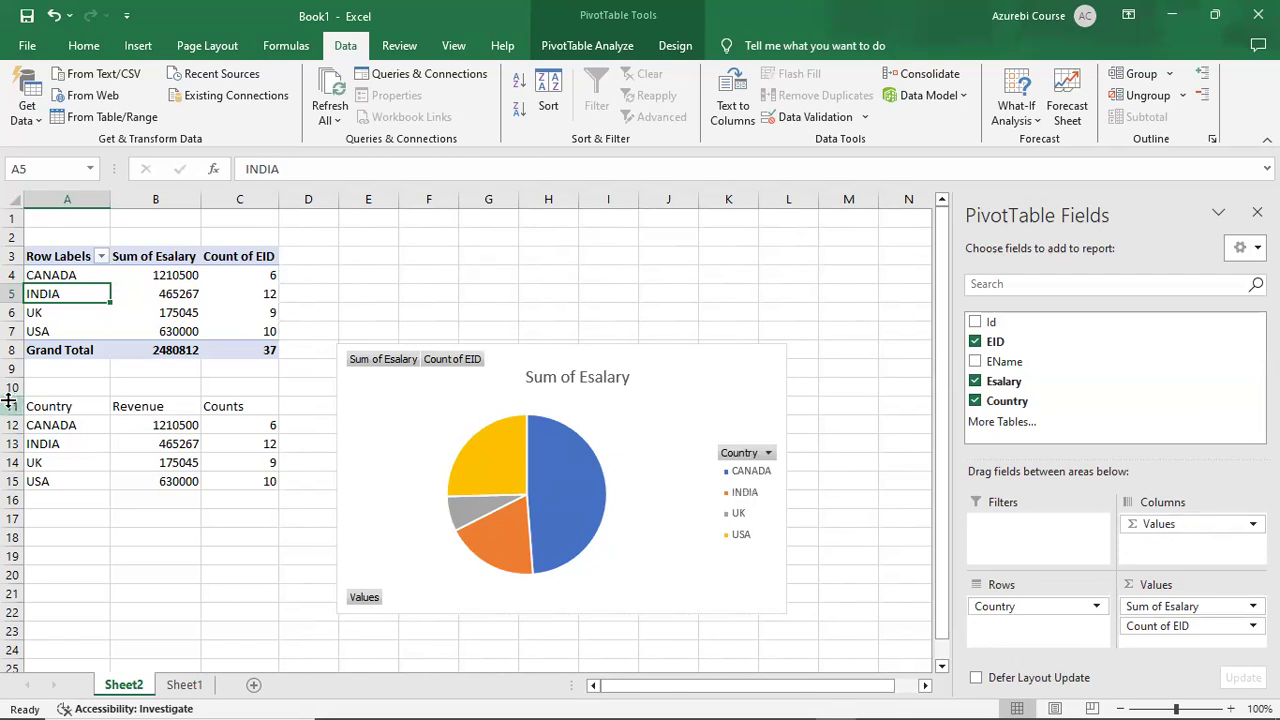
Apply all borders to the pasted Country, Revenue and Counts table in A11:C15.
left_click(49, 408)
key("ctrl+a")
key("alt")
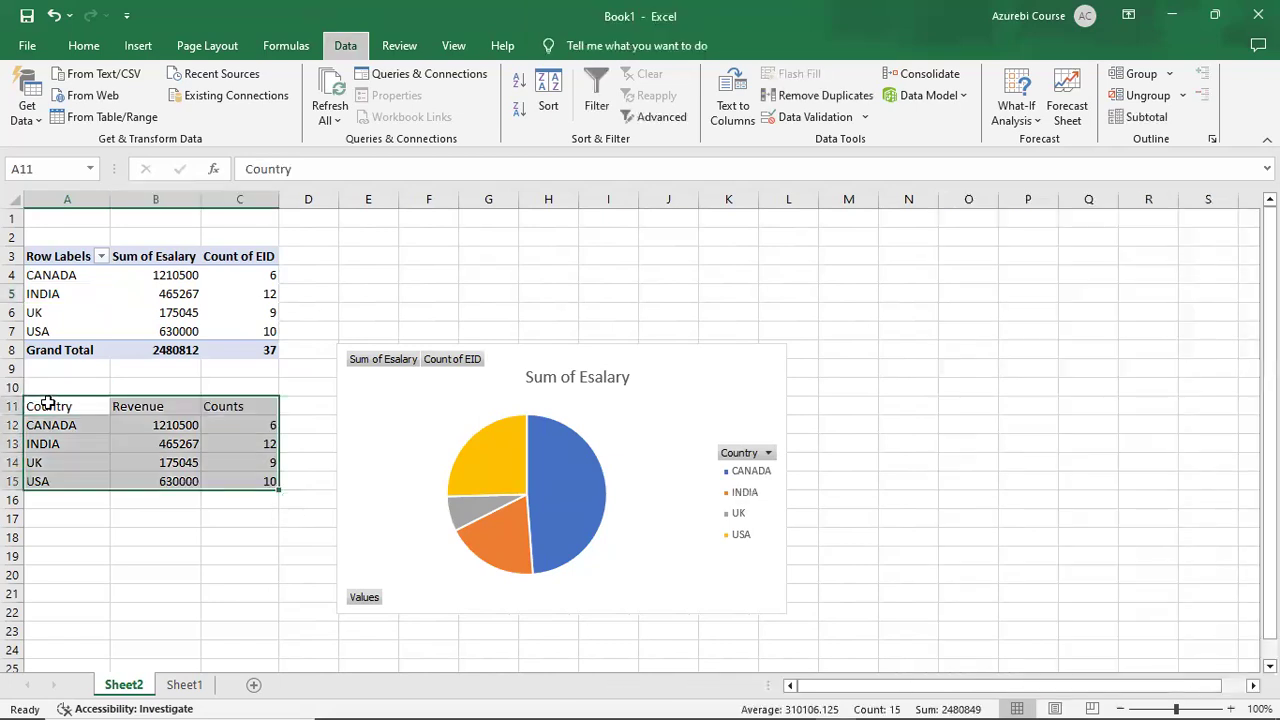
key("h")
key("b")
key("a")
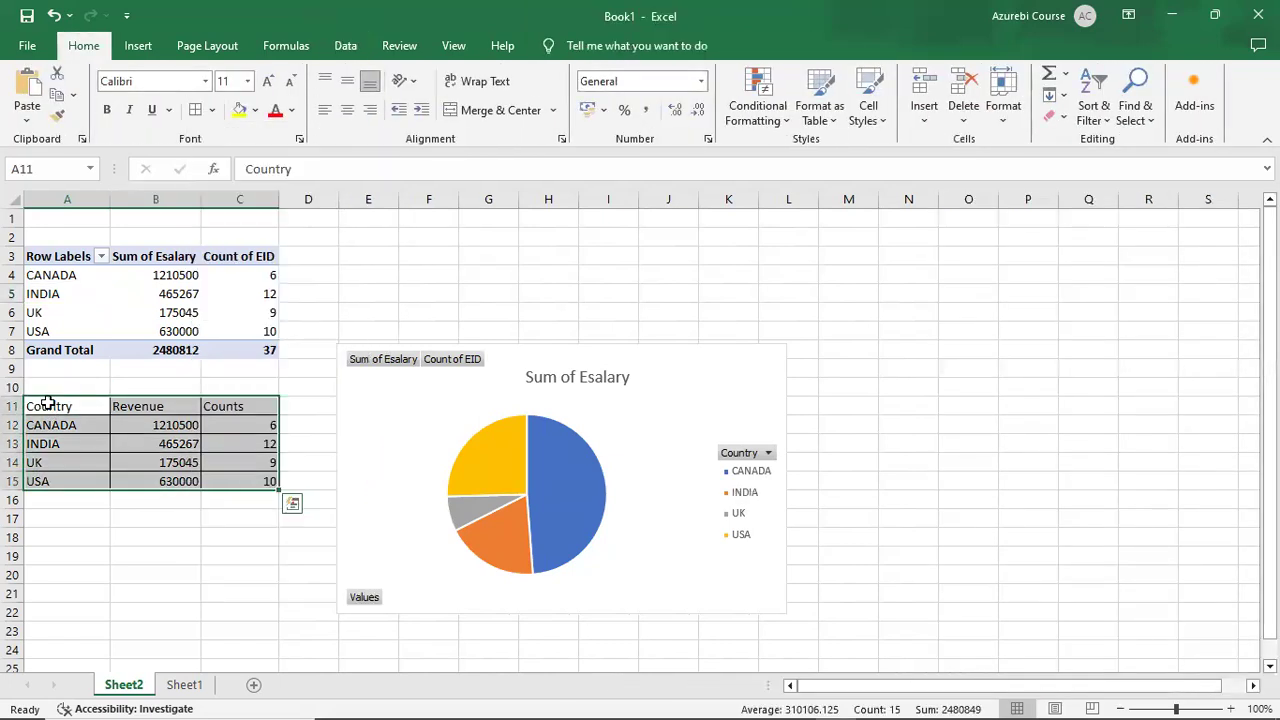
Review the demo architecture diagram in ADF.pdf, then switch to Power BI Desktop and start a blank report.
key("alt+Tab")
key("alt+Tab")
key("alt+Tab")
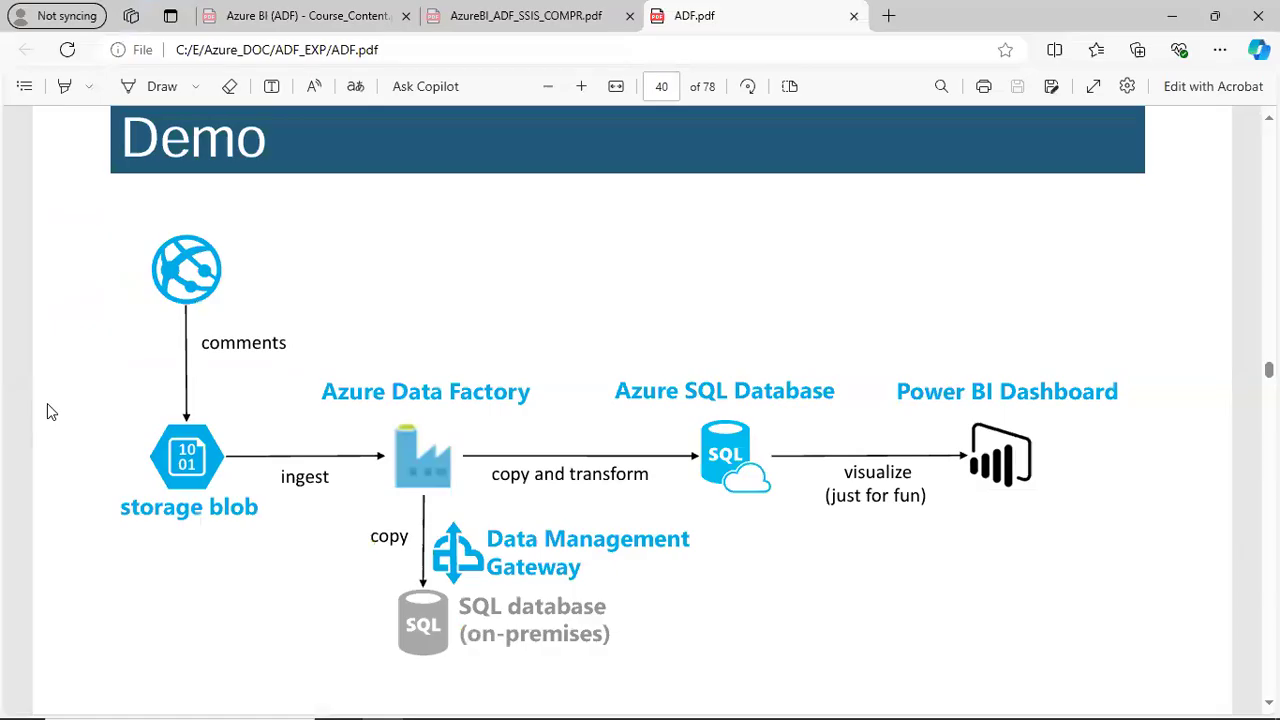
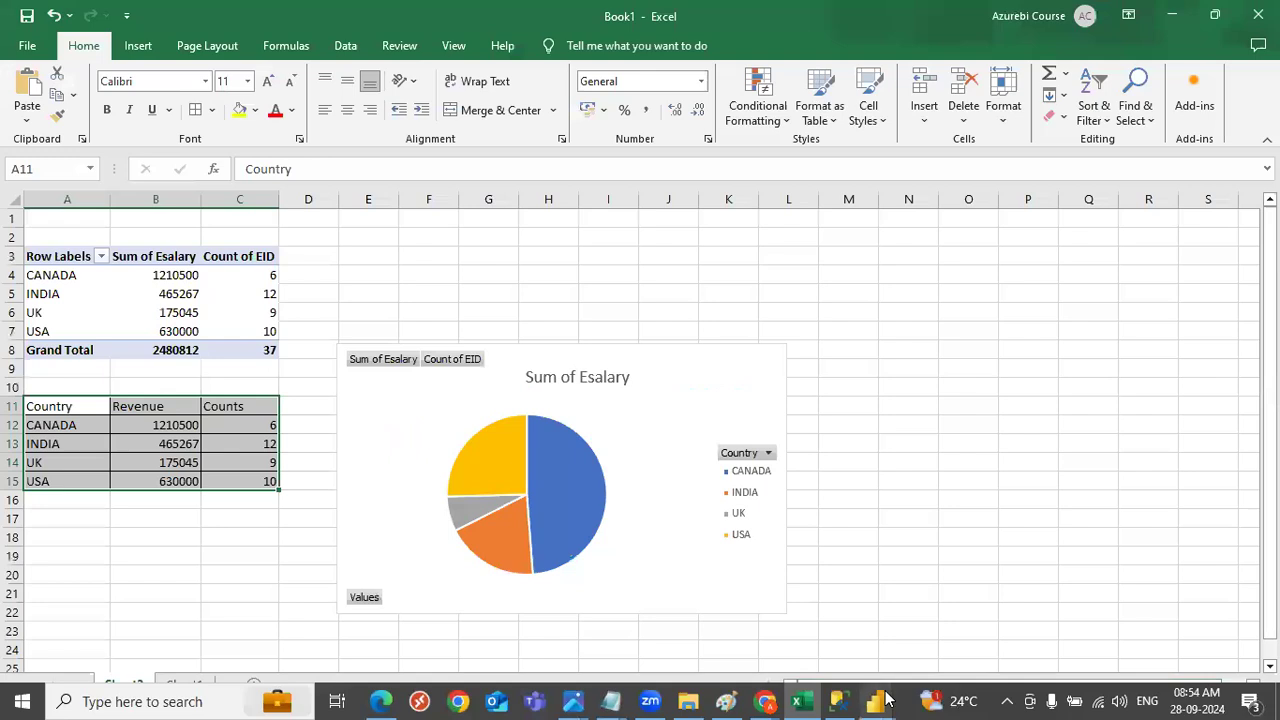
left_click(952, 619)
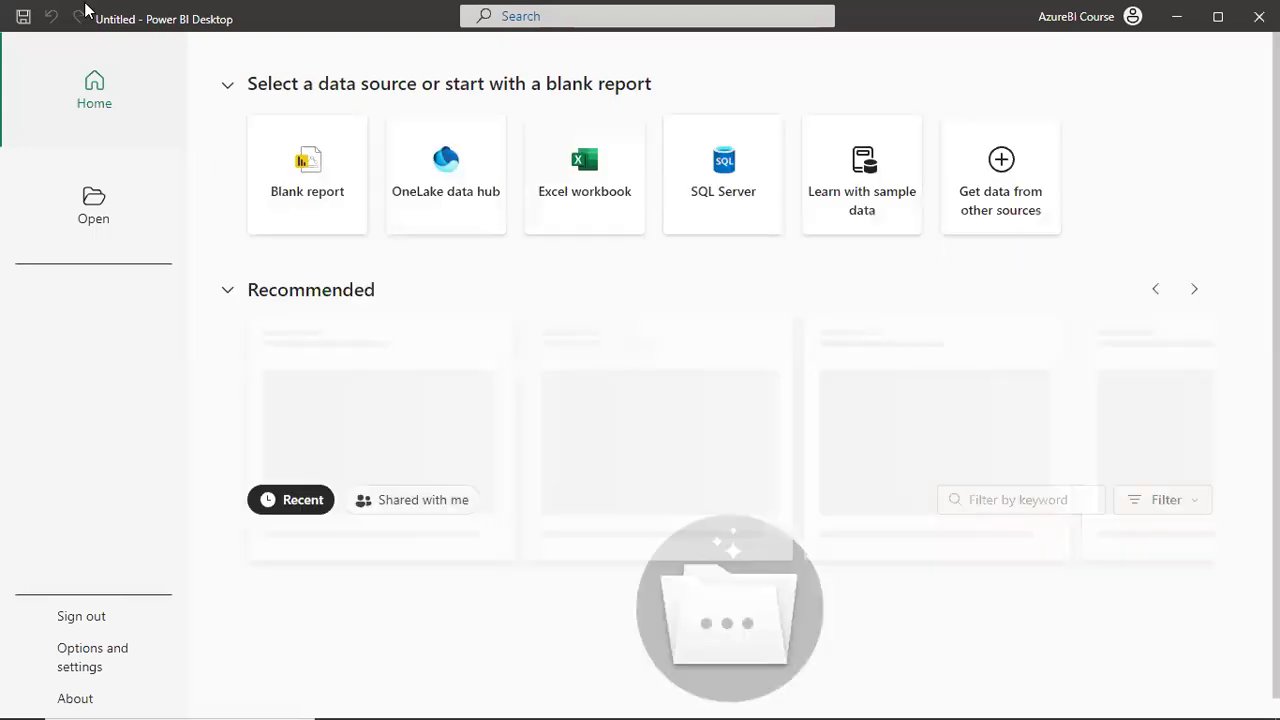
left_click(326, 168)
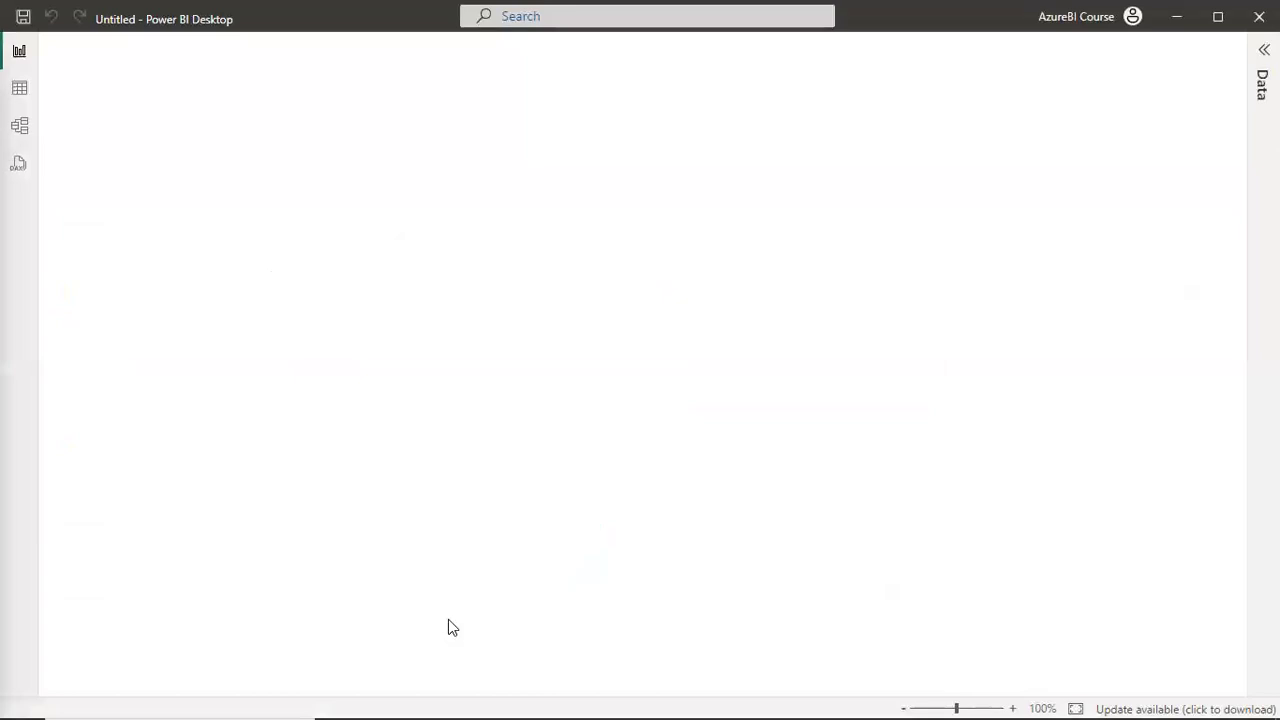
Copy the two-line grouped query on CustomerDetails from SQL Server Management Studio for use in the Azure portal query editor.
key("alt+Tab")
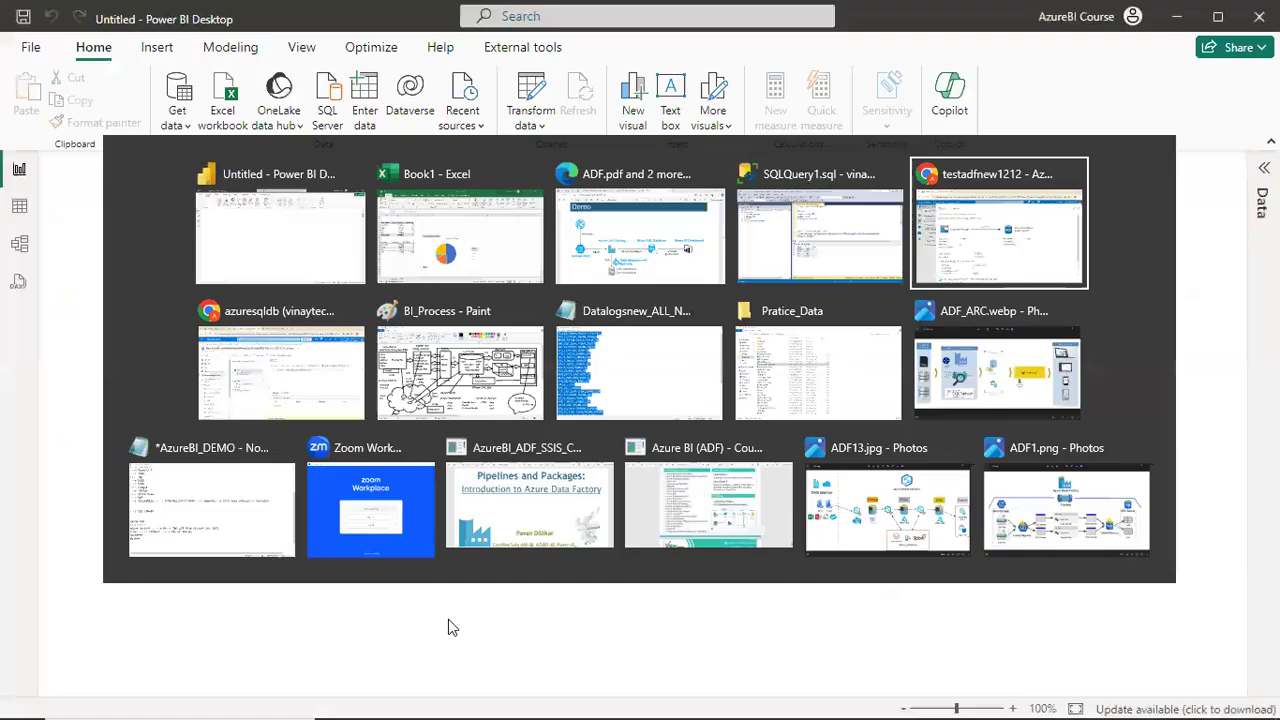
left_click(686, 571)
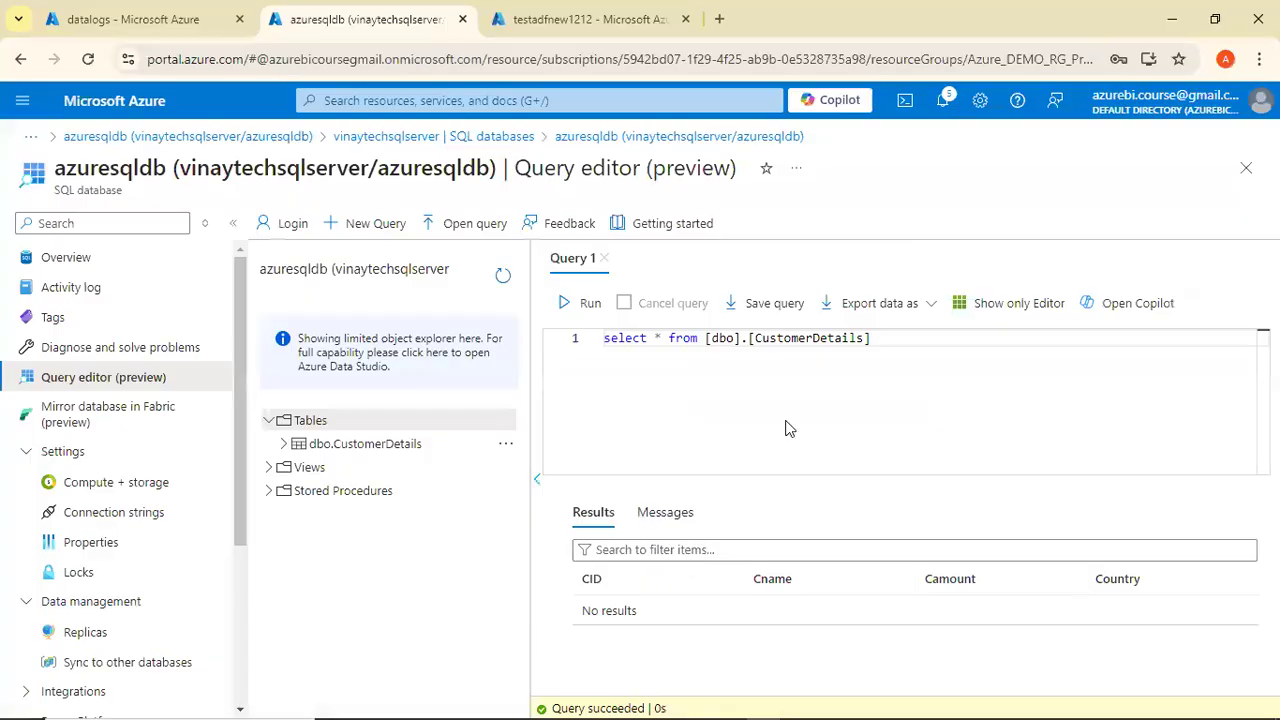
key("alt+Tab")
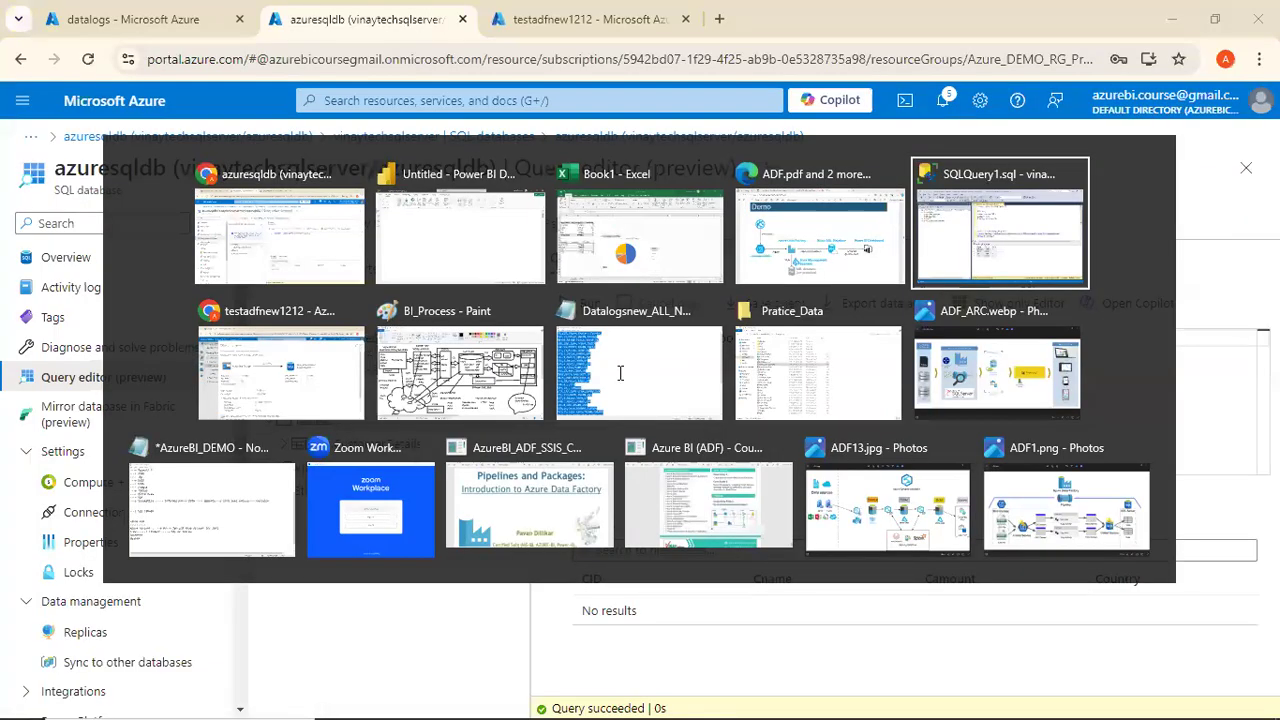
left_click(620, 373)
key("shift+Up")
key("shift+Home")
key("ctrl+c")
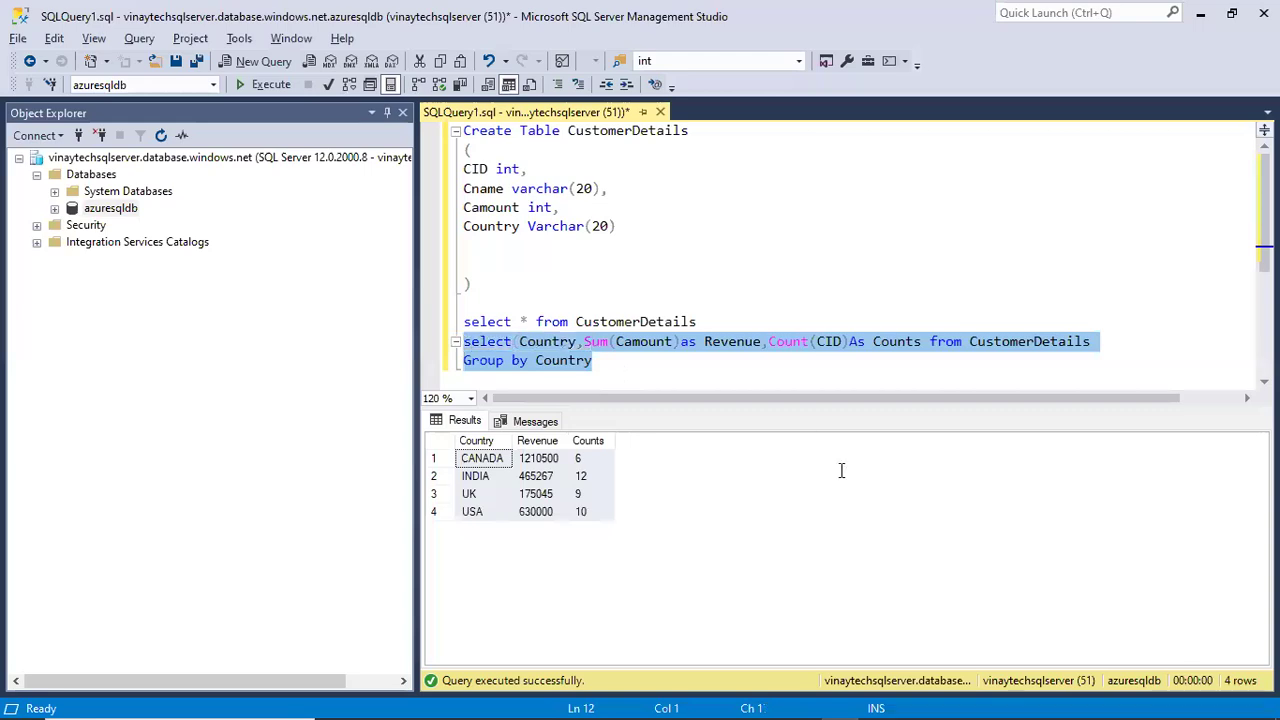
In the Azure portal query editor, replace the existing query with the copied Country grouping query and run it.
key("alt+Tab")
key("ctrl+a")
key("ctrl+v")
left_click(585, 304)
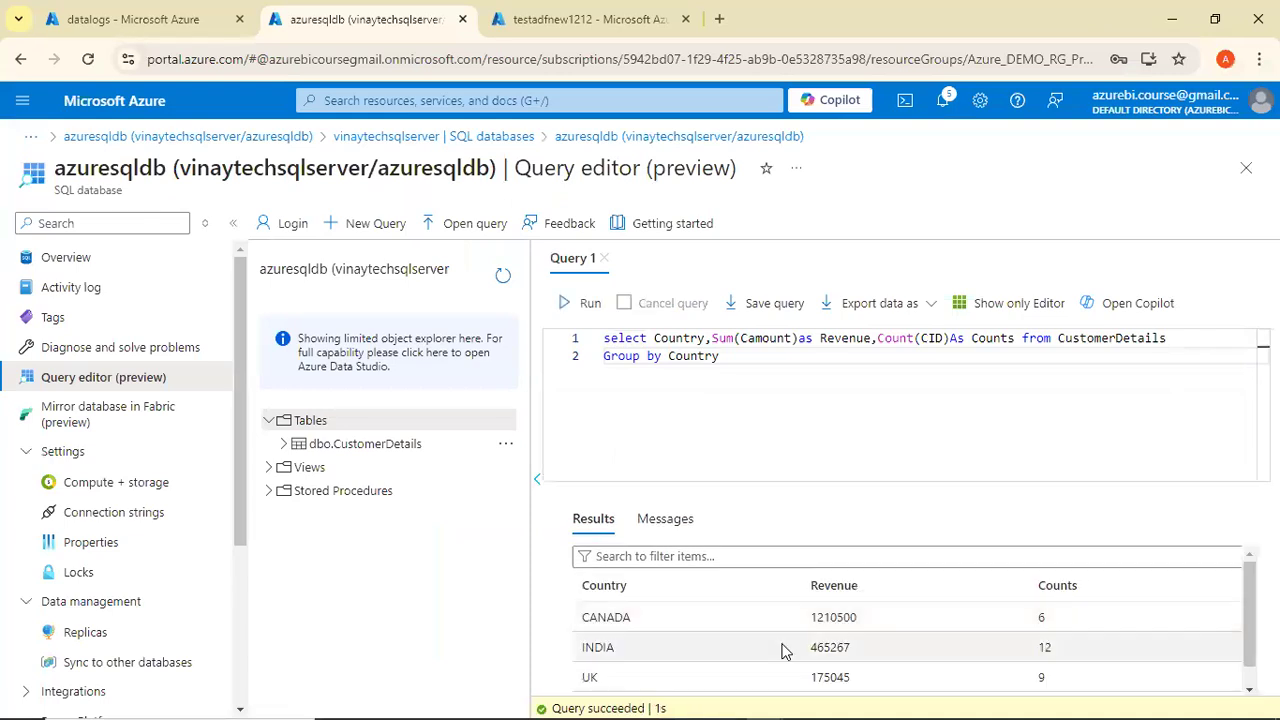
Open the azuresqldb overview, discarding the unsaved query edits, and copy the database's server name.
left_click(54, 259)
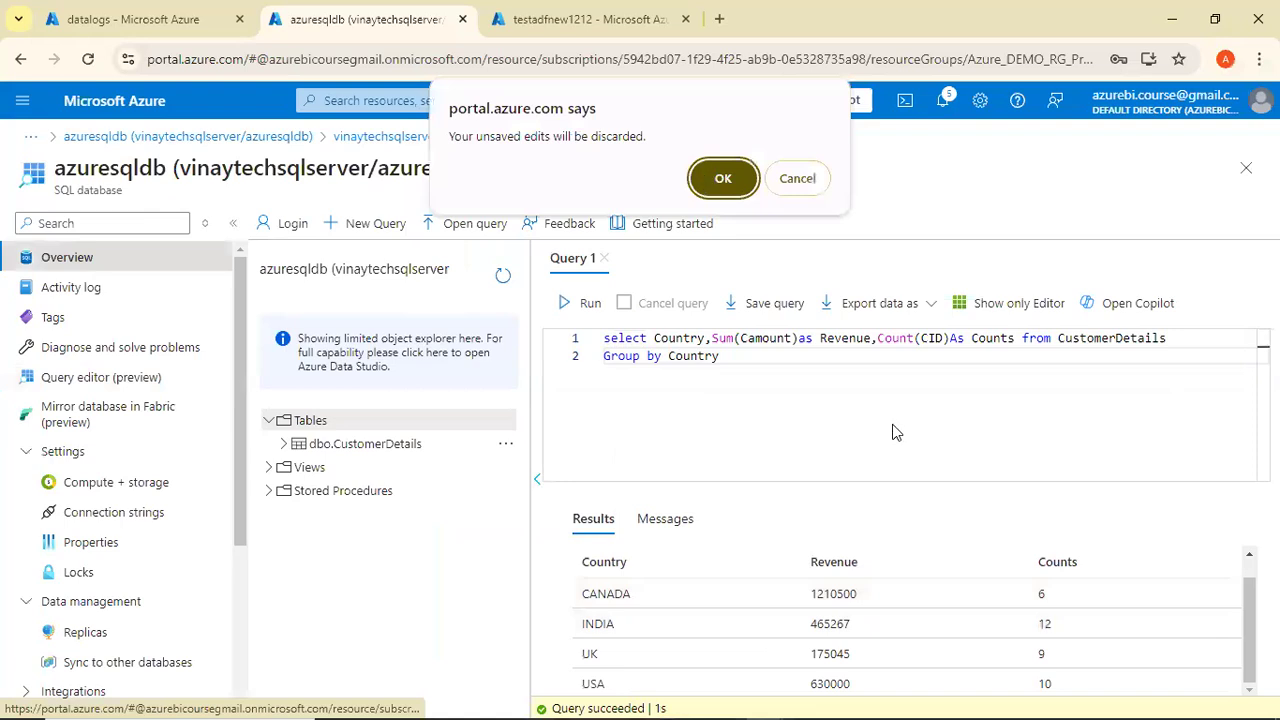
key("Return")
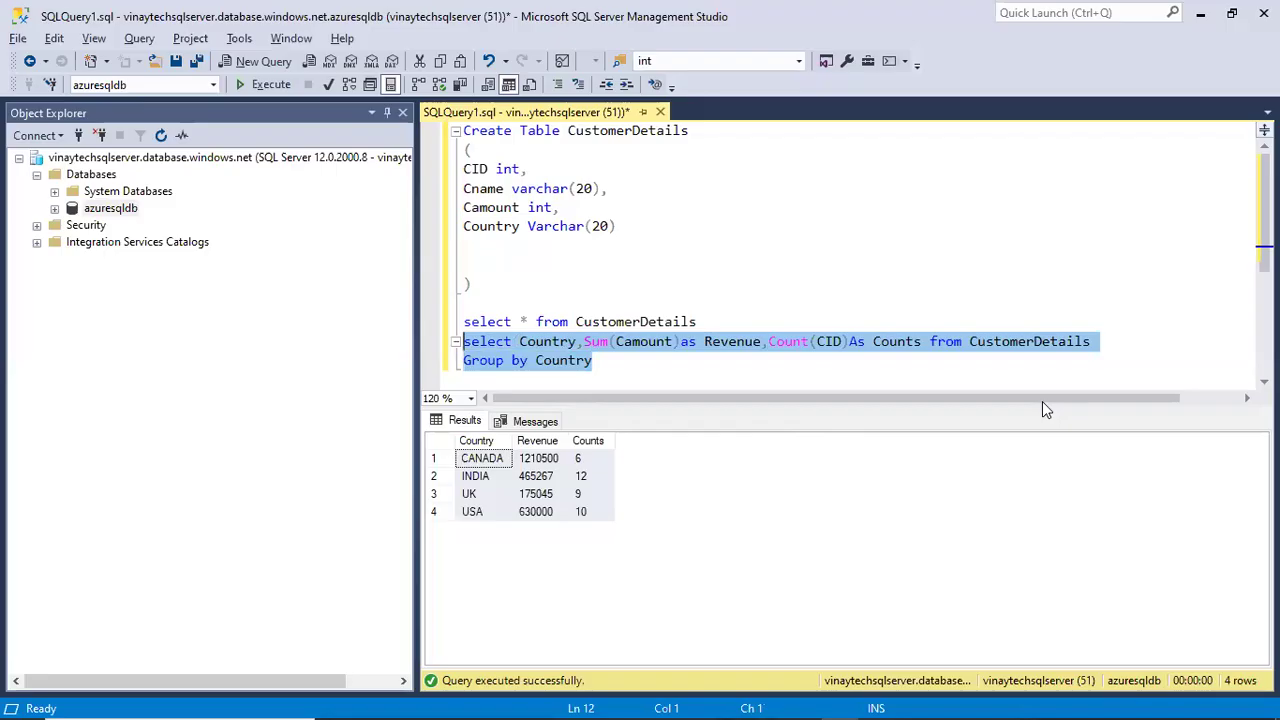
left_click(1050, 401)
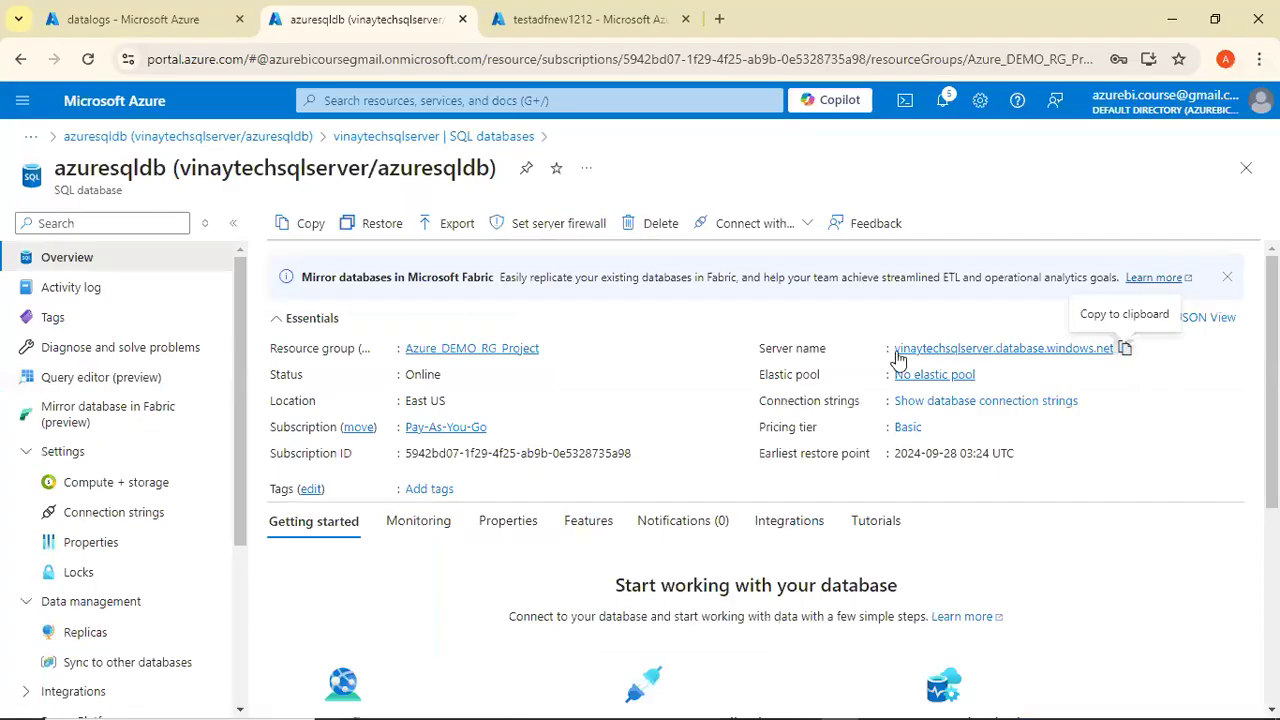
left_click(1125, 348)
Switch back to Power BI Desktop and open the Azure SQL database connector from the Azure data sources.
key("alt+Tab")
key("Tab")
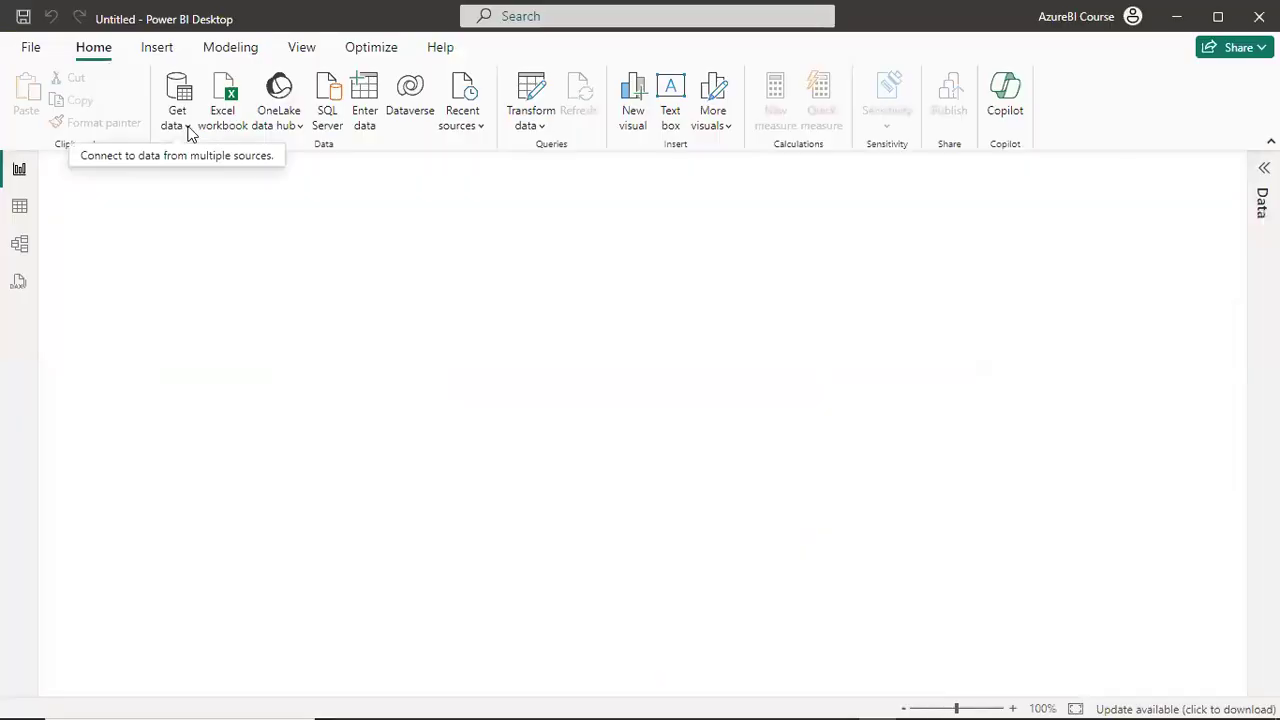
left_click(178, 118)
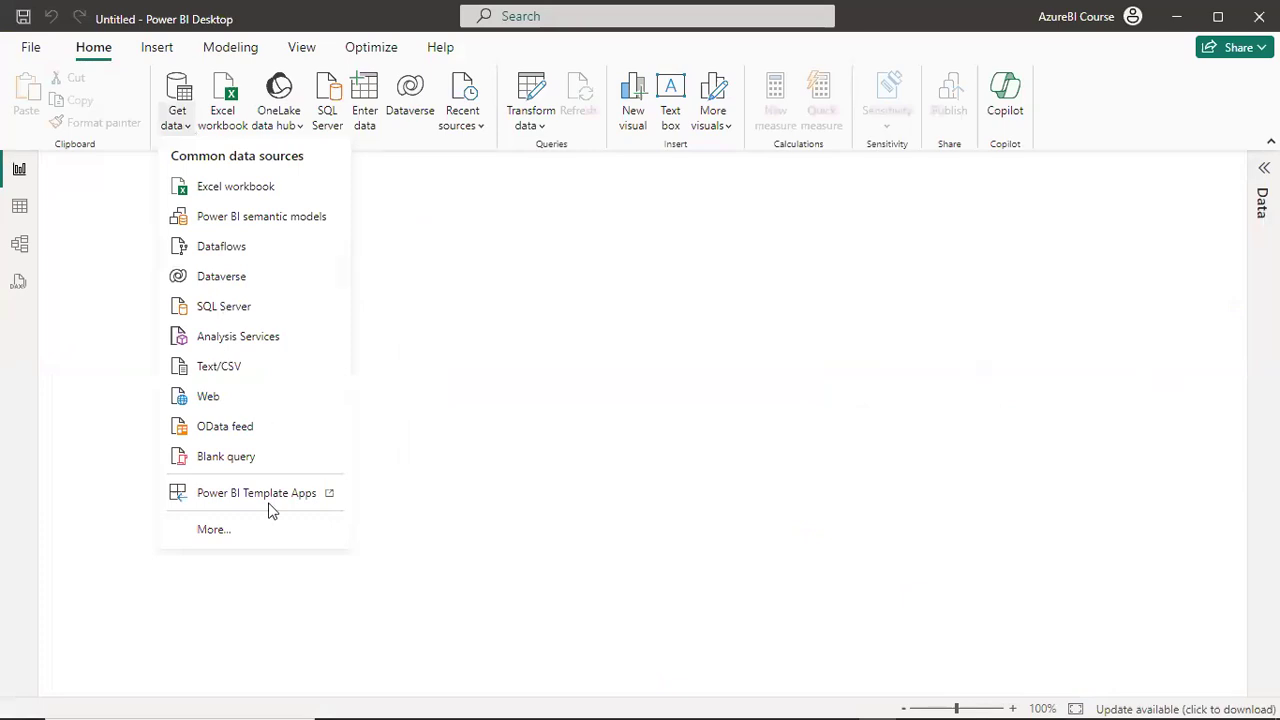
left_click(272, 531)
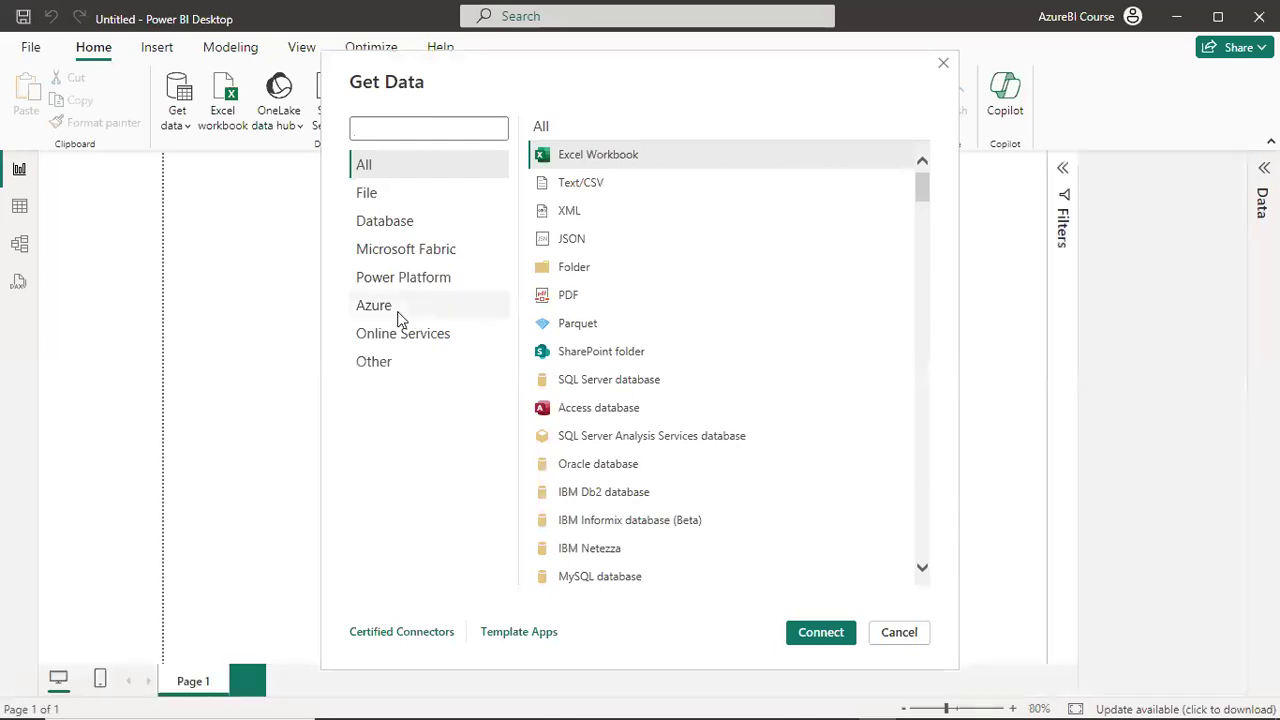
left_click(399, 318)
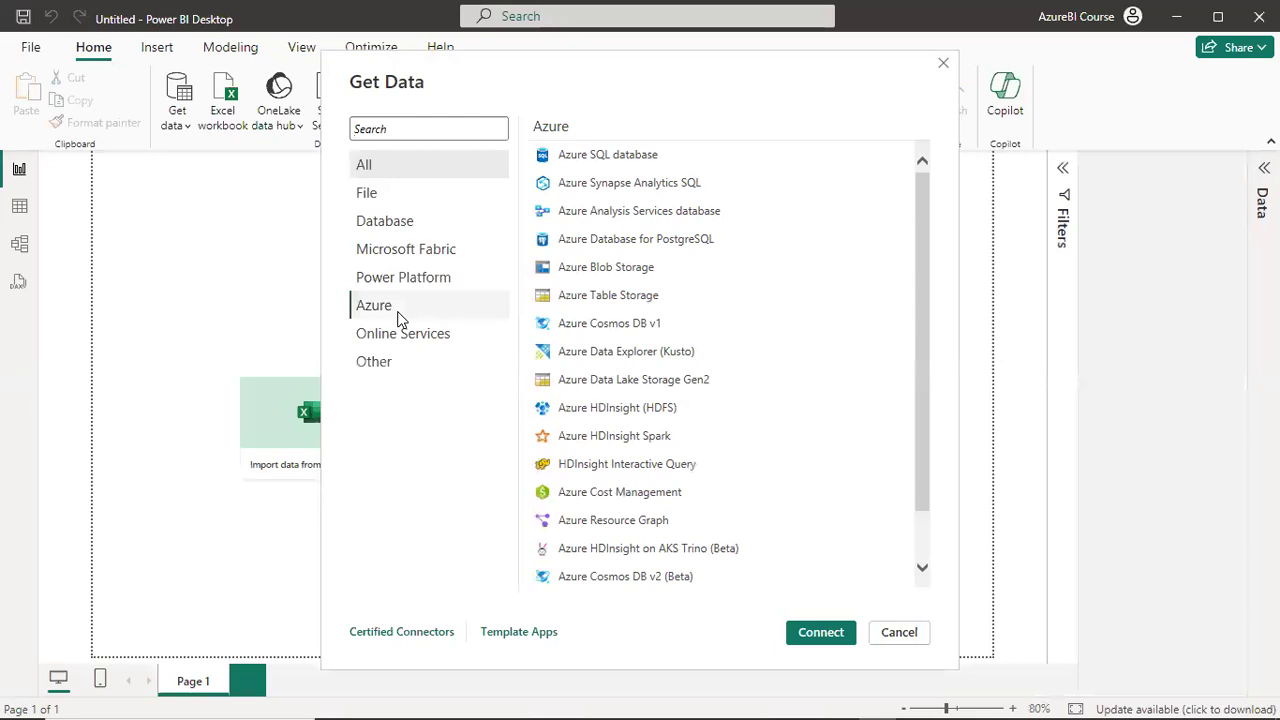
double_click(601, 267)
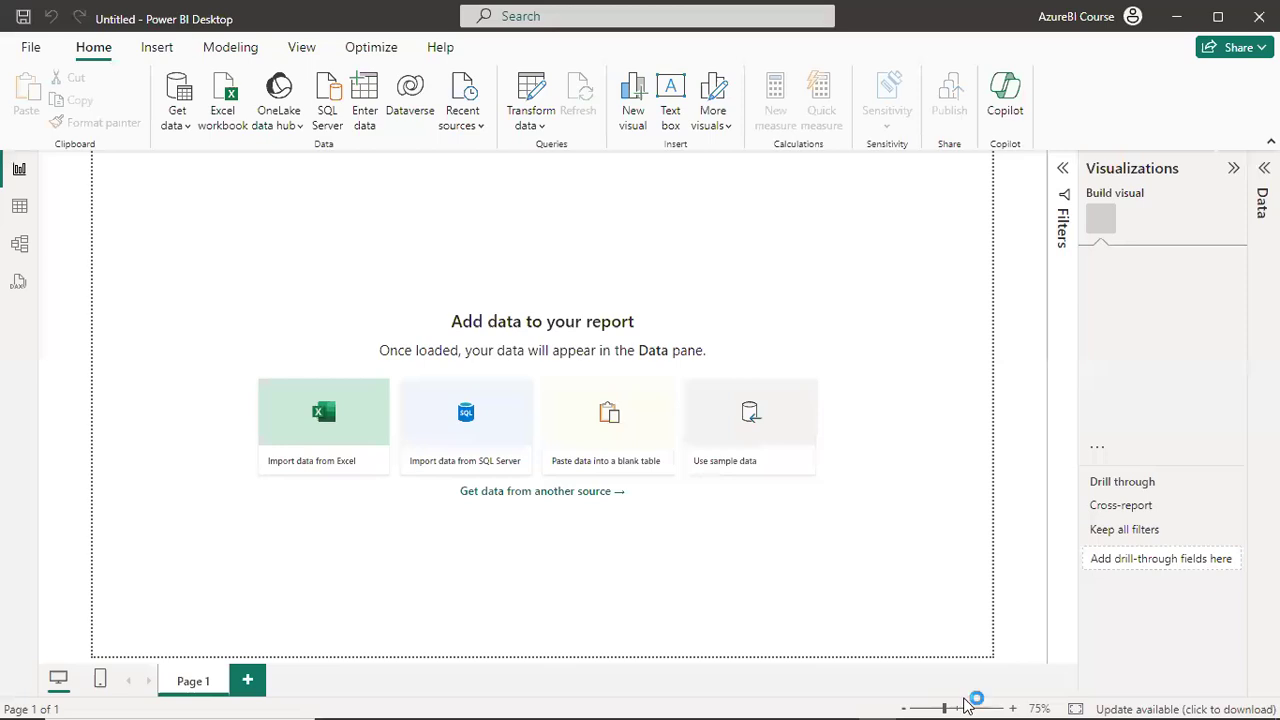
Connect to the copied server name in Import mode, leaving the optional database name blank.
mouse_move(968, 704)
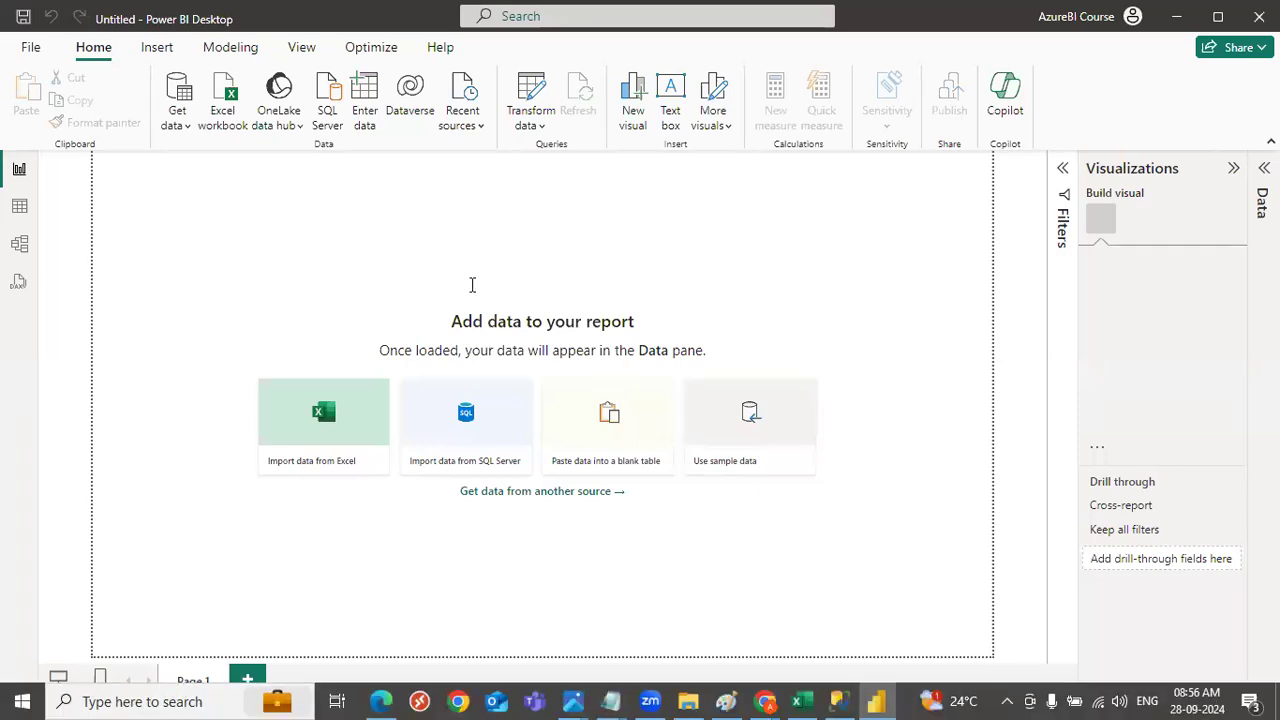
key("ctrl+v")
left_click(833, 484)
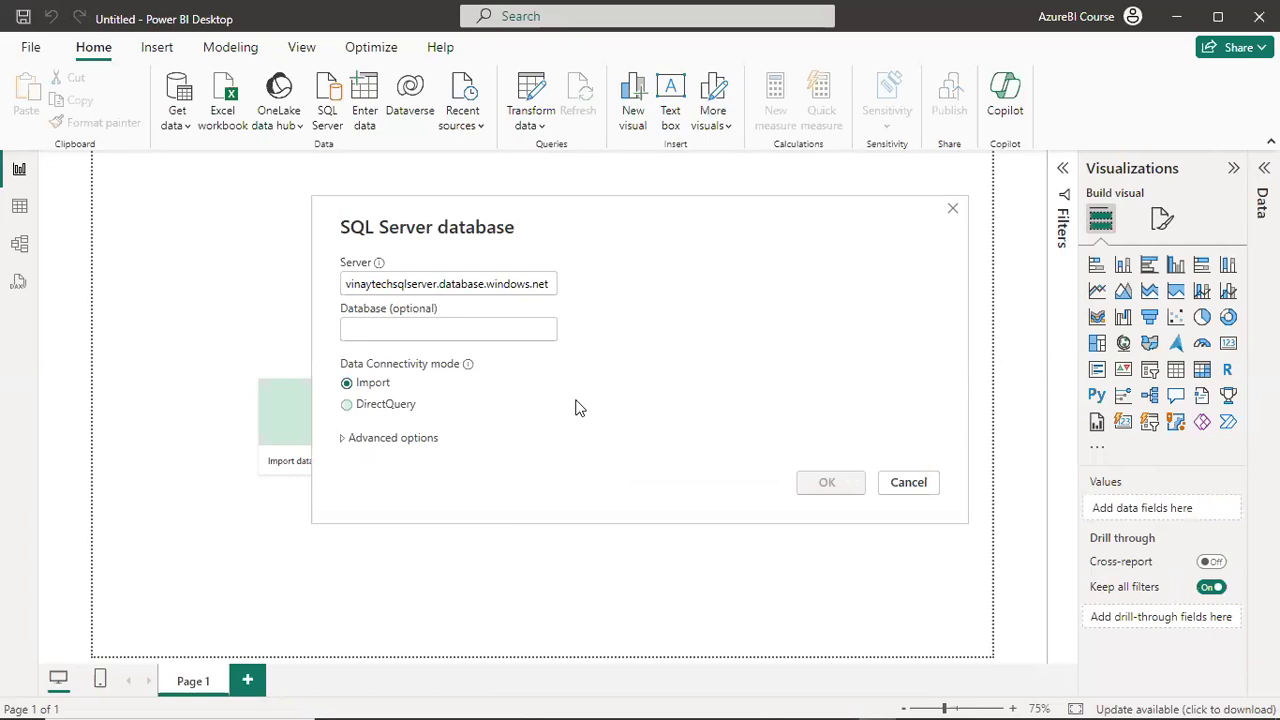
key("Escape")
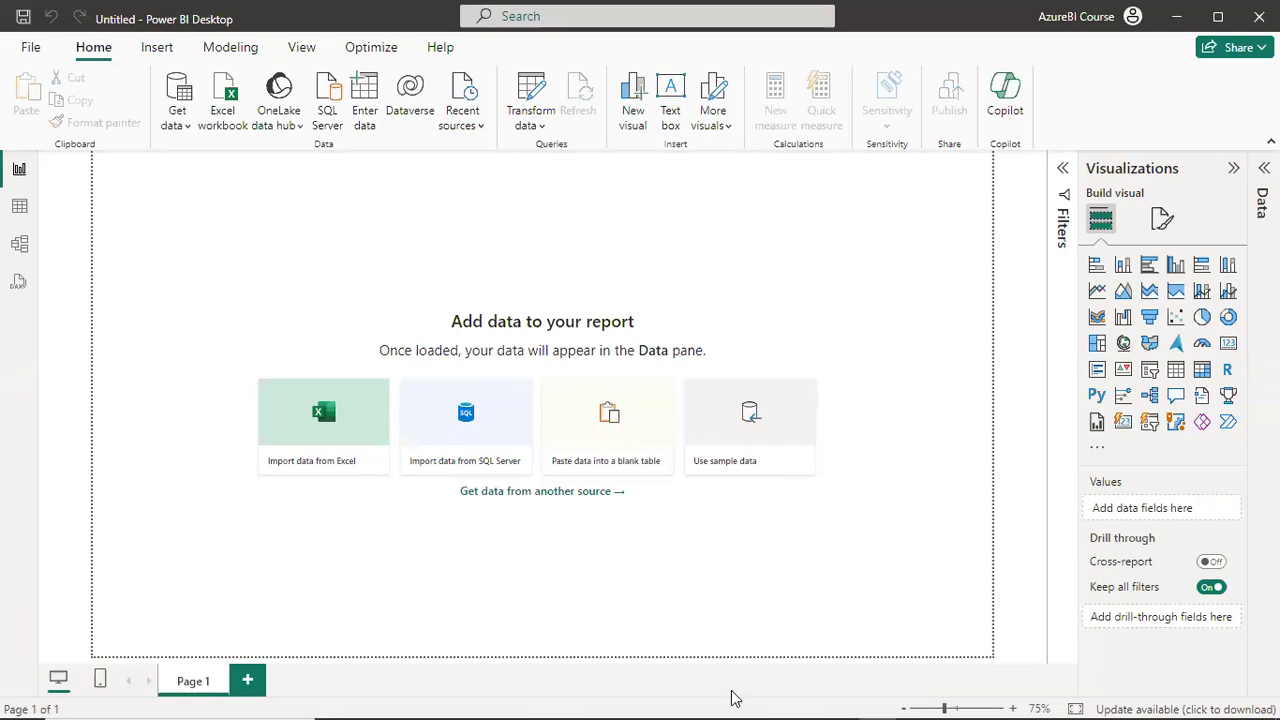
mouse_move(877, 700)
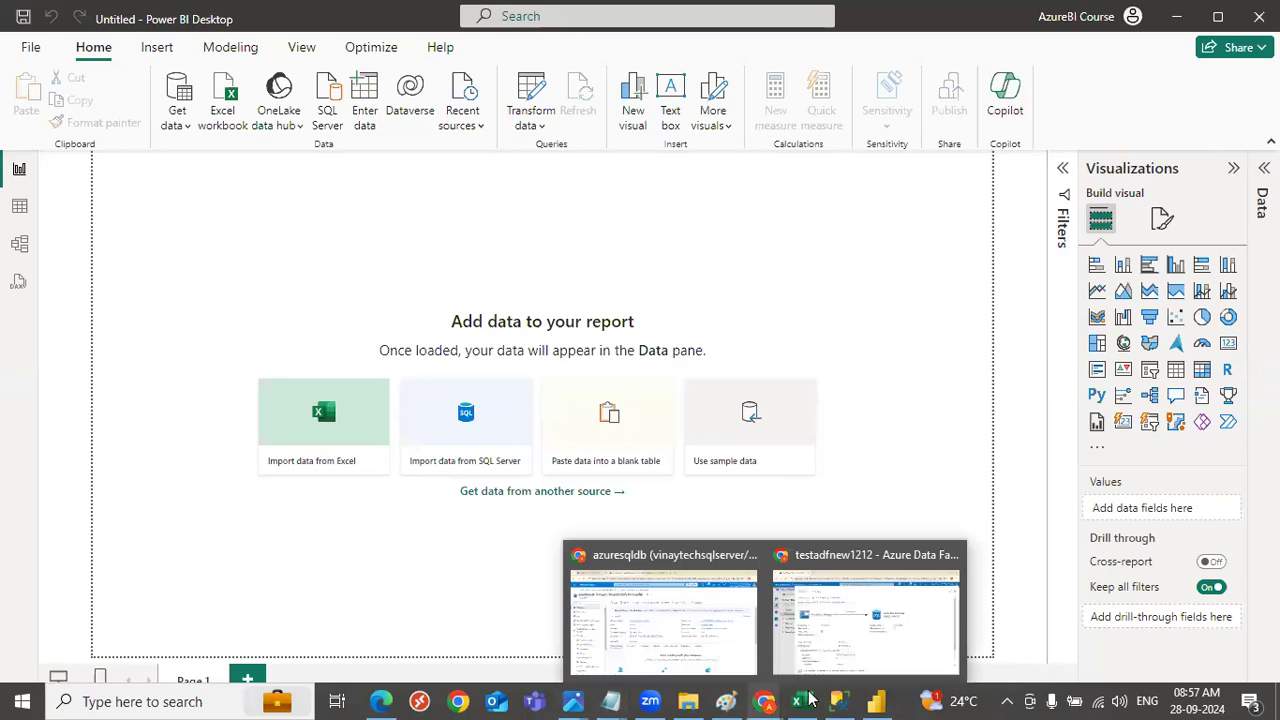
mouse_move(810, 700)
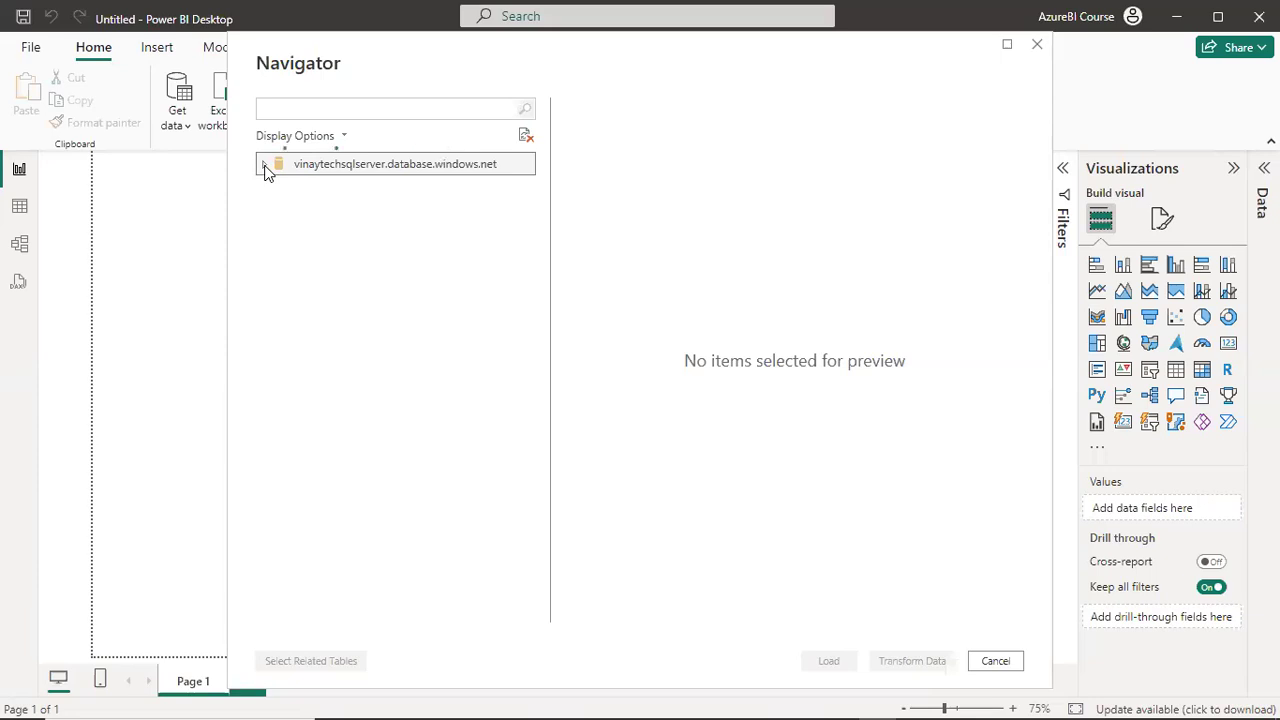
Expand the server and azuresqldb in the Navigator, select the CustomerDetails table and load it.
left_click(263, 167)
left_click(263, 167)
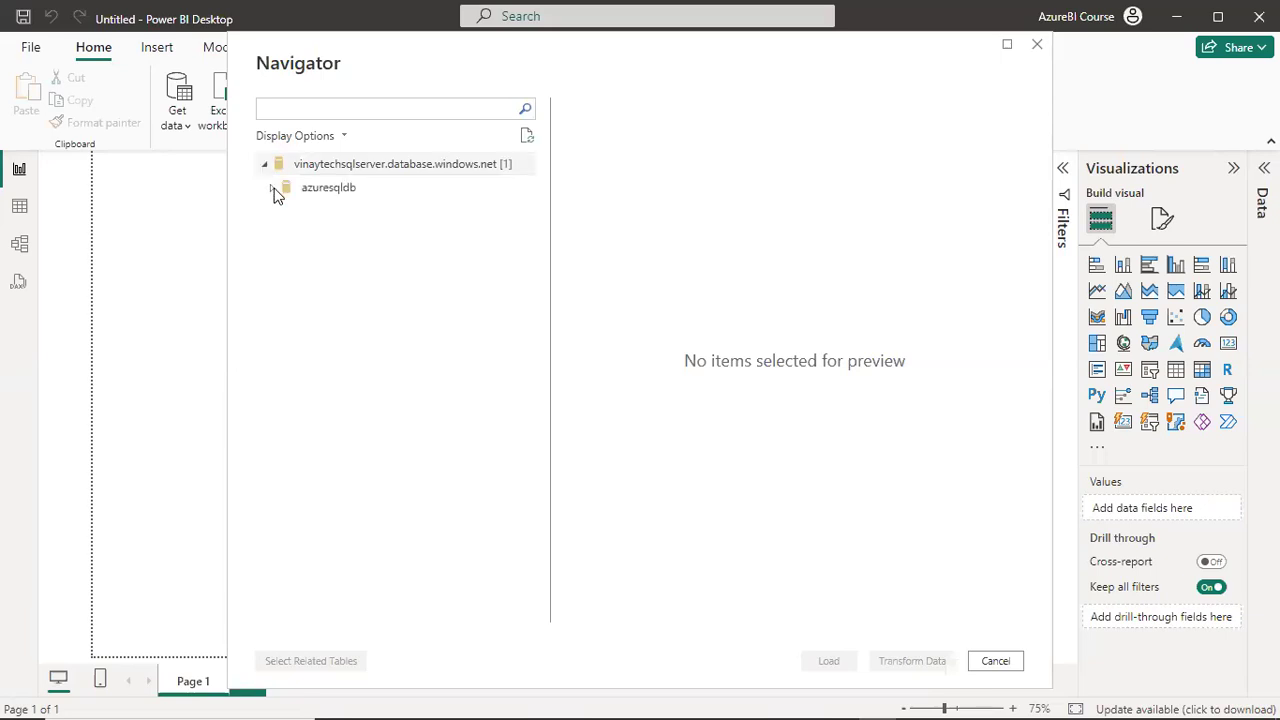
left_click(272, 188)
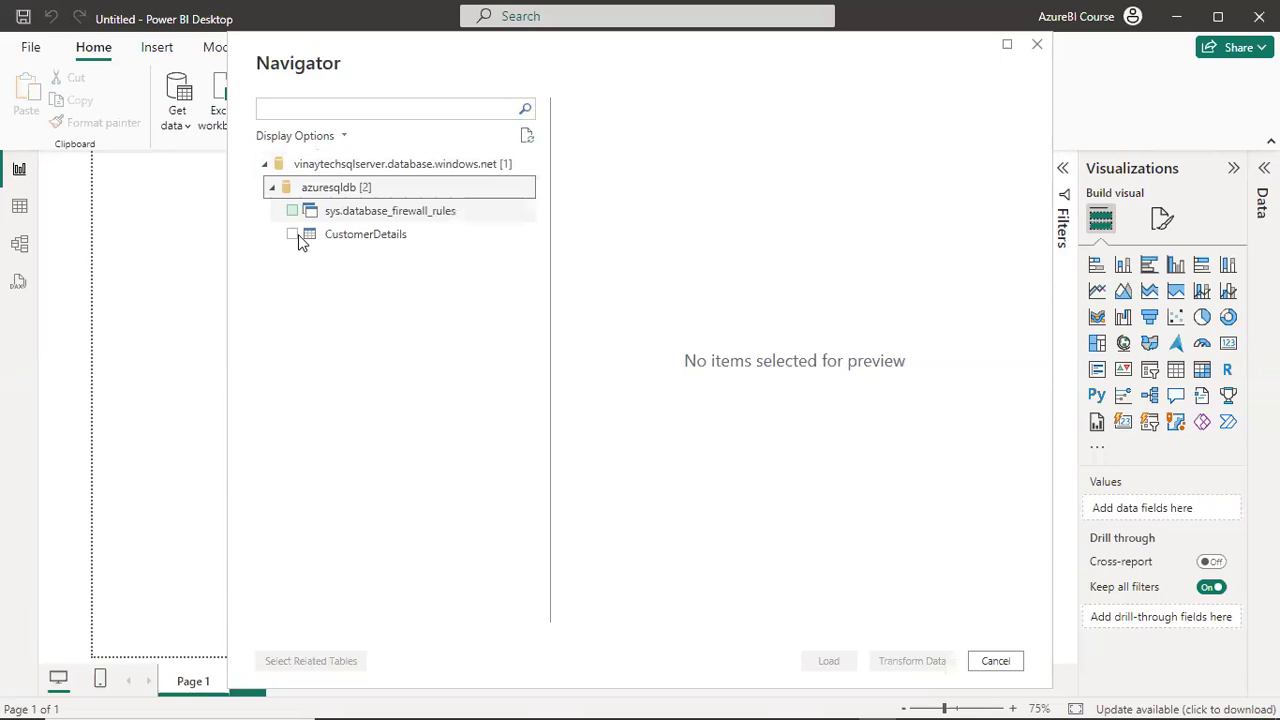
left_click(302, 240)
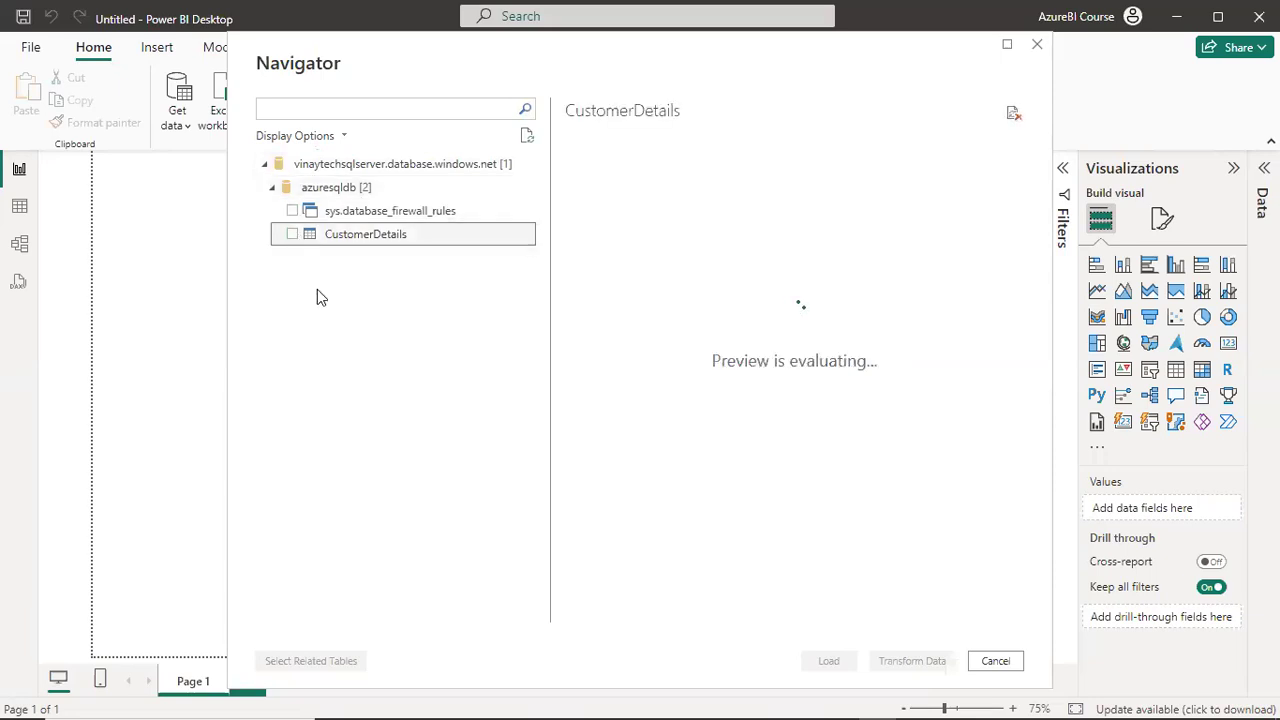
left_click(293, 237)
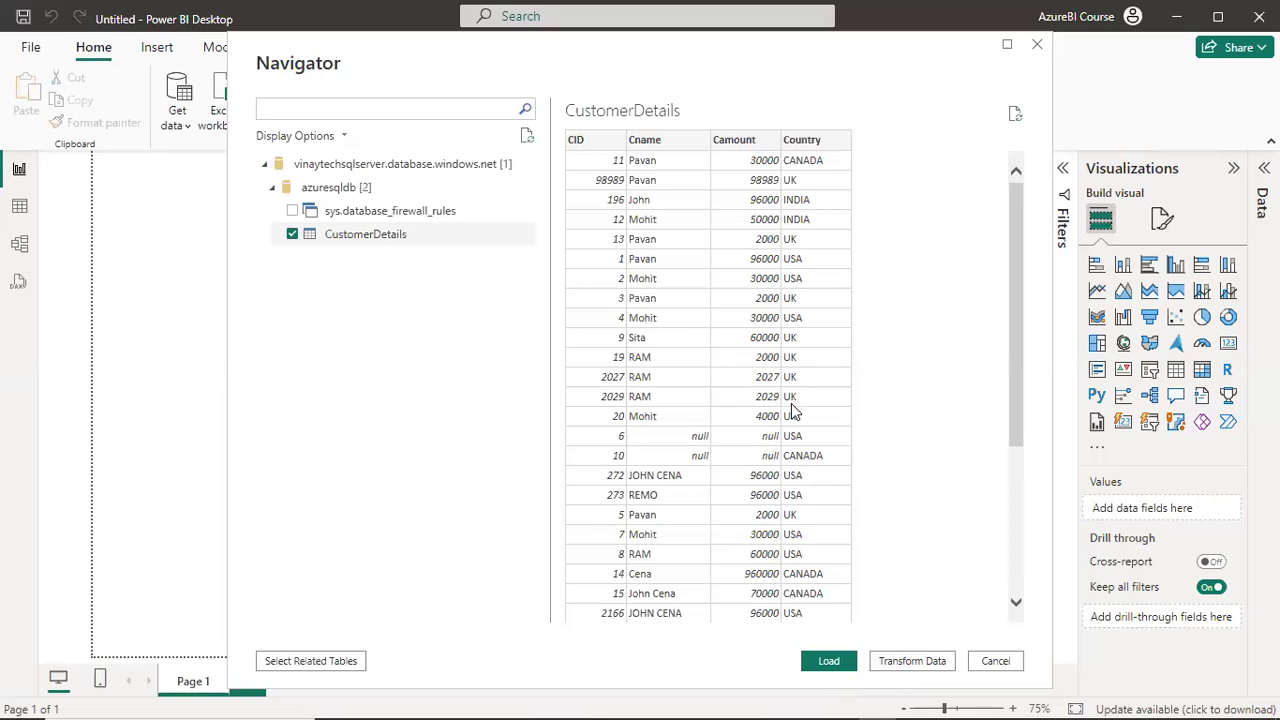
left_click(829, 660)
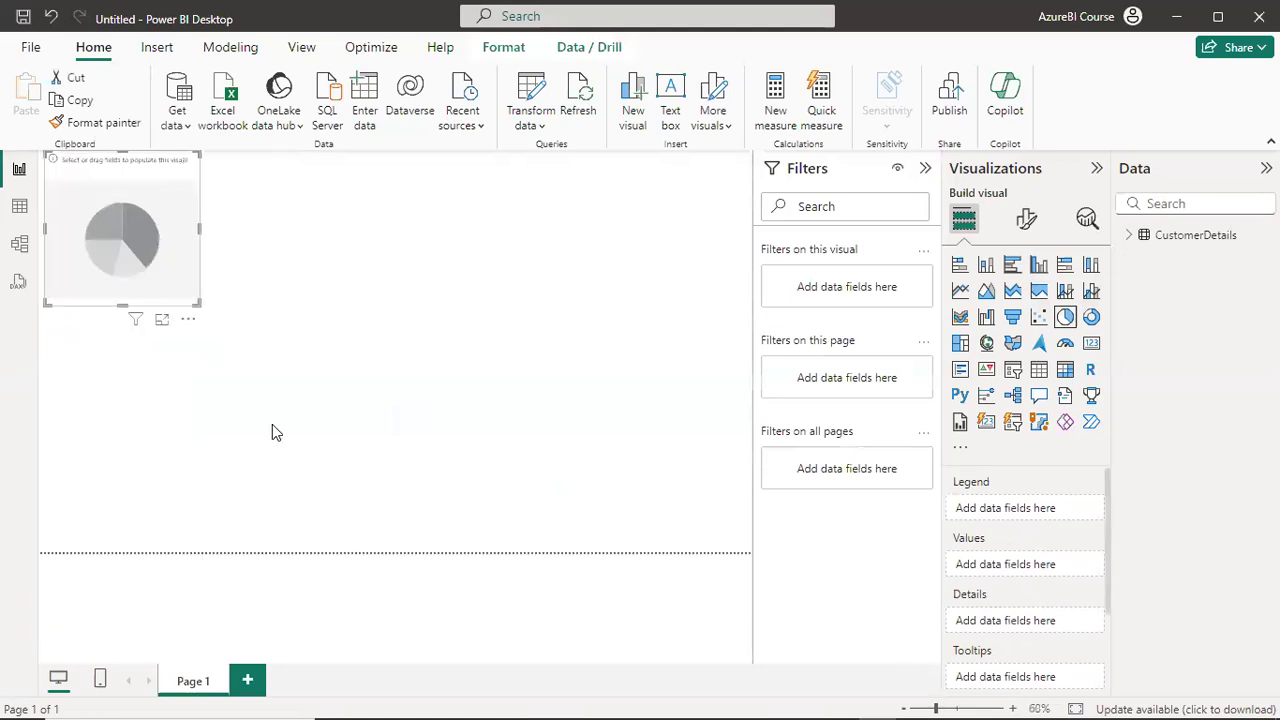
Enlarge the empty pie chart and populate it with Country as the legend and Camount as the values.
left_click_drag(274, 432, 314, 442)
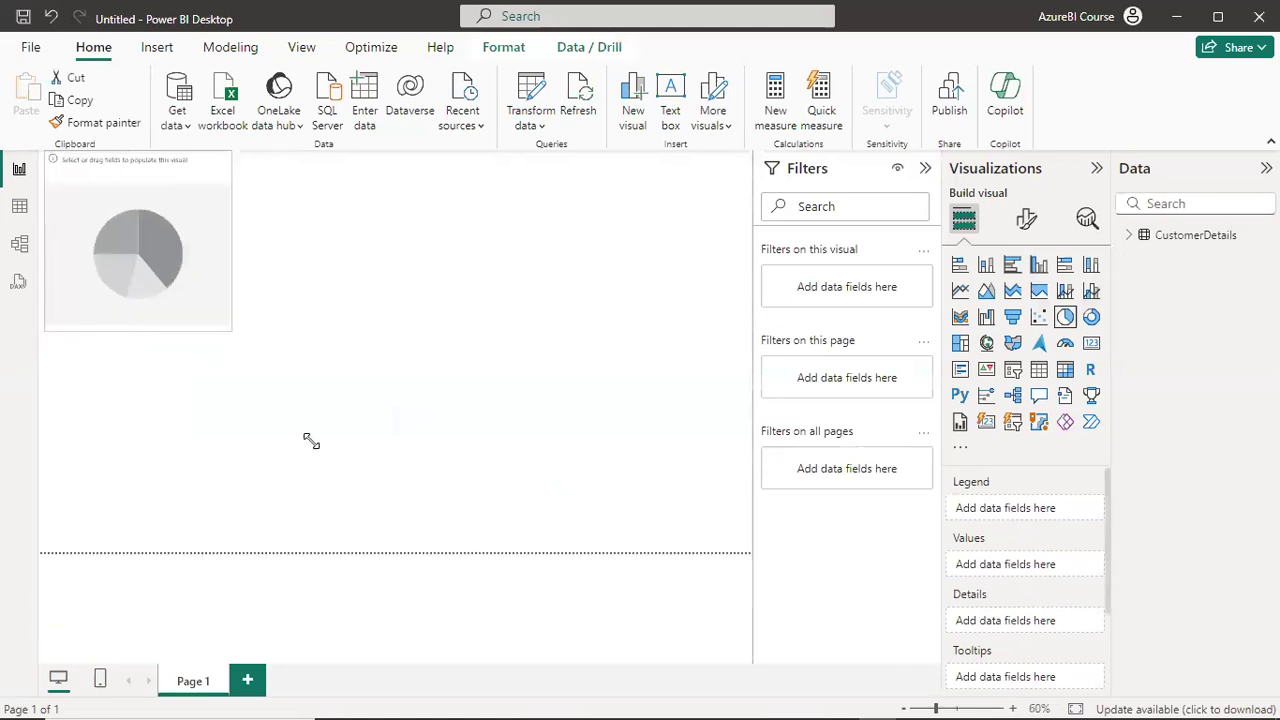
left_click(1131, 236)
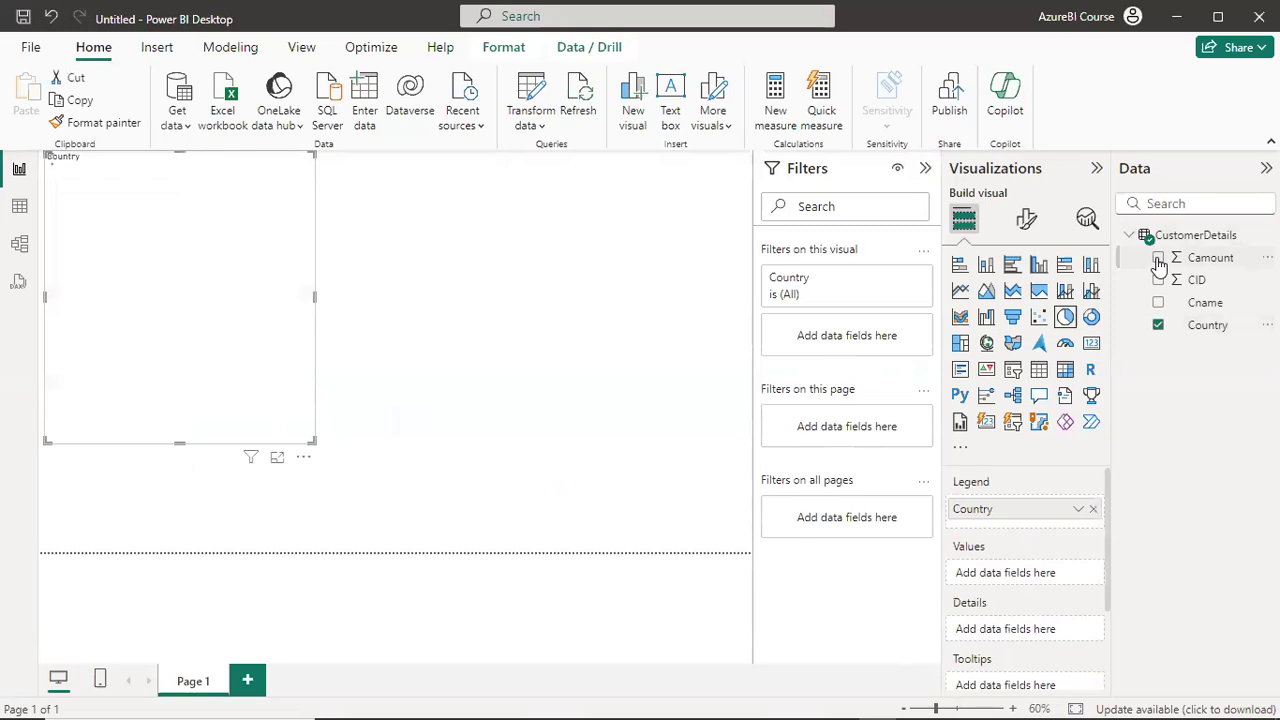
left_click(1158, 258)
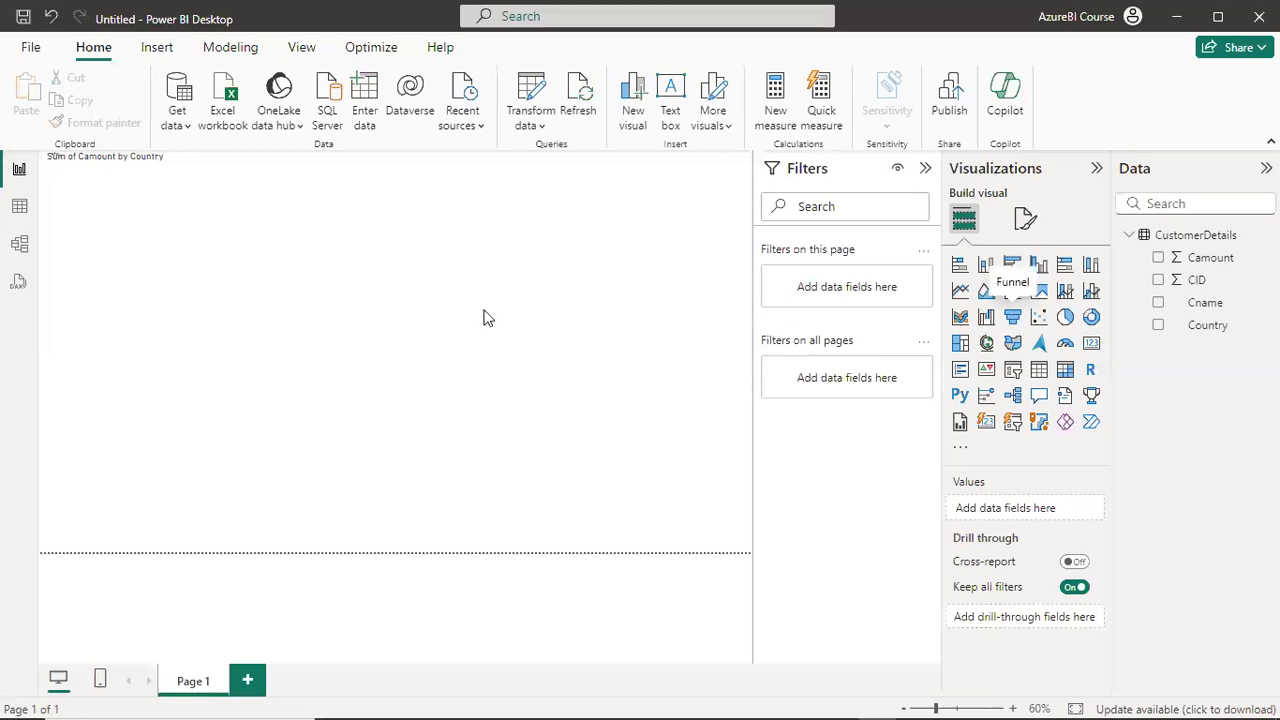
Place and enlarge a funnel chart beside the pie chart, with Country as category and Count of CID as values.
left_click_drag(538, 370, 542, 227)
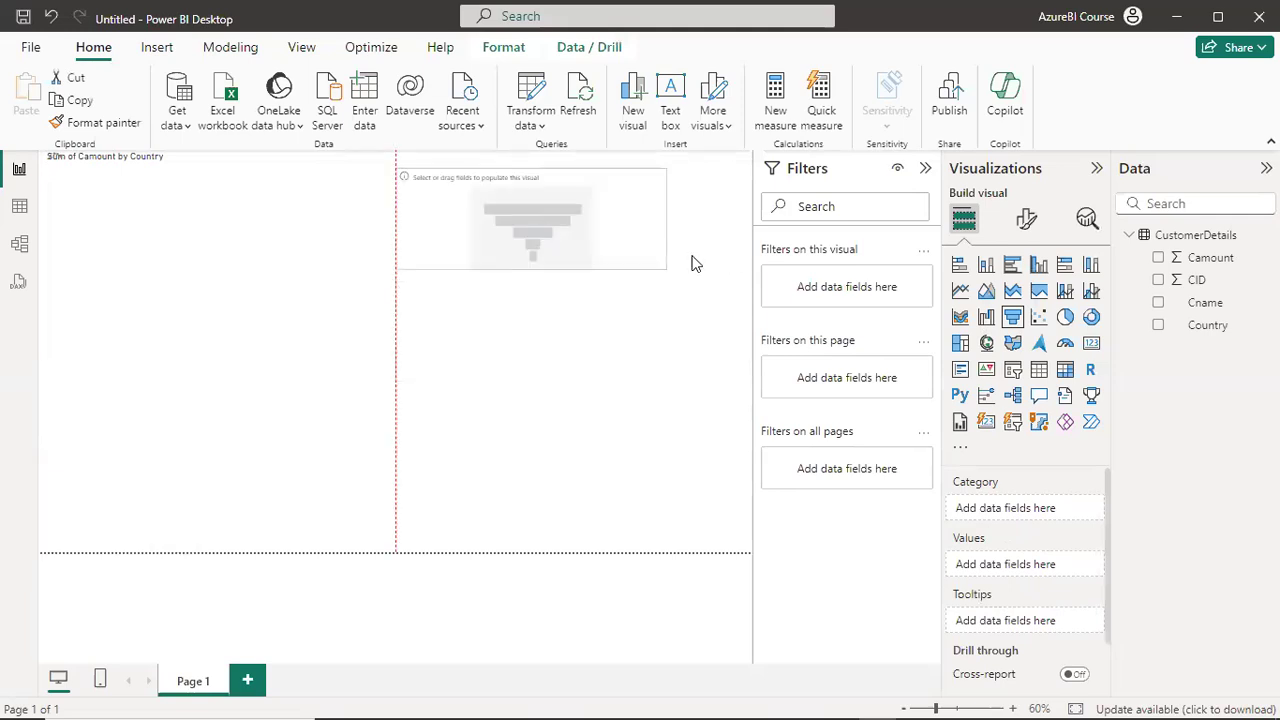
left_click_drag(696, 263, 669, 257)
left_click_drag(740, 335, 742, 347)
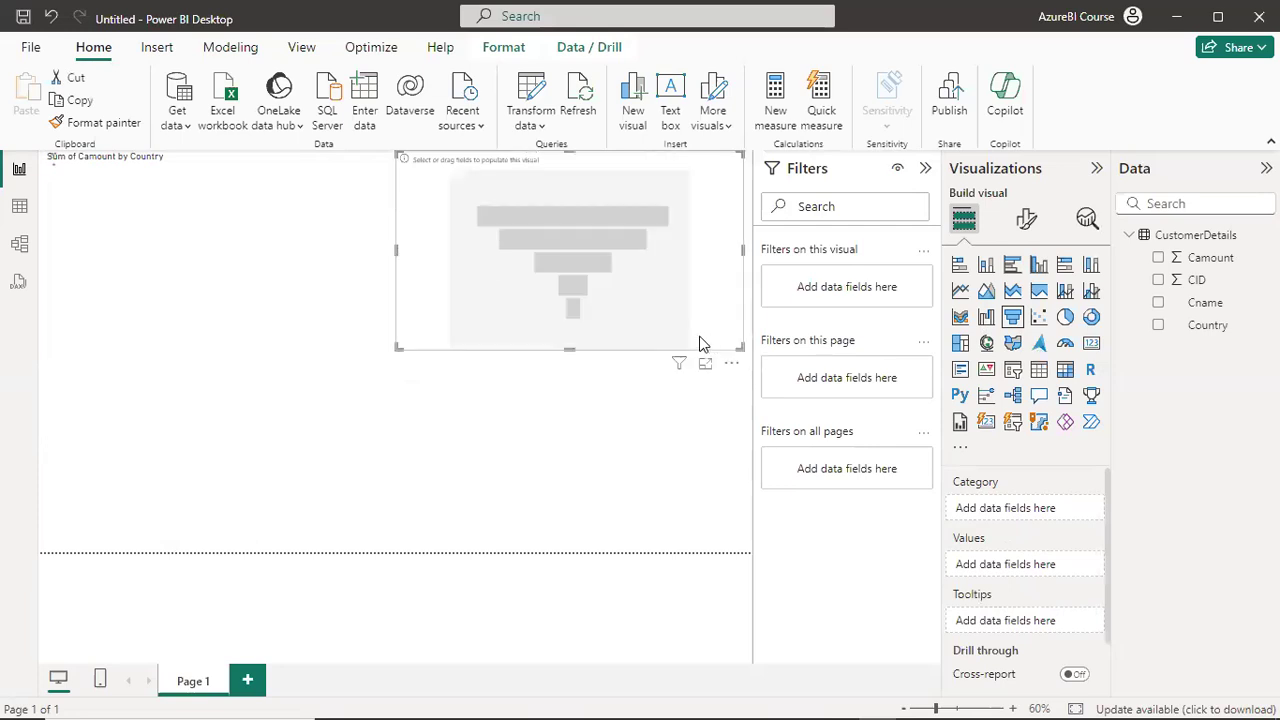
left_click(1159, 327)
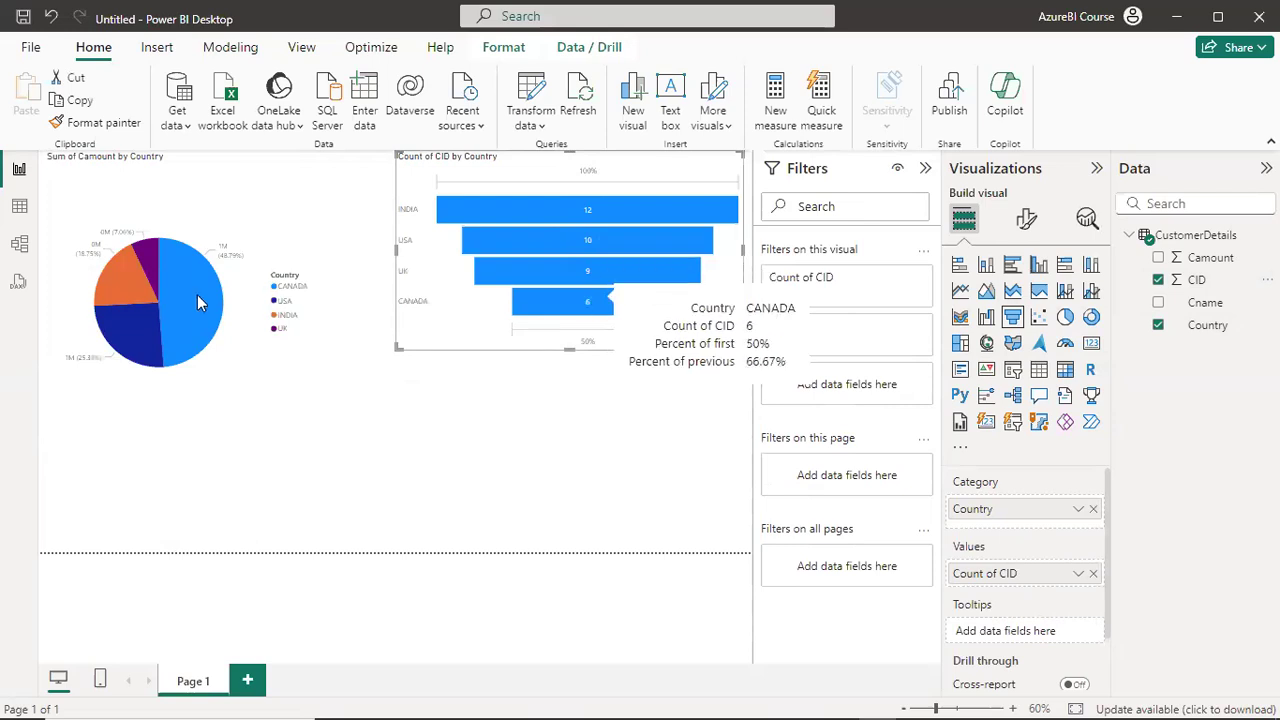
Widen the pie chart on the report page until its edge meets the funnel chart, and deselect it.
left_click(313, 298)
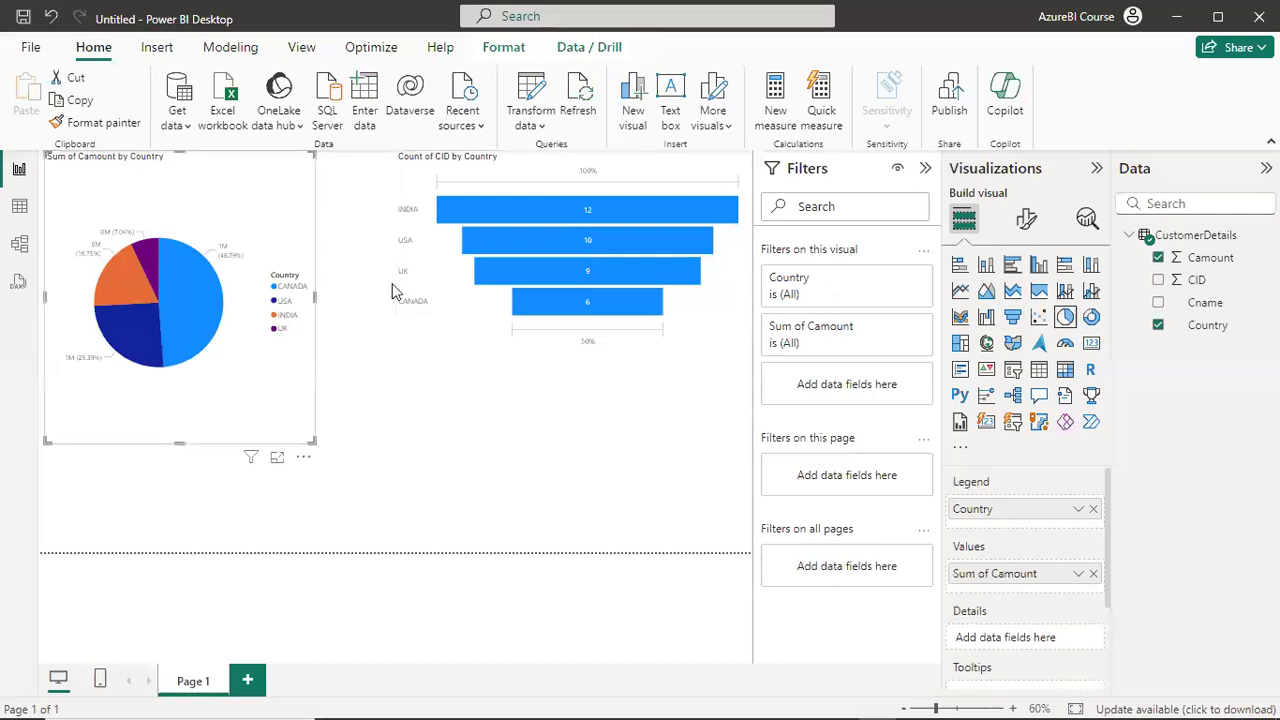
left_click_drag(392, 283, 392, 283)
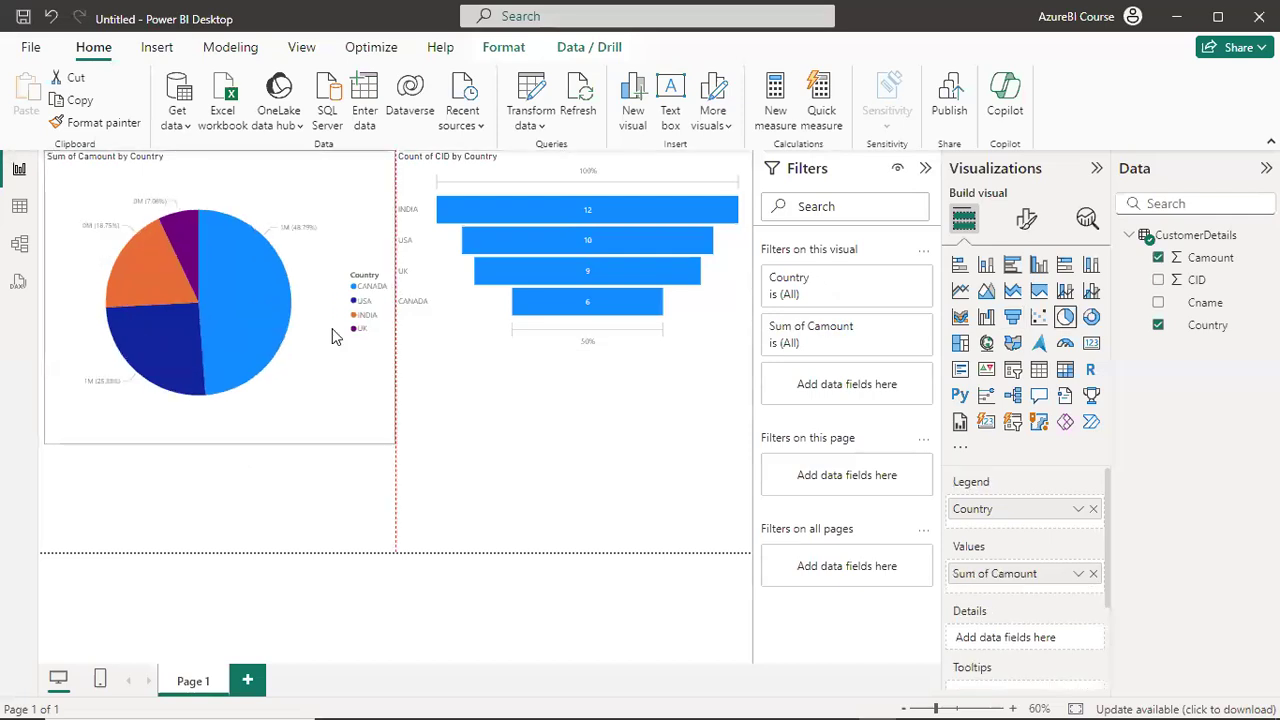
left_click(675, 440)
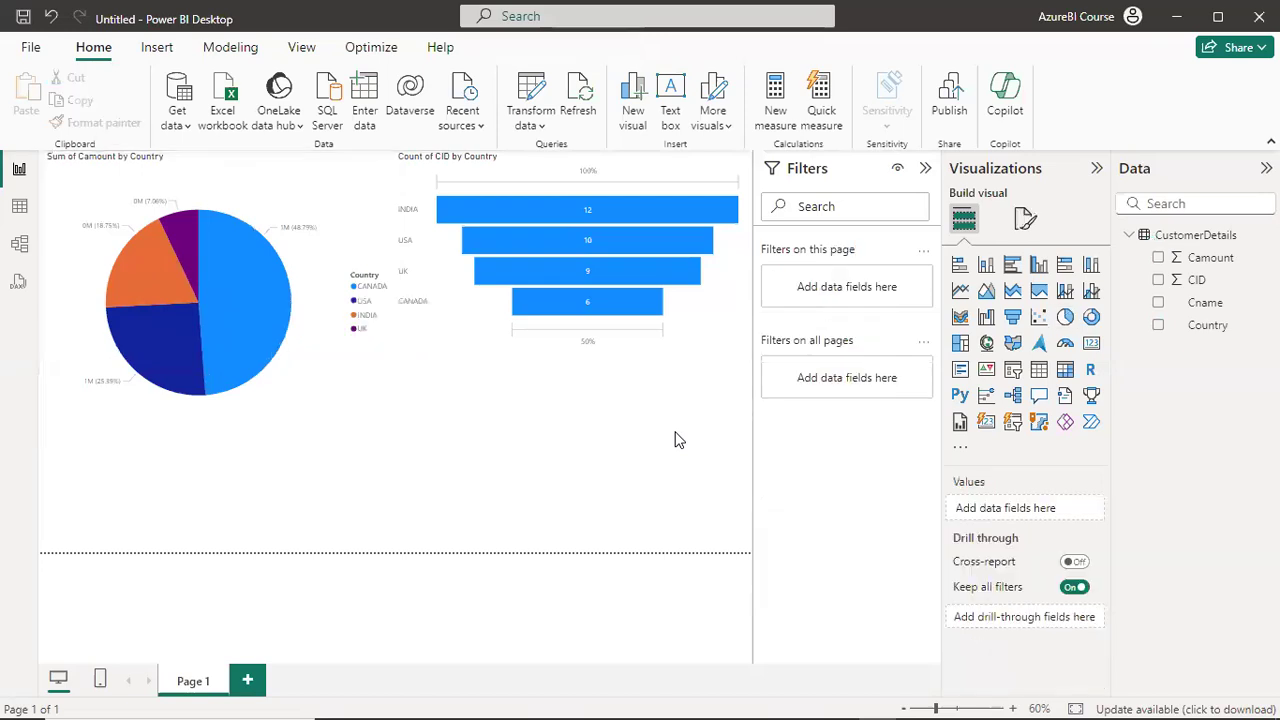
Switch to Azure Data Factory, close the copy activity's run details and debug Load_Data_ABlob_ASQL_Pipeline again.
key("alt+Tab")
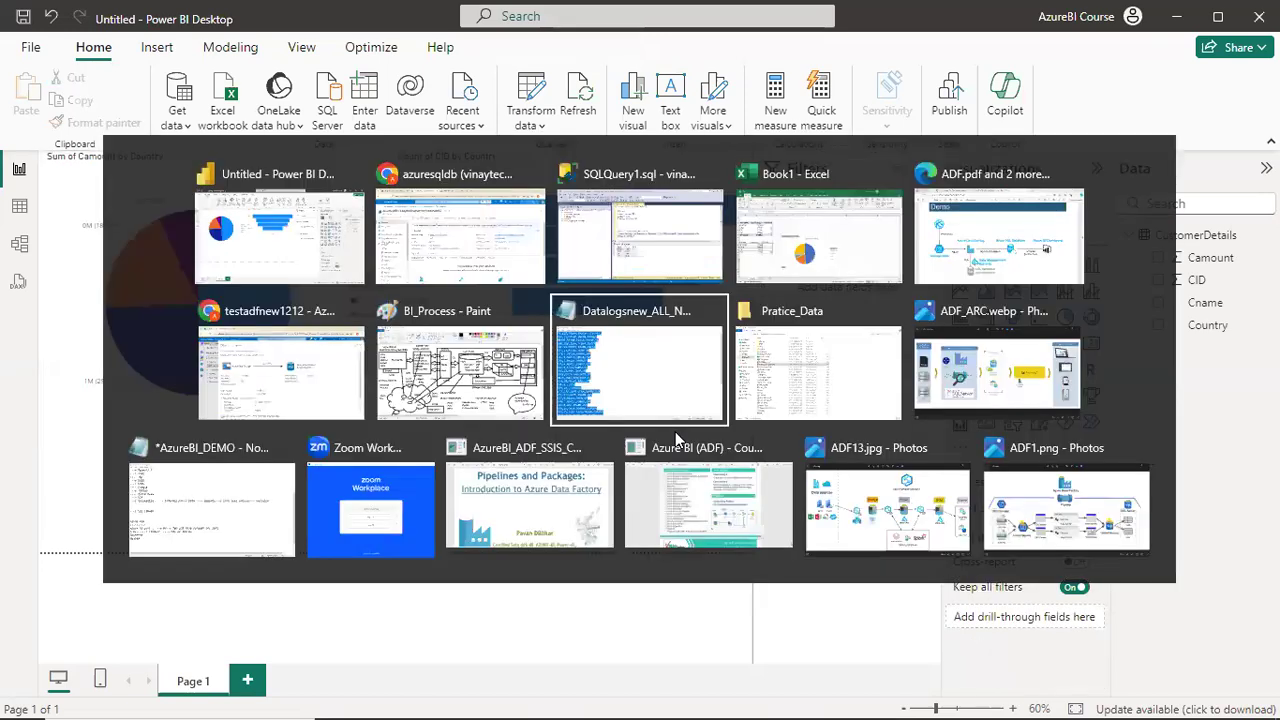
key("Escape")
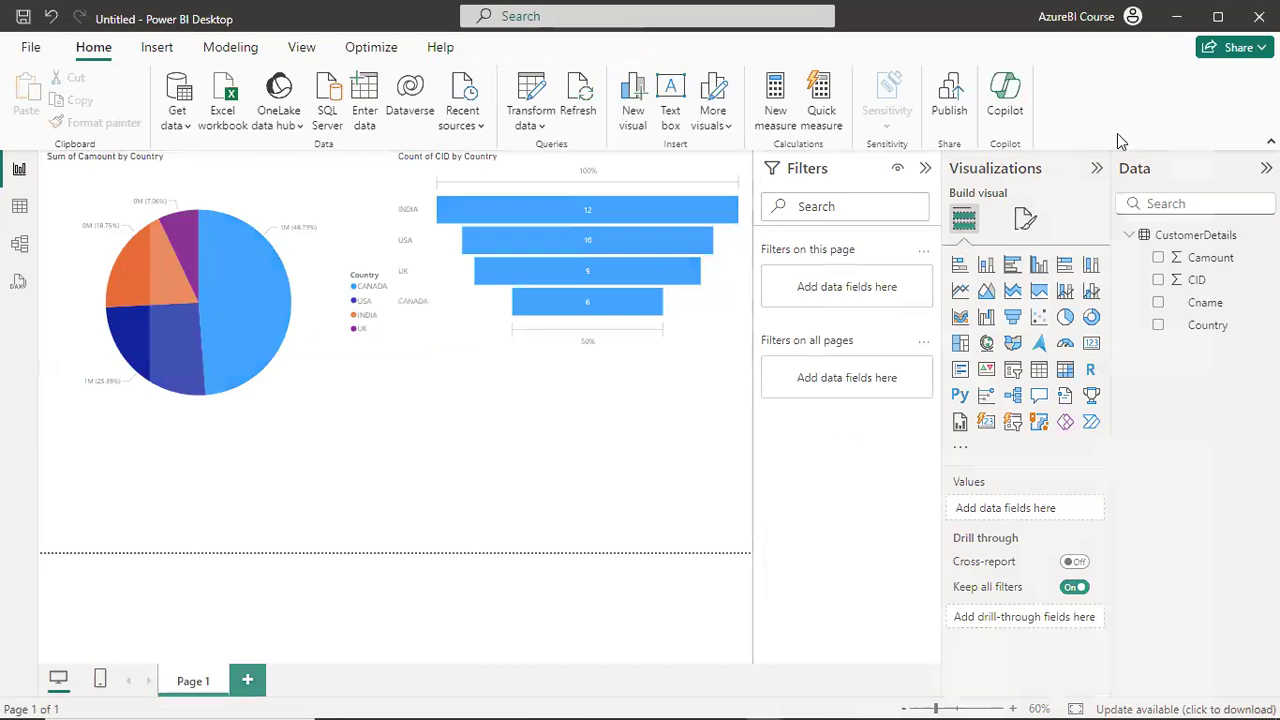
key("alt+Tab")
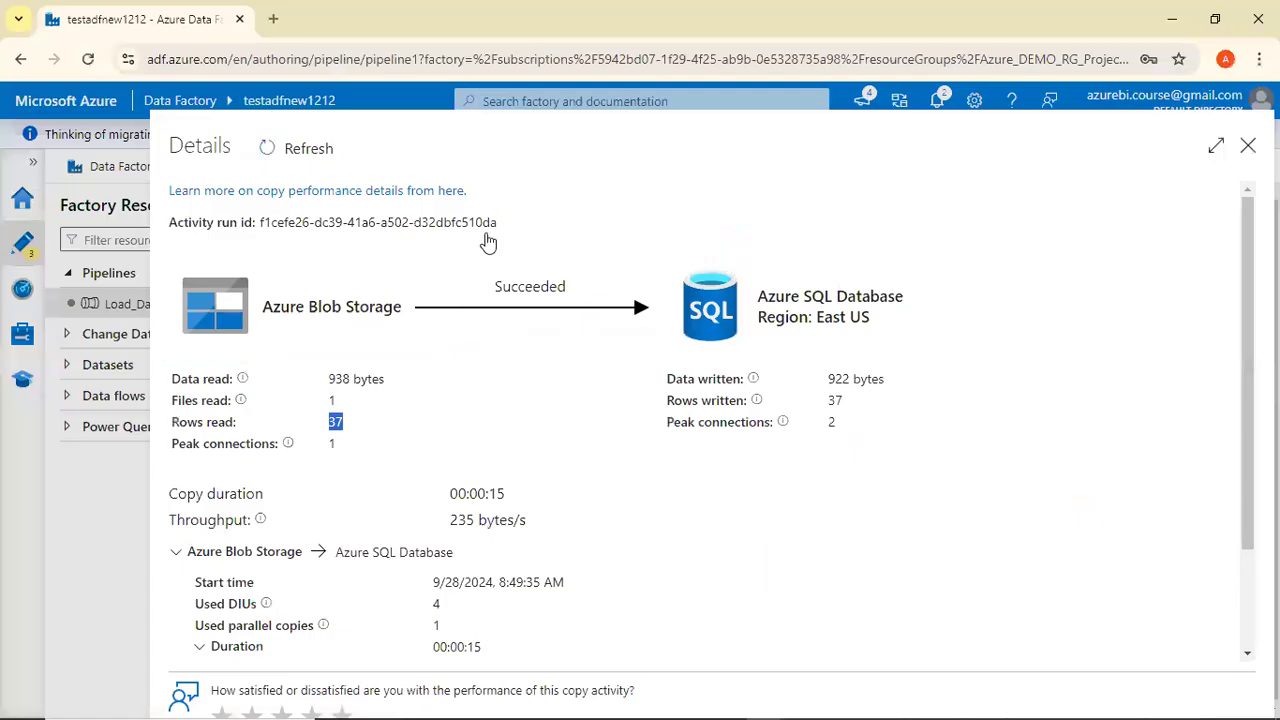
key("Escape")
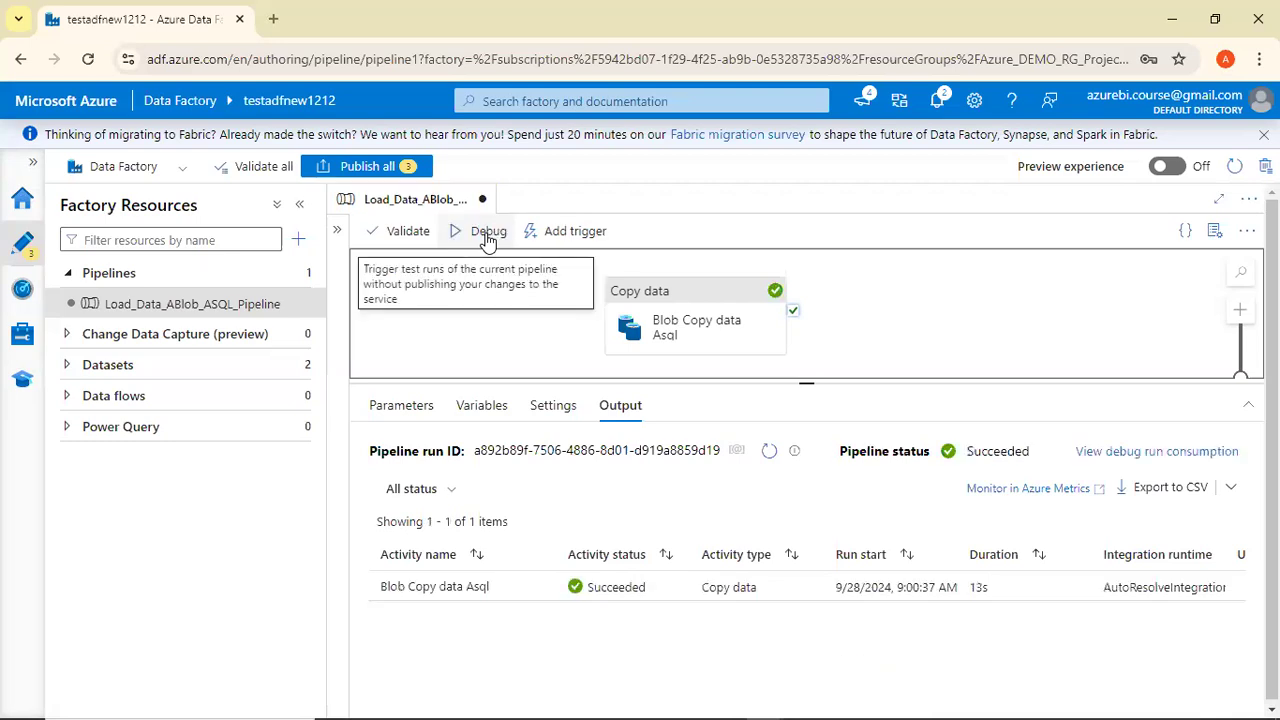
Switch to Power BI Desktop, refresh the report data and inspect the country values in the funnel chart.
key("alt+Tab")
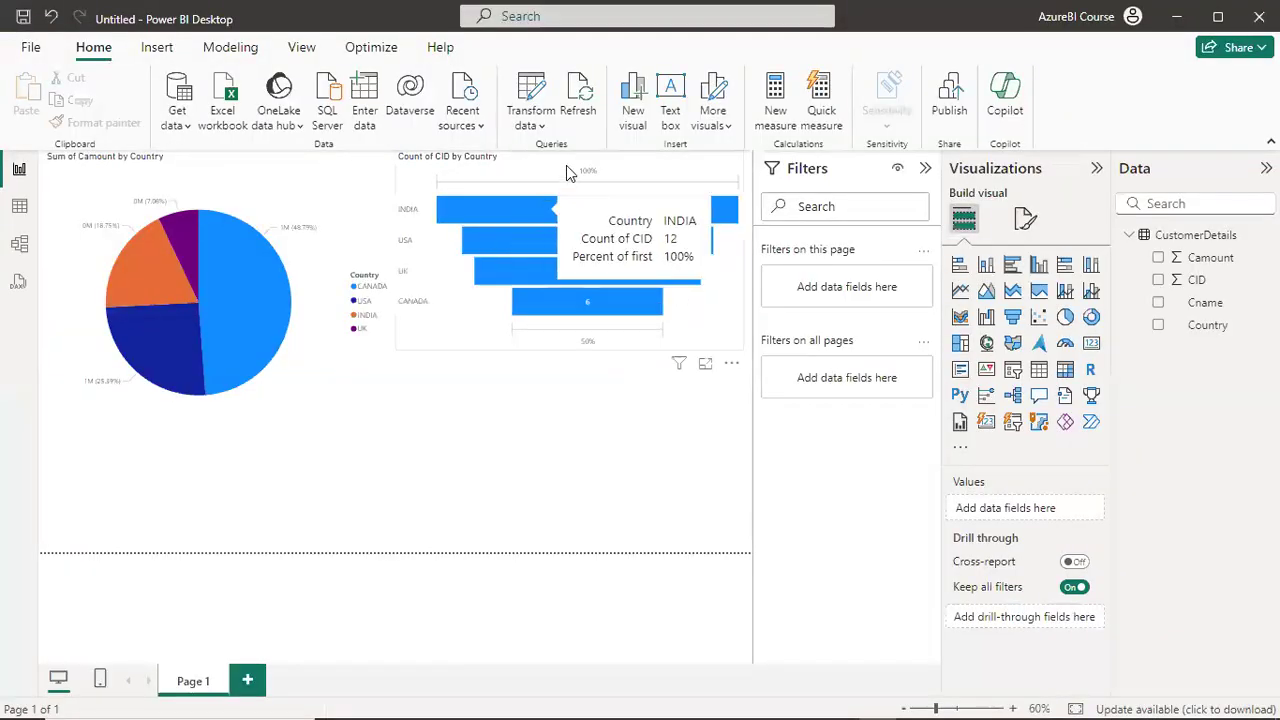
left_click(580, 105)
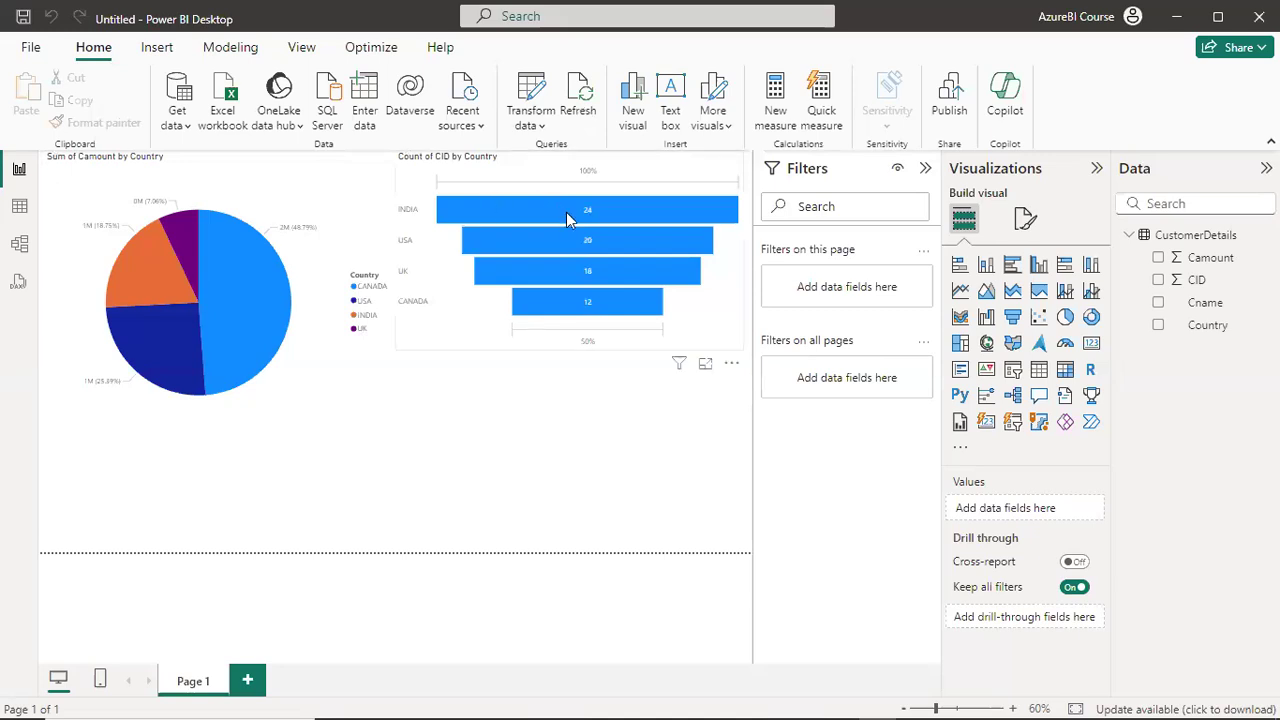
mouse_move(588, 215)
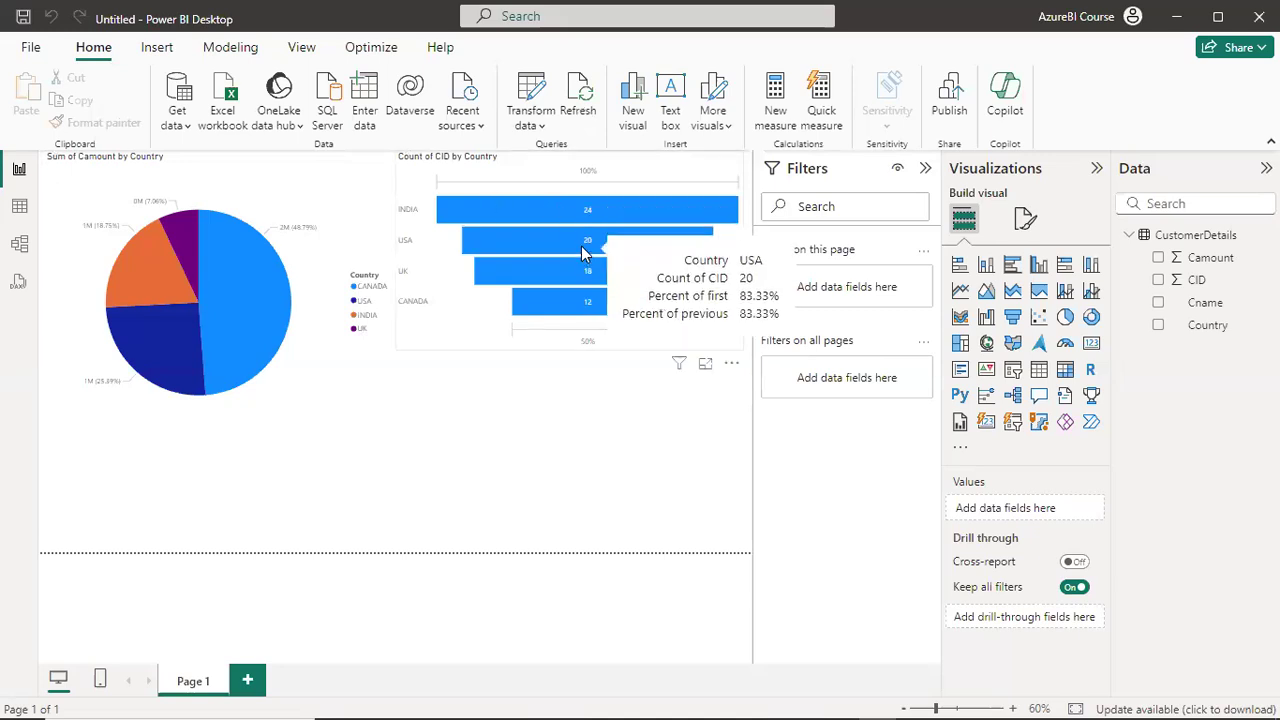
mouse_move(593, 272)
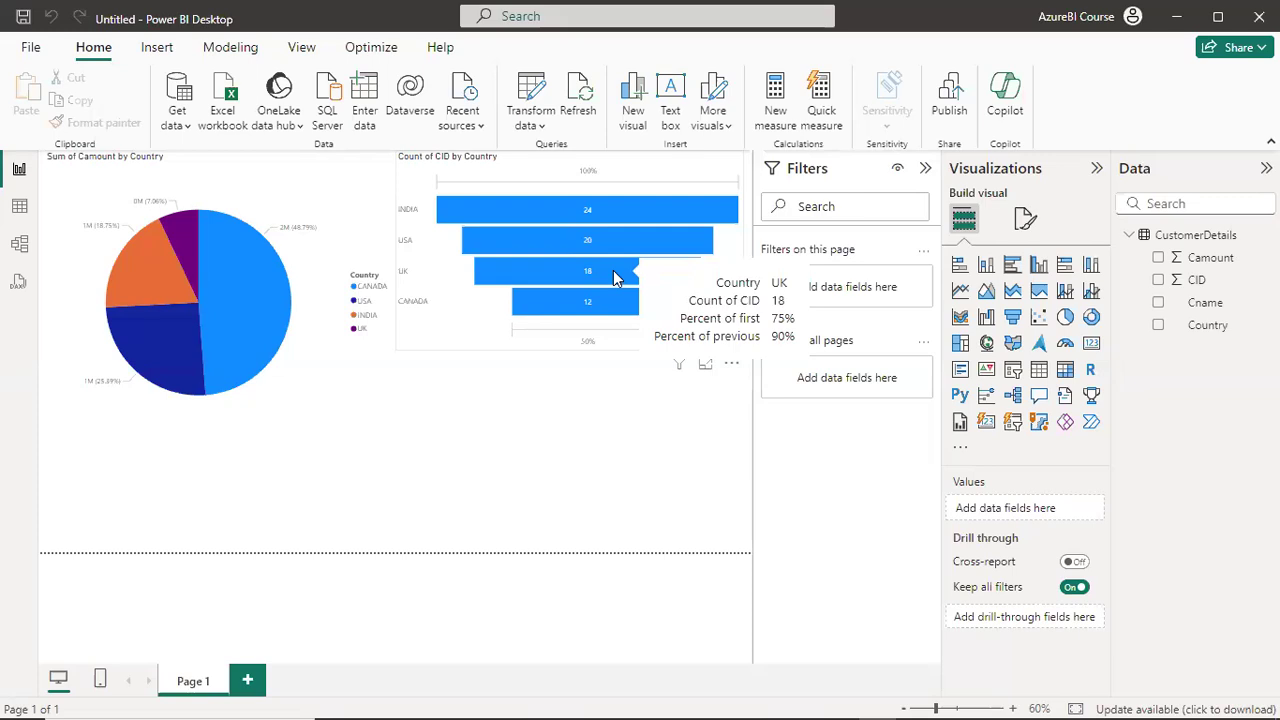
Switch to SQL Server Management Studio and execute only the query "select * from CustomerDetails".
key("alt+Tab")
key("alt+Tab")
key("alt+Tab")
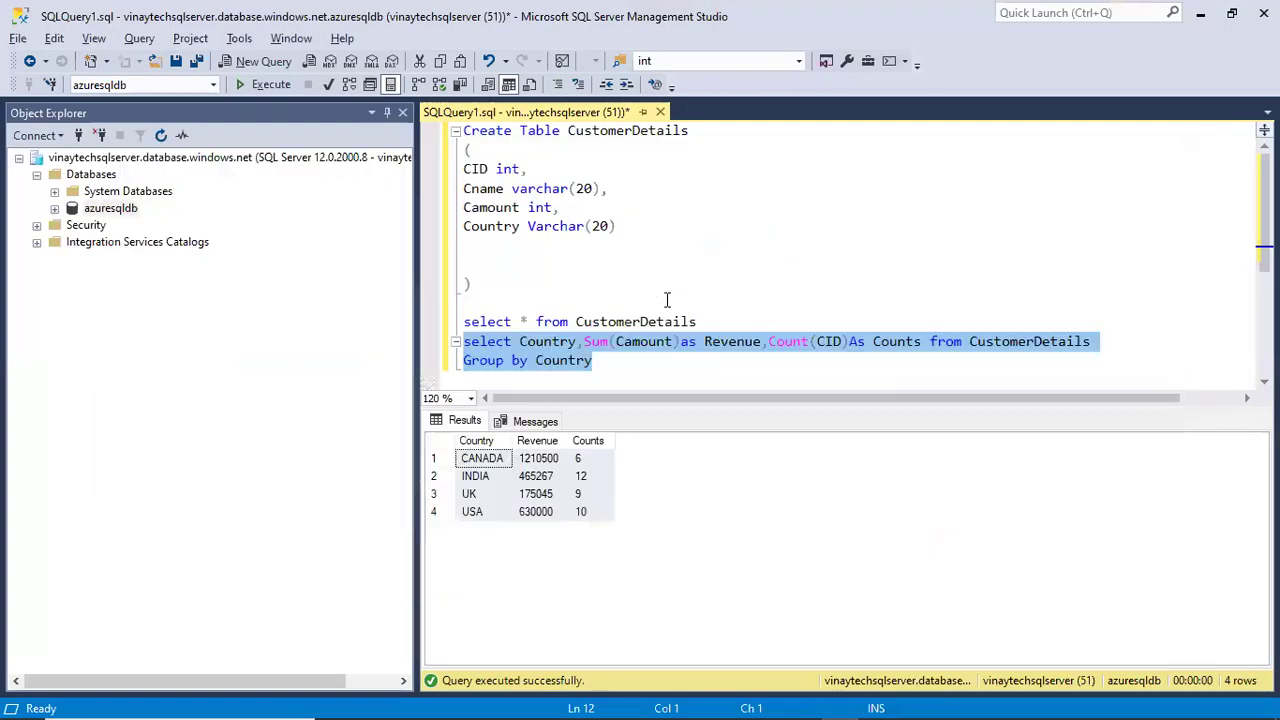
left_click(667, 322)
key("Home")
key("shift+End")
key("F5")
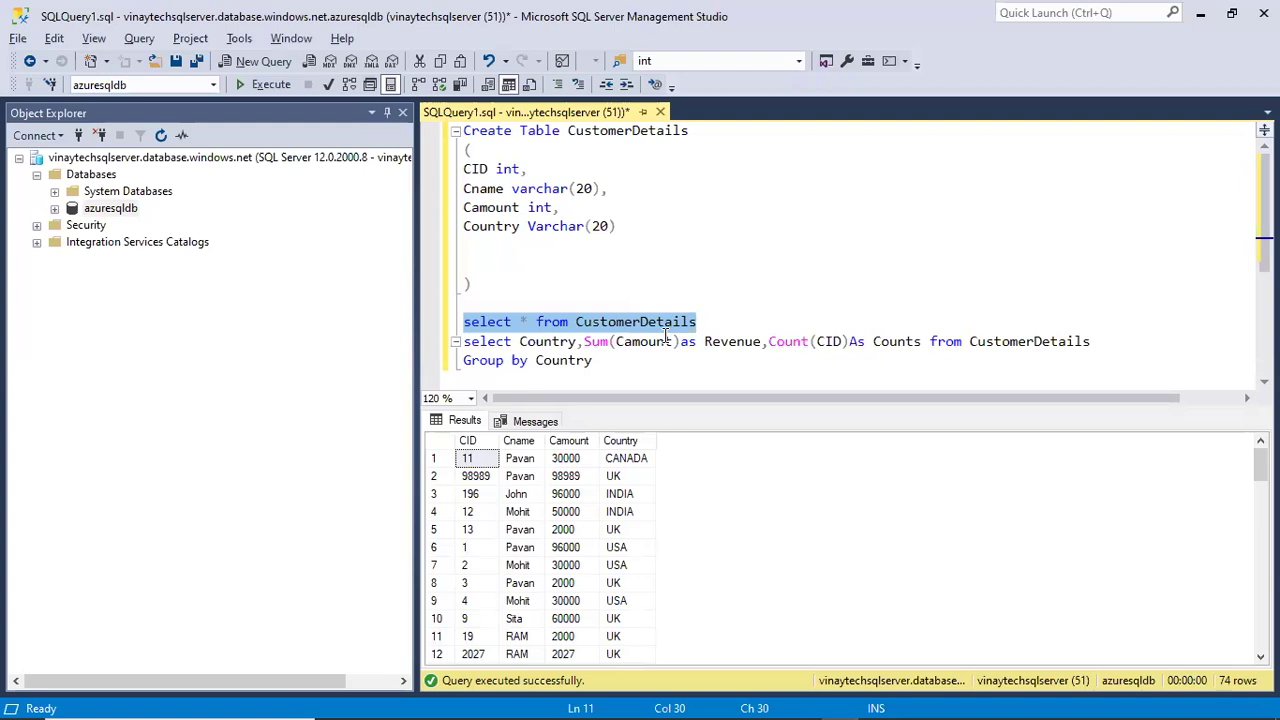
Switch to Azure Data Factory and open the sink settings of the Blob Copy data Asql activity.
key("alt+Tab")
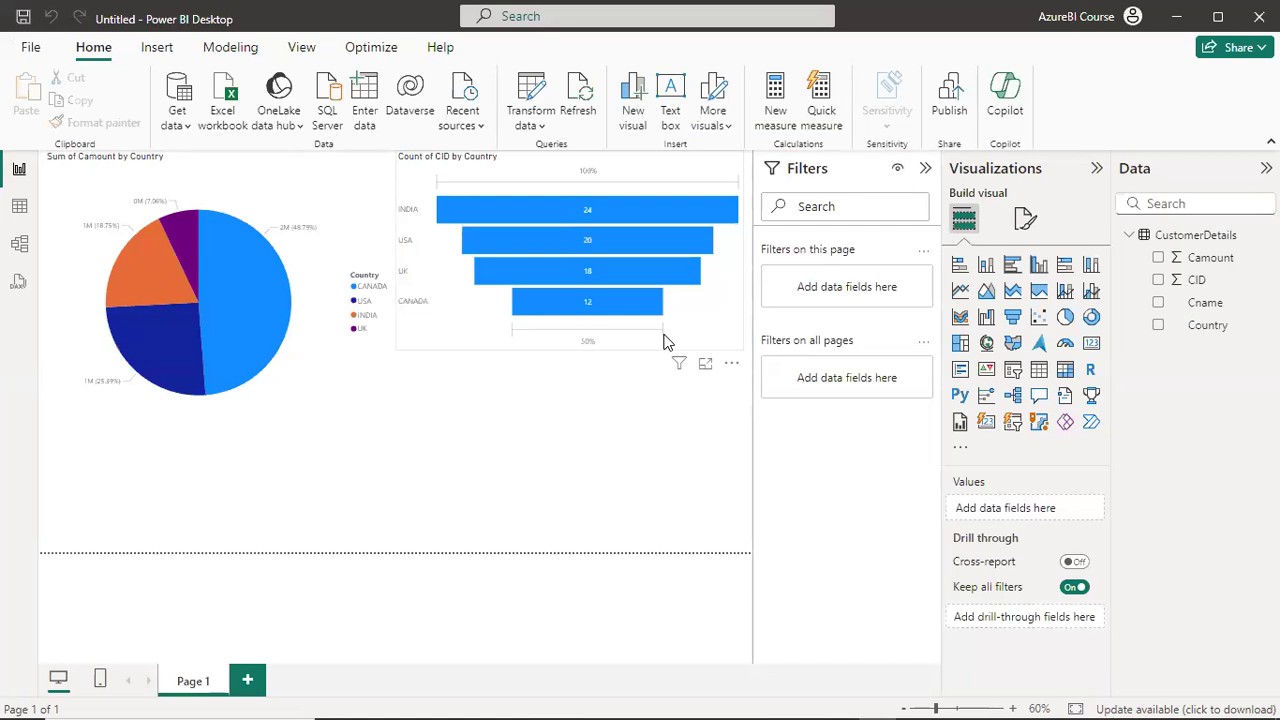
key("alt+Tab")
key("alt+Tab")
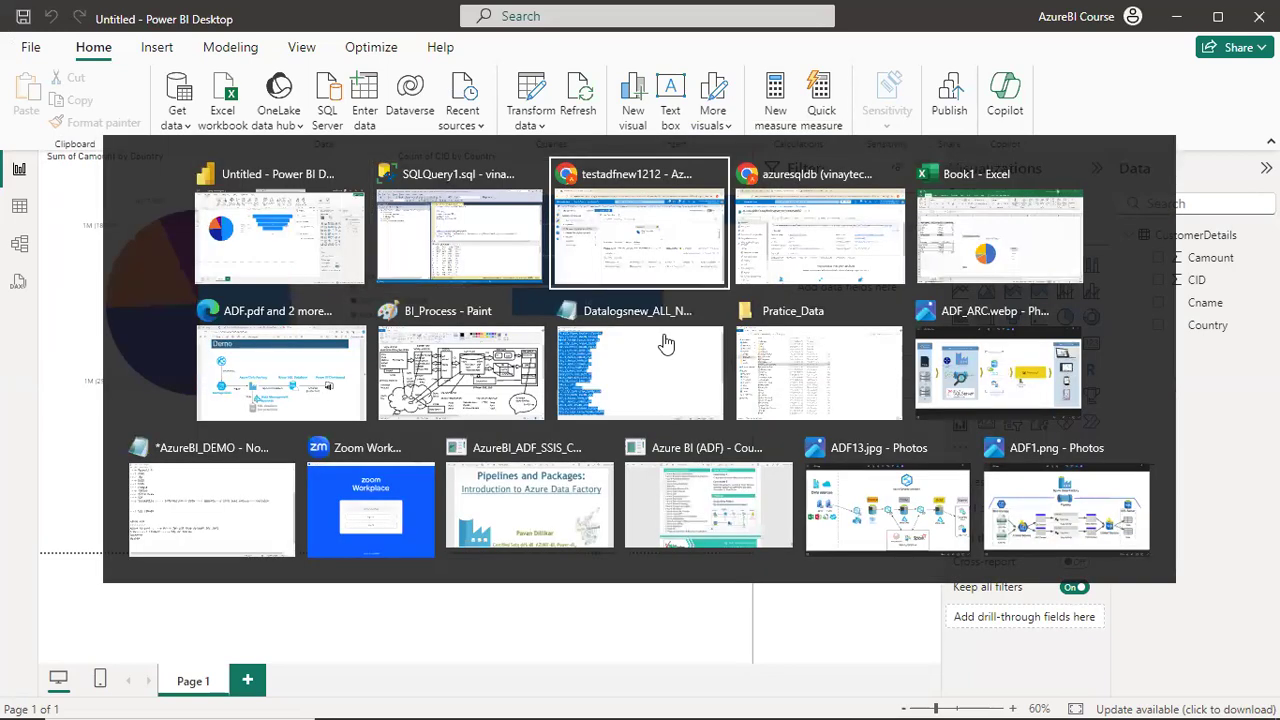
left_click(665, 341)
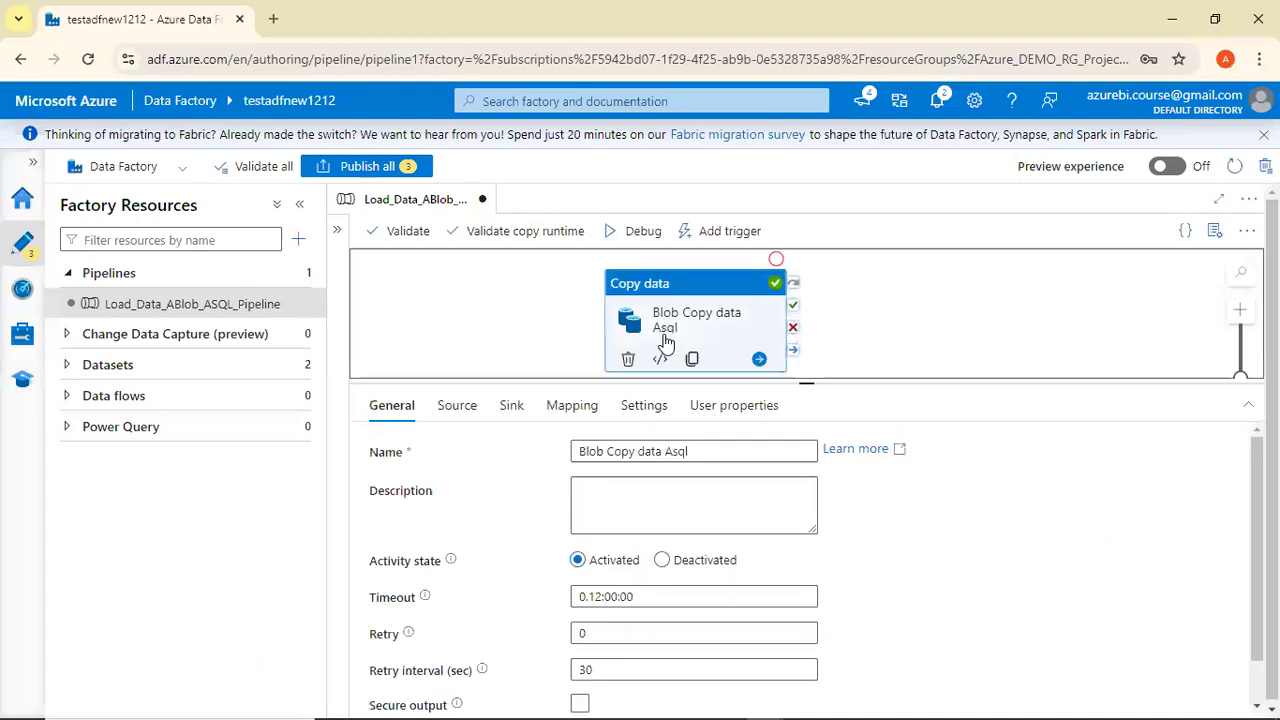
left_click(450, 405)
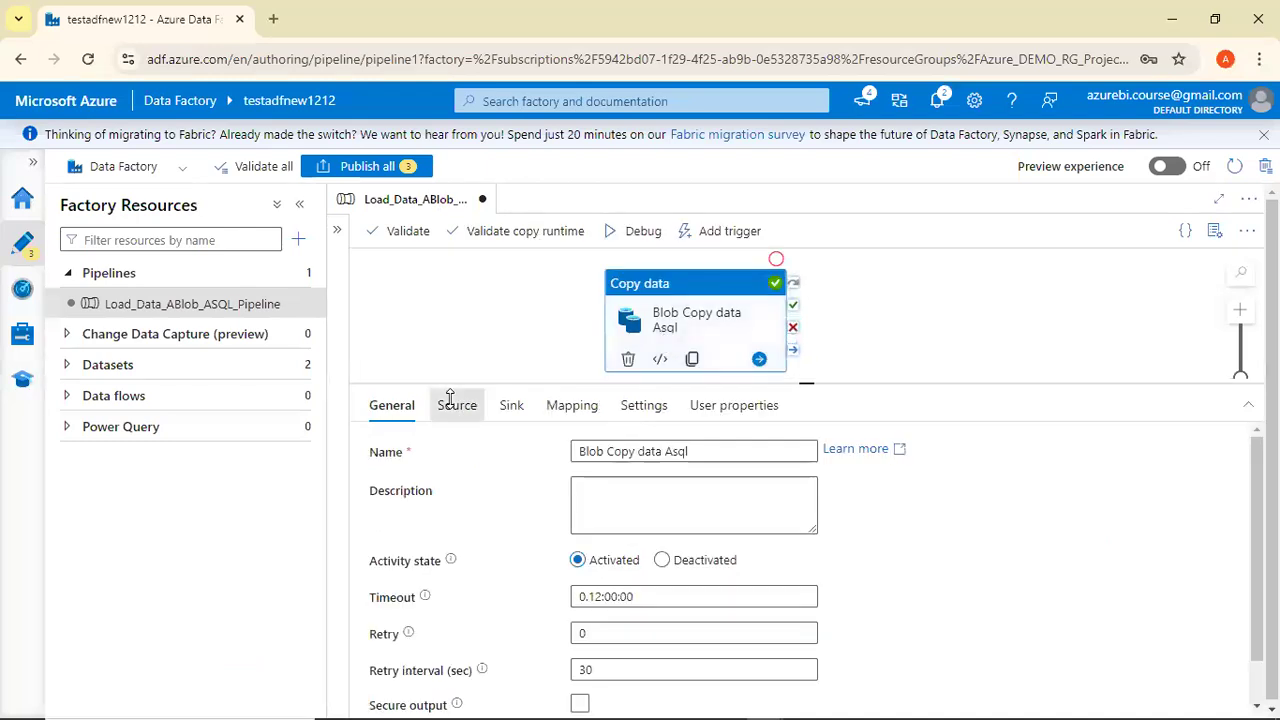
left_click(510, 405)
Set the sink's pre-copy script to "Delete from CustomerDetails", copying the table name from the query in SQL Server Management Studio.
left_click(669, 626)
type("Delete from")
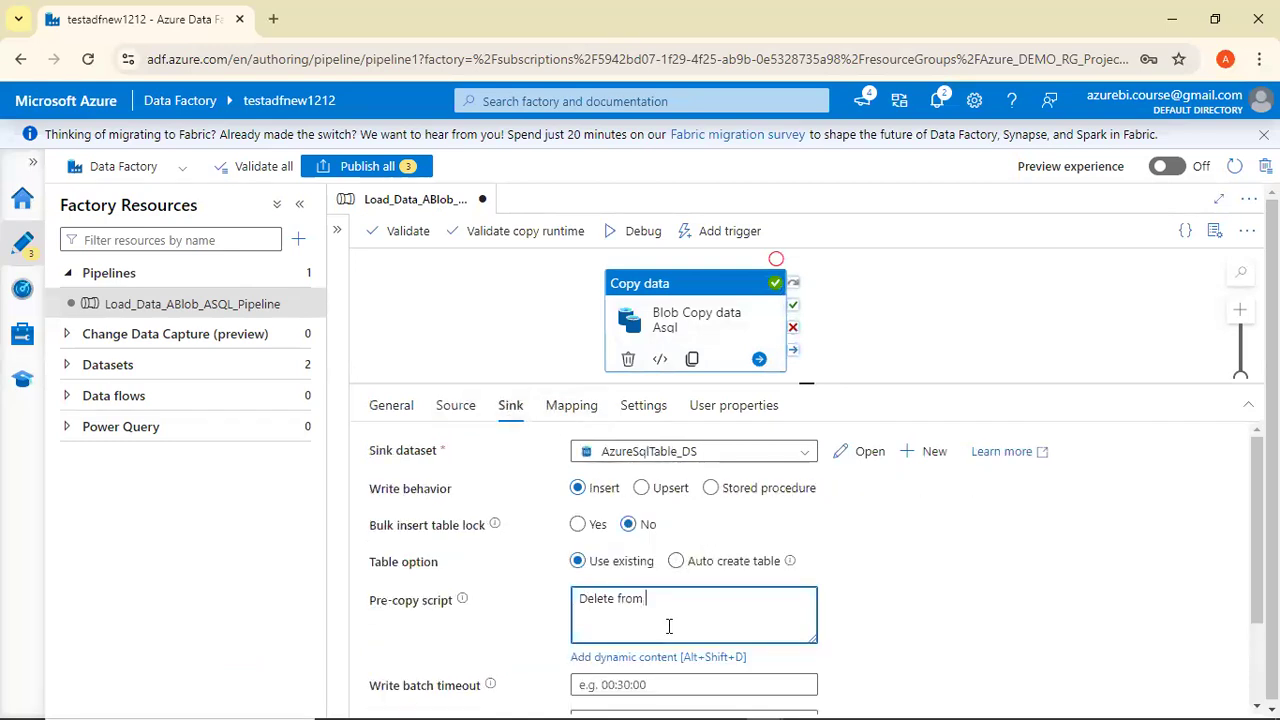
key("alt+Tab")
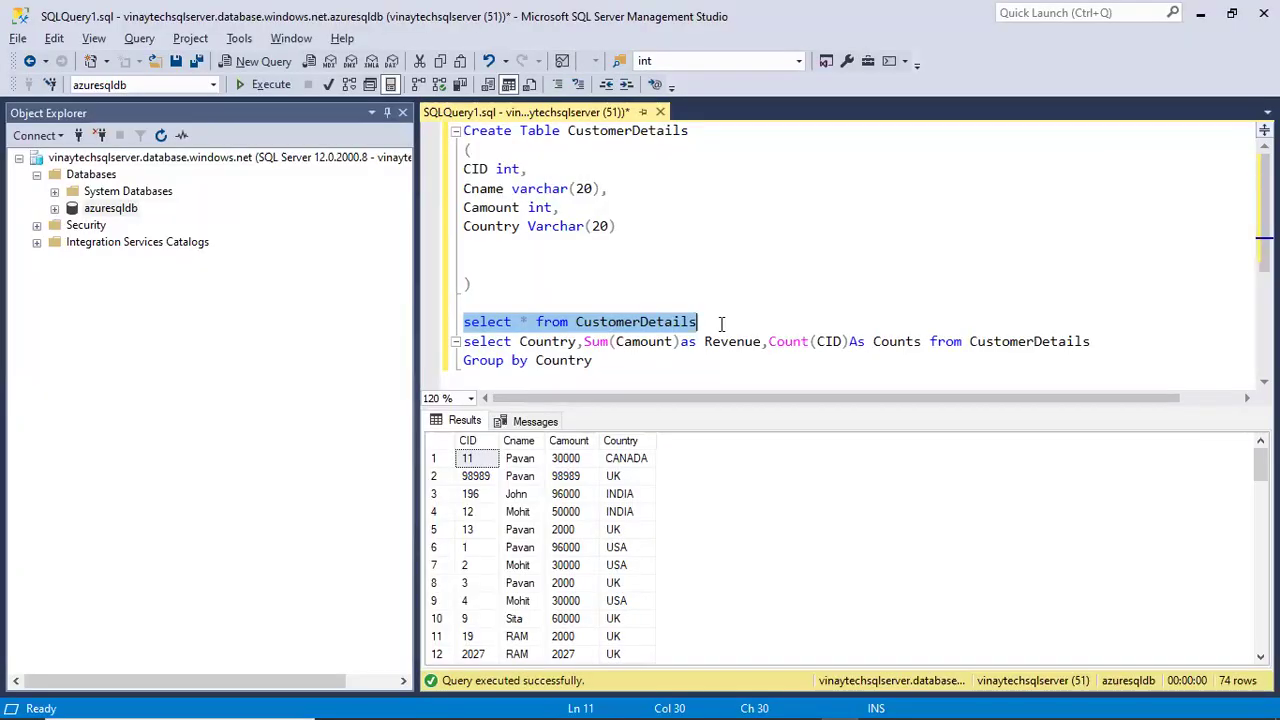
left_click(721, 324)
key("ctrl+shift+Left")
key("ctrl+c")
key("alt+Tab")
key("ctrl+v")
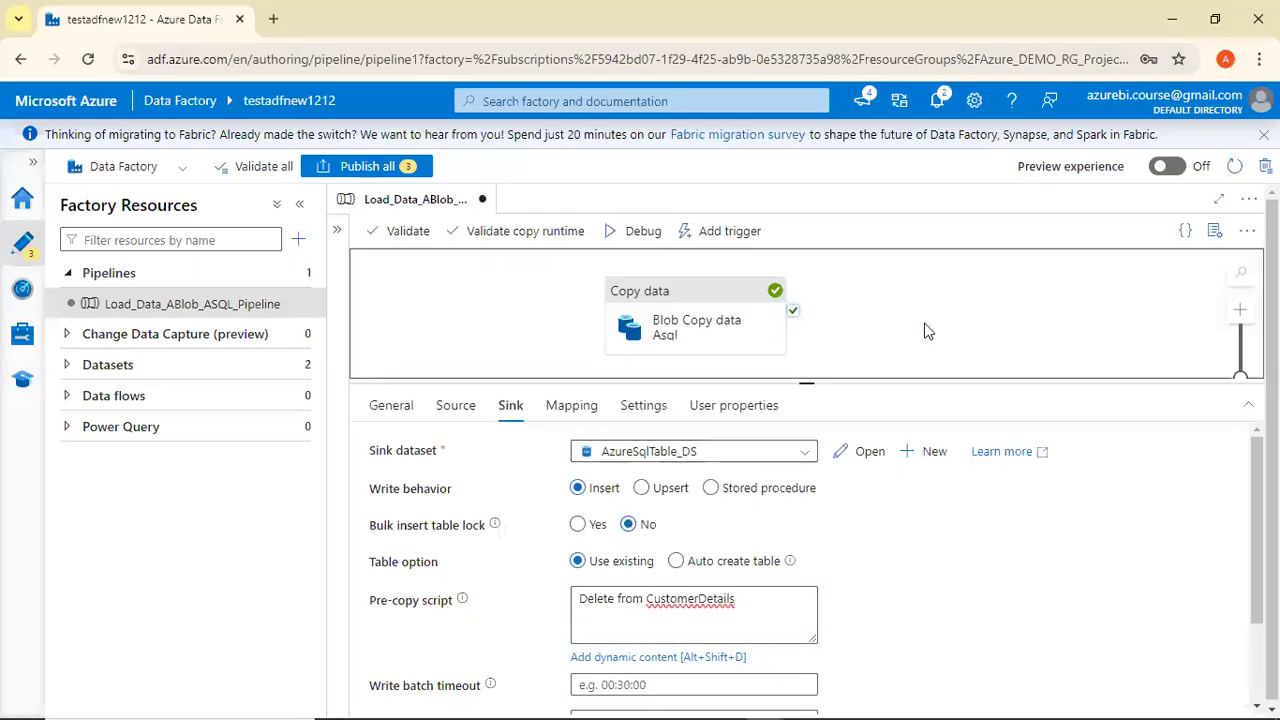
Debug the pipeline with the pre-copy script in place, and refresh the report data in Power BI Desktop.
left_click(924, 331)
left_click(488, 232)
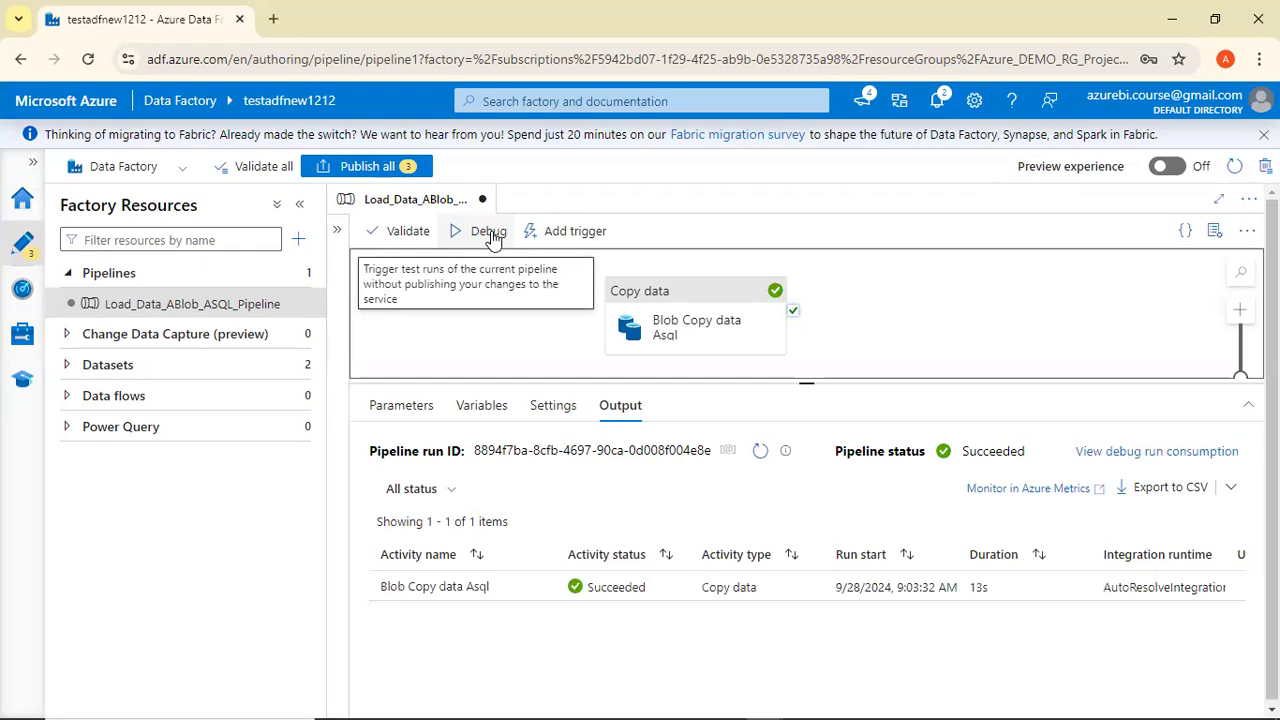
key("alt+Tab")
key("alt+Tab")
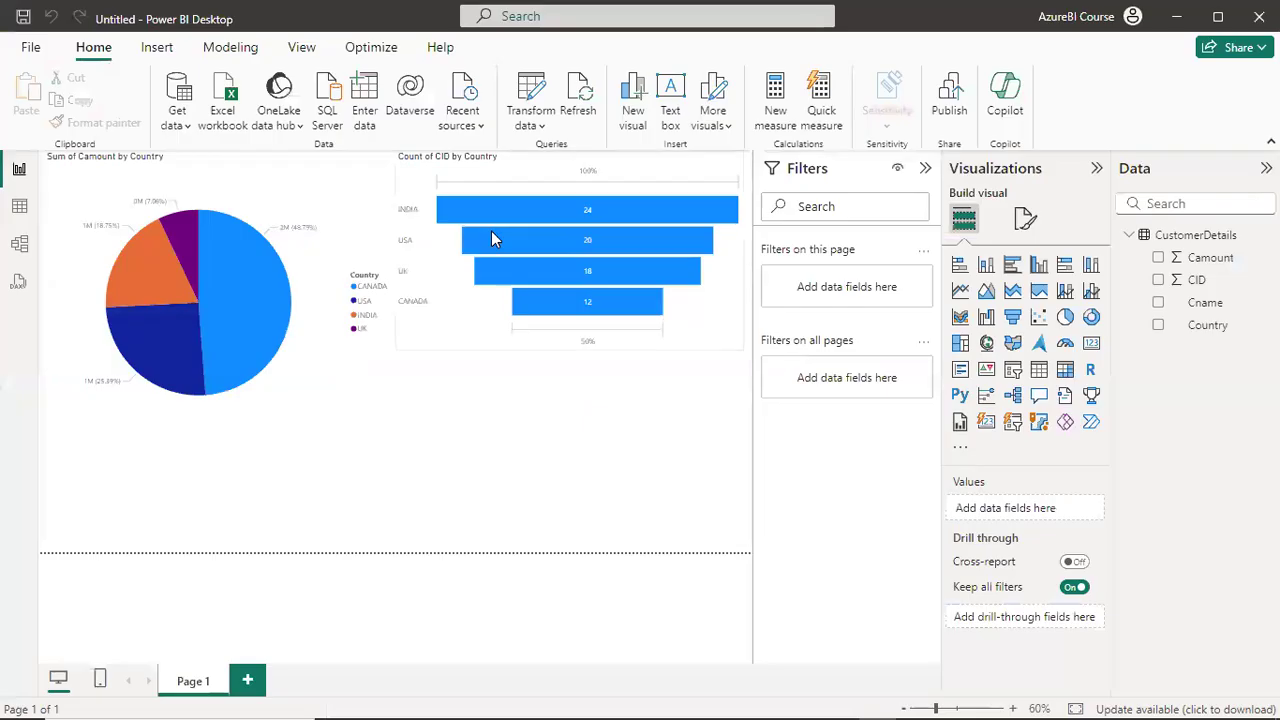
left_click(585, 92)
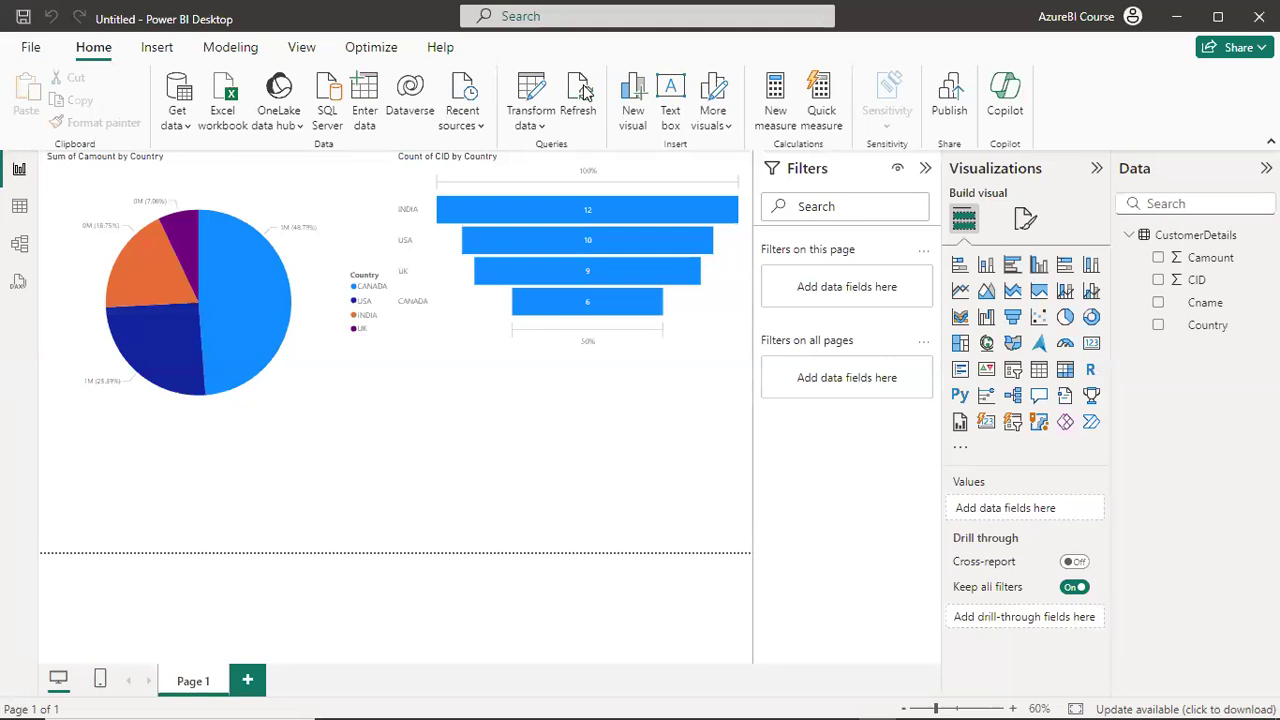
Switch to Azure Data Factory and review the copy activity's sink settings and pre-copy script.
key("alt+Tab")
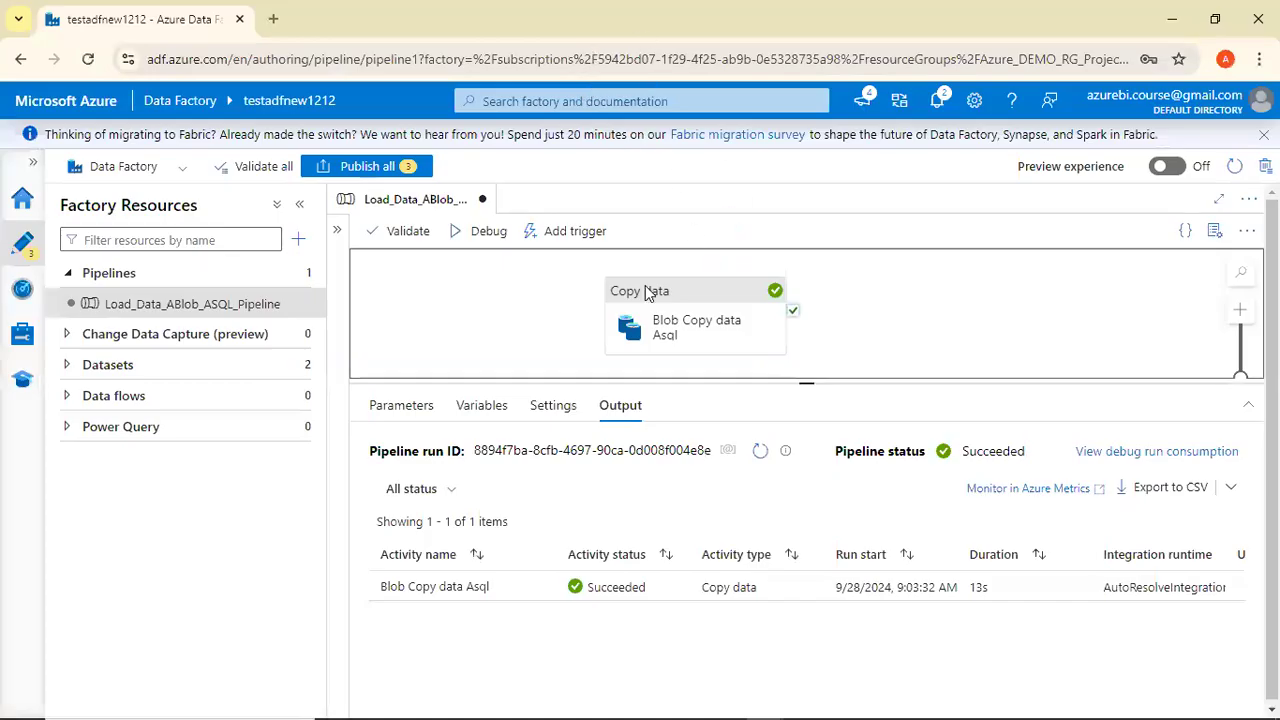
left_click(643, 316)
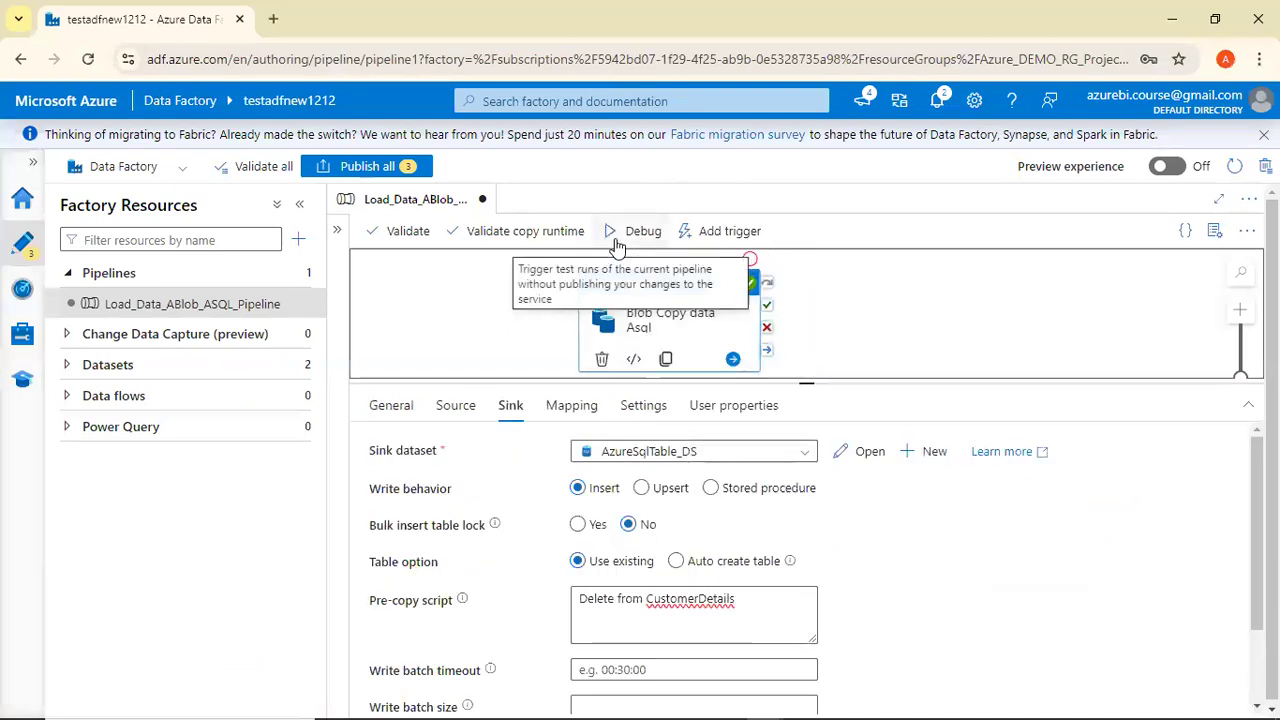
left_click(991, 331)
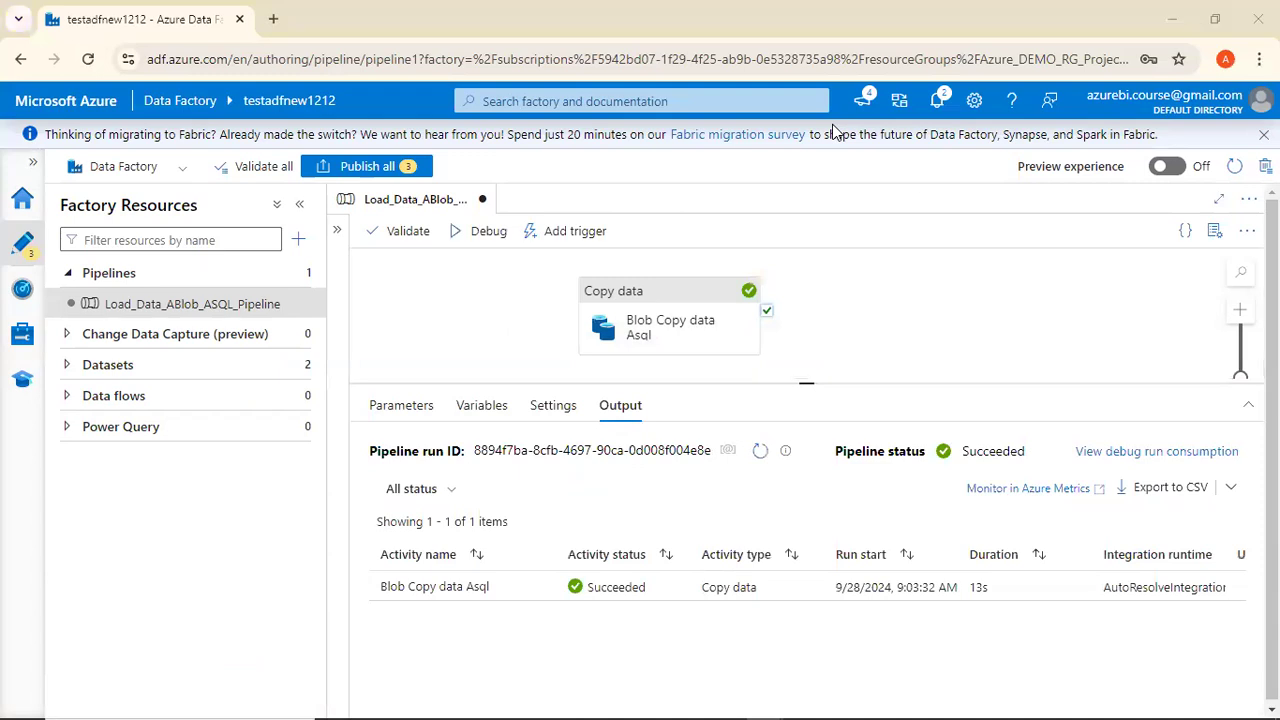
Switch to the Azure BI (ADF) Course_Content PDF in Edge and find the Azure ADF ETL case study list on page 5.
key("alt+Tab")
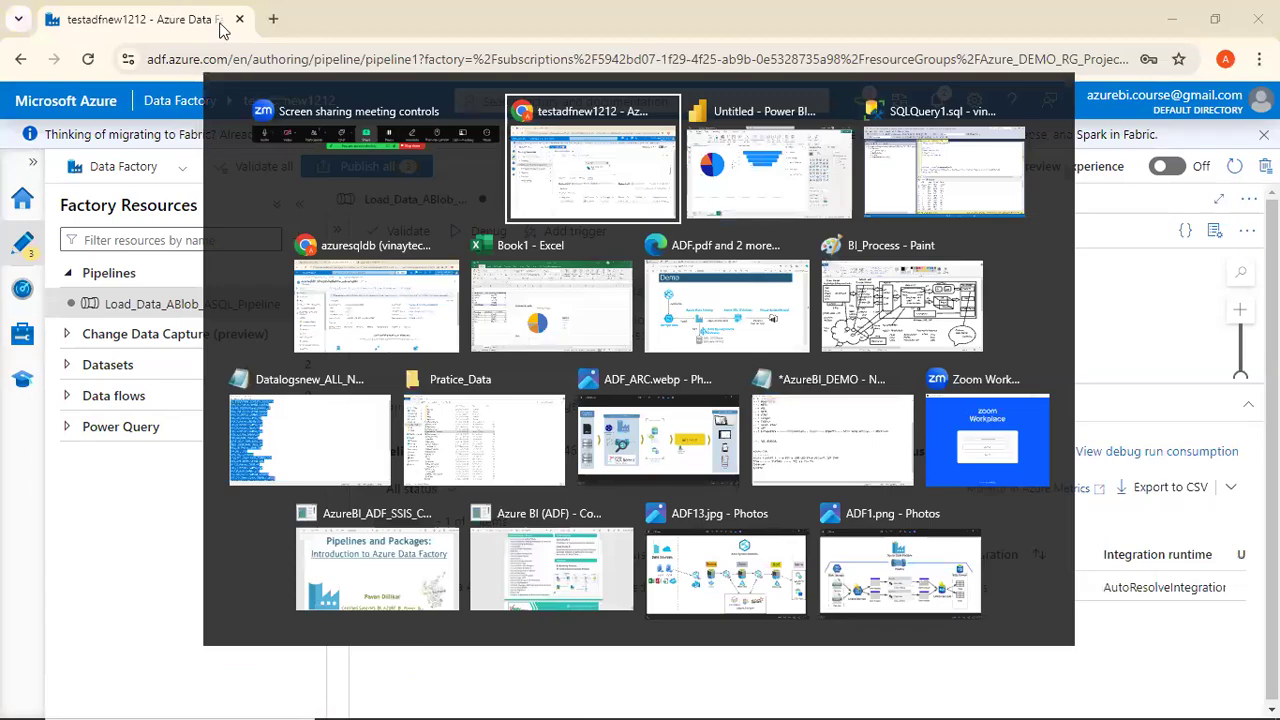
left_click(551, 568)
scroll(368, 390, "down", 20)
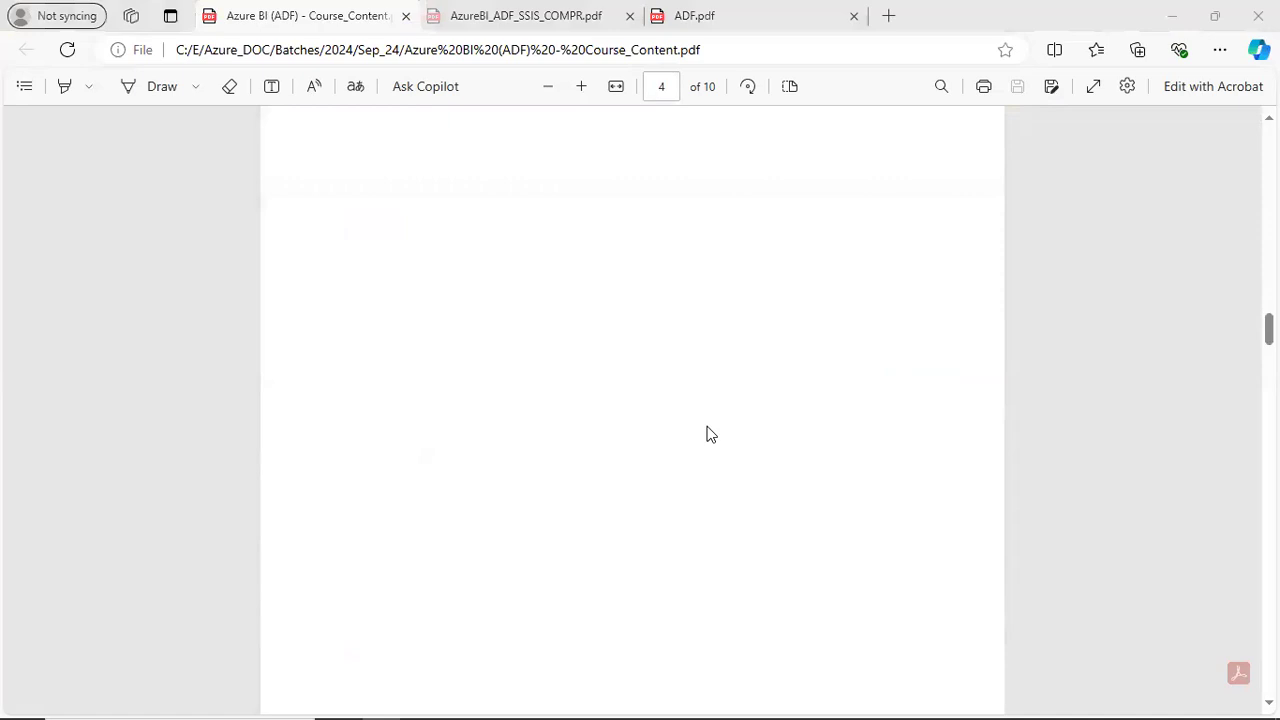
scroll(706, 431, "down", 5)
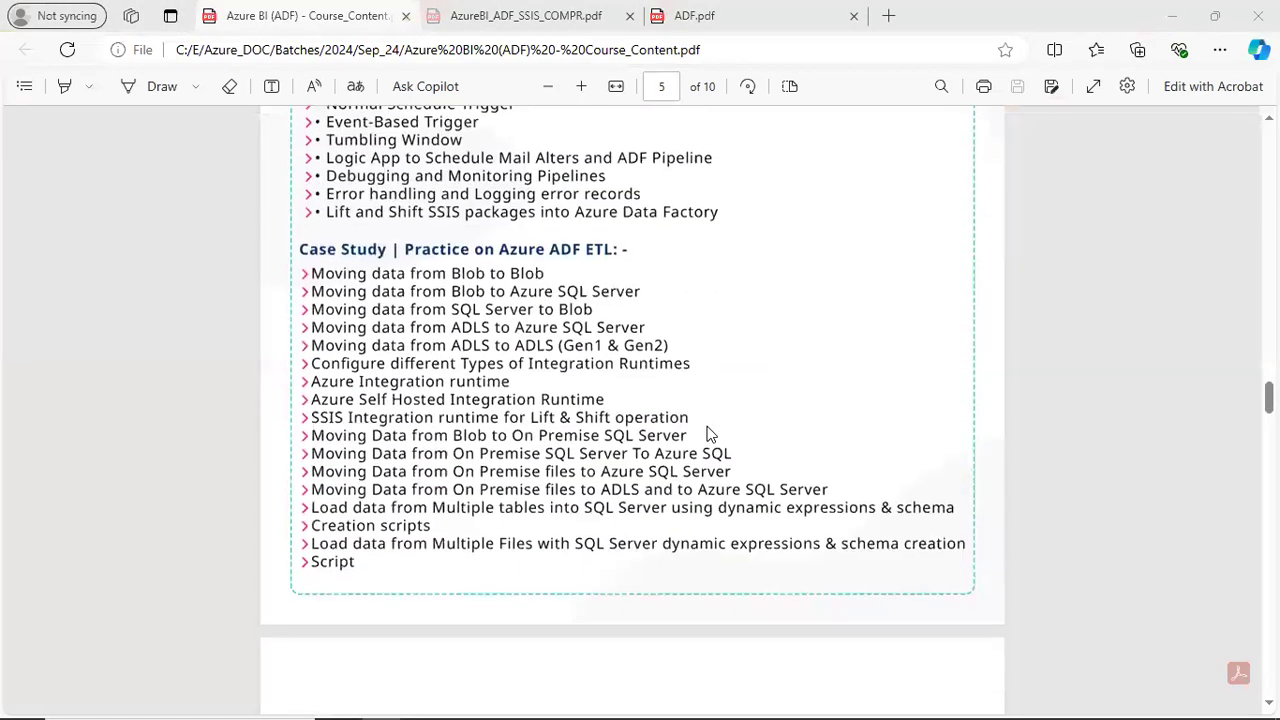
Magnify the case study list and temporarily mark its Blob, Azure SQL and ADLS transfer topics with freehand red strokes.
key("ctrl+1")
left_click(581, 228)
mouse_move(793, 254)
left_mouse_down()
mouse_move(815, 258)
mouse_move(906, 206)
left_mouse_up()
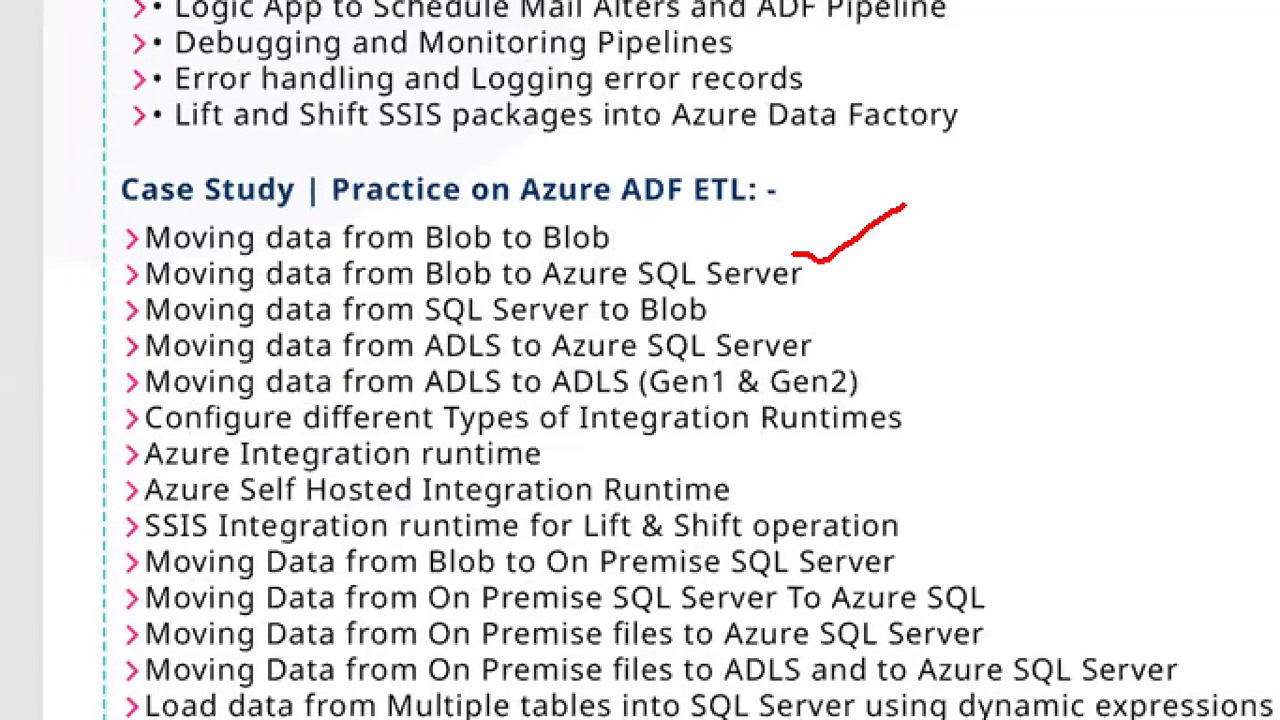
mouse_move(682, 262)
left_mouse_down()
mouse_move(578, 176)
mouse_move(470, 264)
left_mouse_up()
mouse_move(392, 226)
left_mouse_down()
mouse_move(455, 147)
mouse_move(572, 213)
left_mouse_up()
left_click_drag(442, 392, 542, 370)
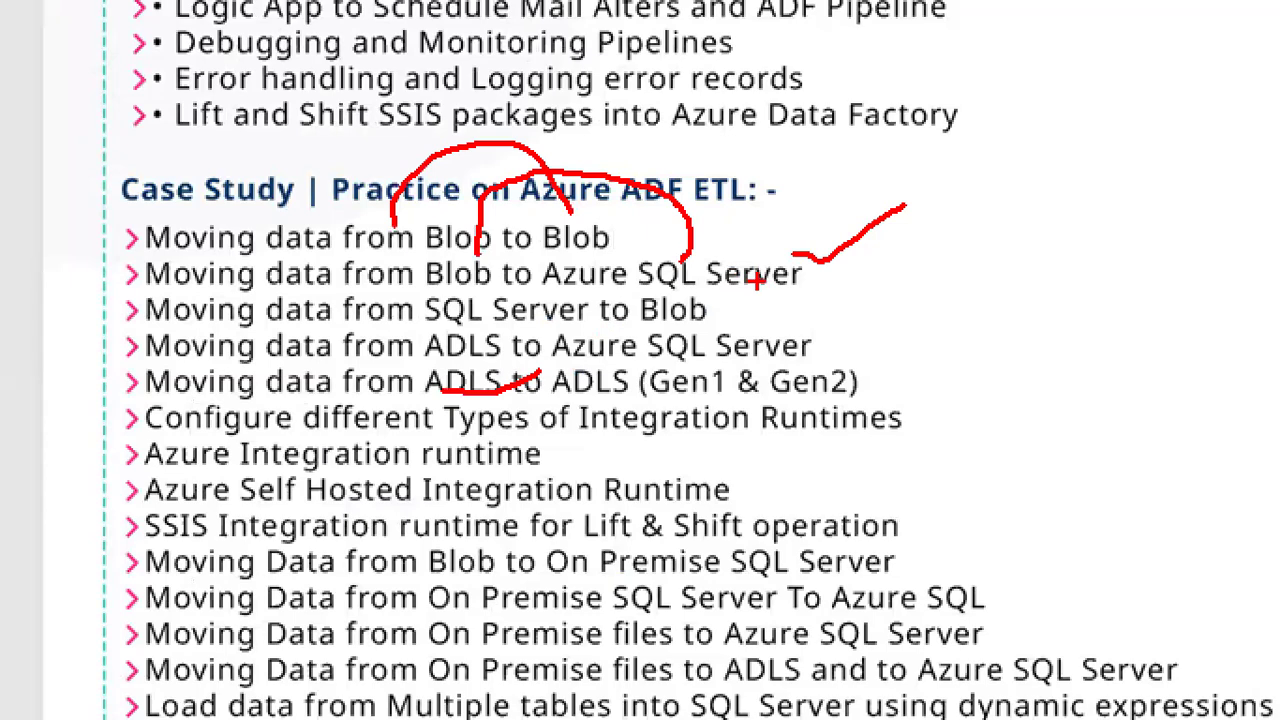
mouse_move(1115, 203)
left_mouse_down()
mouse_move(1118, 488)
mouse_move(1140, 676)
left_mouse_up()
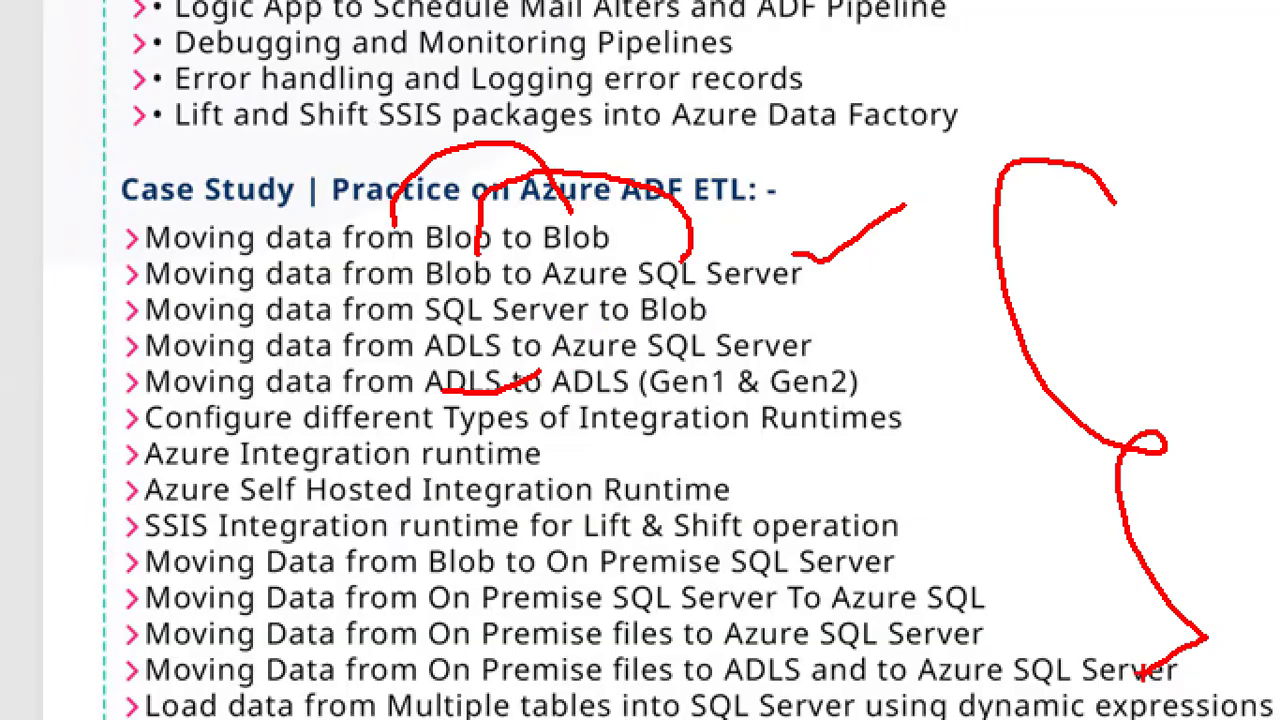
key("Escape")
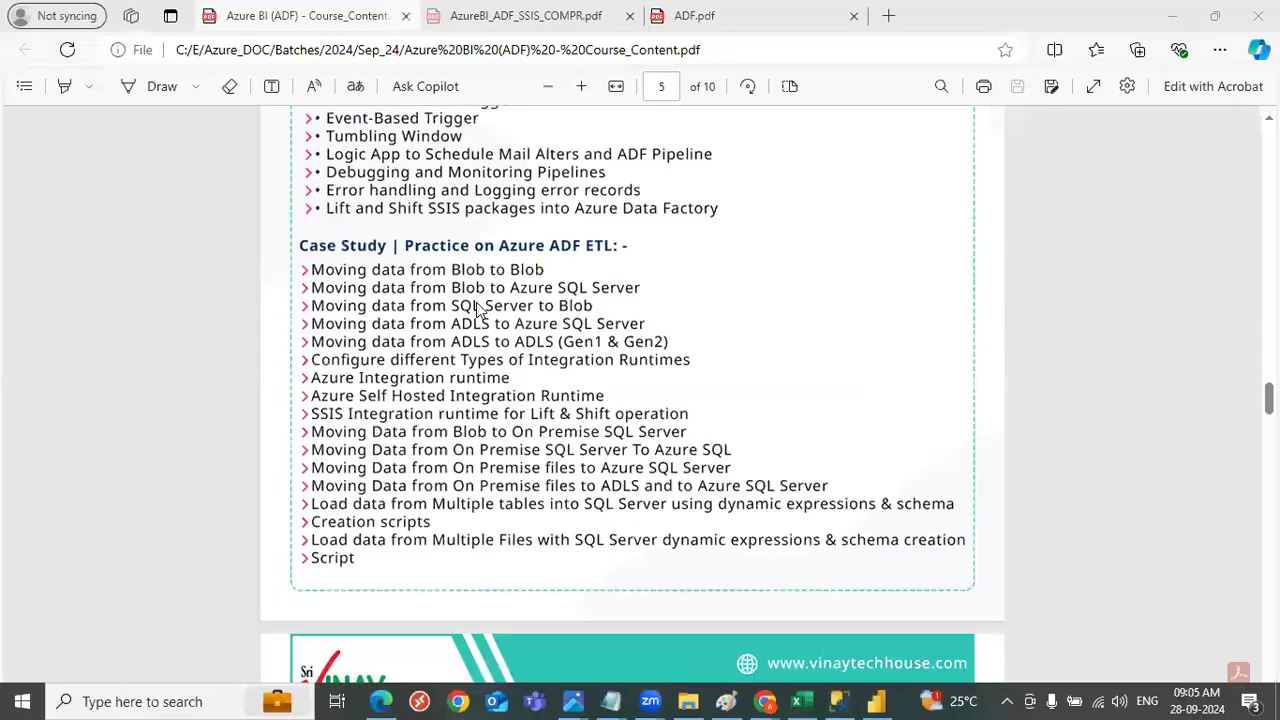